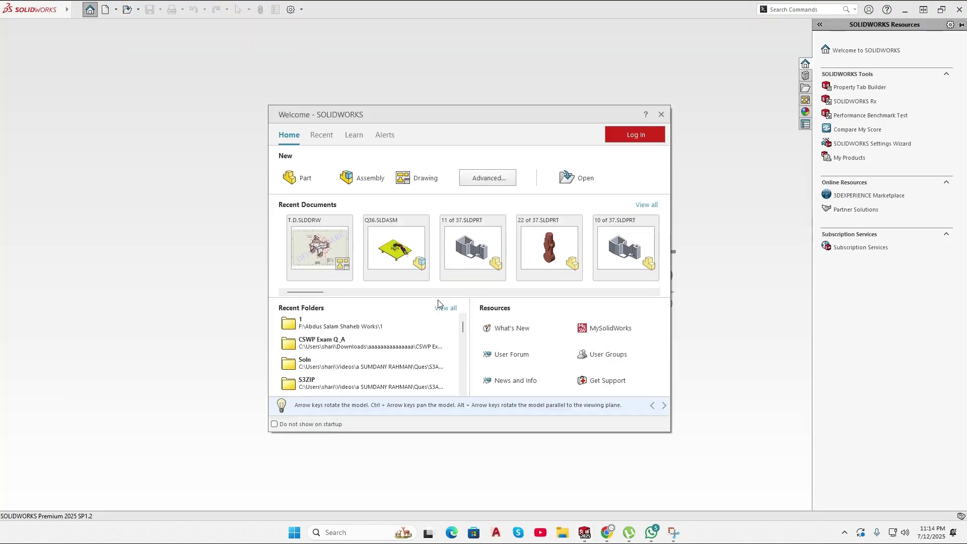
# - Create a new part and start a sketch on the Top Plane
pyautogui.click(290, 179)
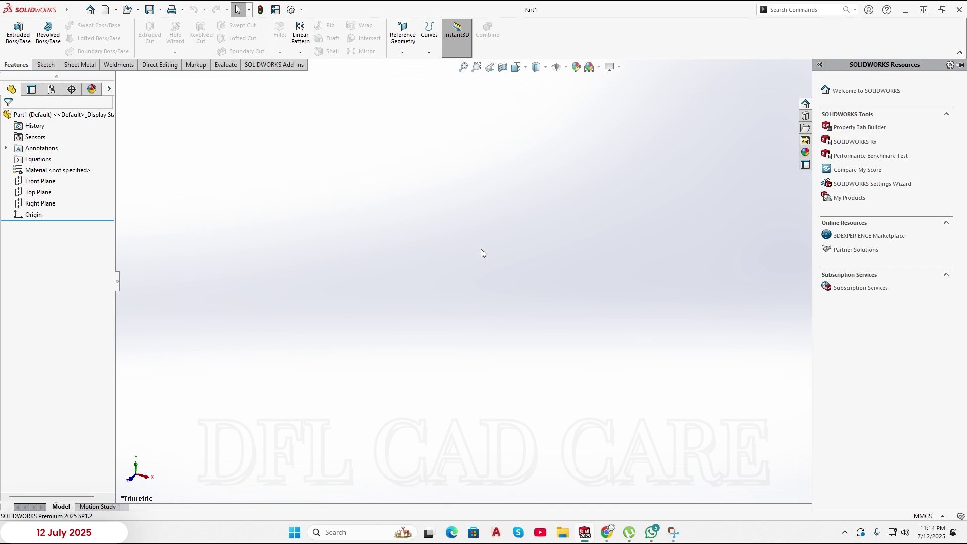
pyautogui.click(46, 64)
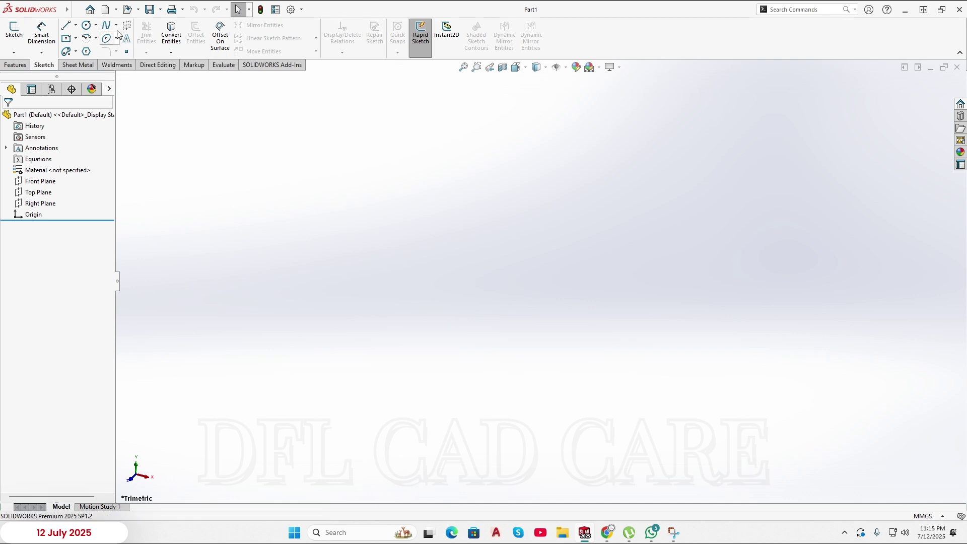
pyautogui.click(77, 9)
pyautogui.click(272, 129)
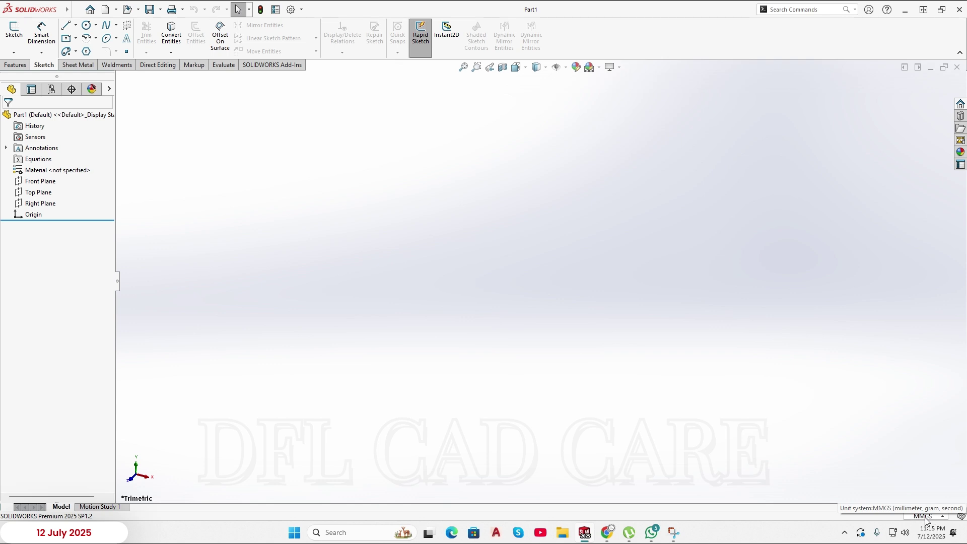
pyautogui.click(45, 196)
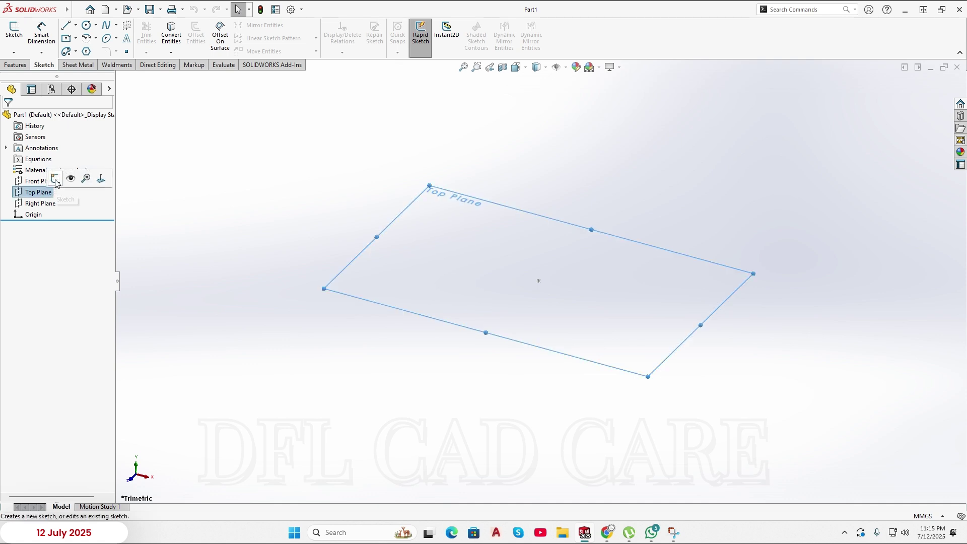
pyautogui.click(55, 180)
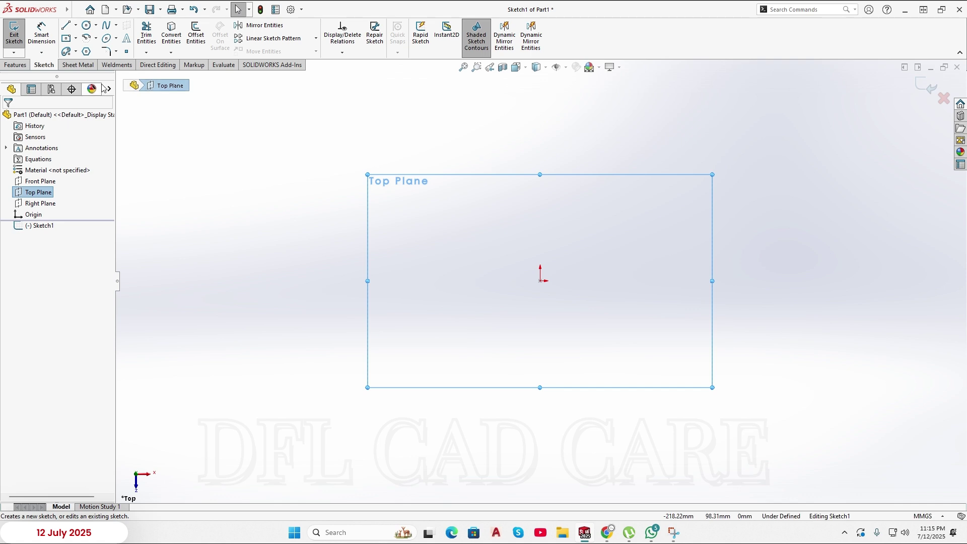
# - Sketch a closed rectangle about 107 by 50 mm from four lines, with its lower-left corner at the origin
pyautogui.click(65, 25)
pyautogui.click(542, 282)
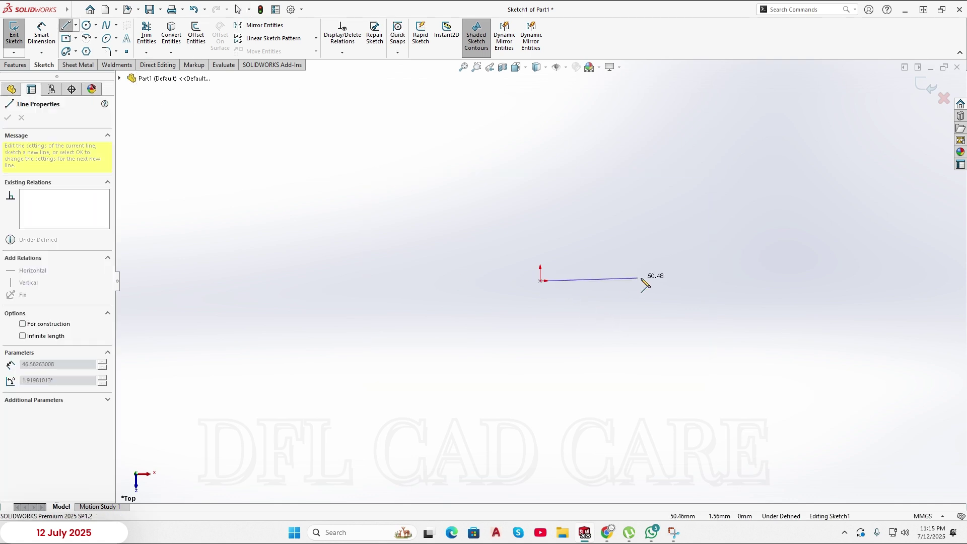
pyautogui.click(748, 281)
pyautogui.click(748, 185)
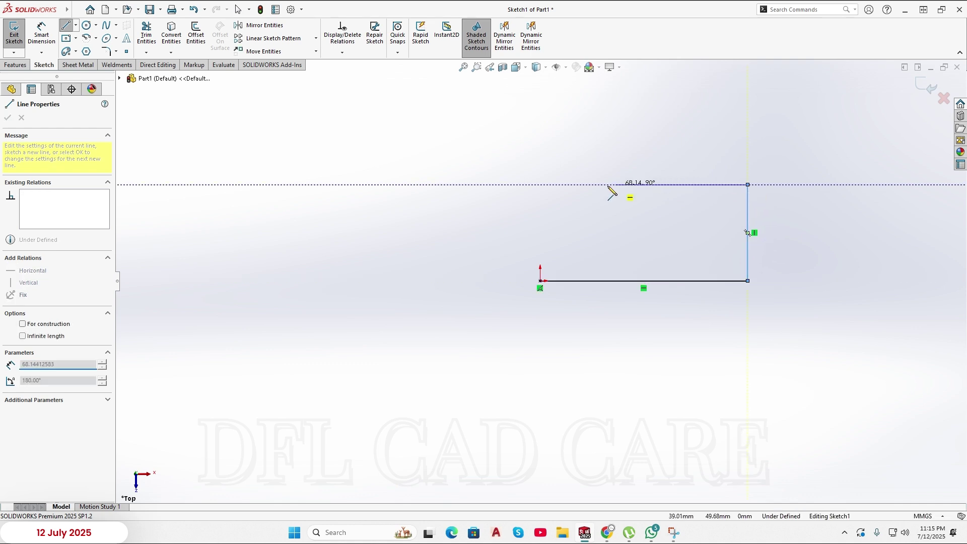
pyautogui.click(541, 185)
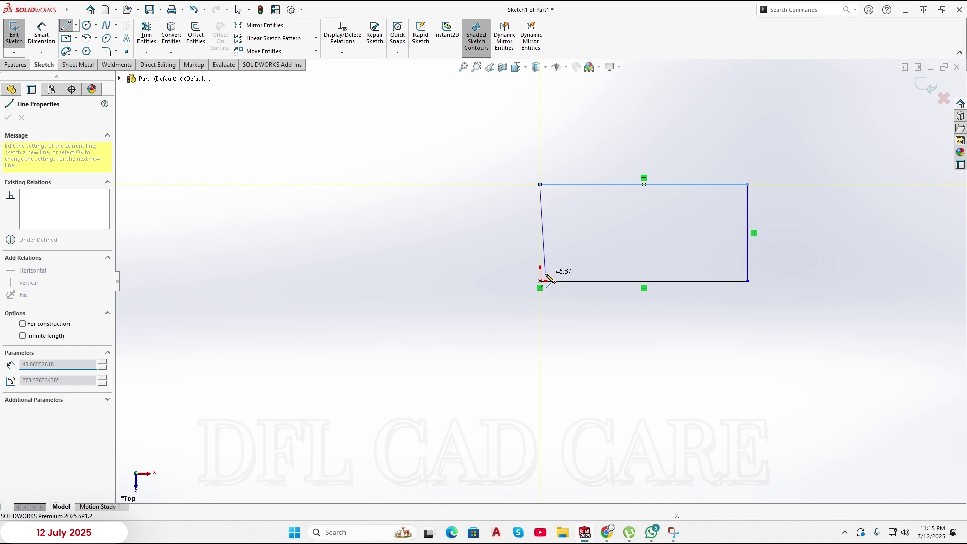
pyautogui.click(541, 281)
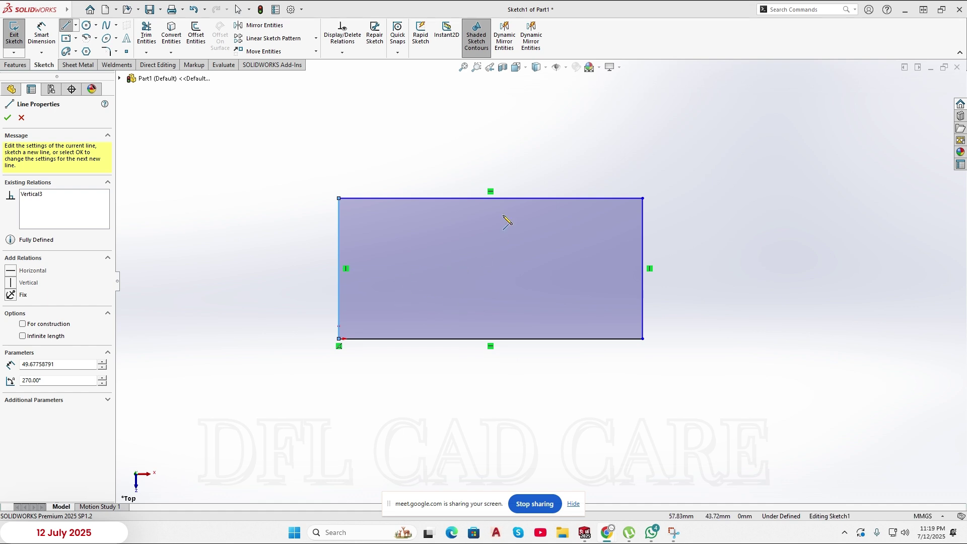
# - Turn off Shaded Sketch Contours, restore the shading, and end the line command
pyautogui.click(476, 54)
pyautogui.click(478, 42)
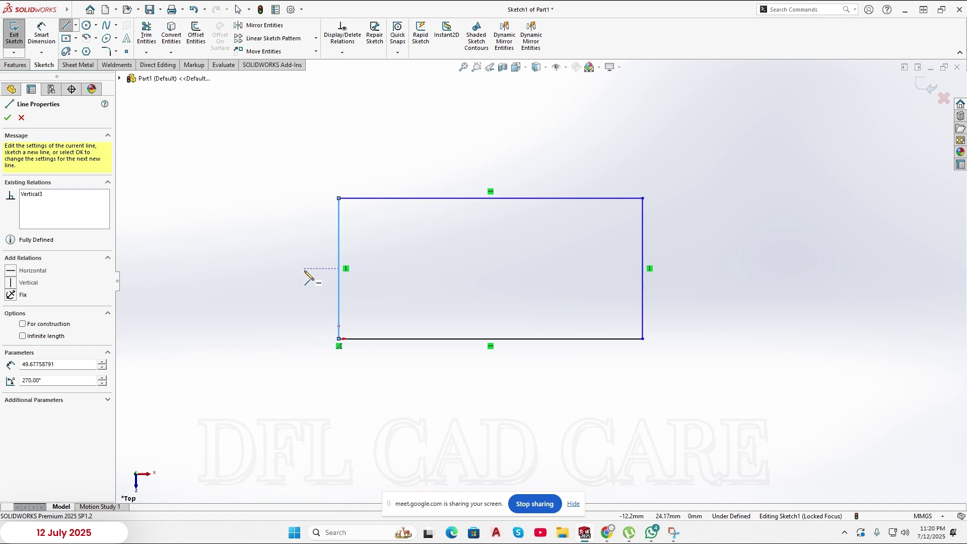
pyautogui.click(478, 42)
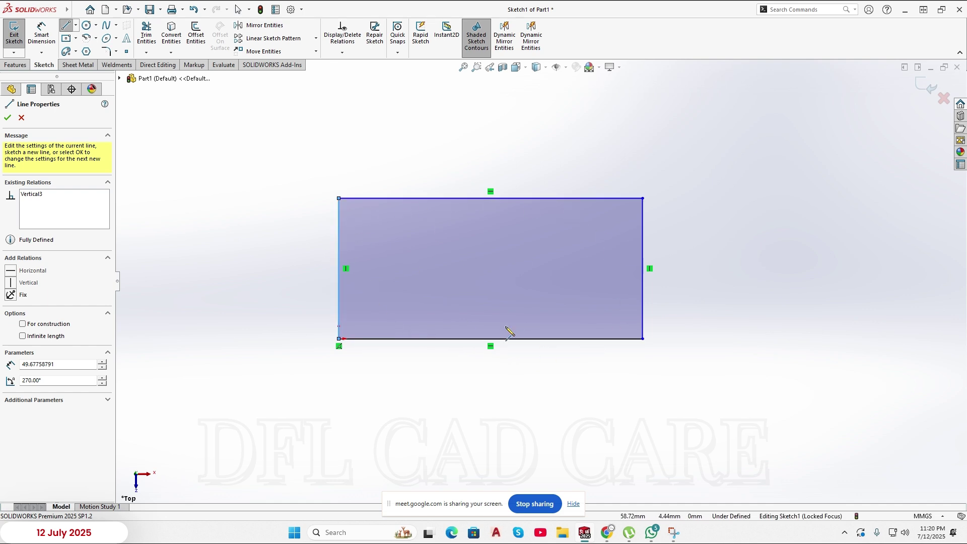
pyautogui.press('Escape')
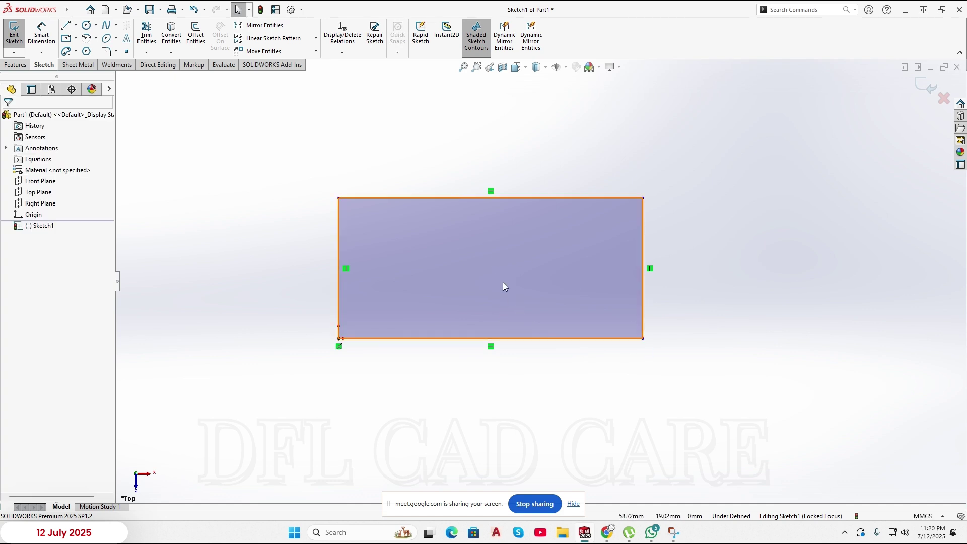
# - Sketch a circle of about 14.8 mm radius inside the rectangle, near its upper-left corner
pyautogui.click(87, 25)
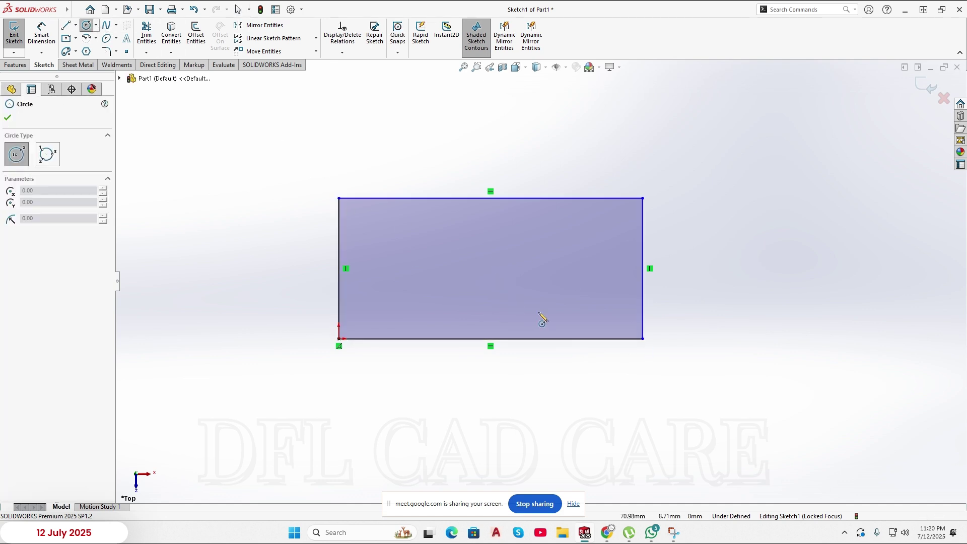
pyautogui.click(409, 257)
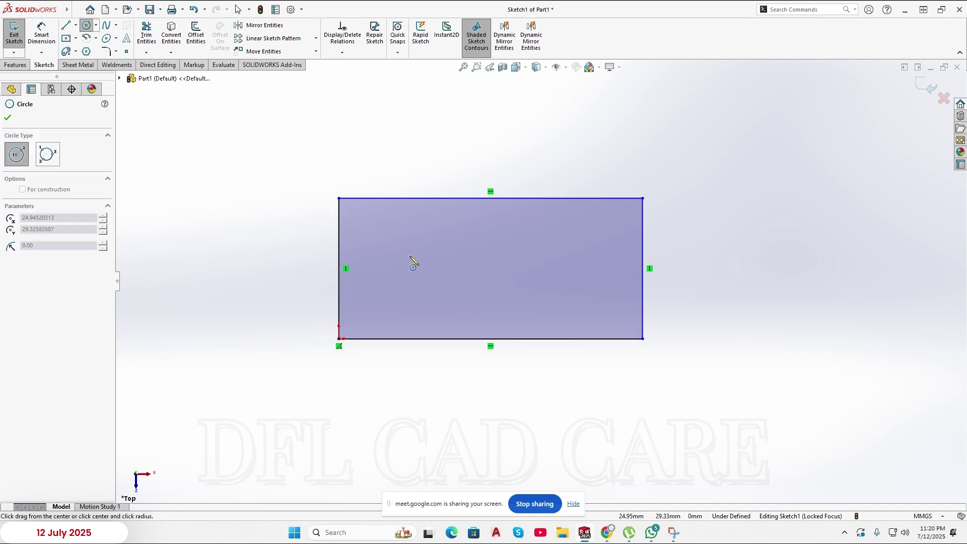
pyautogui.click(435, 294)
pyautogui.press('Escape')
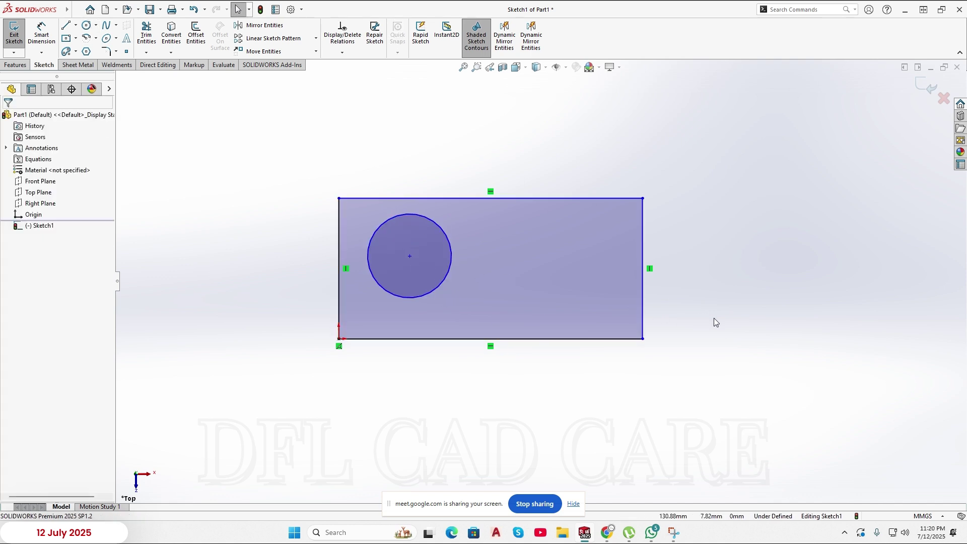
# - Select the rectangle's four lines through its shaded region, then again one by one, clearing each selection
pyautogui.click(574, 256)
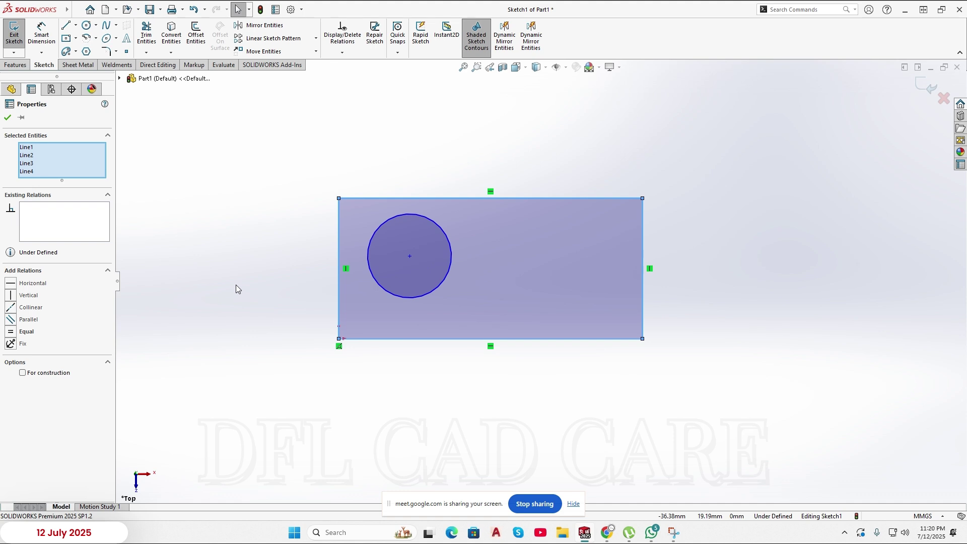
pyautogui.click(393, 404)
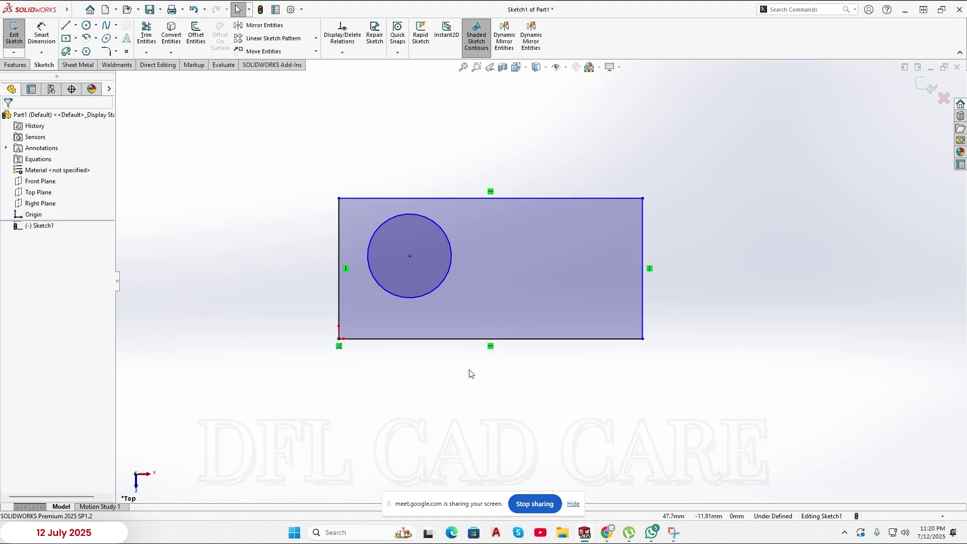
pyautogui.click(339, 282)
pyautogui.keyDown('ctrl'); pyautogui.click(390, 199); pyautogui.keyUp('ctrl')
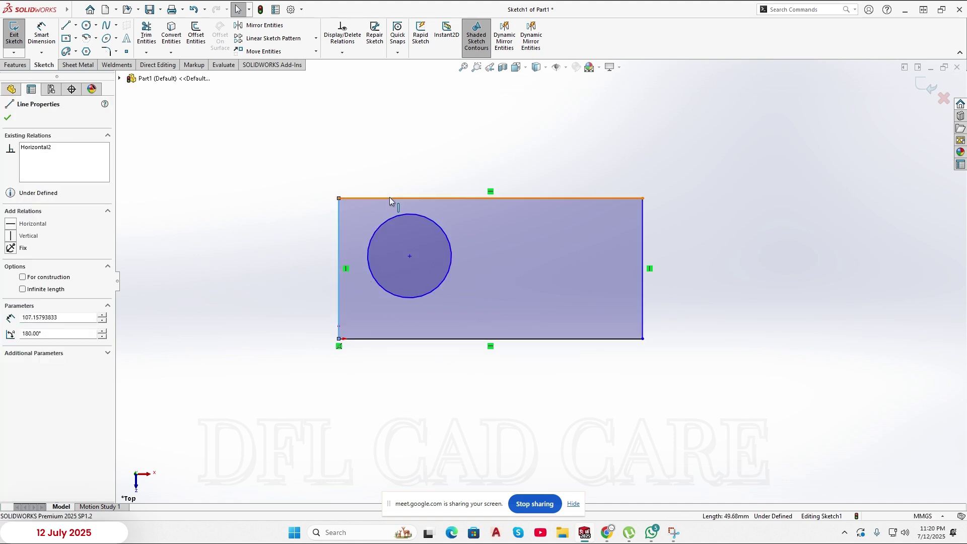
pyautogui.keyDown('ctrl'); pyautogui.click(642, 215); pyautogui.keyUp('ctrl')
pyautogui.keyDown('ctrl'); pyautogui.click(584, 339); pyautogui.keyUp('ctrl')
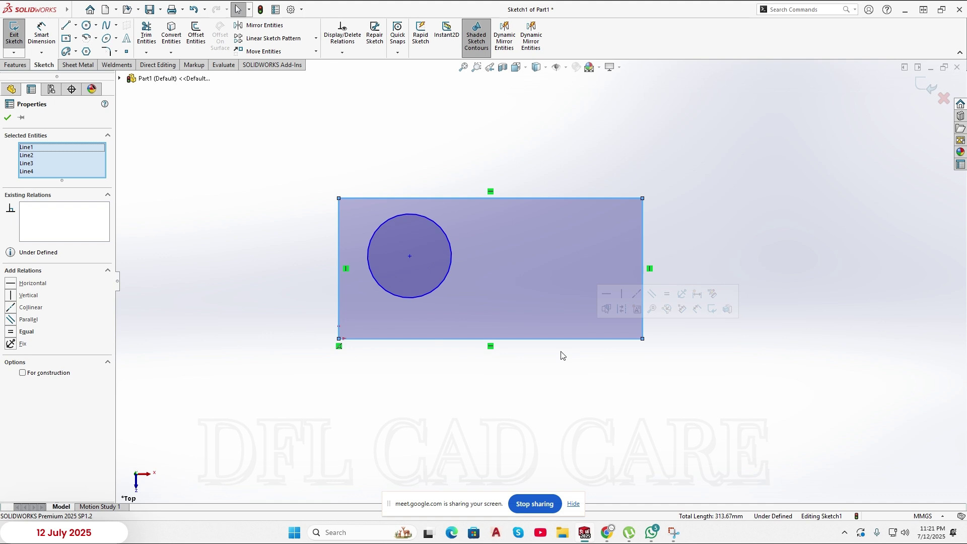
pyautogui.click(762, 361)
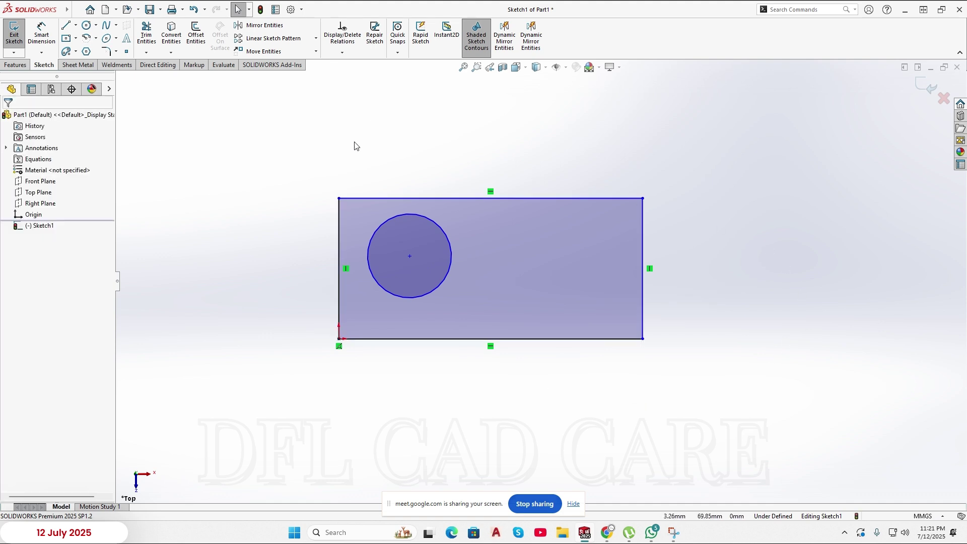
# - Select the rectangle through its shaded region, turn Shaded Sketch Contours off, clear the selection and turn the shading back on
pyautogui.click(565, 252)
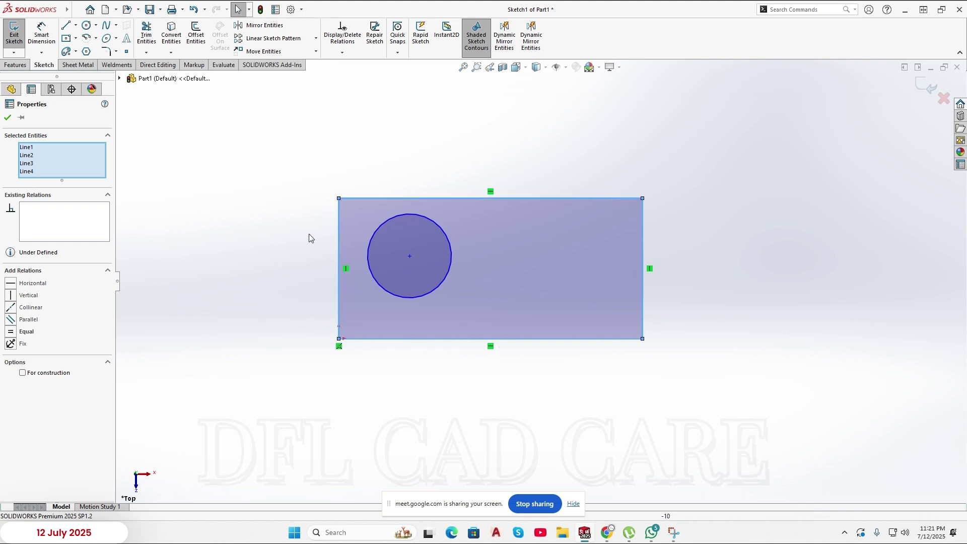
pyautogui.click(481, 47)
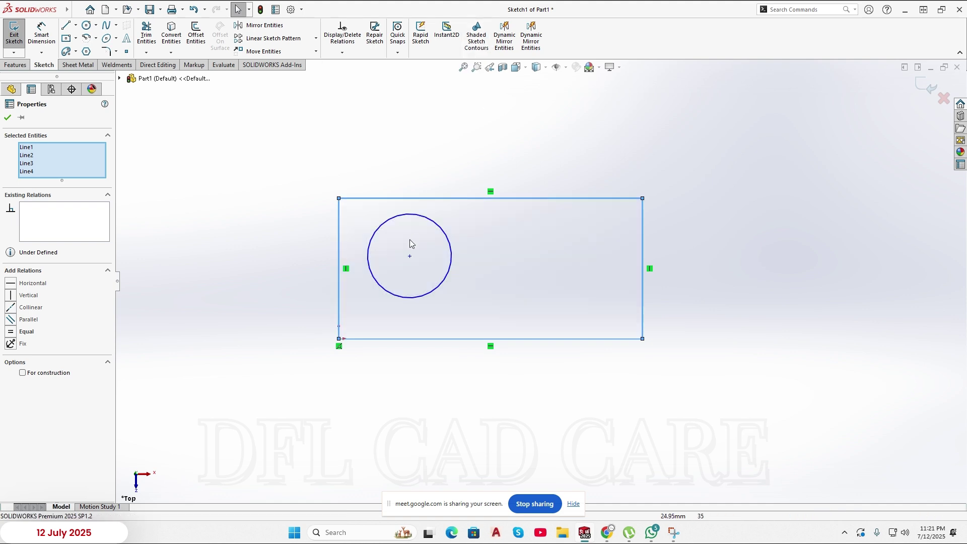
pyautogui.click(854, 301)
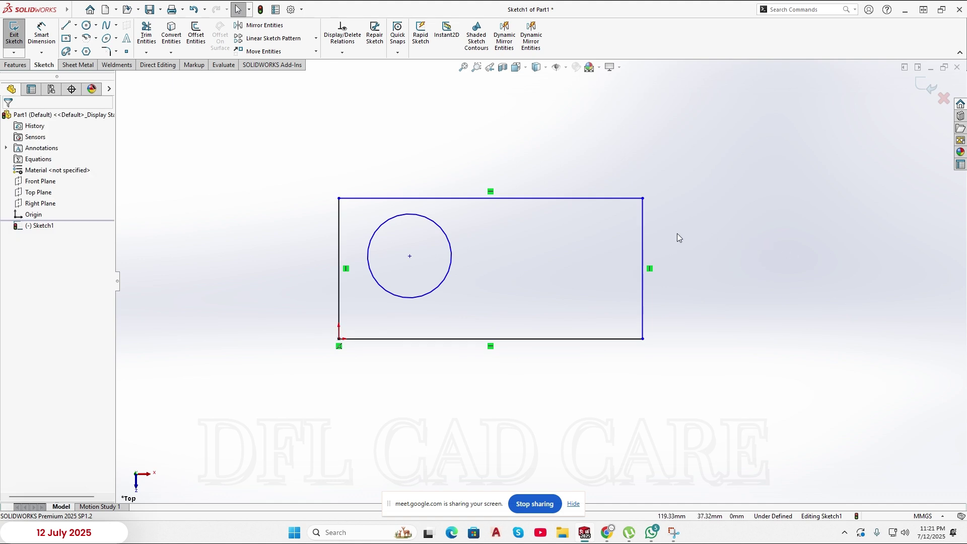
pyautogui.click(476, 36)
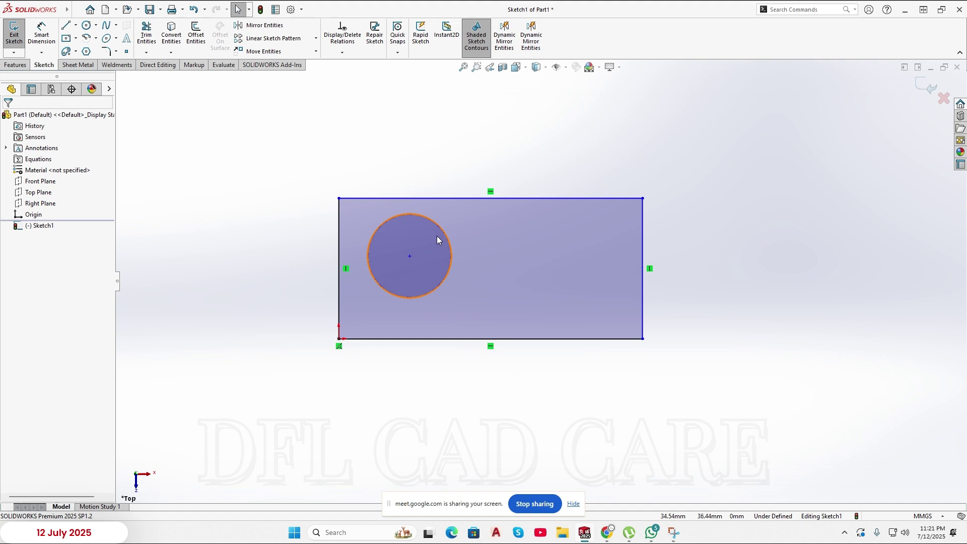
# - Select the circle through its shaded region, clear it, and select the rectangle's contour the same way
pyautogui.click(415, 242)
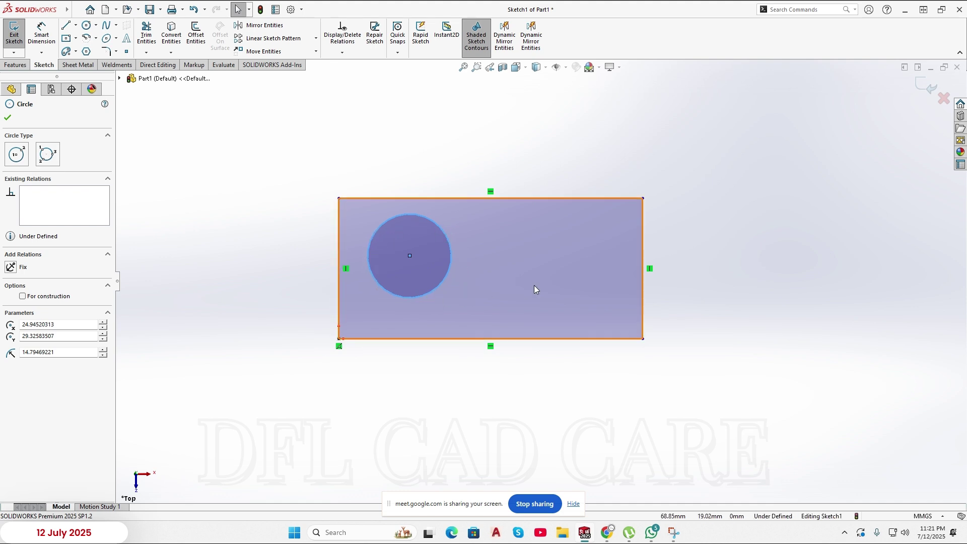
pyautogui.click(731, 246)
pyautogui.click(546, 231)
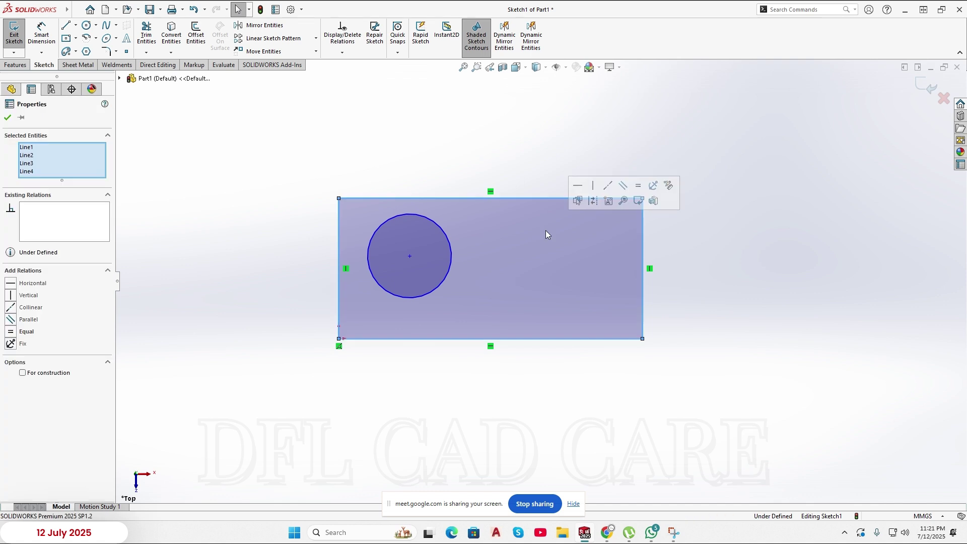
# - Try box selections around the rectangle and circle from both directions, and clear the selection
pyautogui.moveTo(266, 144)
pyautogui.mouseDown()
pyautogui.moveTo(443, 258)
pyautogui.moveTo(680, 381)
pyautogui.moveTo(764, 408)
pyautogui.mouseUp()
pyautogui.moveTo(772, 148); pyautogui.dragTo(218, 376)
pyautogui.moveTo(277, 157)
pyautogui.mouseDown()
pyautogui.moveTo(427, 288)
pyautogui.moveTo(685, 421)
pyautogui.mouseUp()
pyautogui.click(611, 406)
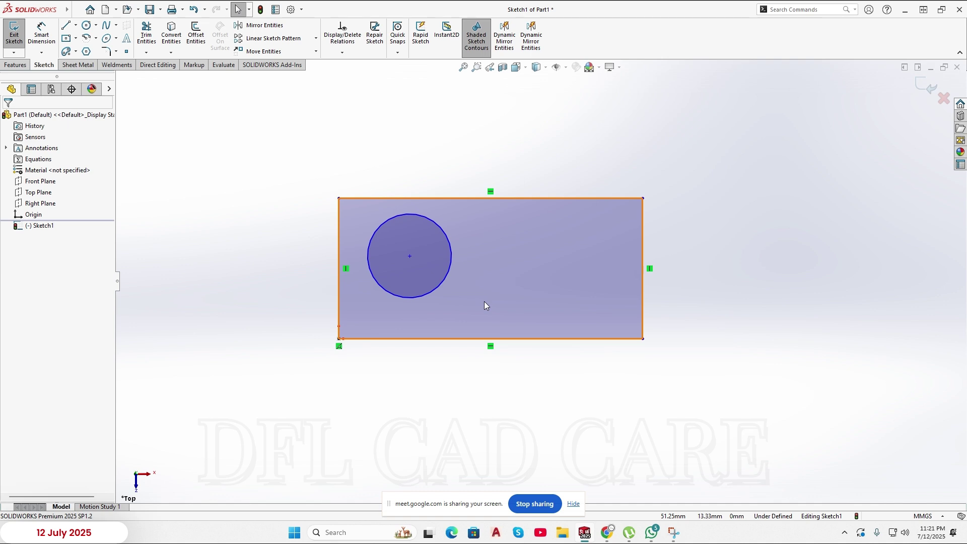
pyautogui.click(488, 51)
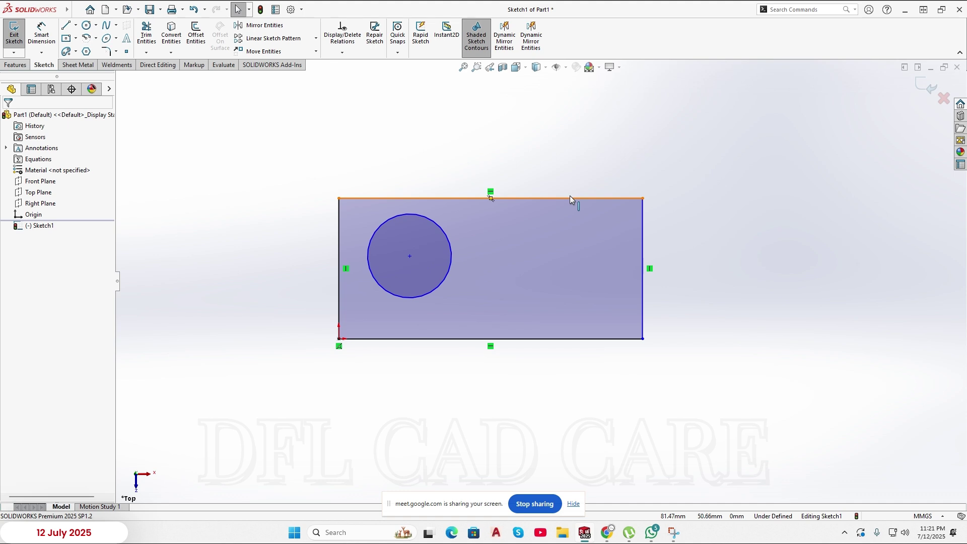
# - Sketch a closed irregular polygon of 13 lines enclosing the rectangle and circle
pyautogui.scroll(5, 570, 201)
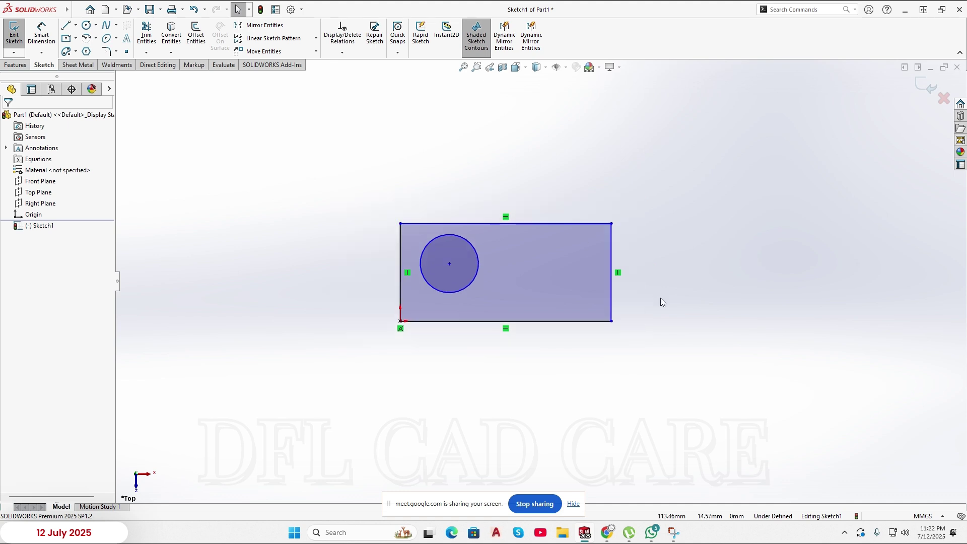
pyautogui.click(65, 25)
pyautogui.click(280, 210)
pyautogui.click(306, 142)
pyautogui.click(448, 132)
pyautogui.click(564, 167)
pyautogui.click(671, 128)
pyautogui.click(747, 100)
pyautogui.click(854, 217)
pyautogui.click(769, 312)
pyautogui.click(809, 424)
pyautogui.click(600, 446)
pyautogui.click(378, 408)
pyautogui.click(329, 321)
pyautogui.click(268, 311)
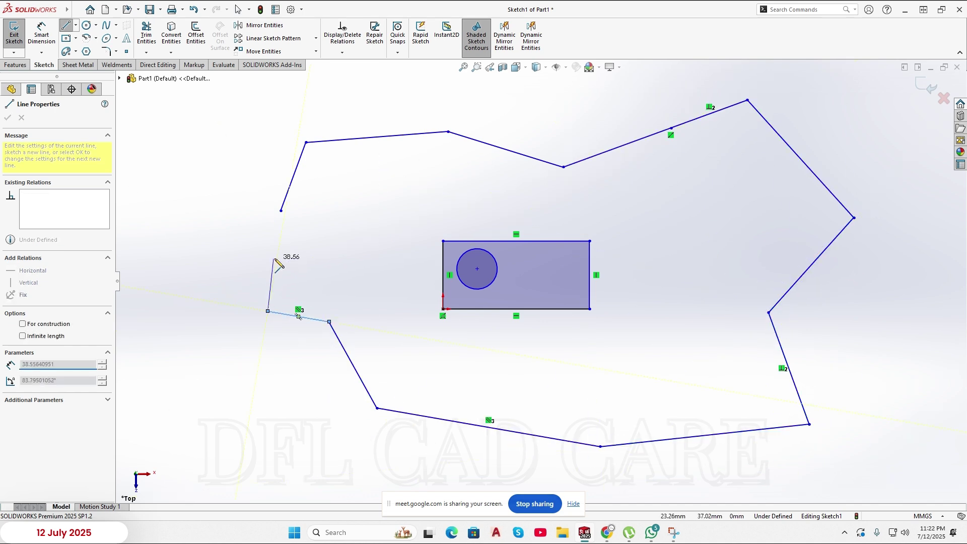
pyautogui.click(281, 211)
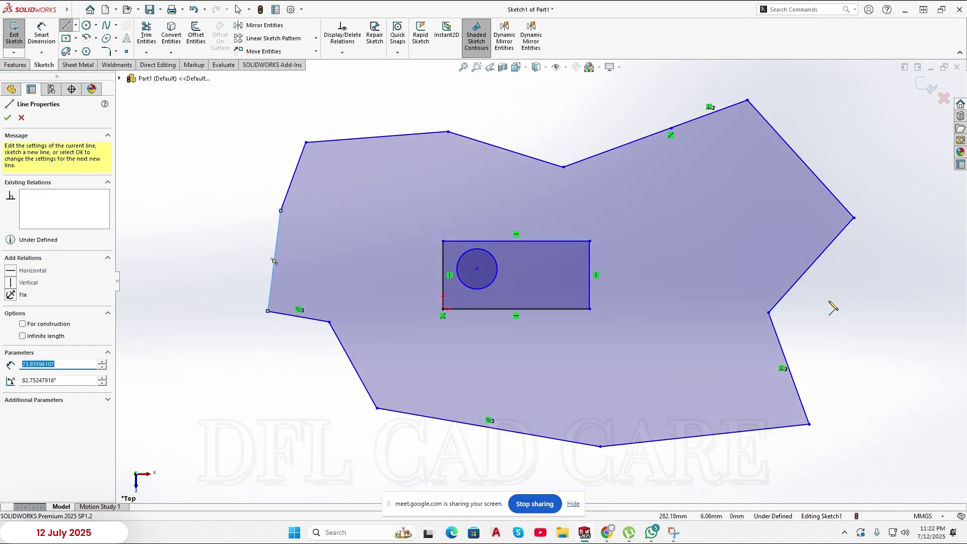
pyautogui.press('Escape')
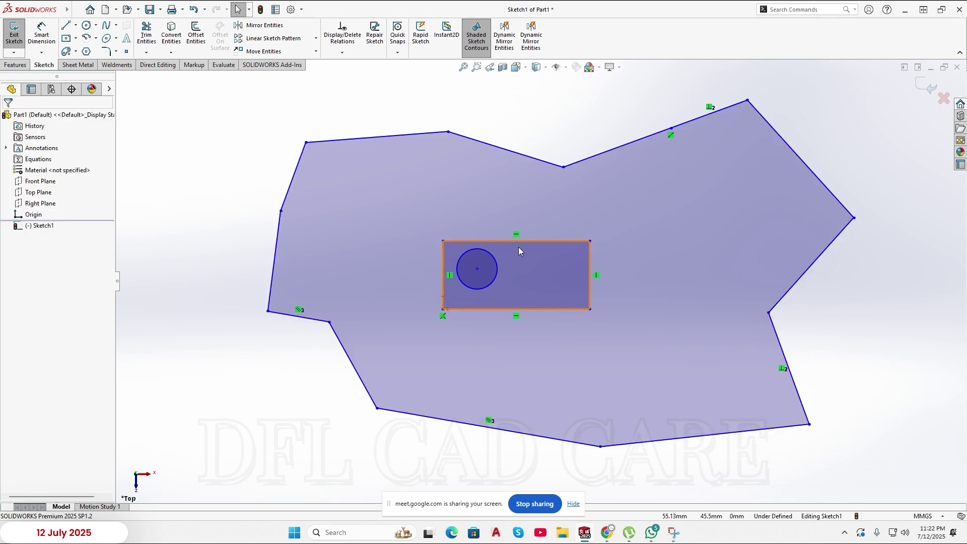
# - Select all lines of the outer polygon through its shaded region and clear the selection
pyautogui.click(379, 200)
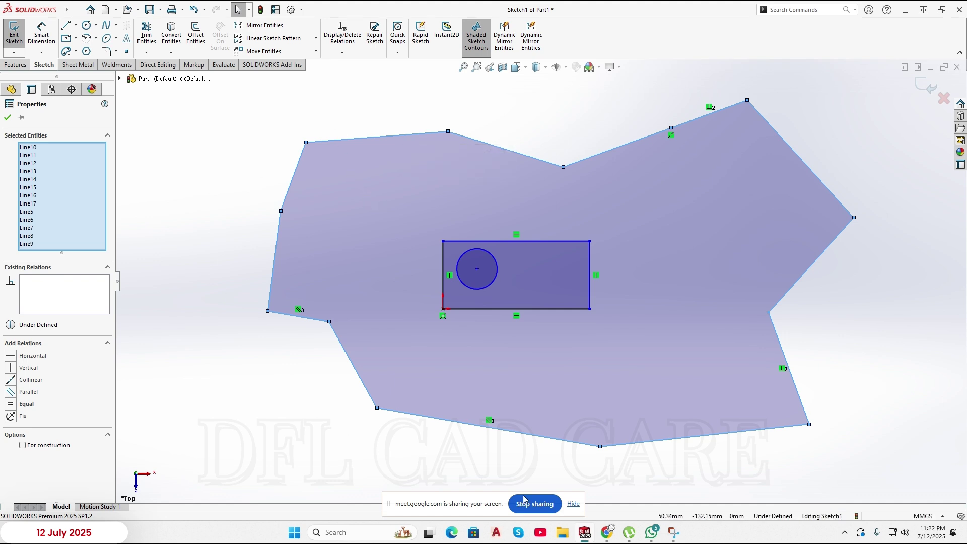
pyautogui.click(809, 331)
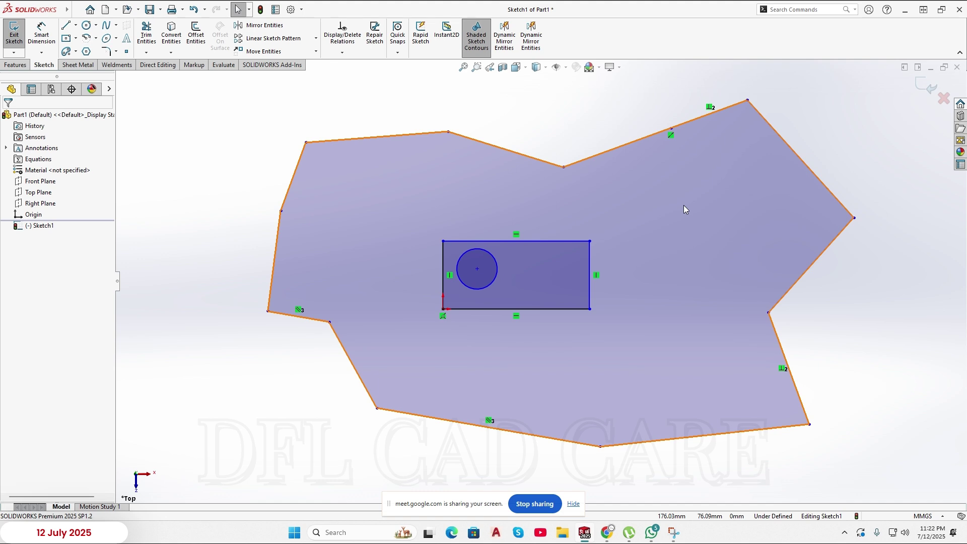
pyautogui.scroll(1, 630, 310)
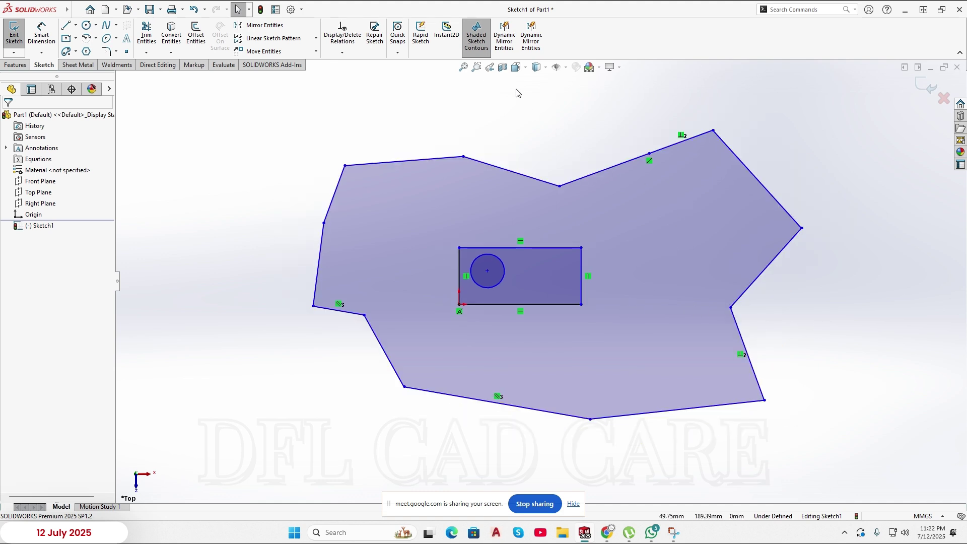
# - Delete the outer polygon's upper-right line to open the profile, and switch Shaded Sketch Contours off and on again
pyautogui.click(475, 46)
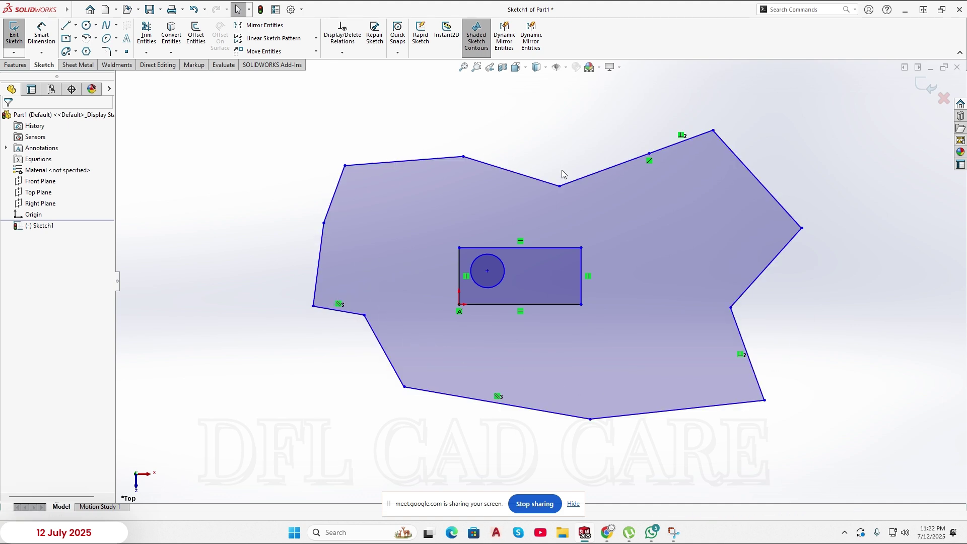
pyautogui.click(775, 199)
pyautogui.press('Delete')
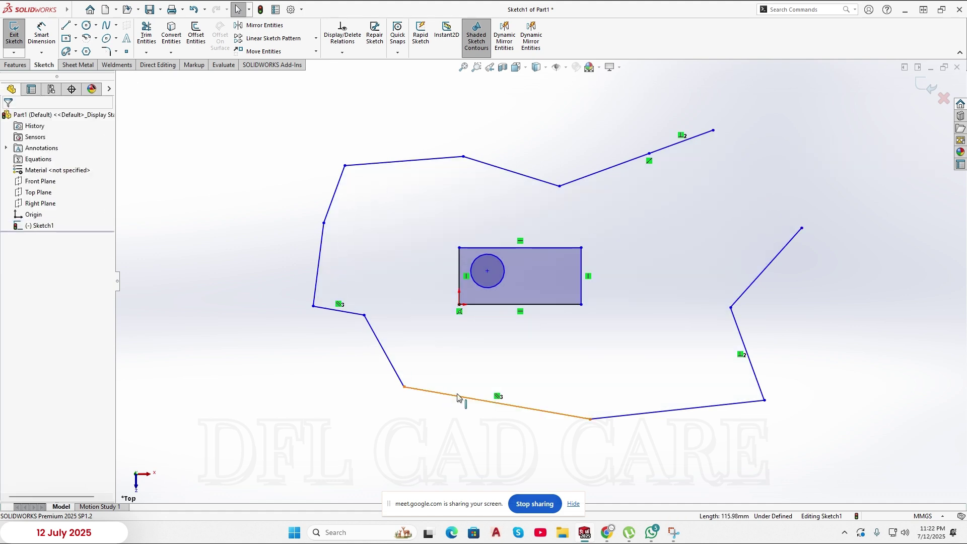
pyautogui.click(484, 42)
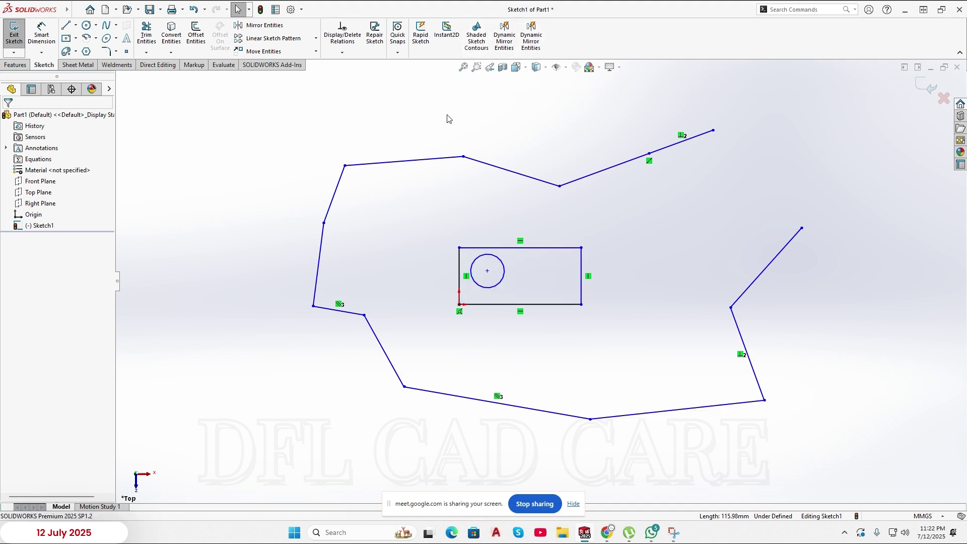
pyautogui.click(476, 38)
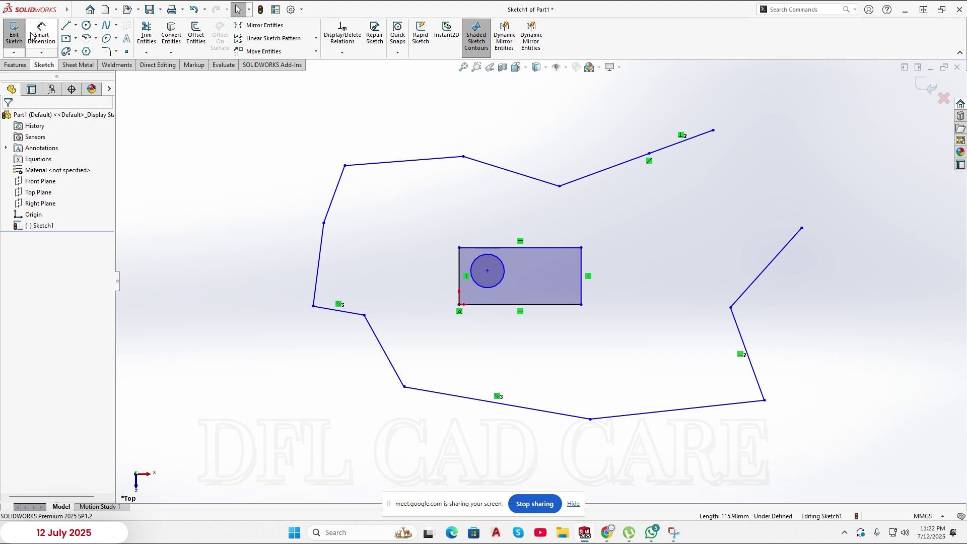
# - Sketch a replacement line about 116 mm long from the polygon's open upper end, stopping slightly short of the right vertex
pyautogui.click(65, 26)
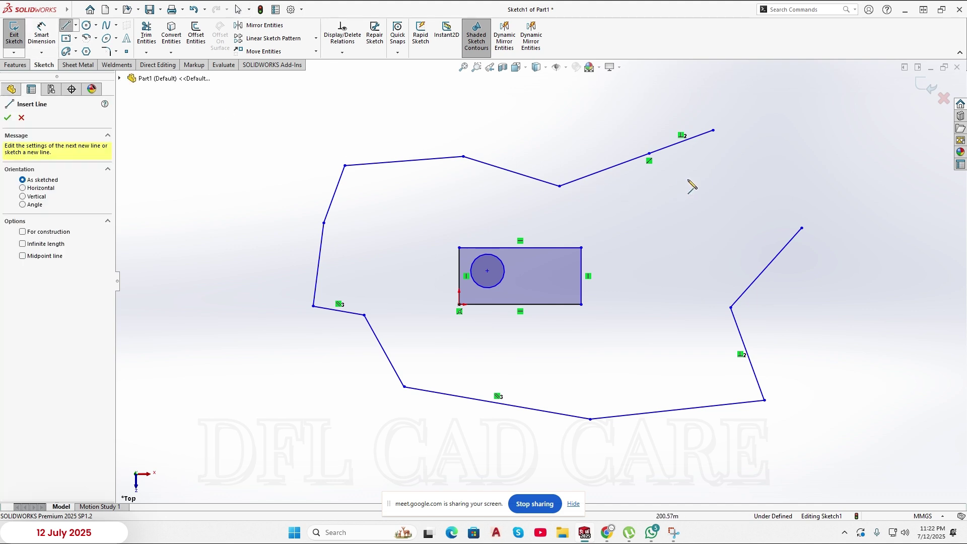
pyautogui.click(714, 130)
pyautogui.scroll(-6, 807, 236)
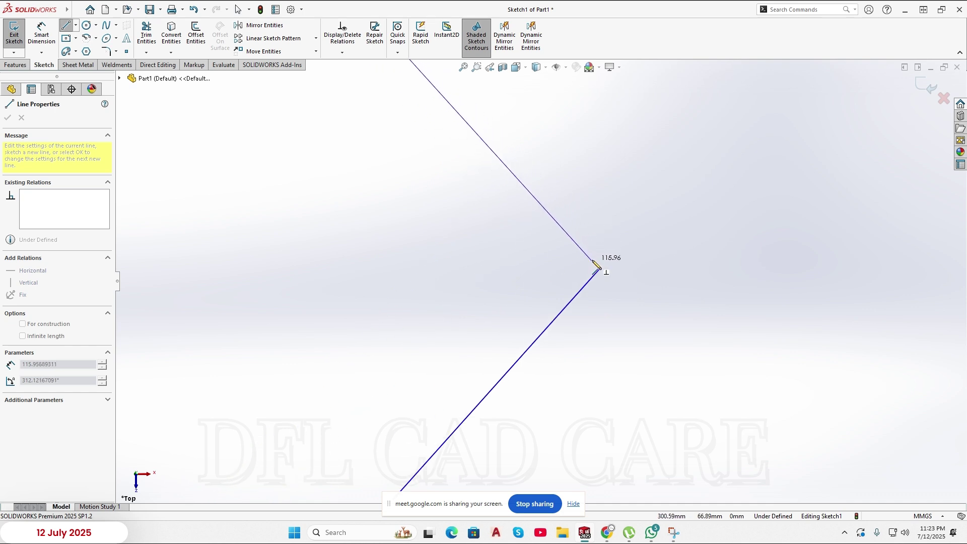
pyautogui.click(593, 263)
pyautogui.rightClick(610, 243)
pyautogui.click(624, 246)
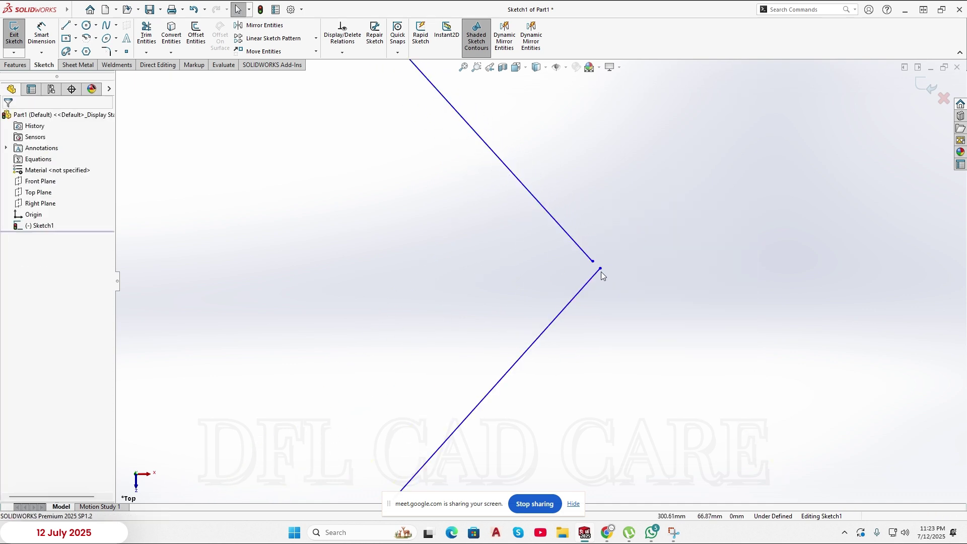
# - Close the gap in the outer polygon by moving the replacement line's loose endpoint onto the right vertex
pyautogui.scroll(5, 577, 283)
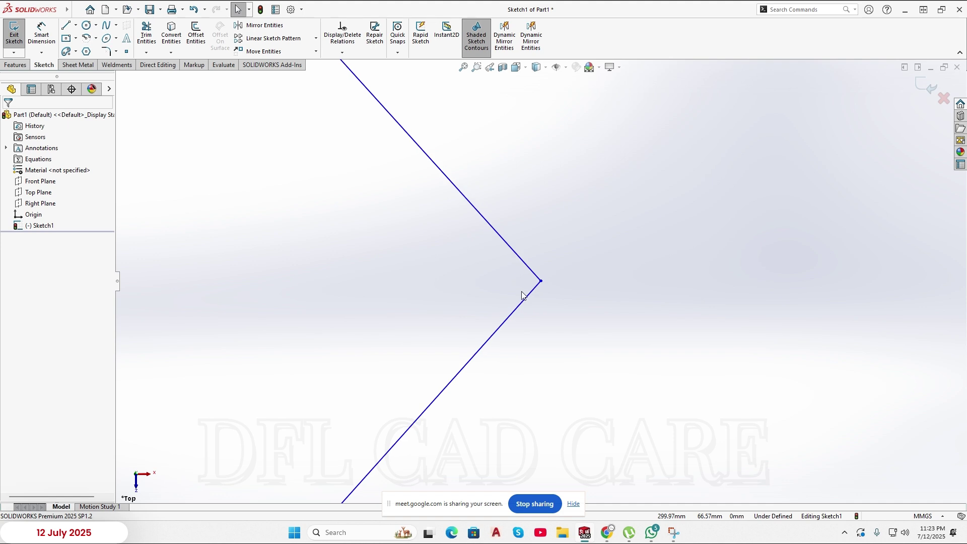
pyautogui.scroll(4, 522, 296)
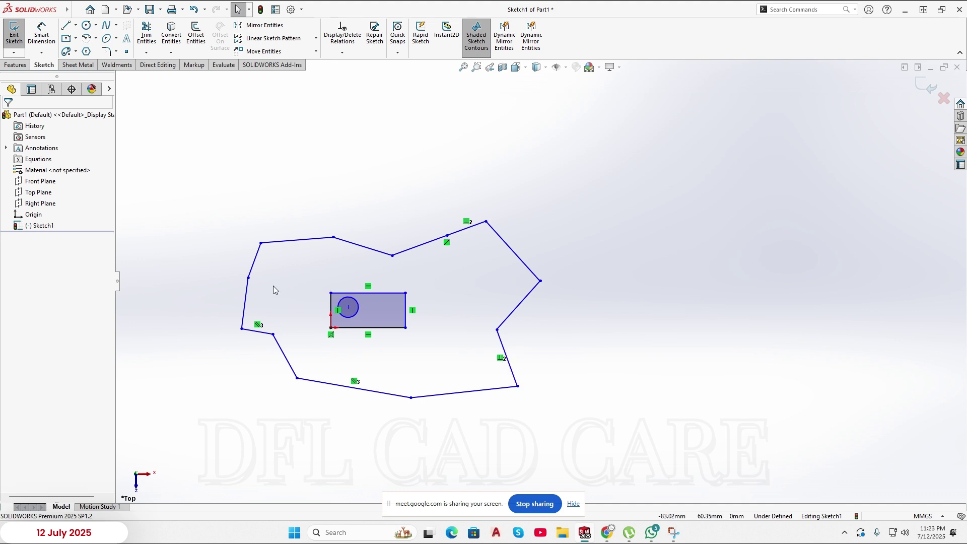
pyautogui.scroll(-1, 277, 292)
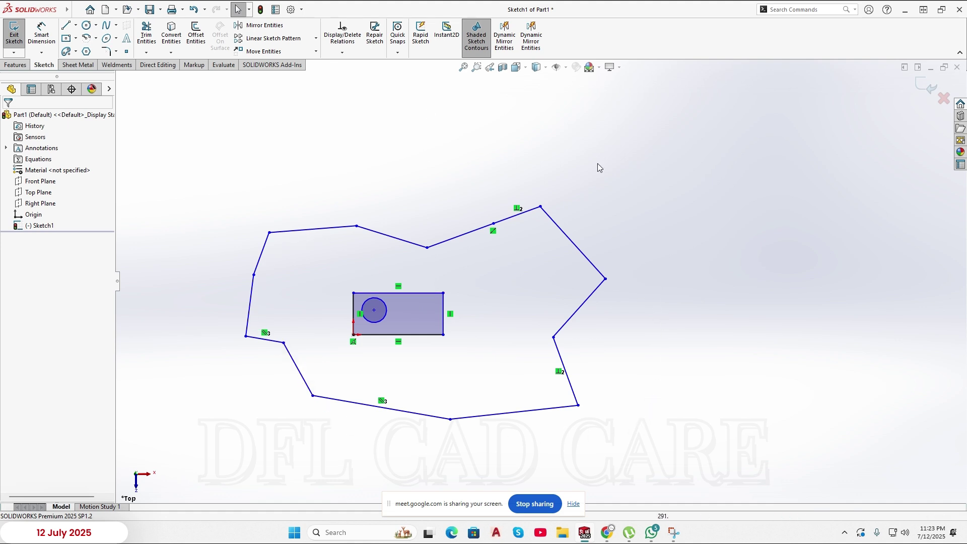
pyautogui.scroll(-1, 612, 289)
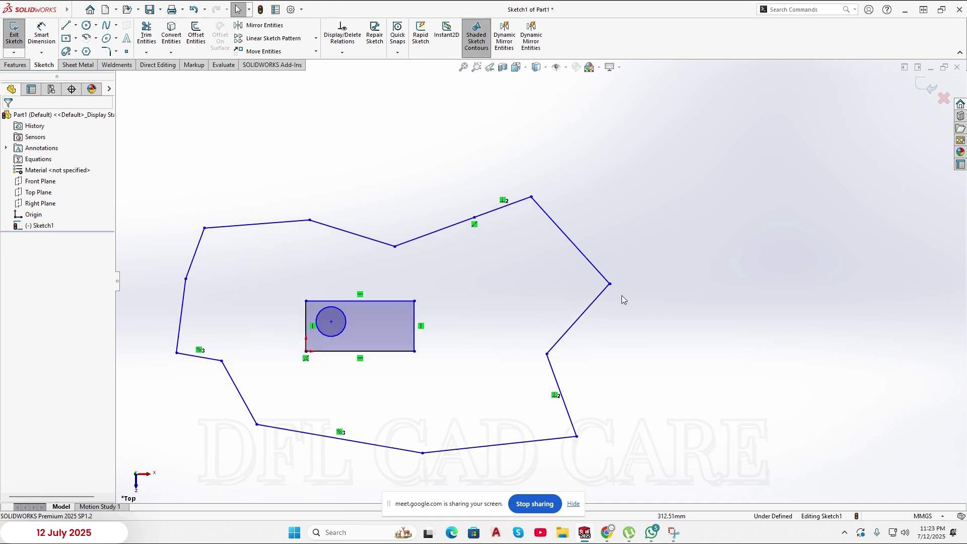
pyautogui.scroll(-5, 611, 289)
pyautogui.scroll(-4, 548, 240)
pyautogui.moveTo(508, 271); pyautogui.dragTo(539, 296)
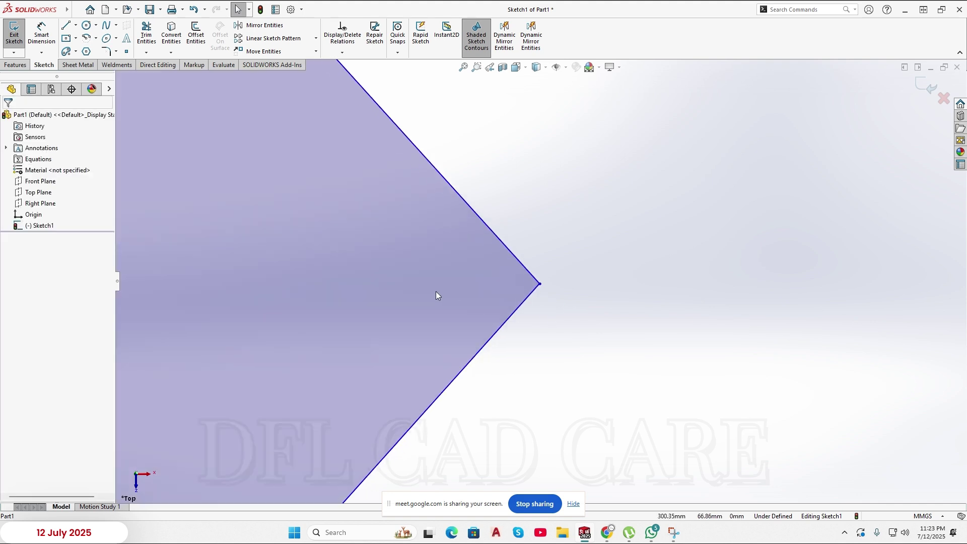
# - Try box selections around the polygon, rectangle and circle from both directions, and clear the selection
pyautogui.scroll(6, 397, 268)
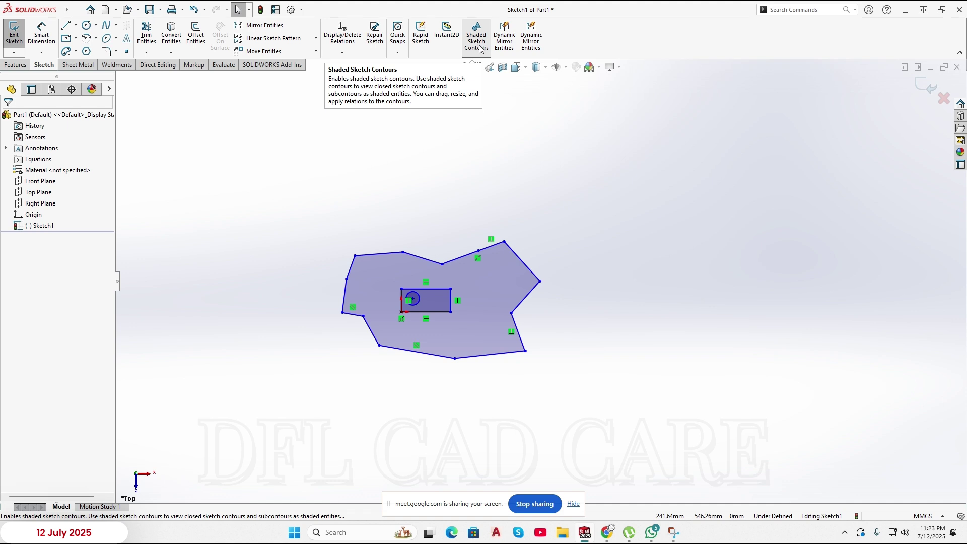
pyautogui.click(482, 54)
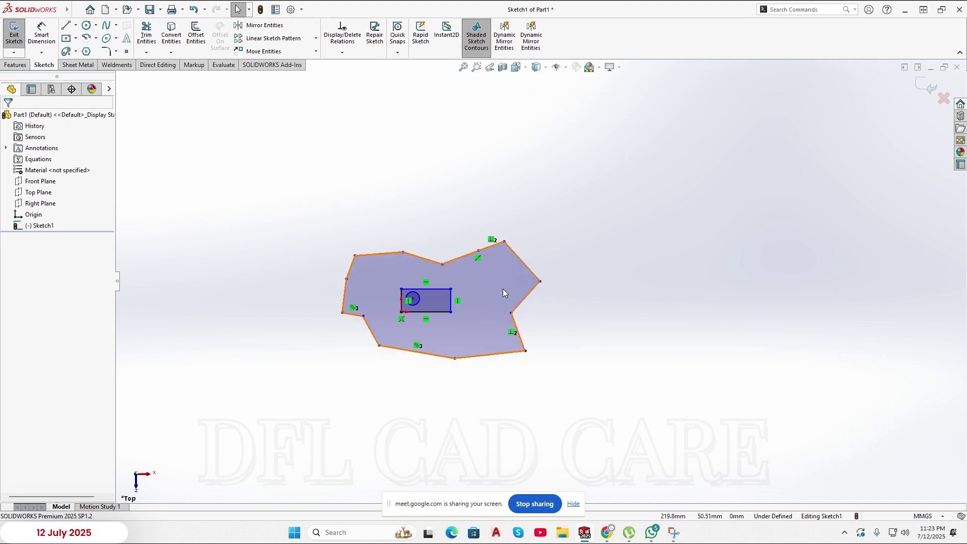
pyautogui.moveTo(615, 204); pyautogui.dragTo(267, 387)
pyautogui.click(316, 391)
pyautogui.moveTo(625, 210)
pyautogui.mouseDown()
pyautogui.moveTo(391, 369)
pyautogui.moveTo(342, 381)
pyautogui.mouseUp()
pyautogui.click(305, 366)
pyautogui.moveTo(227, 214); pyautogui.dragTo(592, 444)
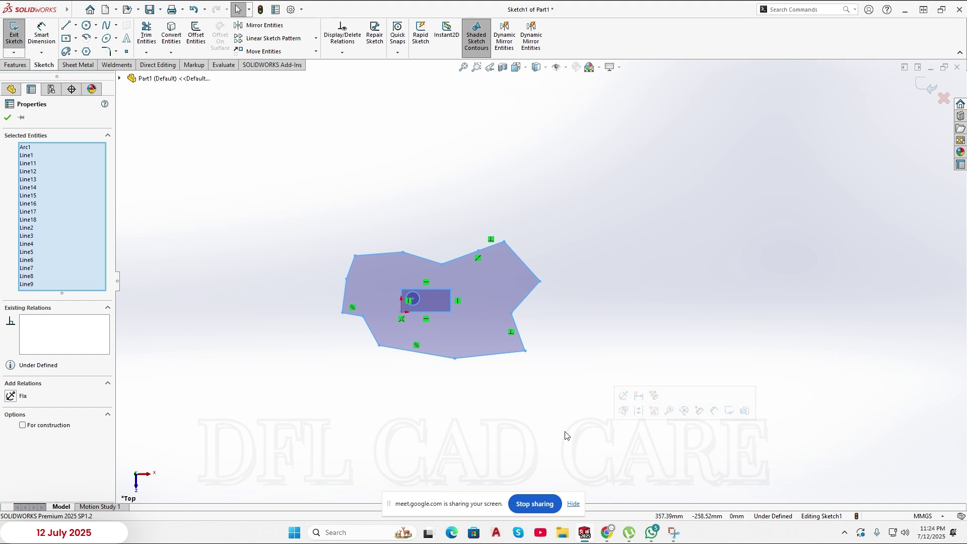
pyautogui.click(505, 421)
pyautogui.moveTo(252, 183); pyautogui.dragTo(554, 416)
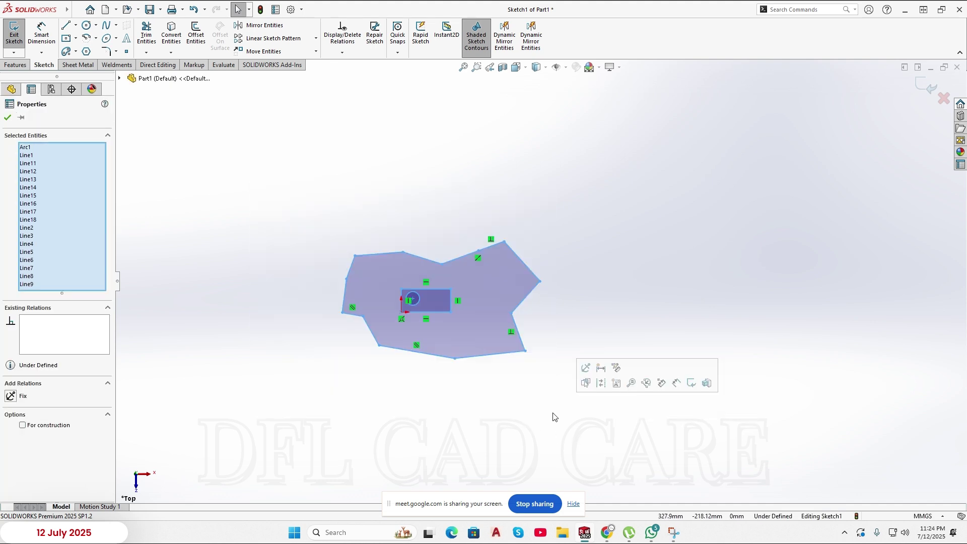
pyautogui.moveTo(542, 384); pyautogui.dragTo(289, 234)
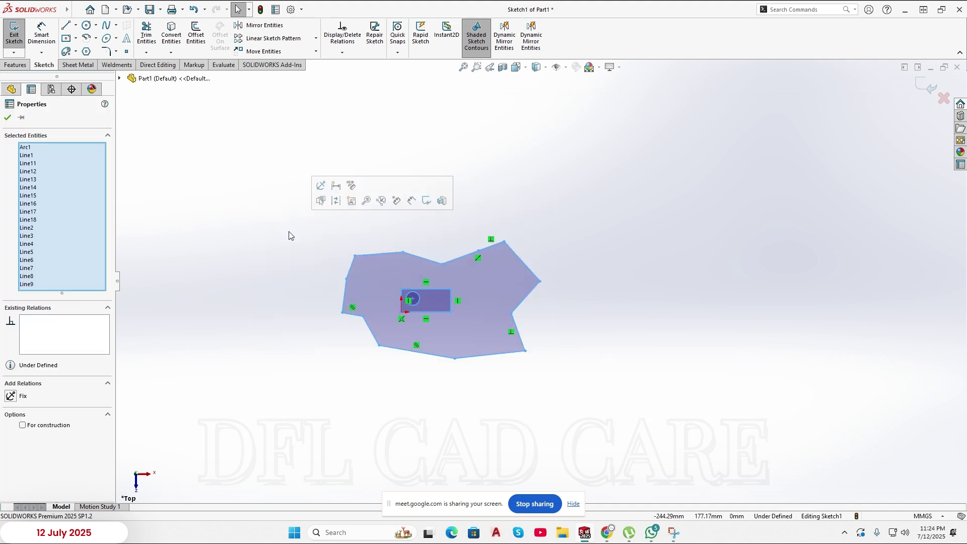
pyautogui.click(318, 351)
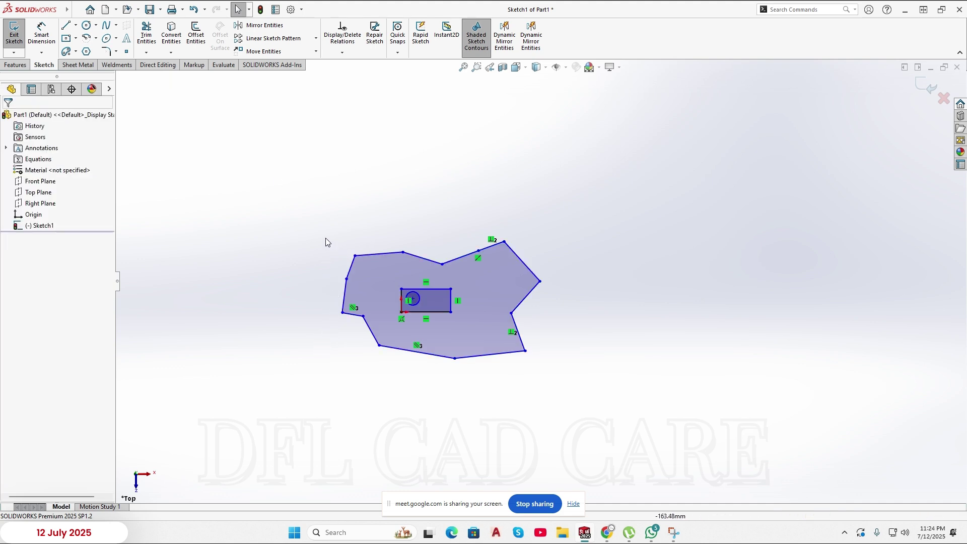
# - Delete the whole outer polygon through its shaded region, and widen the rectangle to about 111 mm by moving its right edge outward
pyautogui.click(370, 280)
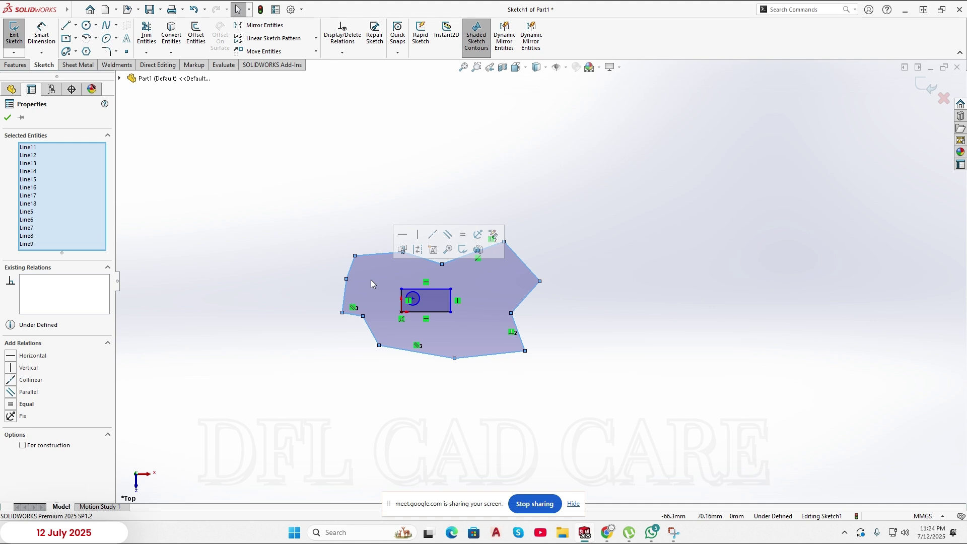
pyautogui.press('Delete')
pyautogui.scroll(-8, 390, 284)
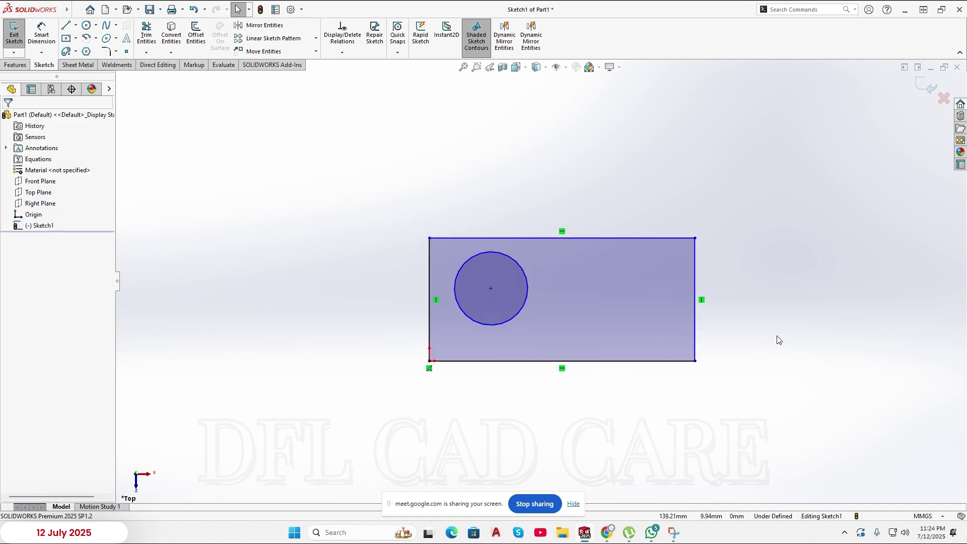
pyautogui.moveTo(696, 269); pyautogui.dragTo(704, 295)
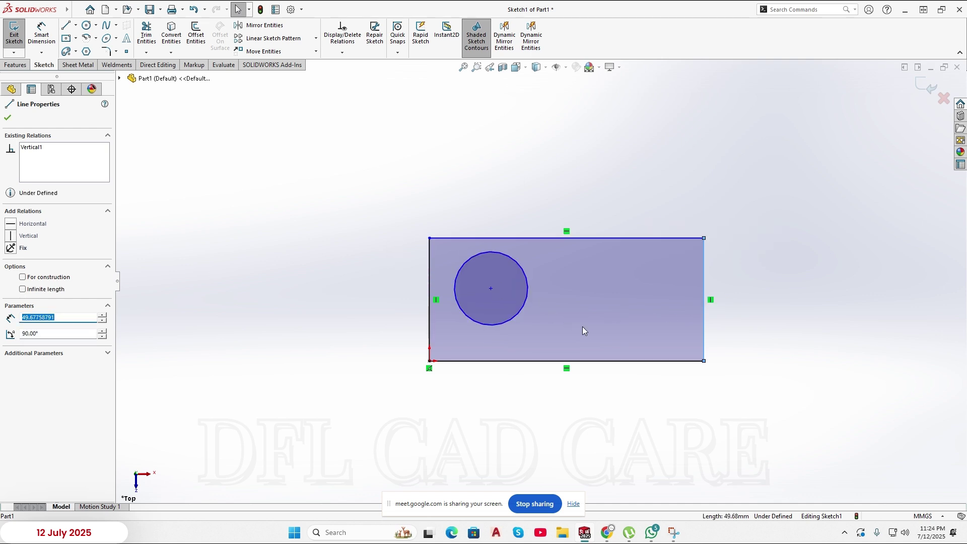
pyautogui.click(717, 348)
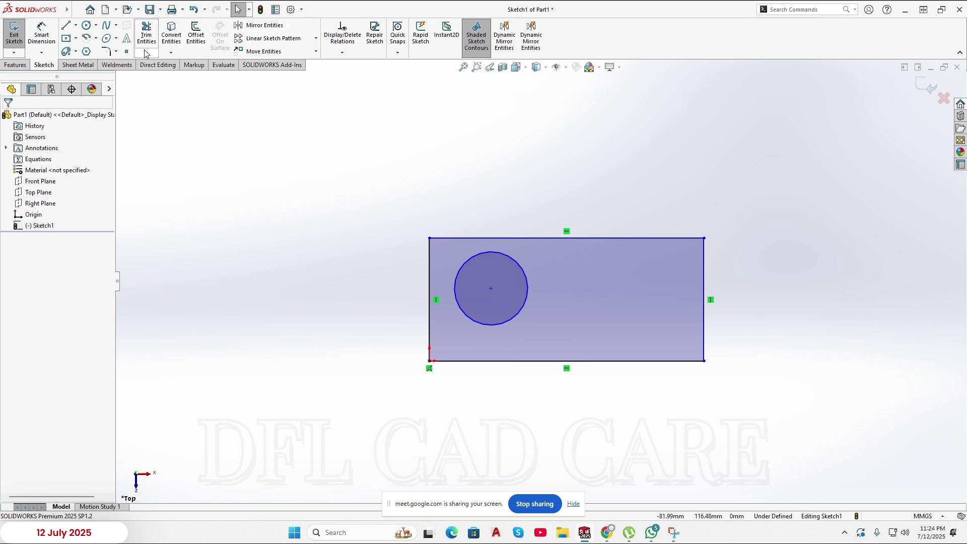
# - Remove the rectangle's top, left and right lines with Power trim, leaving its bottom line and the circle
pyautogui.scroll(1, 319, 200)
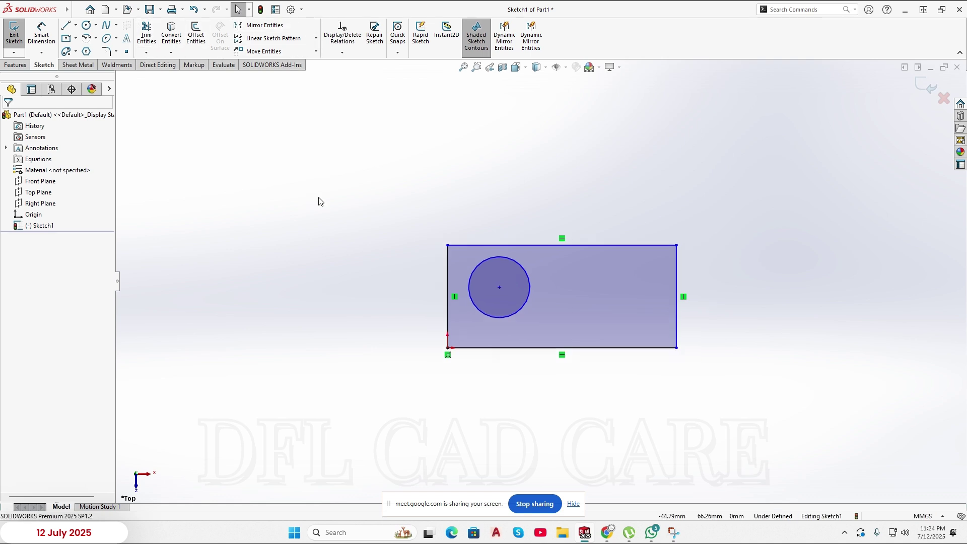
pyautogui.click(147, 53)
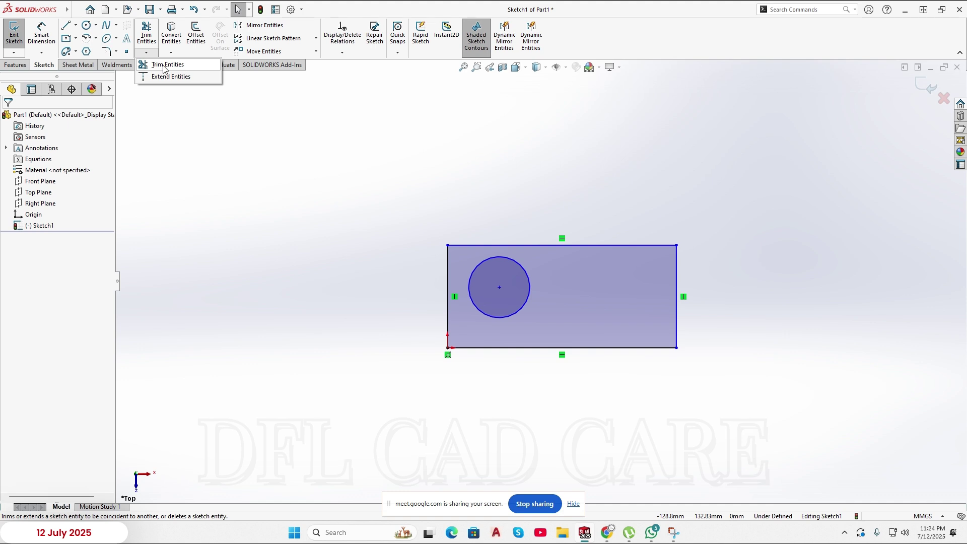
pyautogui.click(164, 69)
pyautogui.click(570, 245)
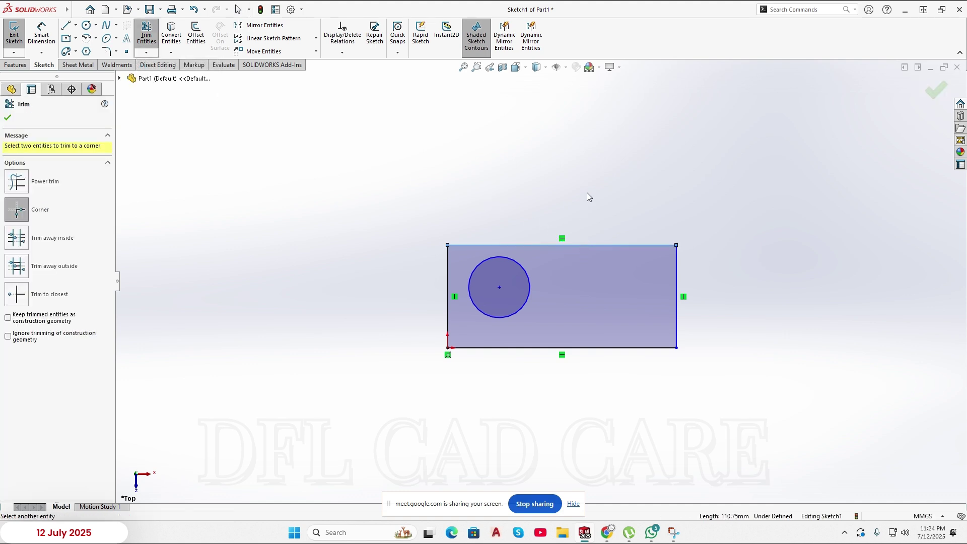
pyautogui.click(22, 184)
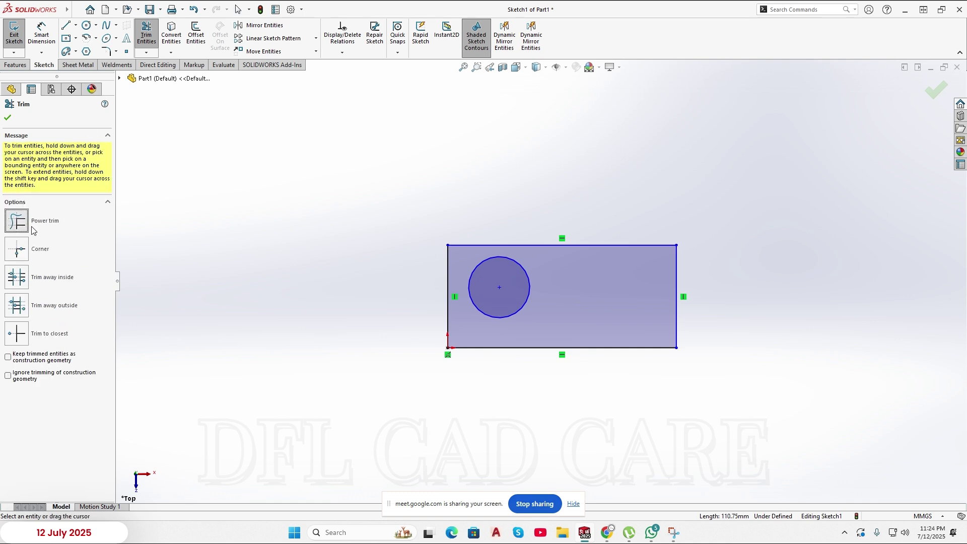
pyautogui.moveTo(642, 207); pyautogui.dragTo(625, 260)
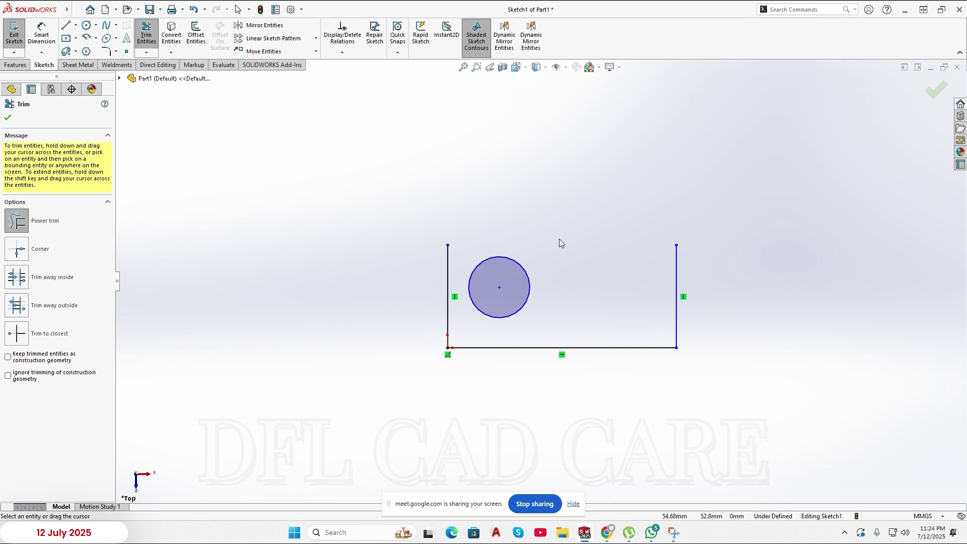
pyautogui.moveTo(458, 253); pyautogui.dragTo(411, 267)
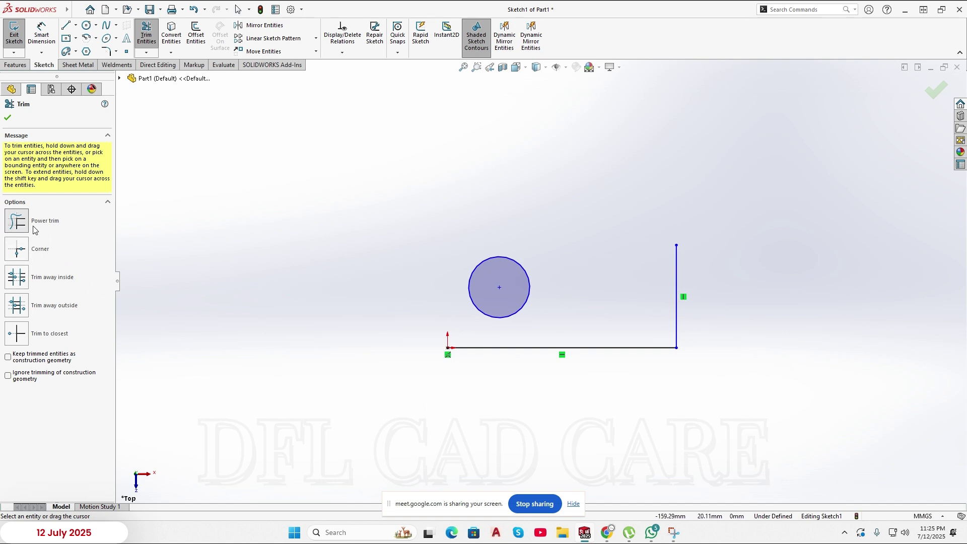
pyautogui.moveTo(265, 261)
pyautogui.mouseDown()
pyautogui.moveTo(335, 205)
pyautogui.moveTo(512, 204)
pyautogui.moveTo(703, 169)
pyautogui.mouseUp()
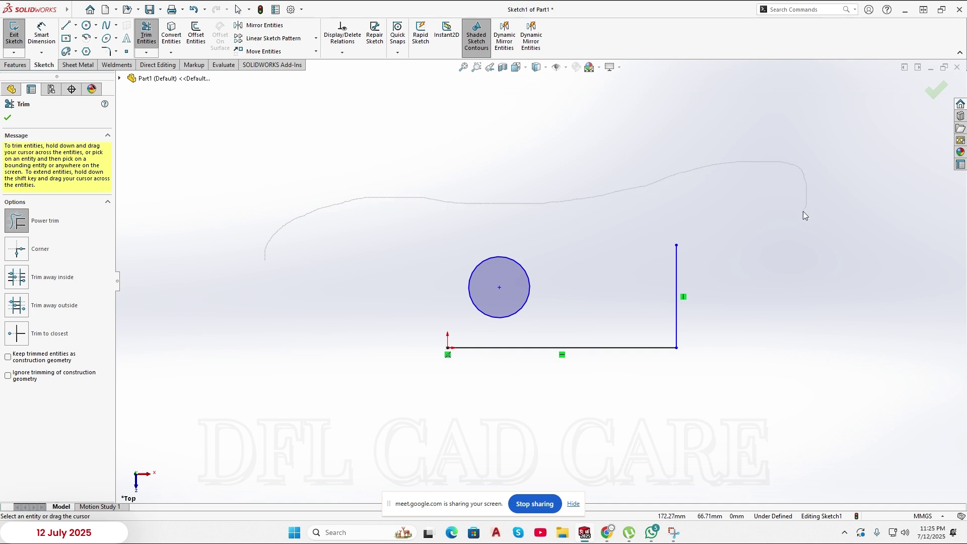
pyautogui.moveTo(749, 244); pyautogui.dragTo(652, 261)
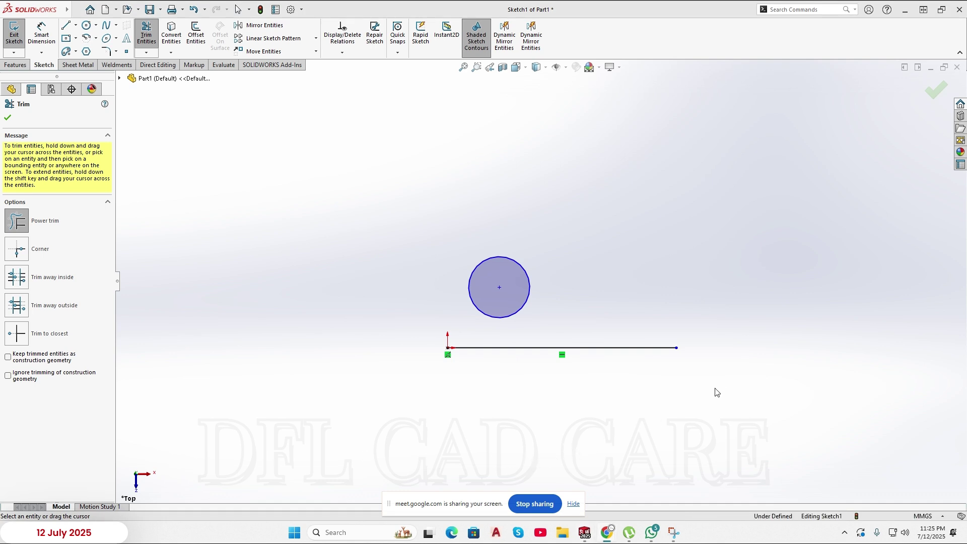
pyautogui.press('z')
pyautogui.click(20, 222)
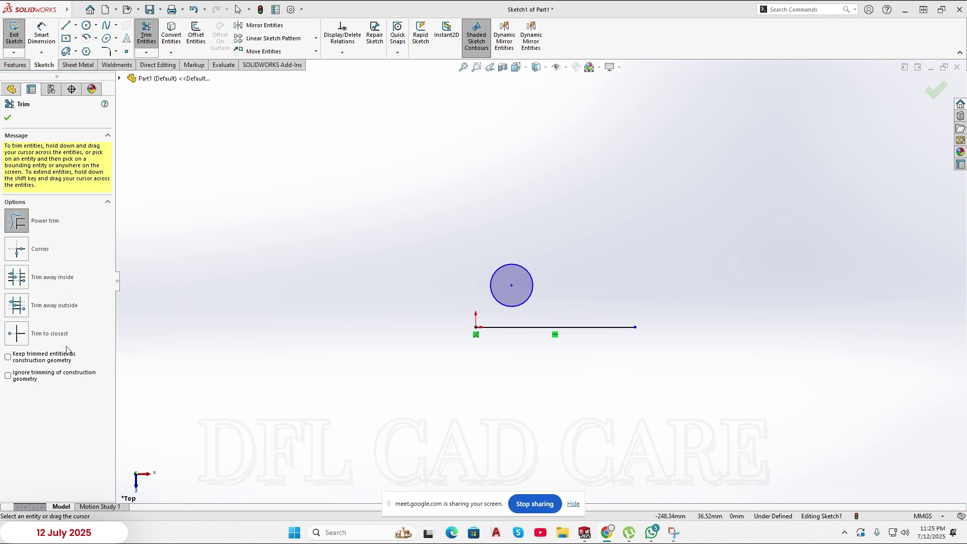
# - Draw a seven-line chain from the origin to the bottom line's loose right endpoint, forming a closed profile with an upper-left peak and a lower-right notch
pyautogui.click(66, 25)
pyautogui.click(476, 328)
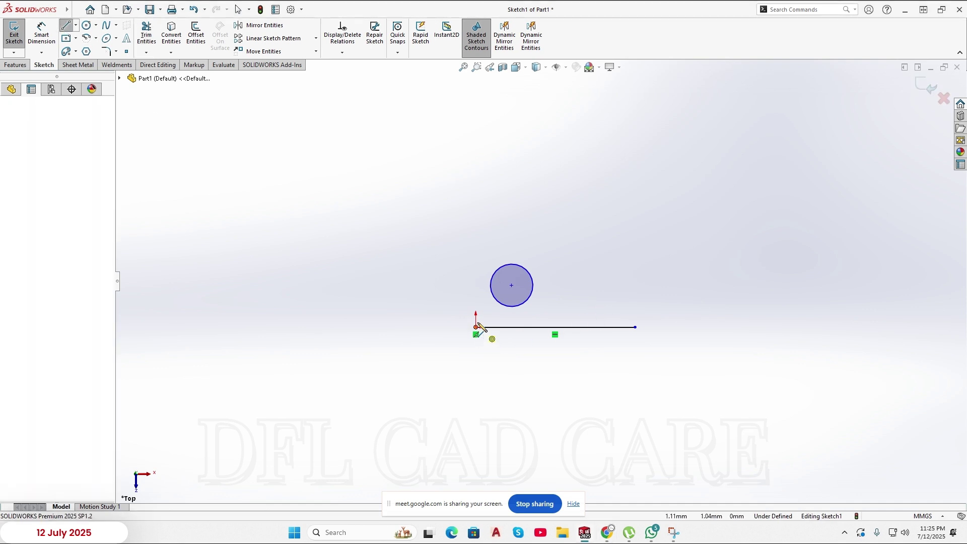
pyautogui.click(476, 232)
pyautogui.click(504, 188)
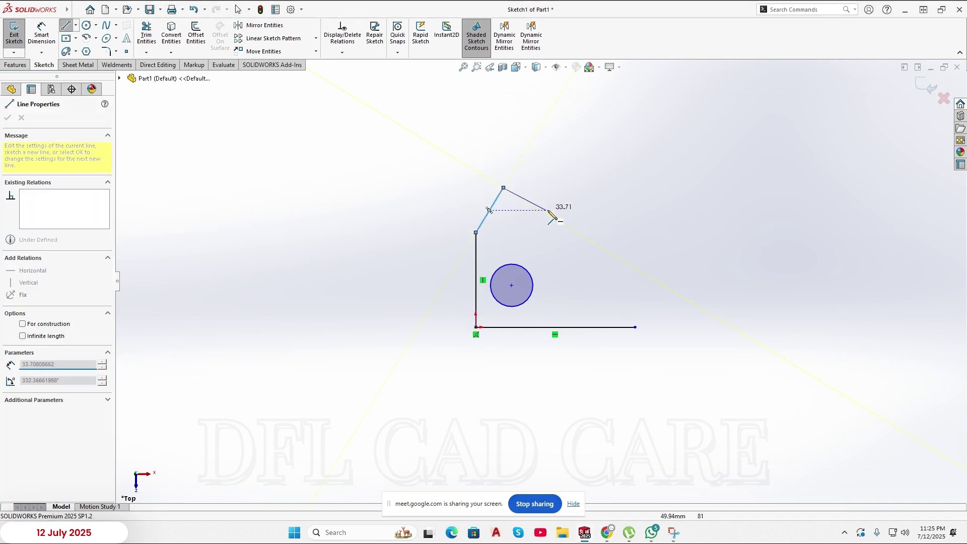
pyautogui.click(558, 233)
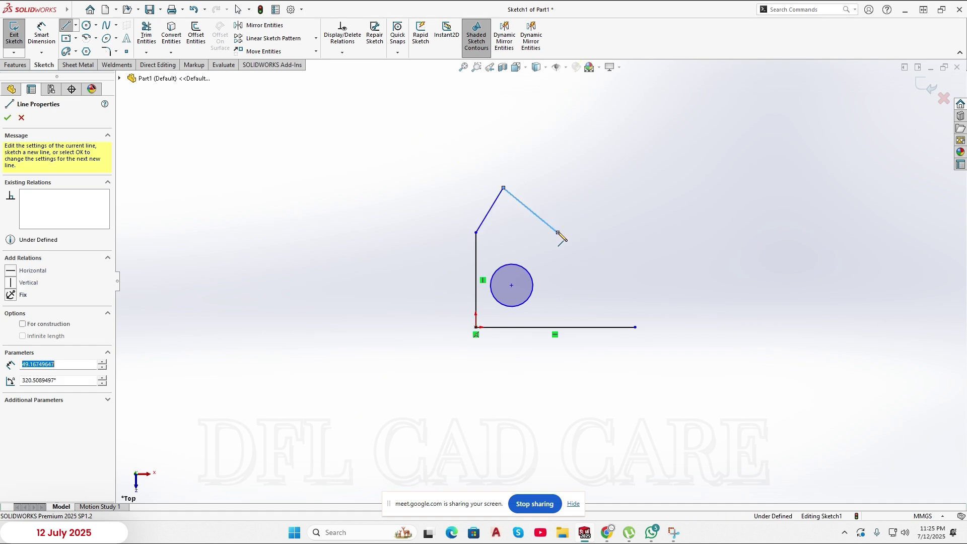
pyautogui.click(671, 232)
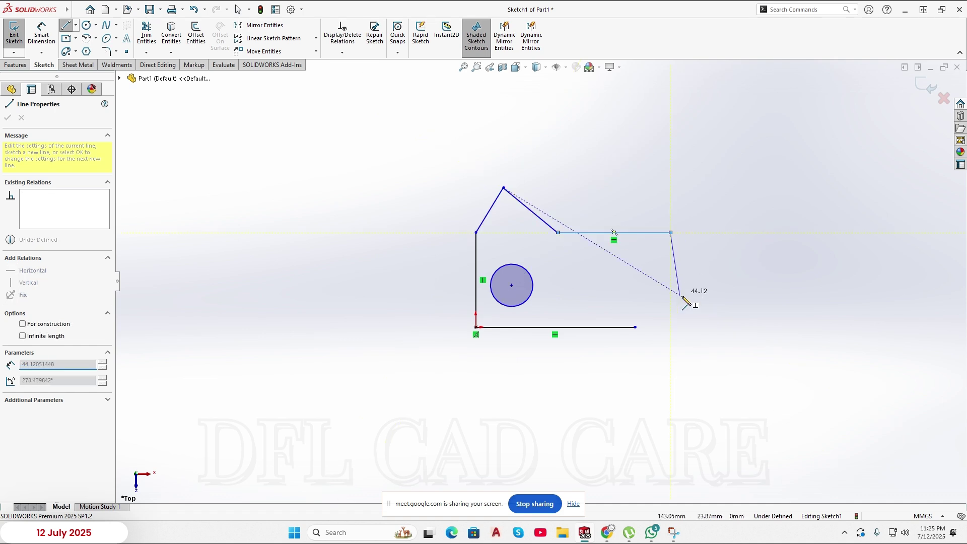
pyautogui.click(670, 327)
pyautogui.click(621, 263)
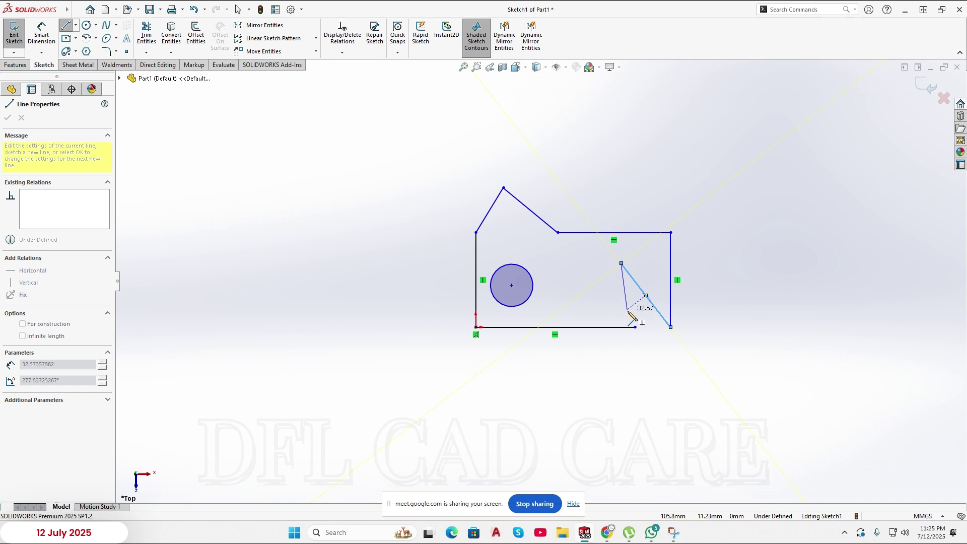
pyautogui.click(635, 327)
pyautogui.rightClick(712, 344)
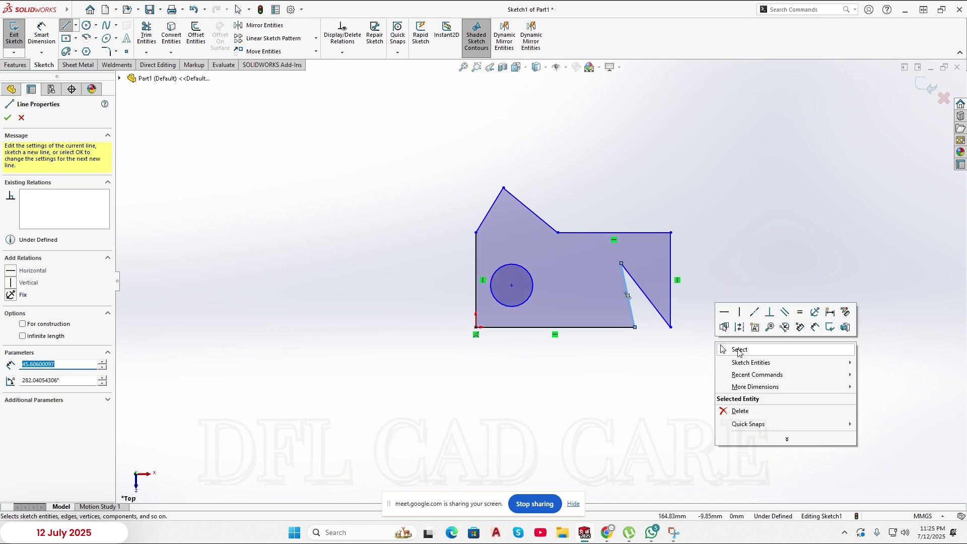
pyautogui.click(736, 349)
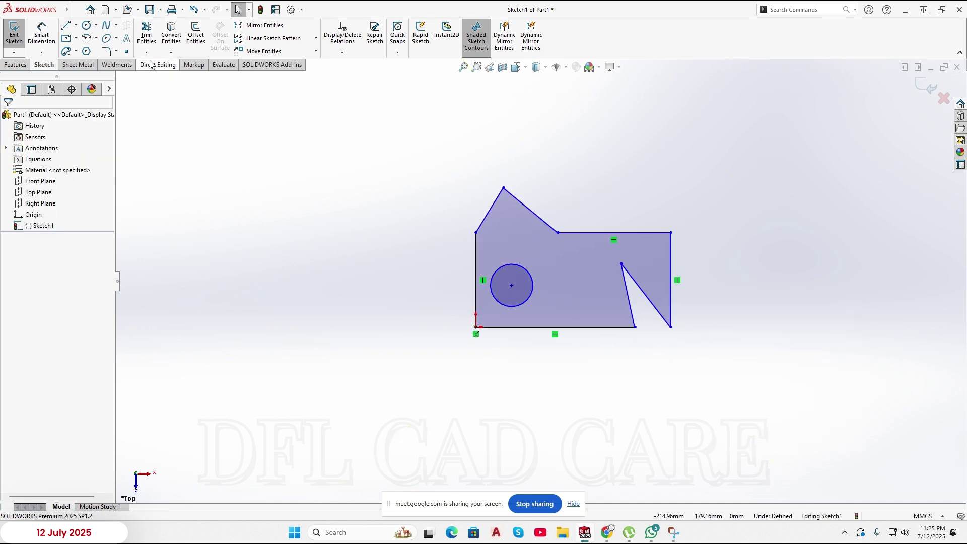
# - Draw a horizontal line about 172 mm long across the whole profile, passing through the upper half of the circle and overhanging both sides
pyautogui.click(151, 38)
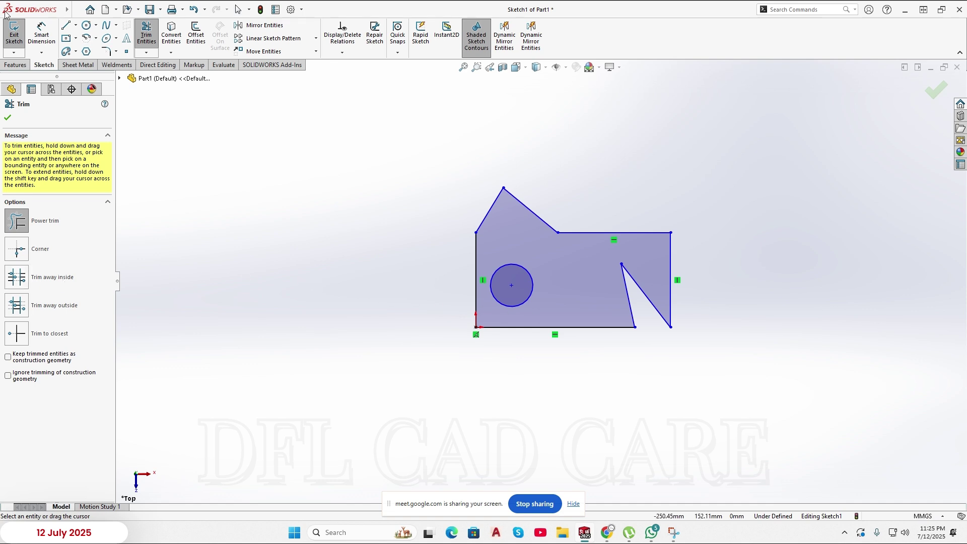
pyautogui.click(71, 9)
pyautogui.click(66, 25)
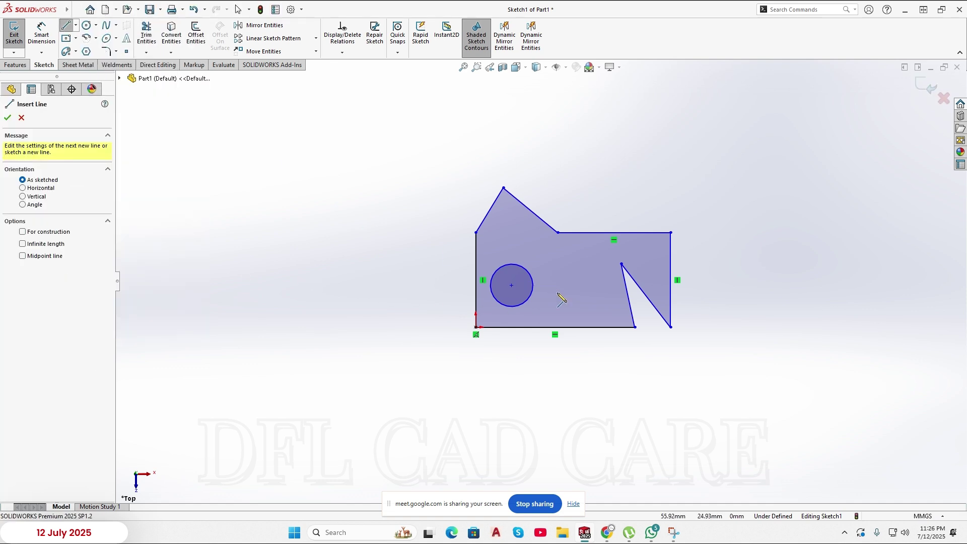
pyautogui.scroll(-5, 560, 298)
pyautogui.click(267, 239)
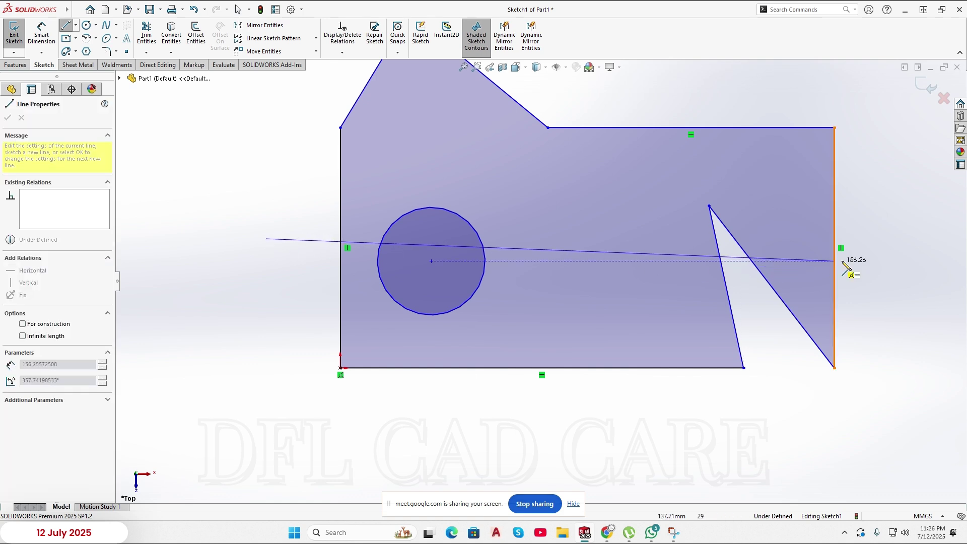
pyautogui.click(891, 239)
pyautogui.rightClick(895, 246)
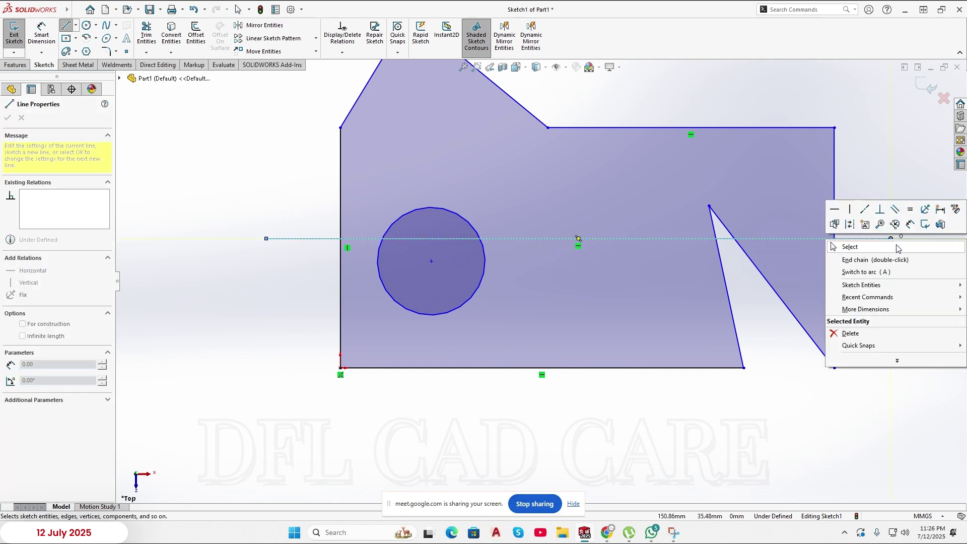
pyautogui.click(895, 246)
# - Draw a second horizontal line about 170 mm long across the profile, passing through the lower half of the circle
pyautogui.press('l')
pyautogui.click(272, 290)
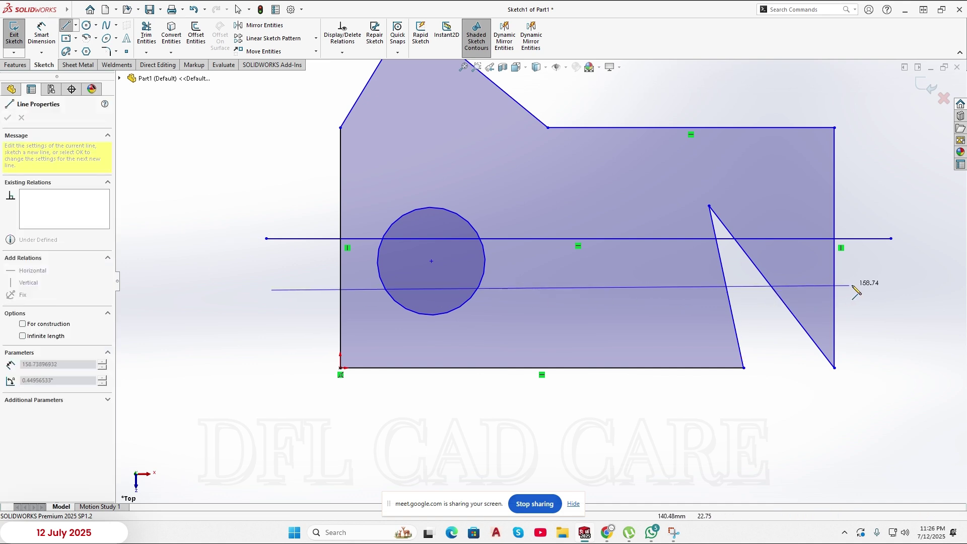
pyautogui.click(891, 290)
pyautogui.rightClick(892, 291)
pyautogui.click(903, 304)
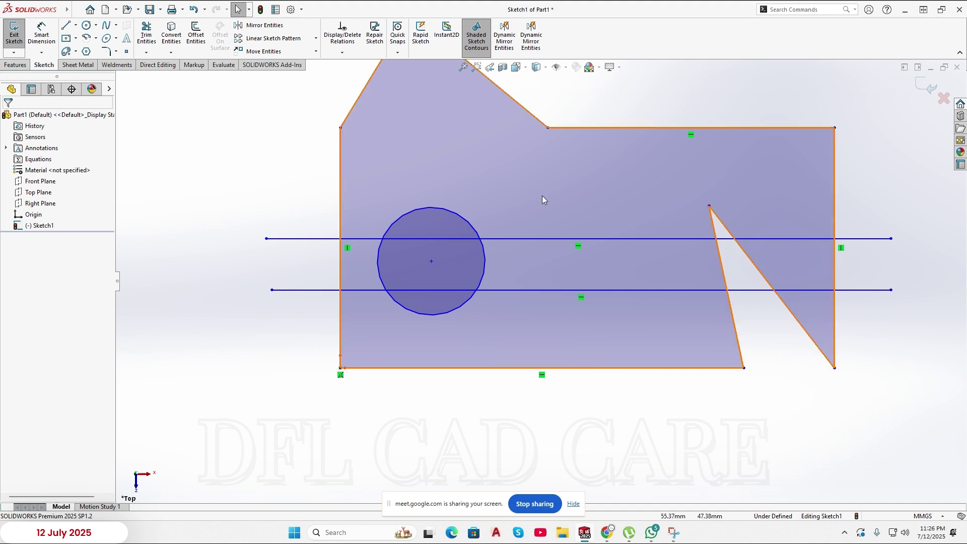
# - Try Trim away inside on the profile edges between the two horizontal lines, using those lines as boundaries
pyautogui.click(149, 40)
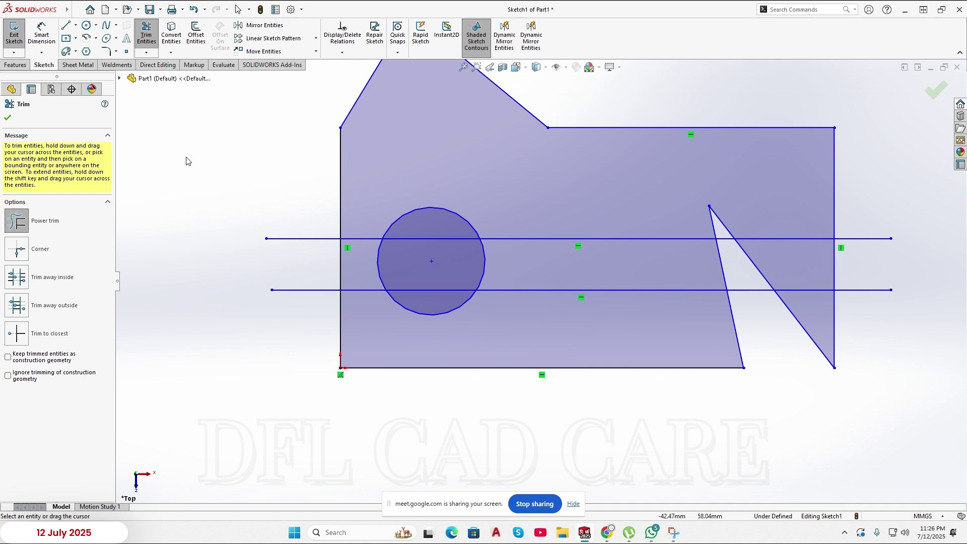
pyautogui.click(18, 280)
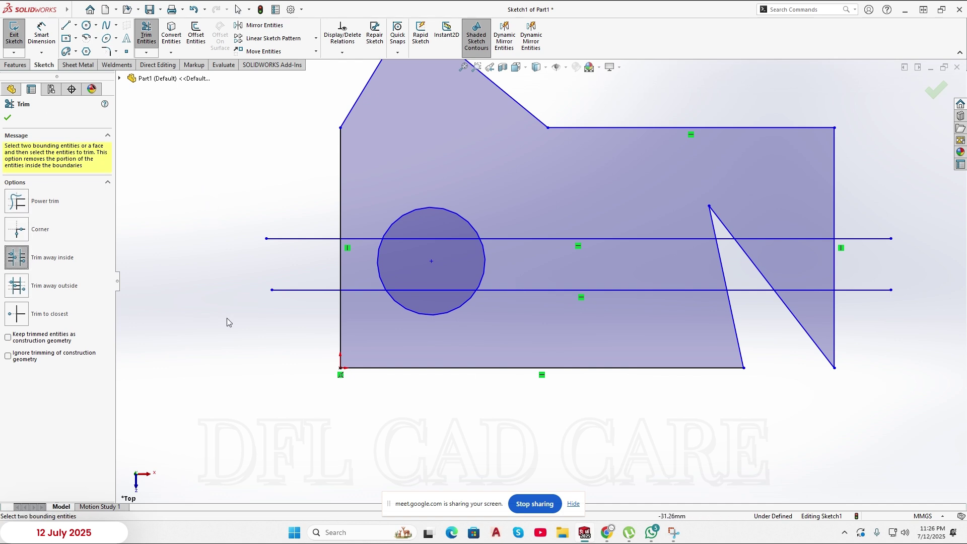
pyautogui.click(504, 290)
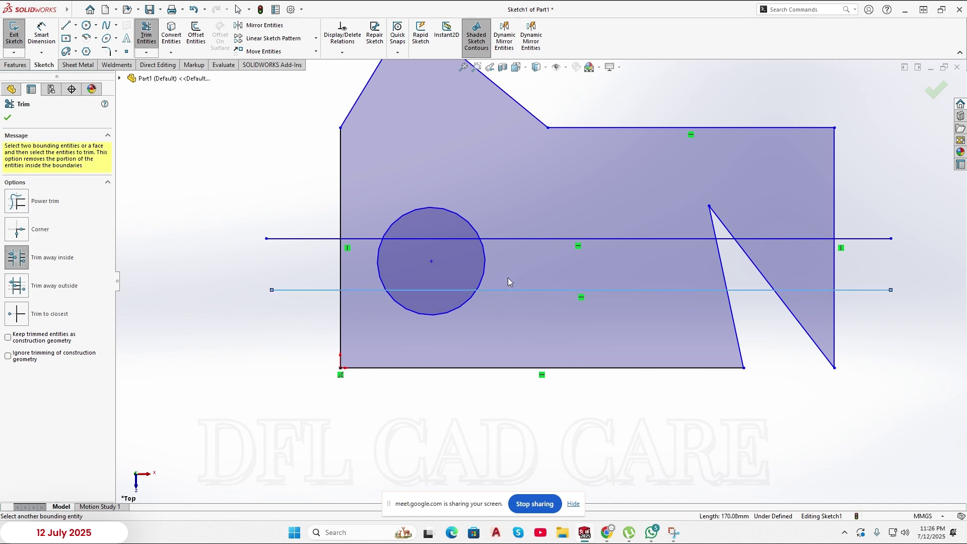
pyautogui.click(519, 240)
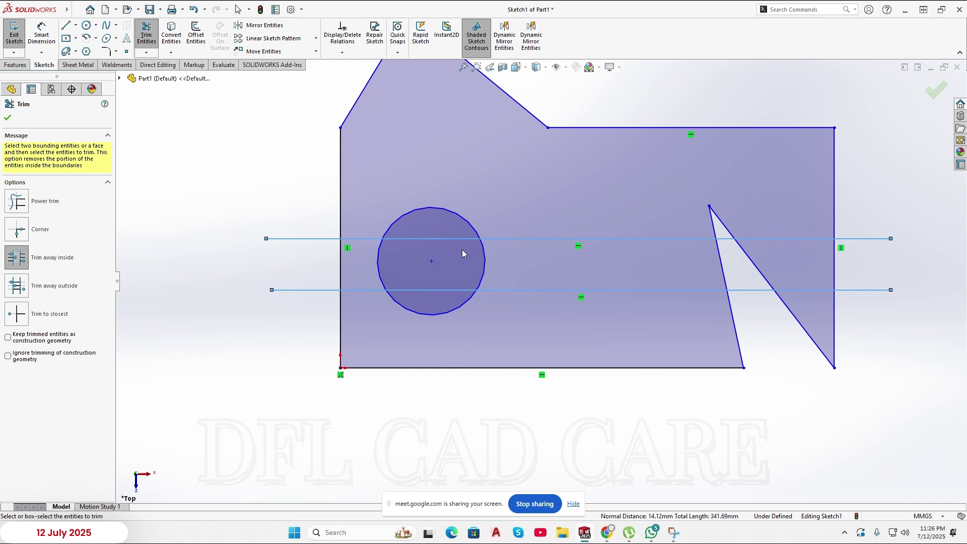
pyautogui.moveTo(340, 256); pyautogui.dragTo(576, 261)
pyautogui.moveTo(906, 267); pyautogui.dragTo(309, 287)
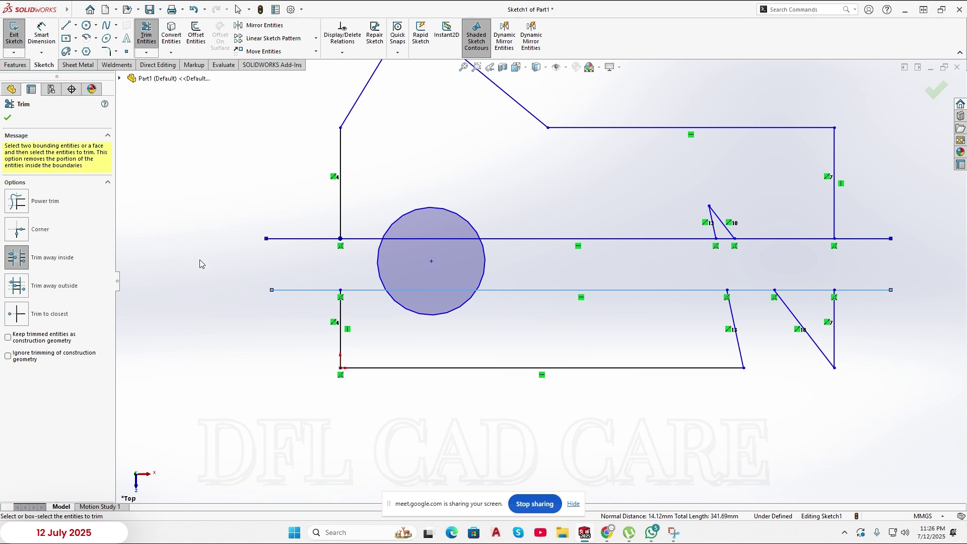
pyautogui.hotkey('ctrl', 'z')
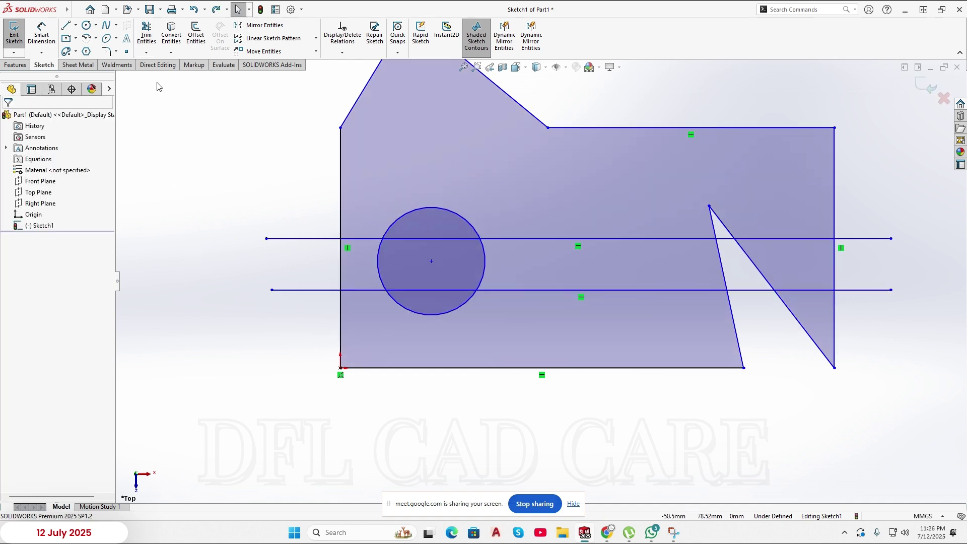
# - Remove all profile edges and circle arcs between the two horizontal lines with Power trim
pyautogui.click(154, 31)
pyautogui.click(23, 203)
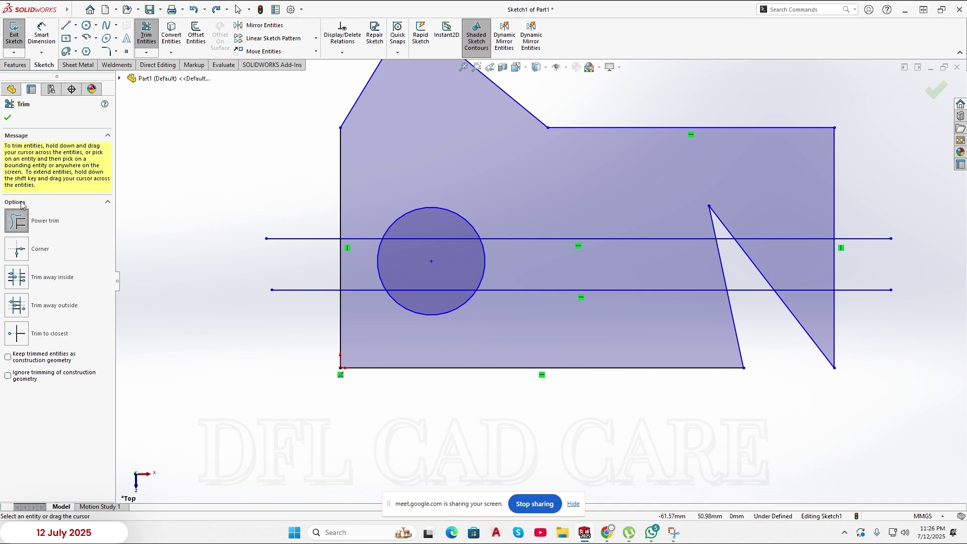
pyautogui.moveTo(234, 282); pyautogui.dragTo(913, 268)
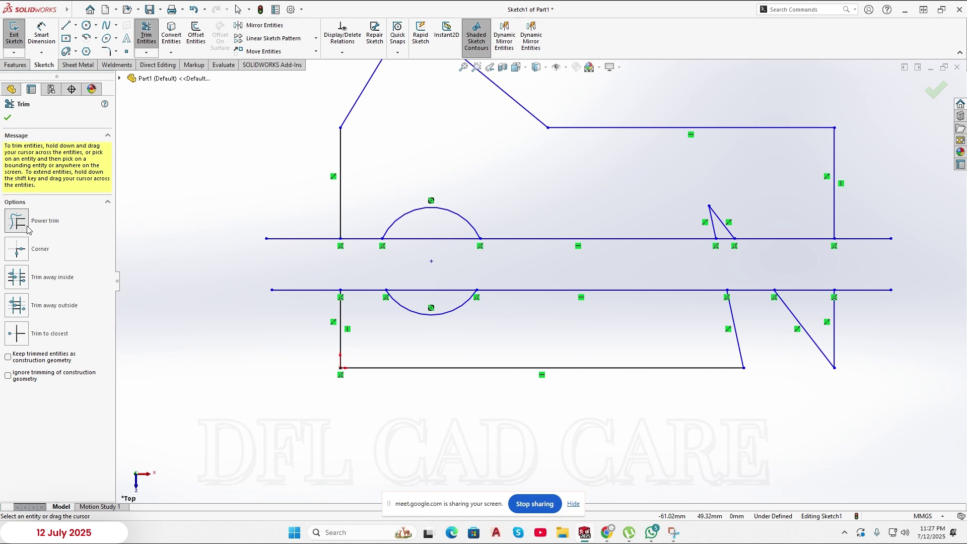
# - Use Trim to closest to remove both horizontal lines' left overhangs and the right vertical segment below the lower line
pyautogui.click(19, 336)
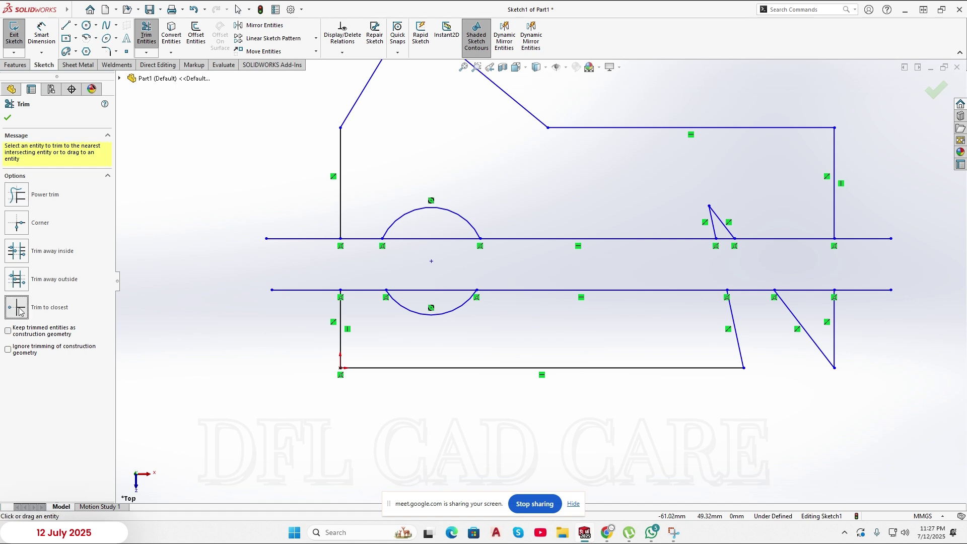
pyautogui.click(297, 291)
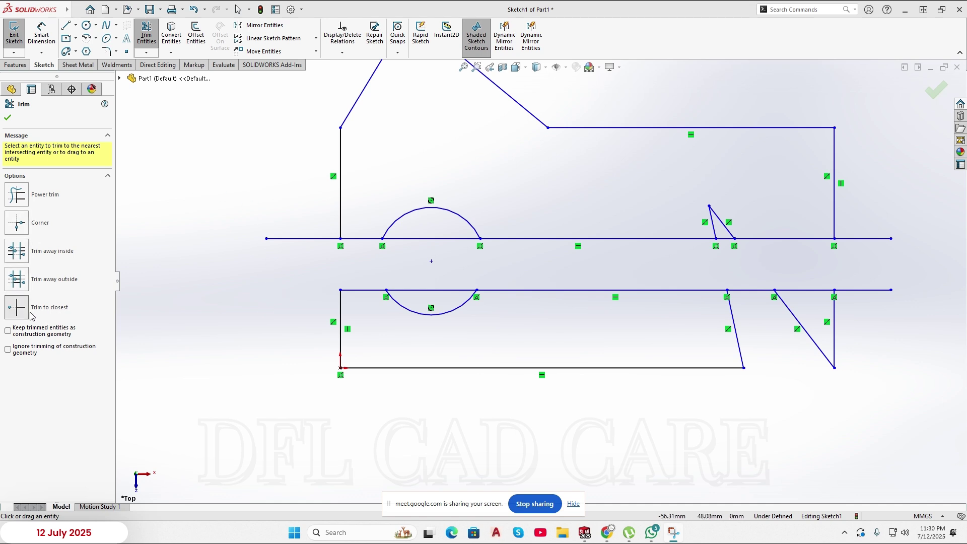
pyautogui.click(302, 239)
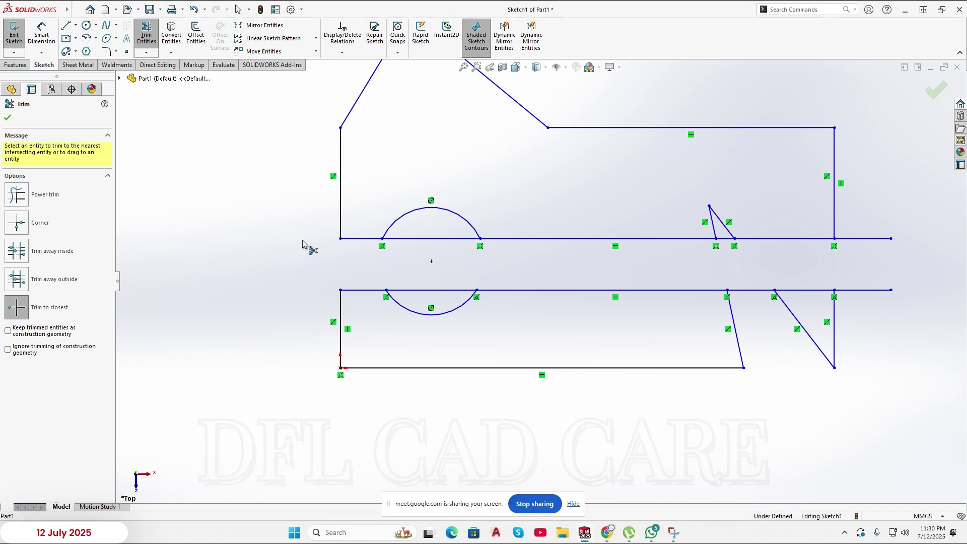
pyautogui.click(833, 344)
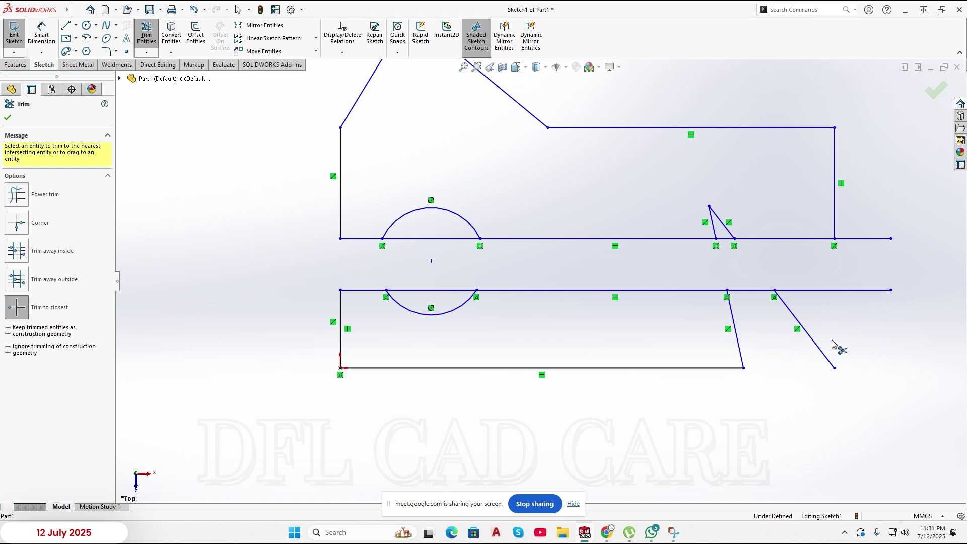
# - Remove the loose slanted line at the lower right and the small triangular peak above the upper horizontal line with Power trim
pyautogui.click(23, 202)
pyautogui.moveTo(821, 411); pyautogui.dragTo(831, 350)
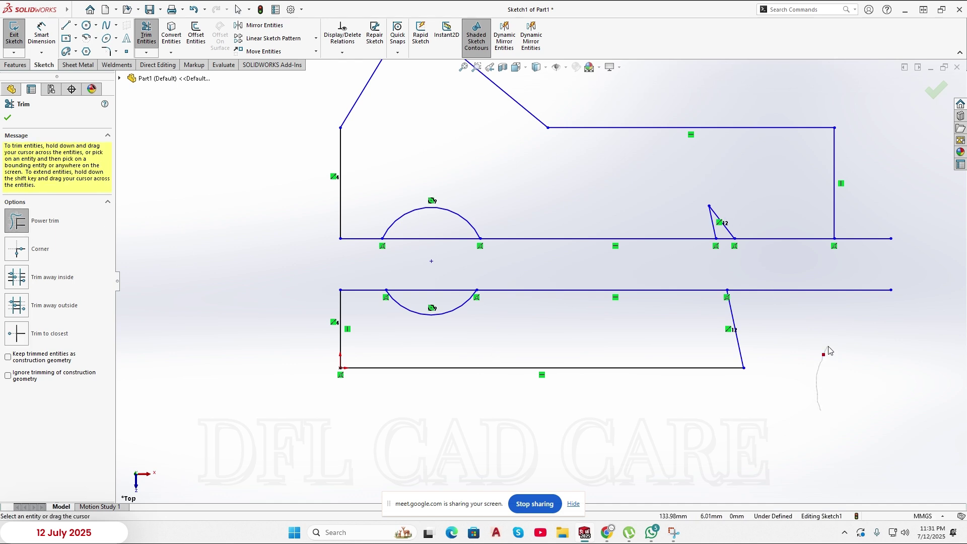
pyautogui.scroll(-3, 774, 218)
pyautogui.moveTo(751, 212); pyautogui.dragTo(647, 254)
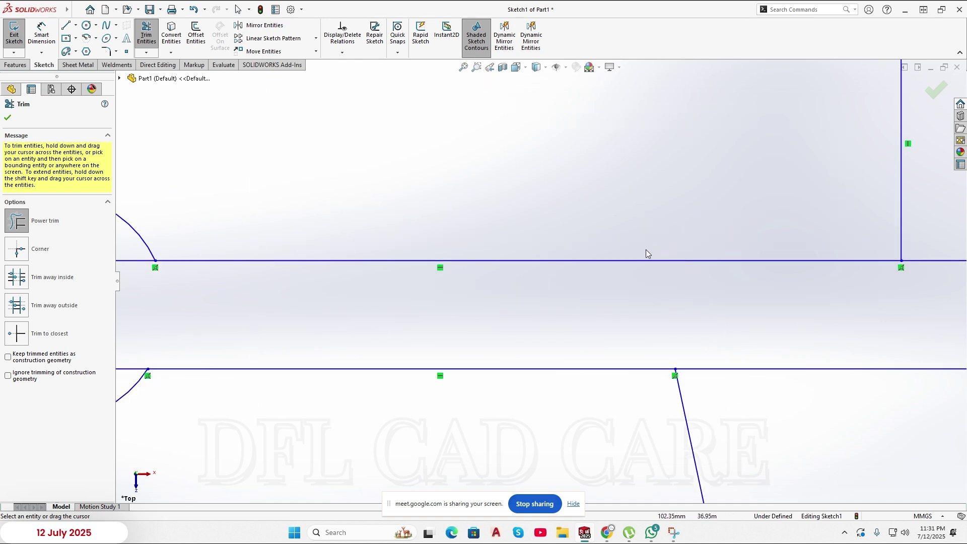
pyautogui.scroll(1, 544, 282)
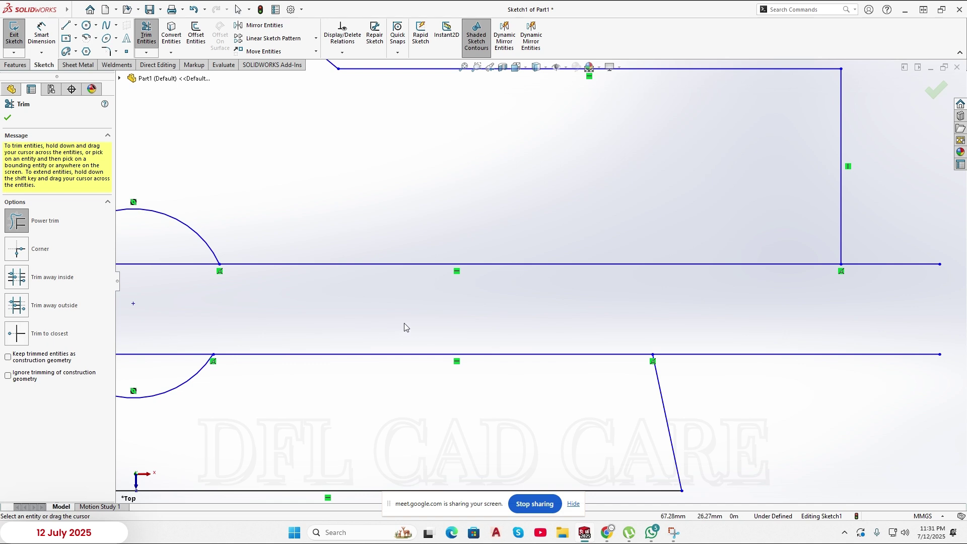
pyautogui.press('f')
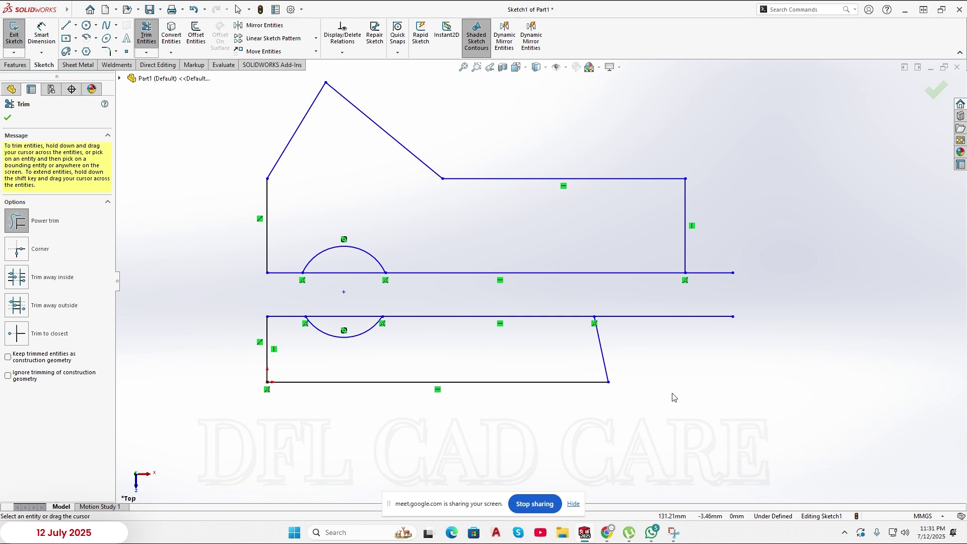
# - Draw a separate horizontal line in the empty area above and to the right of the trimmed profile
pyautogui.scroll(4, 635, 371)
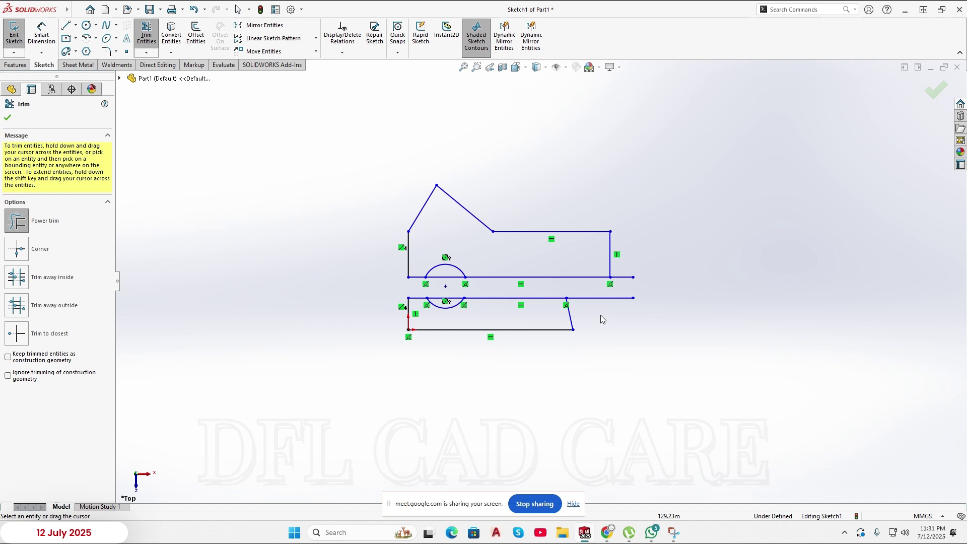
pyautogui.click(66, 25)
pyautogui.scroll(3, 540, 281)
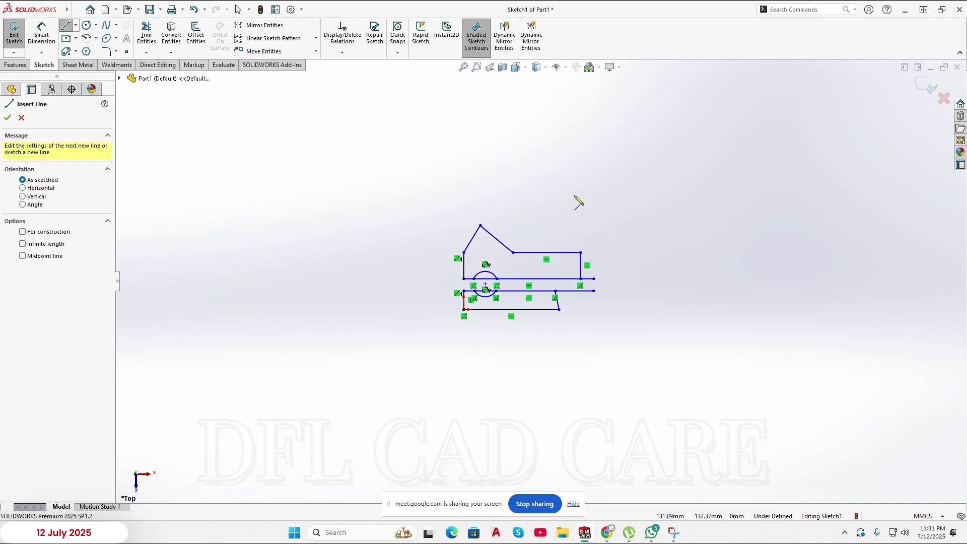
pyautogui.click(556, 200)
pyautogui.click(667, 200)
pyautogui.rightClick(667, 200)
pyautogui.click(688, 207)
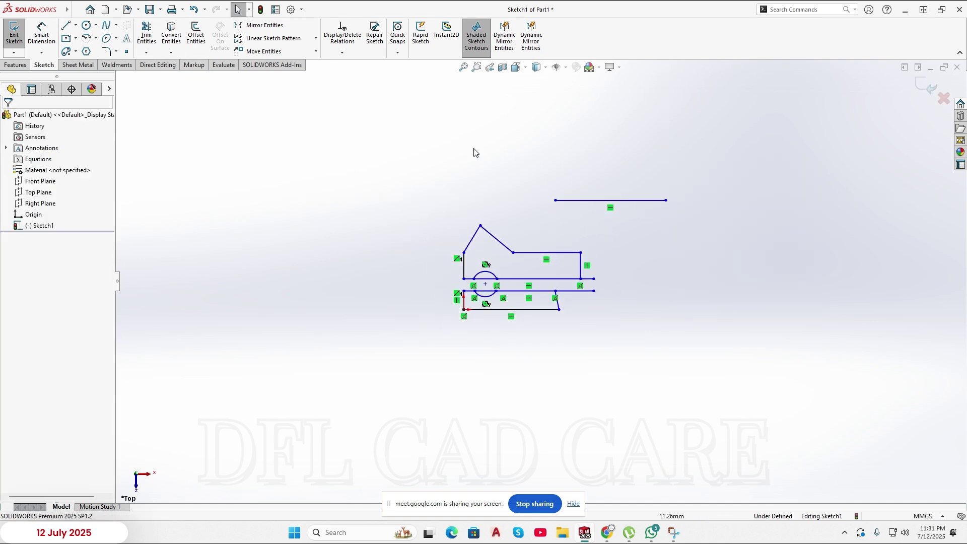
# - Draw a slanted line above the separate horizontal line and move its lower endpoint level with that line, beyond its right end
pyautogui.click(65, 25)
pyautogui.click(628, 121)
pyautogui.click(757, 188)
pyautogui.rightClick(758, 187)
pyautogui.click(779, 196)
pyautogui.moveTo(757, 188); pyautogui.dragTo(723, 174)
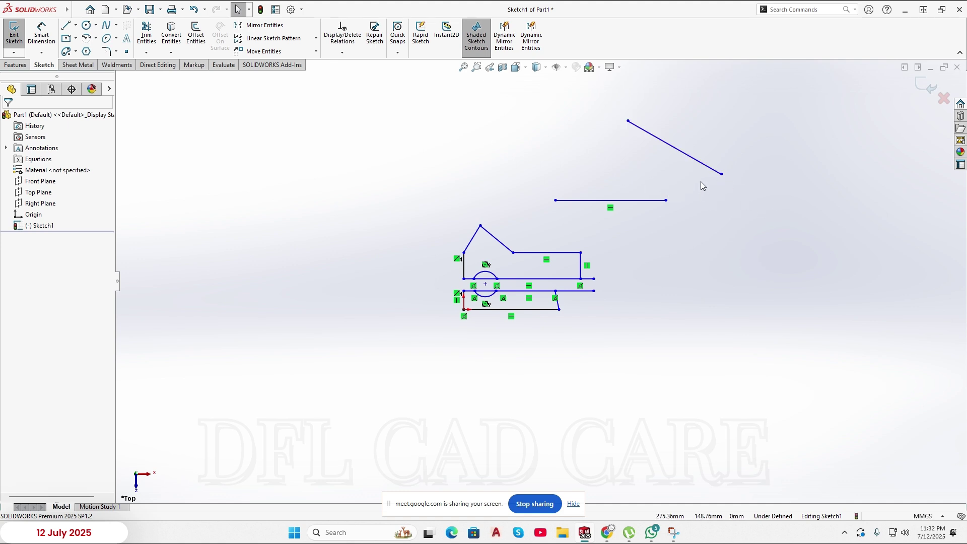
pyautogui.moveTo(722, 175); pyautogui.dragTo(765, 201)
# - Try stretching the separate horizontal line's right endpoint to the slanted line's lower endpoint
pyautogui.moveTo(667, 202); pyautogui.dragTo(764, 201)
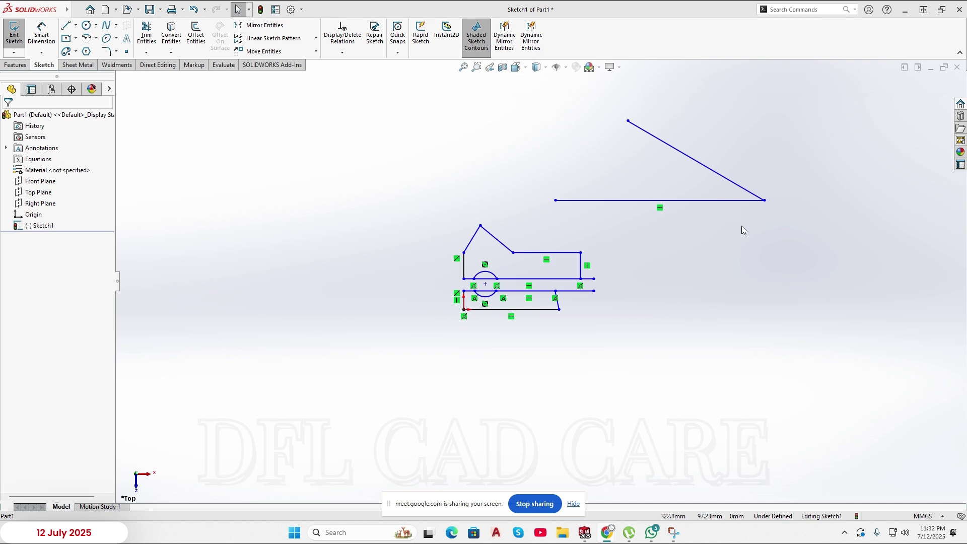
pyautogui.hotkey('ctrl', 'z')
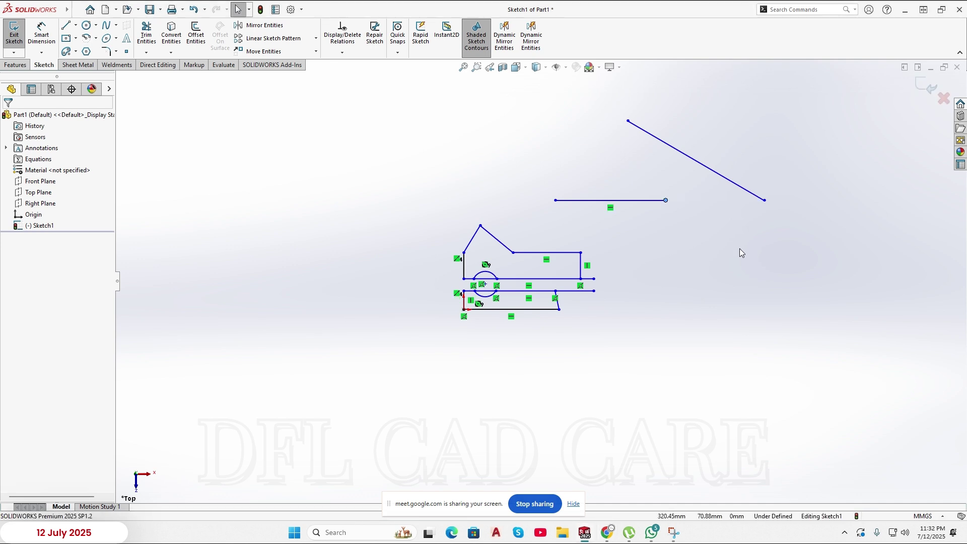
# - Undo the move of the separate slanted line's lower endpoint, and shift that endpoint slightly down and right, keeping it above the horizontal line's level
pyautogui.hotkey('ctrl', 'z')
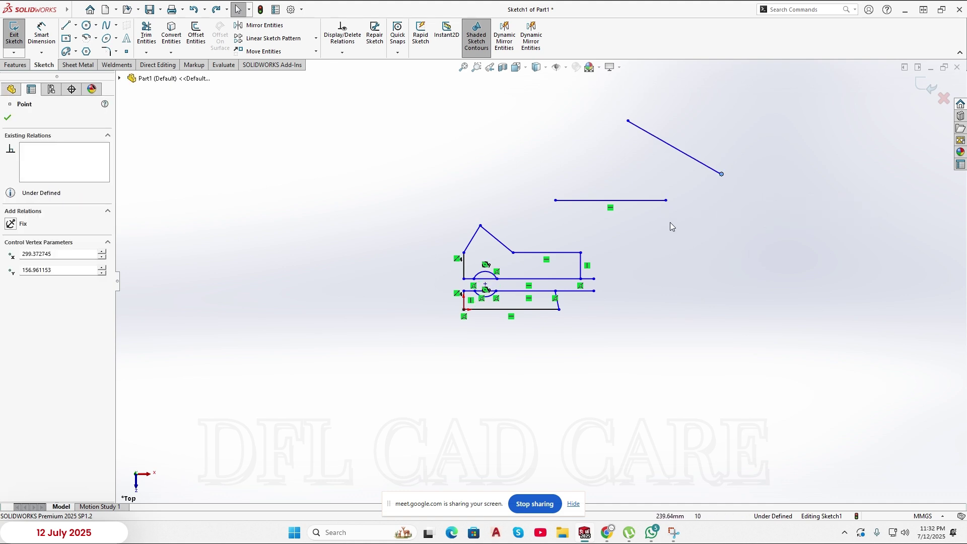
pyautogui.click(718, 239)
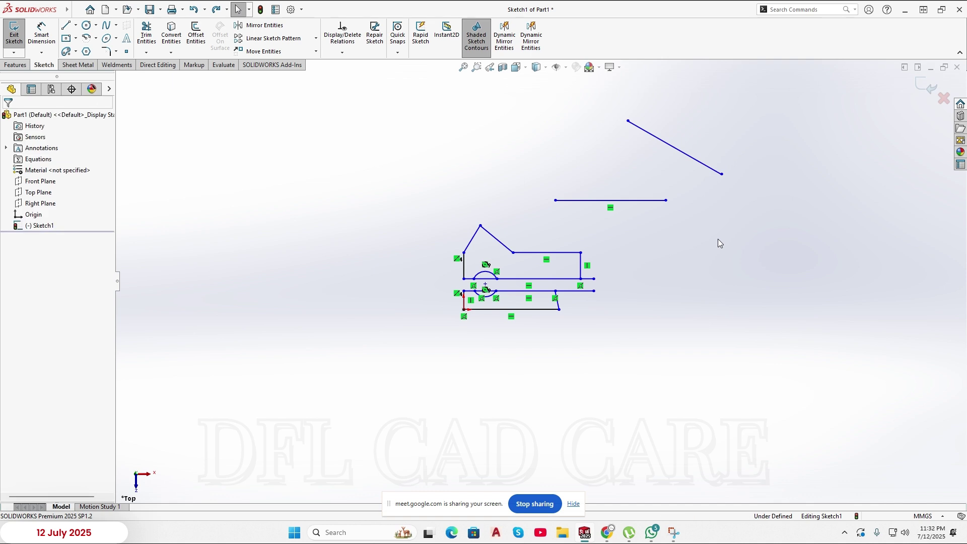
pyautogui.moveTo(722, 175)
pyautogui.mouseDown()
pyautogui.moveTo(754, 195)
pyautogui.moveTo(728, 180)
pyautogui.mouseUp()
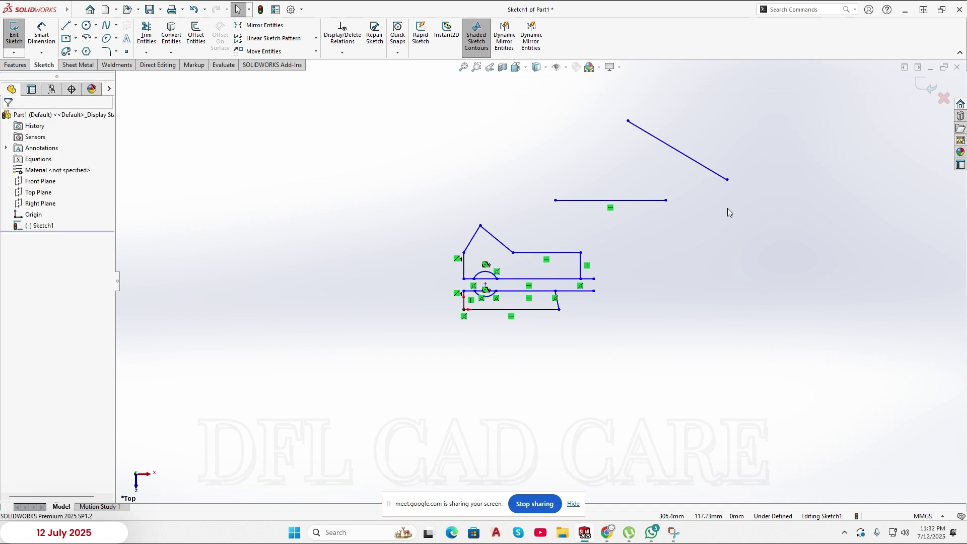
# - Join the separate horizontal line and the slanted line at their projected intersection with the Corner trim option
pyautogui.click(147, 35)
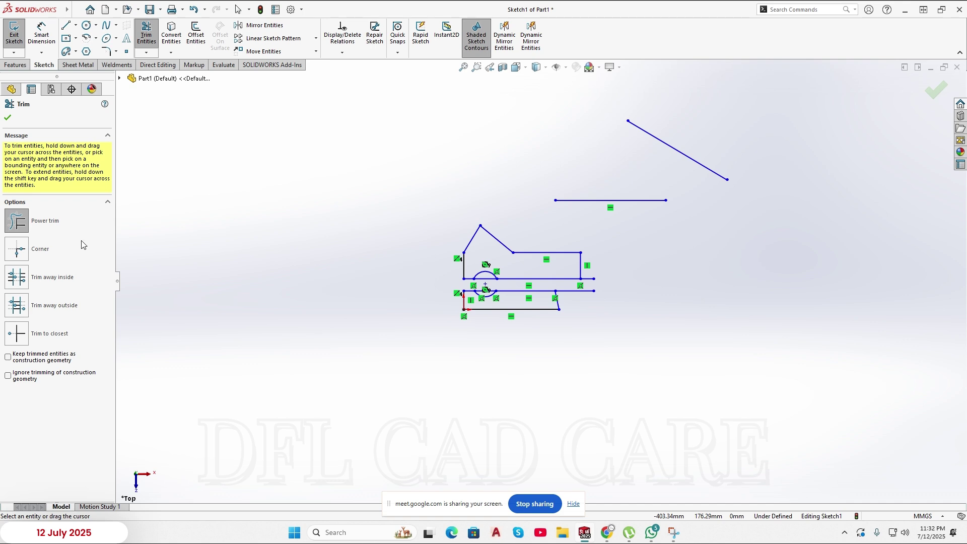
pyautogui.click(16, 255)
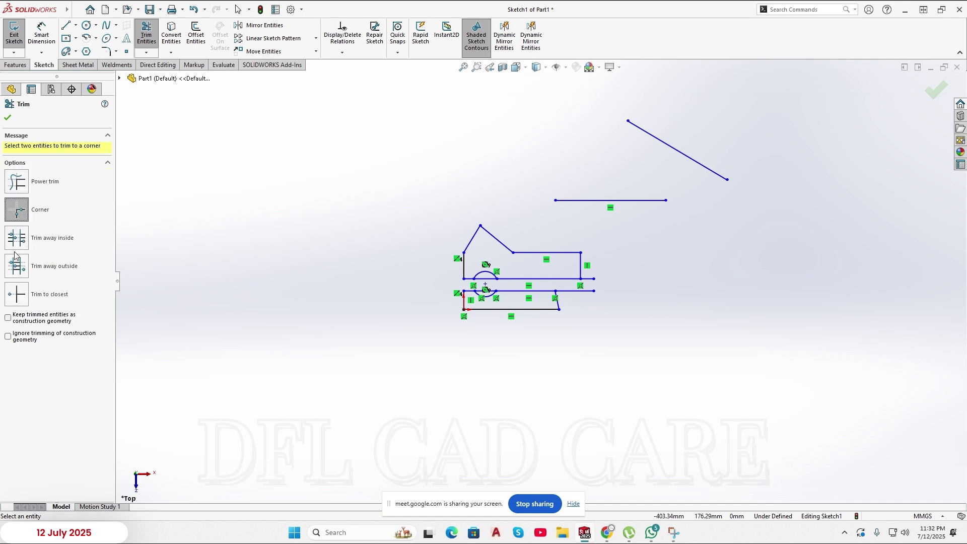
pyautogui.click(650, 200)
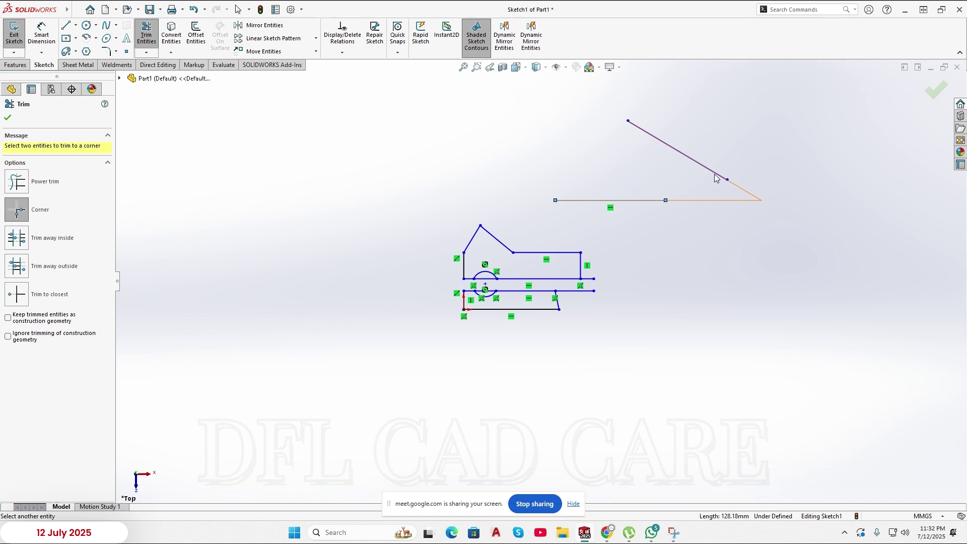
pyautogui.click(716, 178)
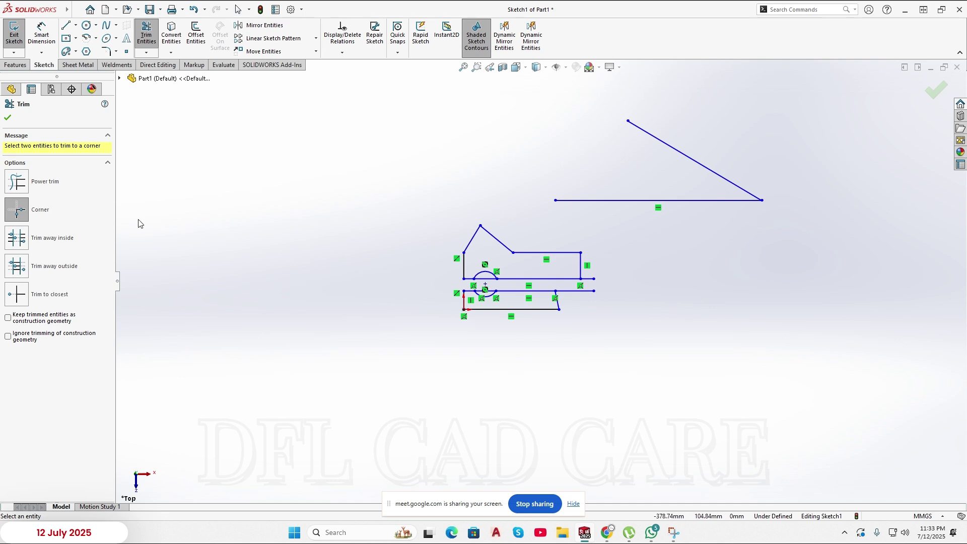
pyautogui.click(25, 214)
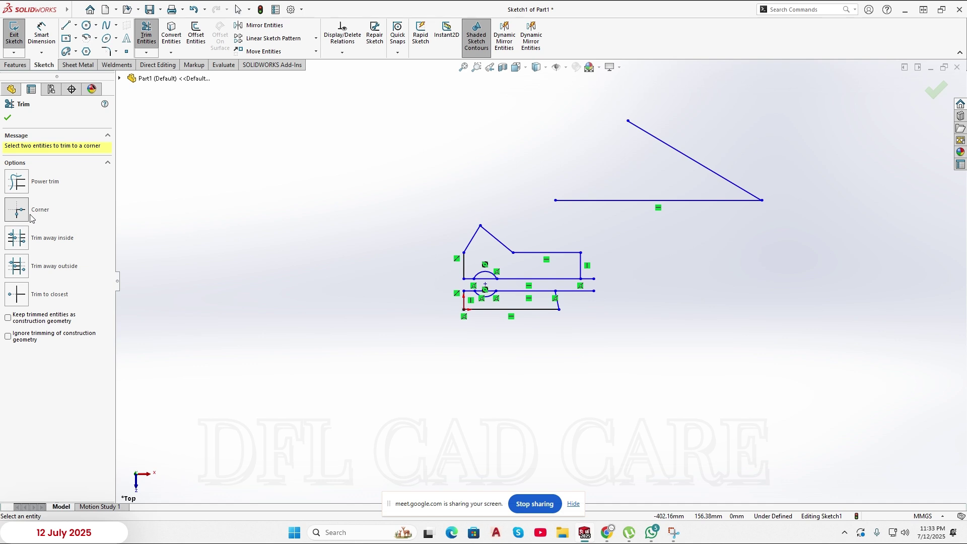
pyautogui.click(44, 221)
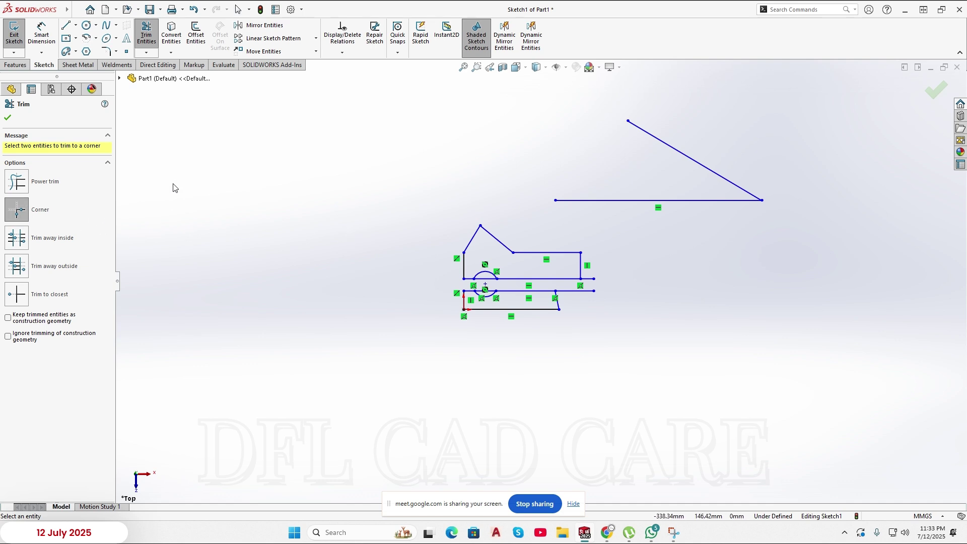
# - With Extend Entities, lengthen the lower profile's slanted right edge up to the upper horizontal edge, and extend that upper edge to the left vertical edge
pyautogui.click(147, 52)
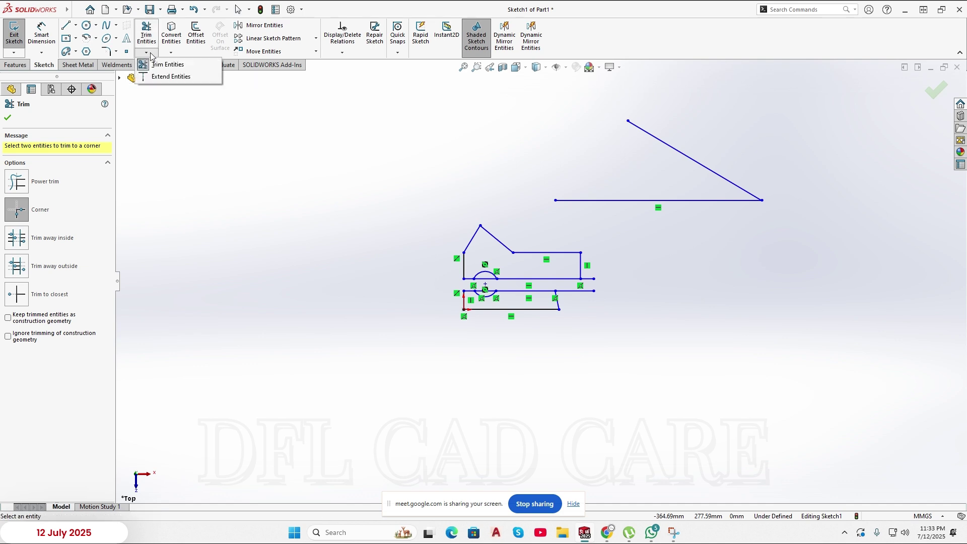
pyautogui.click(166, 77)
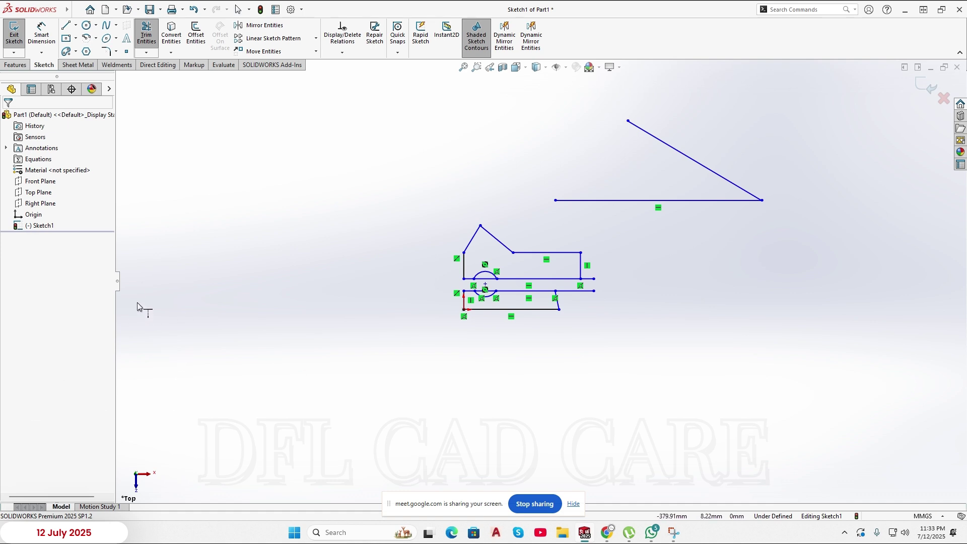
pyautogui.scroll(-5, 529, 310)
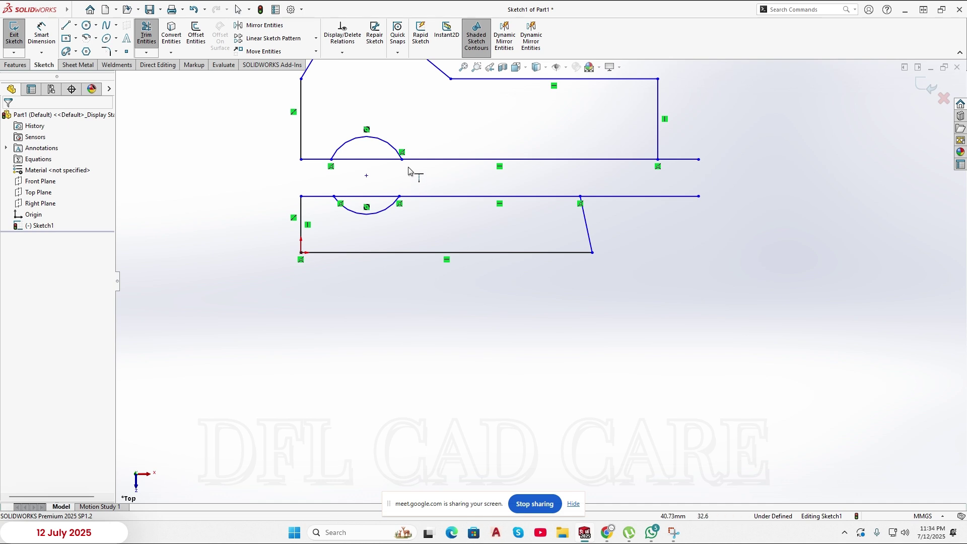
pyautogui.scroll(-3, 438, 184)
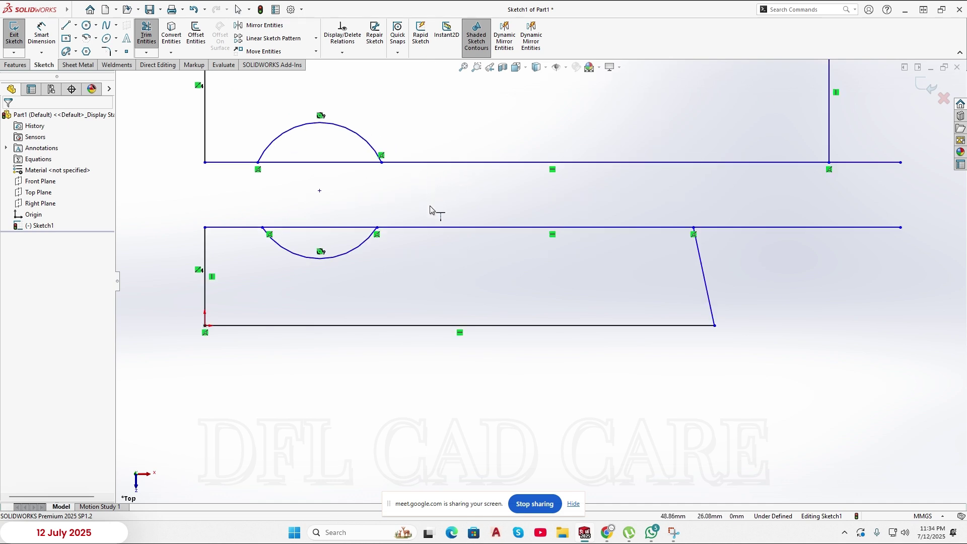
pyautogui.scroll(-1, 431, 210)
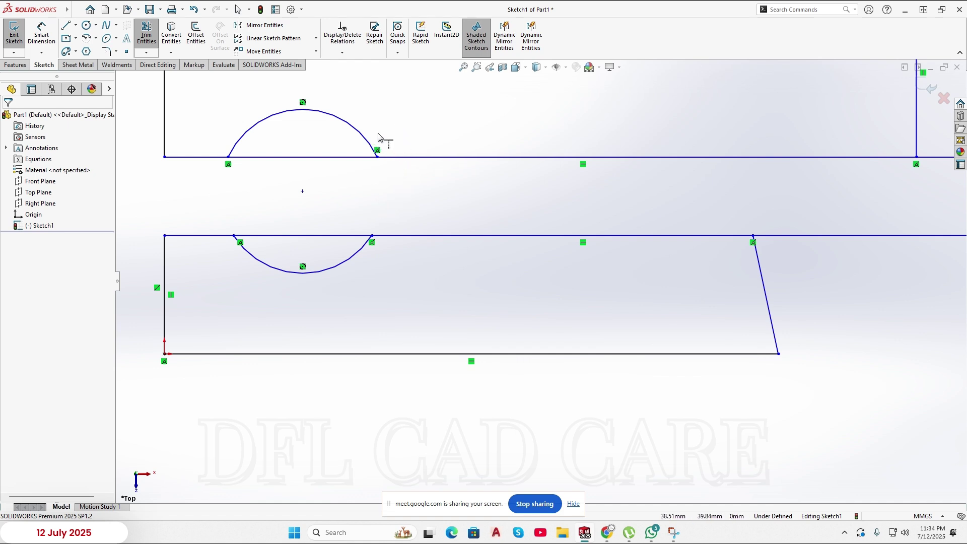
pyautogui.click(234, 150)
pyautogui.press('z')
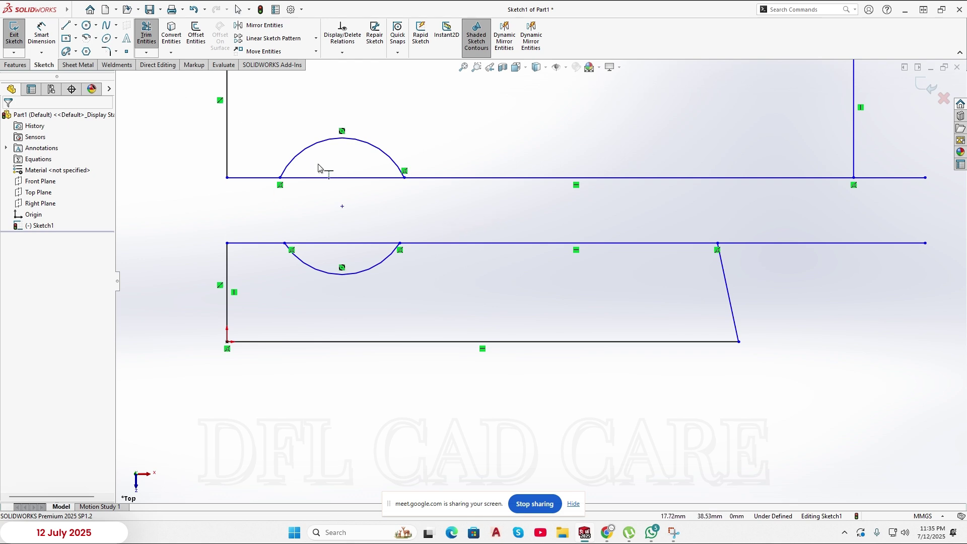
pyautogui.scroll(2, 806, 301)
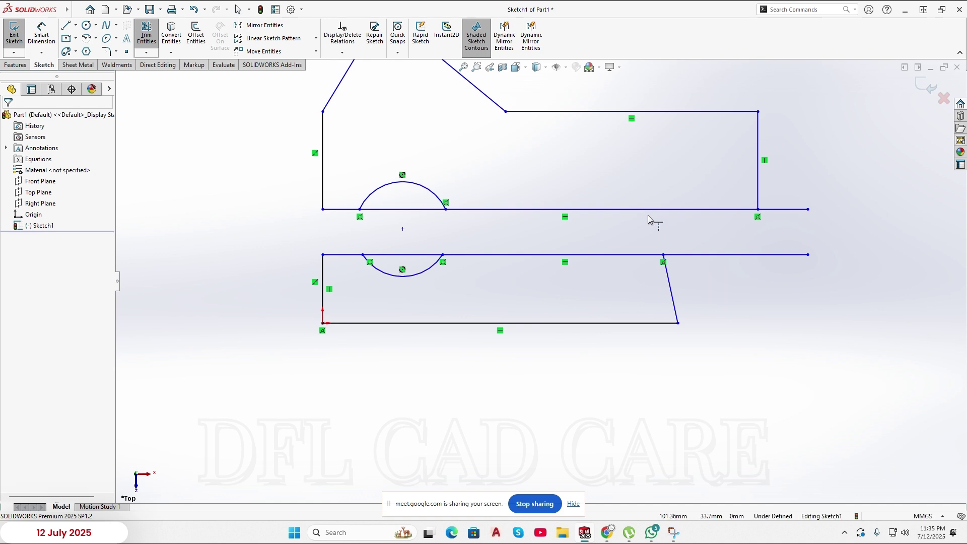
pyautogui.click(668, 285)
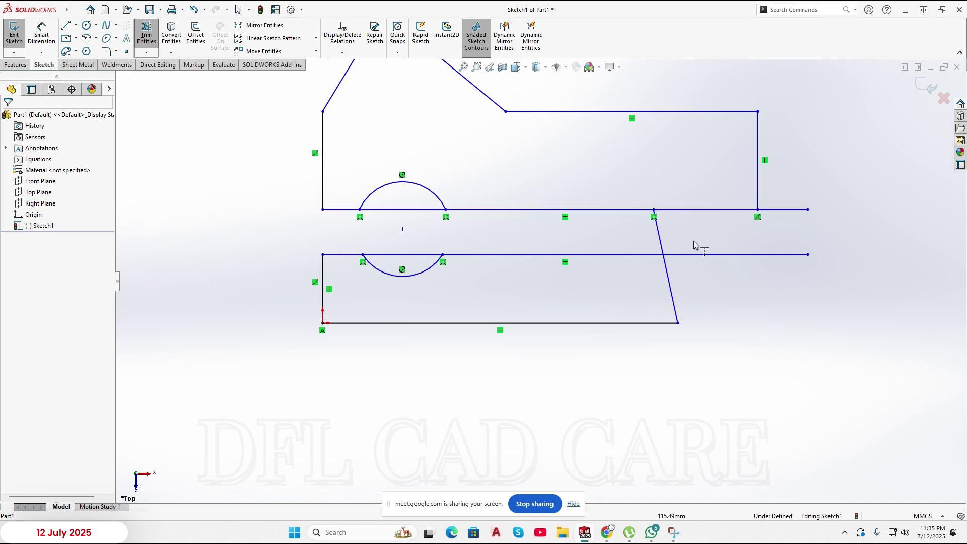
pyautogui.click(661, 243)
pyautogui.click(567, 113)
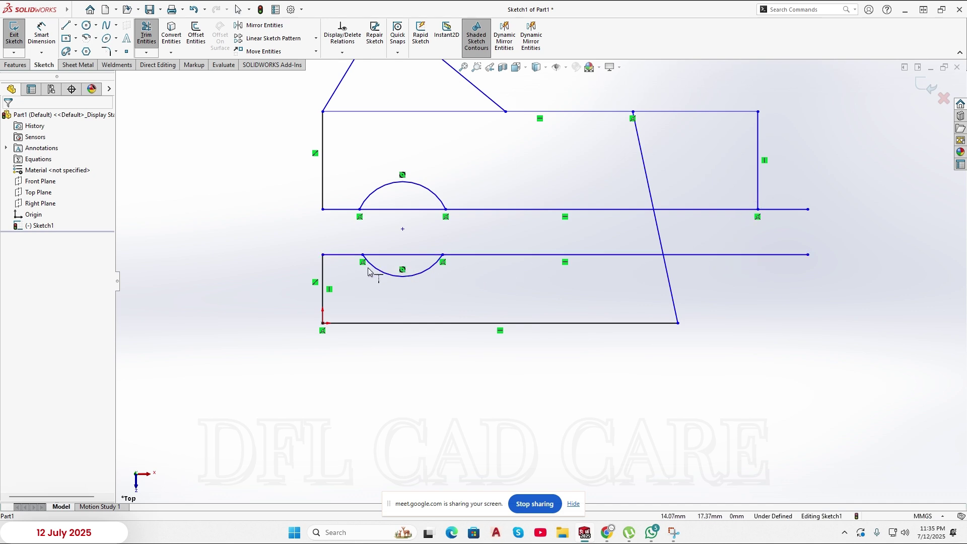
# - Extend the two arcs into a full circle and close the gap in the left vertical edge with Extend Entities
pyautogui.click(388, 271)
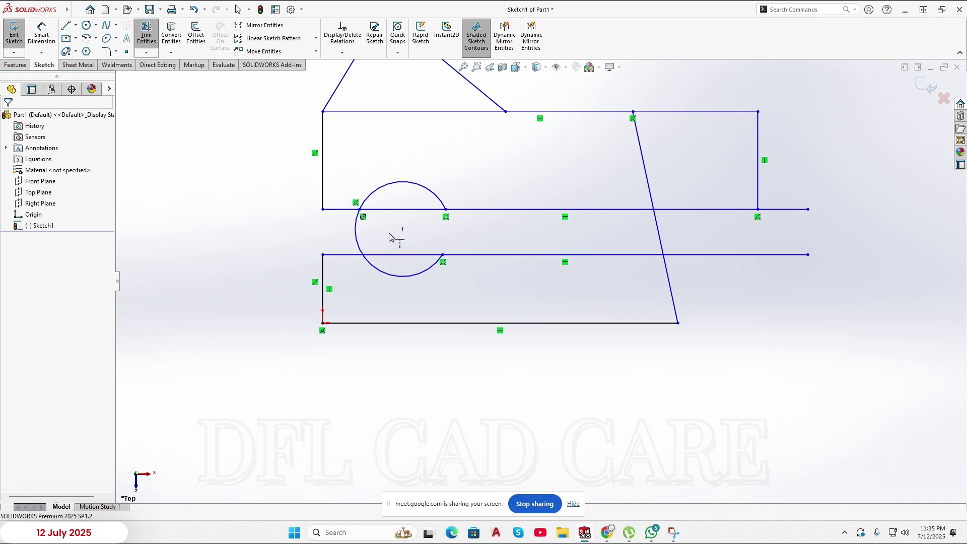
pyautogui.click(320, 184)
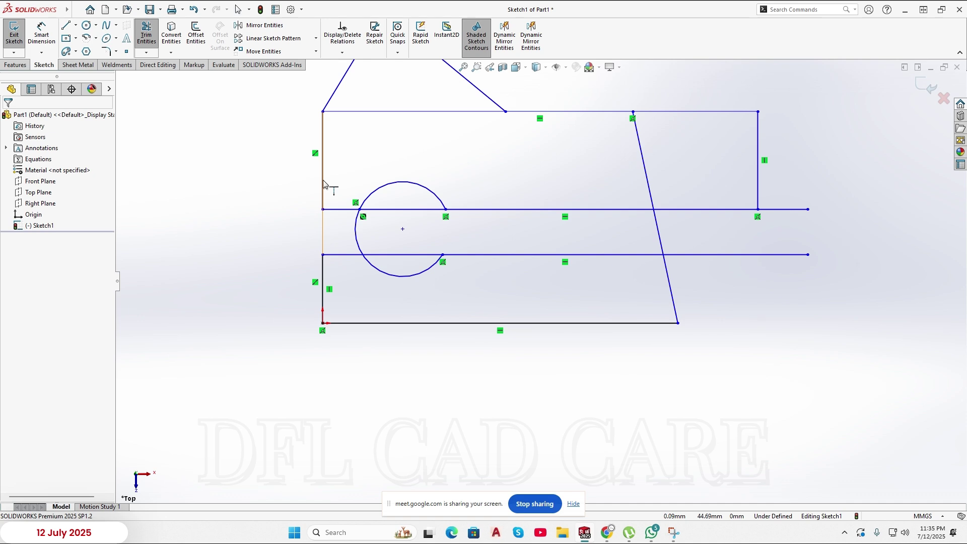
pyautogui.click(433, 265)
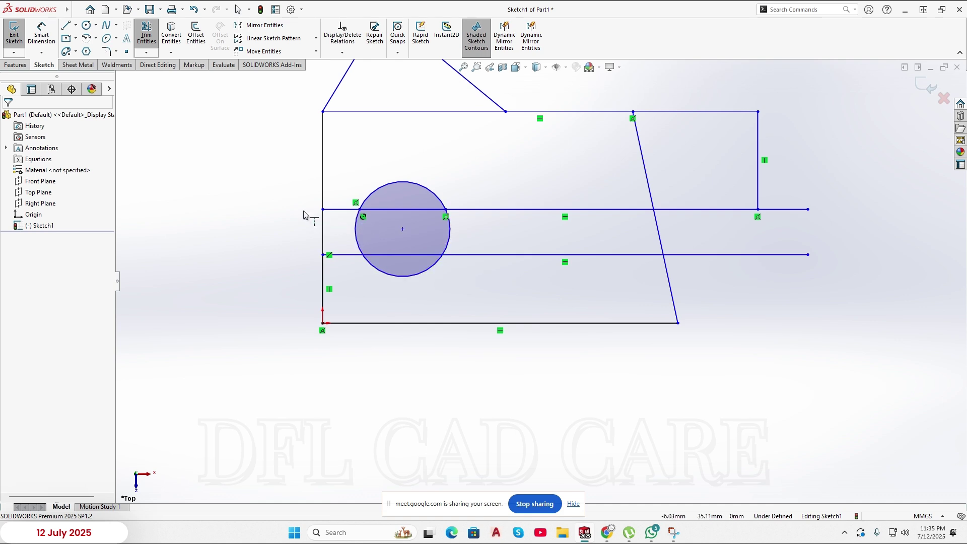
pyautogui.press('Escape')
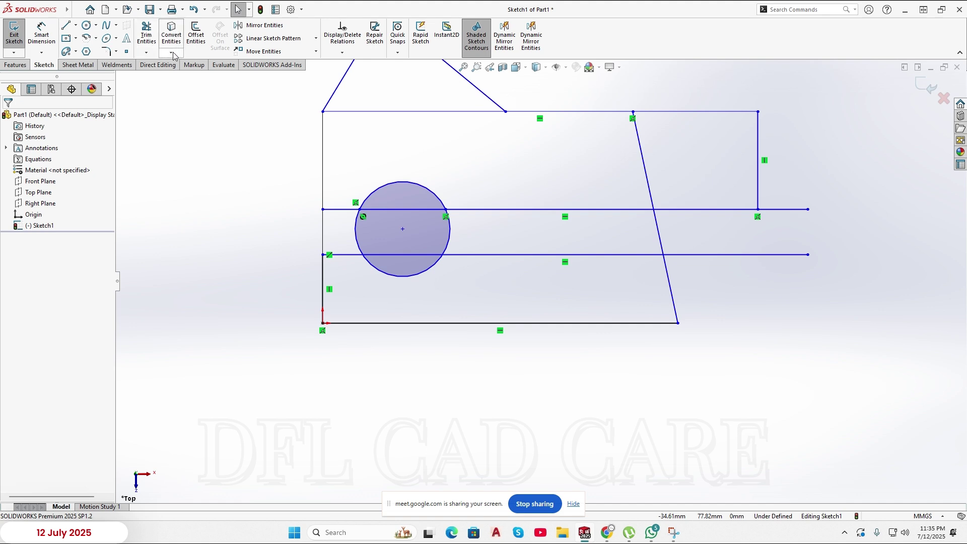
pyautogui.click(198, 50)
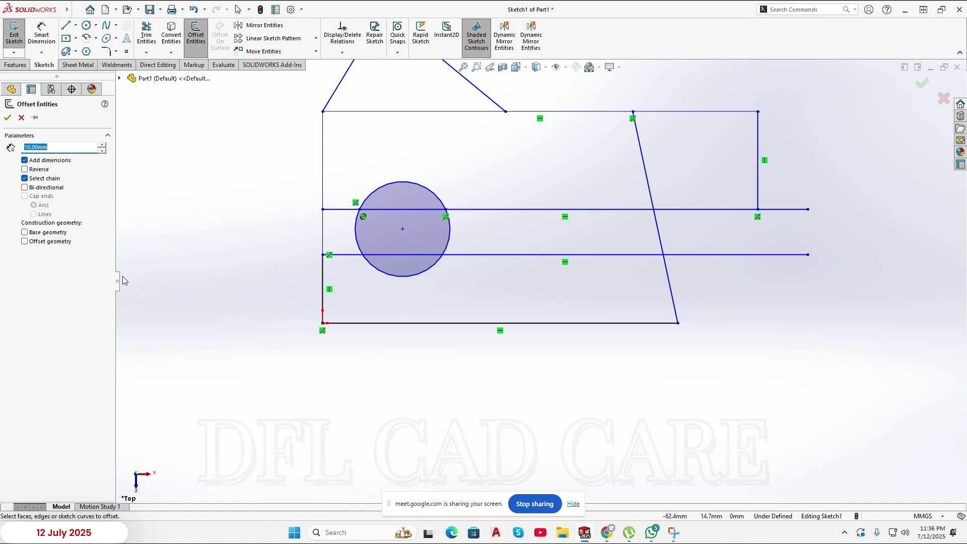
pyautogui.press('z')
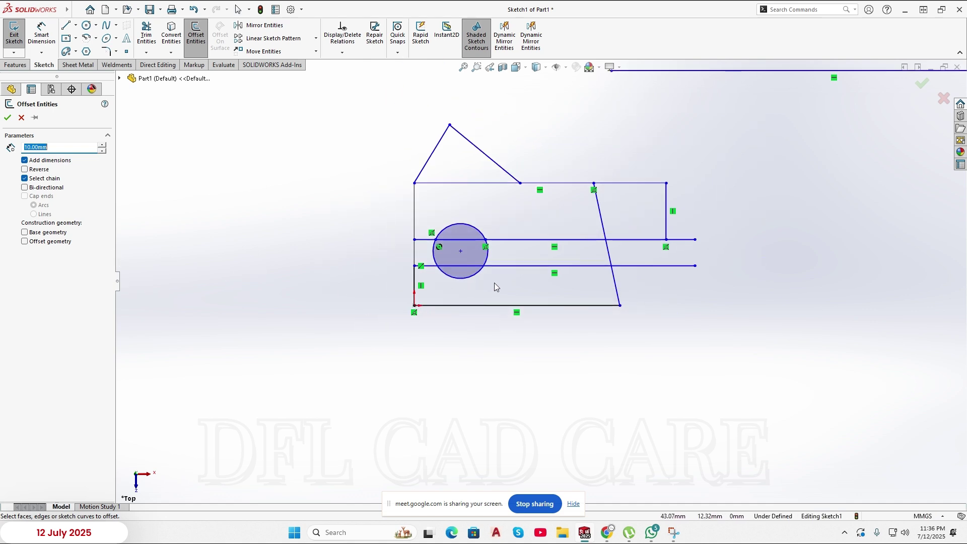
pyautogui.press('z')
pyautogui.press('z')
pyautogui.moveTo(760, 154); pyautogui.dragTo(466, 330)
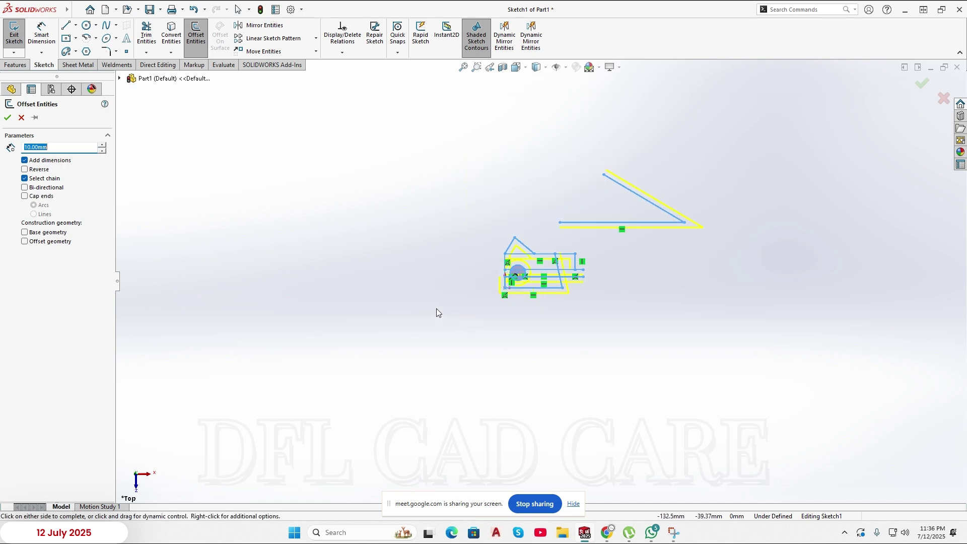
pyautogui.click(21, 117)
# - Delete all sketch geometry and draw three connected lines from the origin: a horizontal one about 192 mm long, one slanting up-left, and one vertically upward
pyautogui.moveTo(774, 157); pyautogui.dragTo(362, 325)
pyautogui.press('Delete')
pyautogui.click(65, 25)
pyautogui.click(505, 288)
pyautogui.click(604, 287)
pyautogui.click(523, 223)
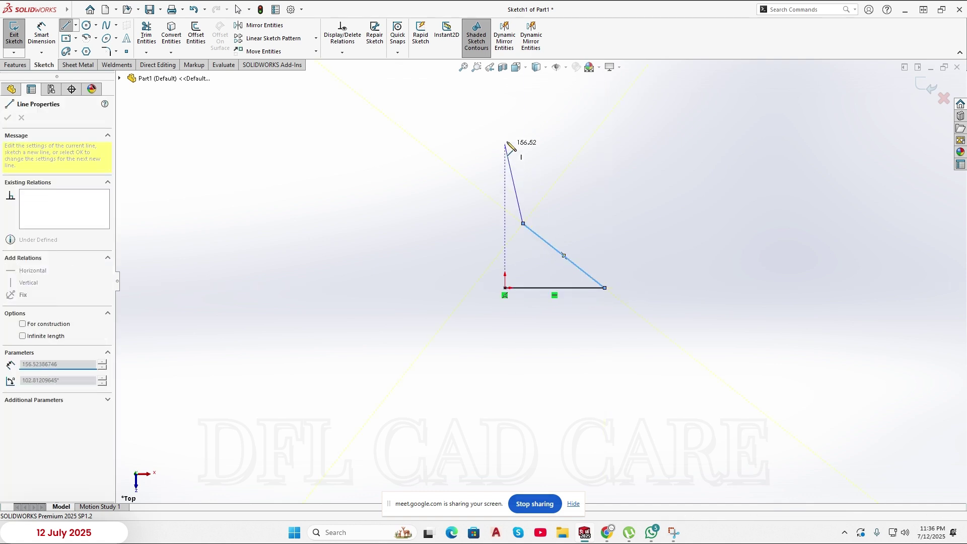
pyautogui.click(523, 120)
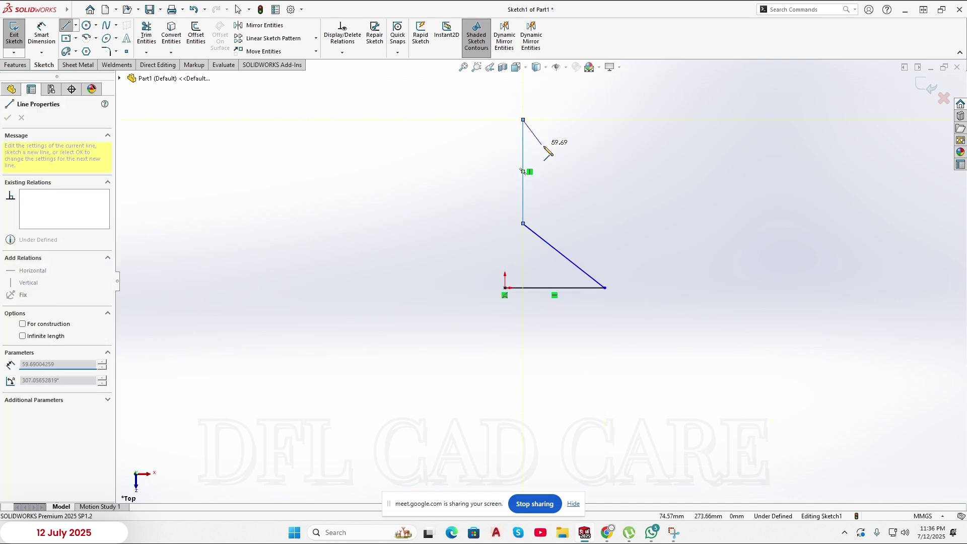
pyautogui.rightClick(571, 161)
pyautogui.click(592, 163)
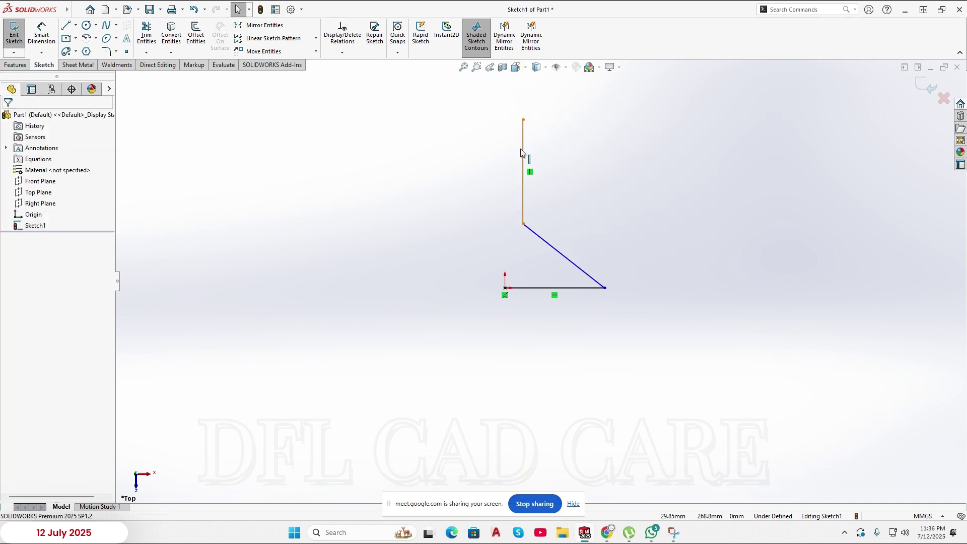
pyautogui.scroll(-2, 536, 216)
pyautogui.scroll(2, 539, 255)
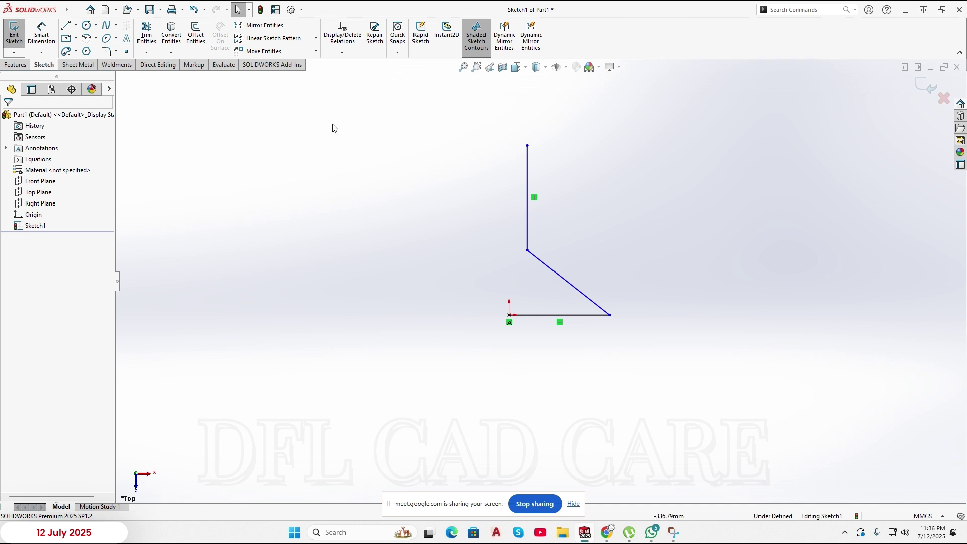
# - Start Offset Entities on the horizontal line with its connected chain and set the offset distance to 30 mm
pyautogui.click(197, 37)
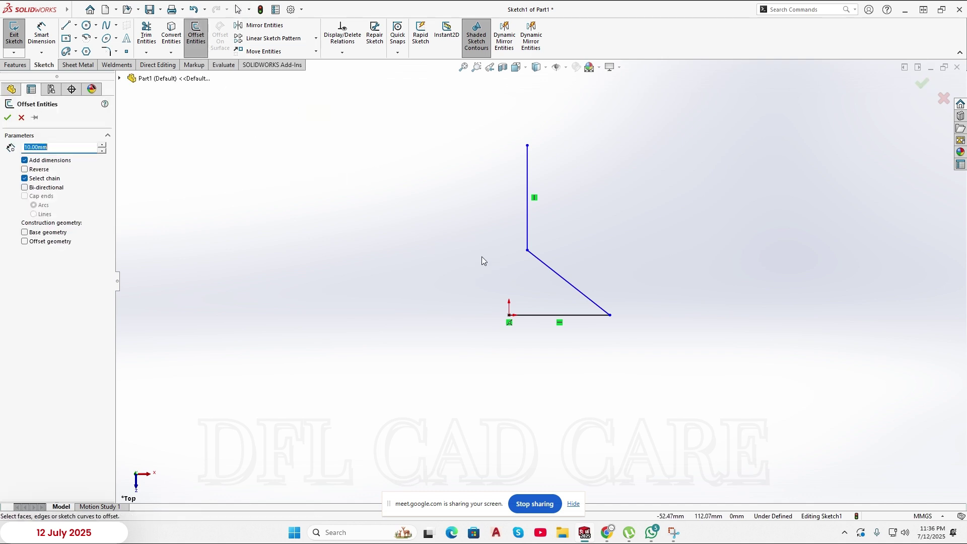
pyautogui.scroll(-3, 535, 307)
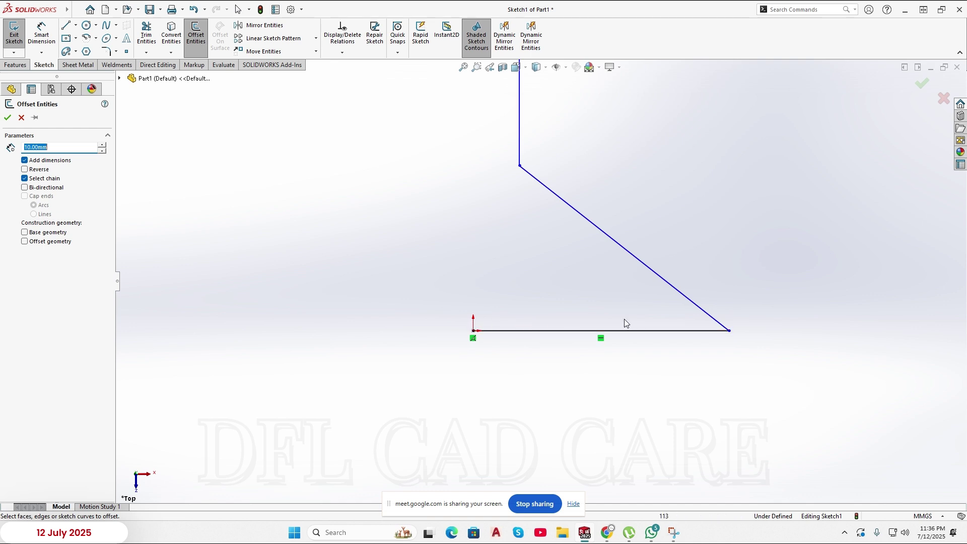
pyautogui.click(520, 331)
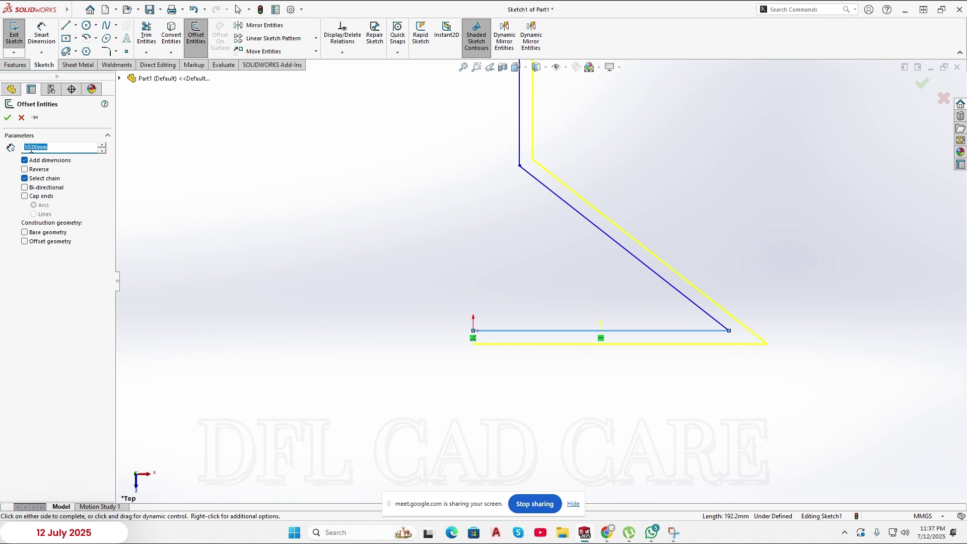
pyautogui.write('30')
pyautogui.press('Return')
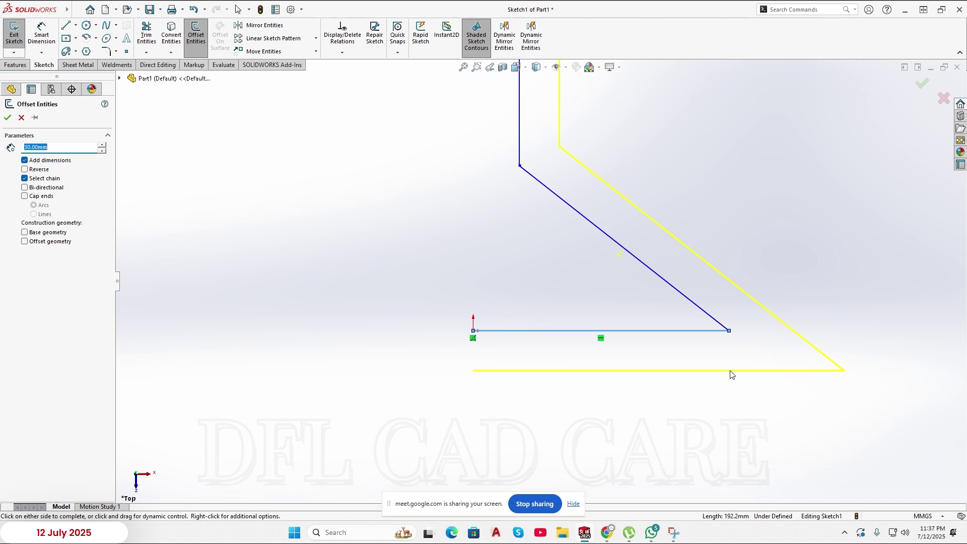
# - Compare the offset with Select chain off and on, adding the vertical line to the selection
pyautogui.click(25, 179)
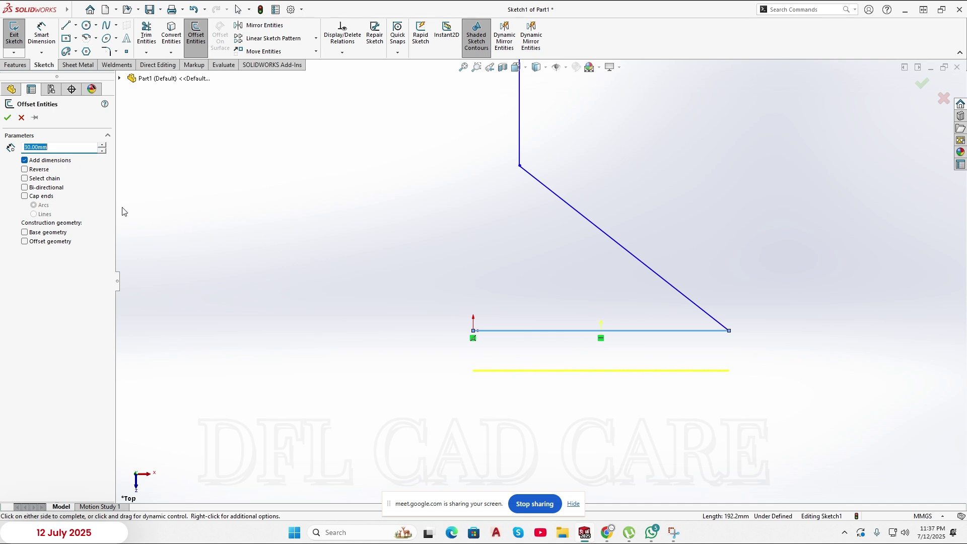
pyautogui.scroll(2, 617, 351)
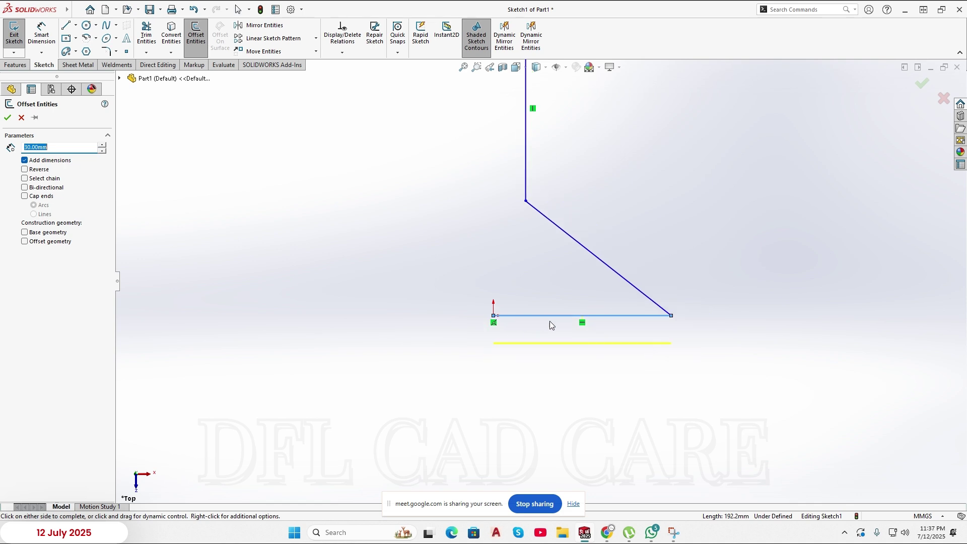
pyautogui.scroll(2, 613, 183)
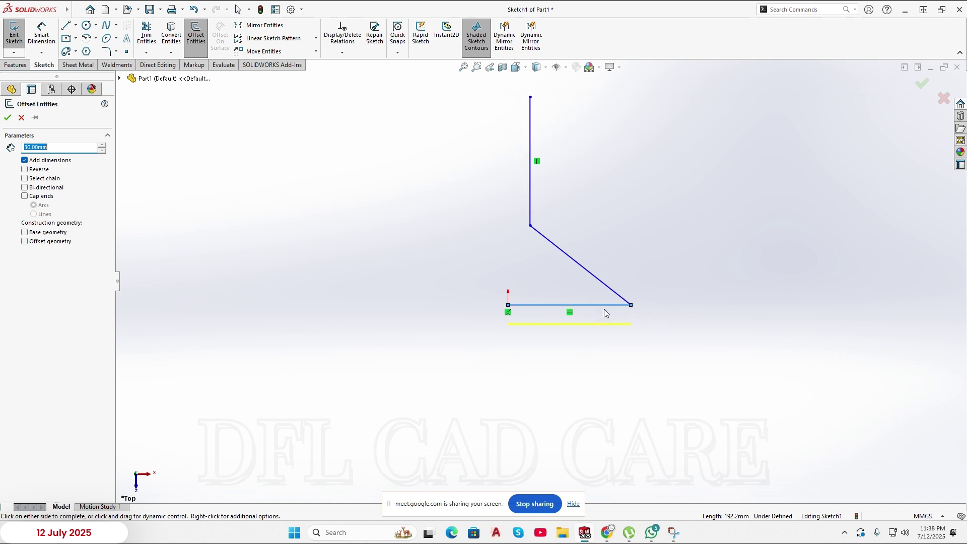
pyautogui.click(25, 178)
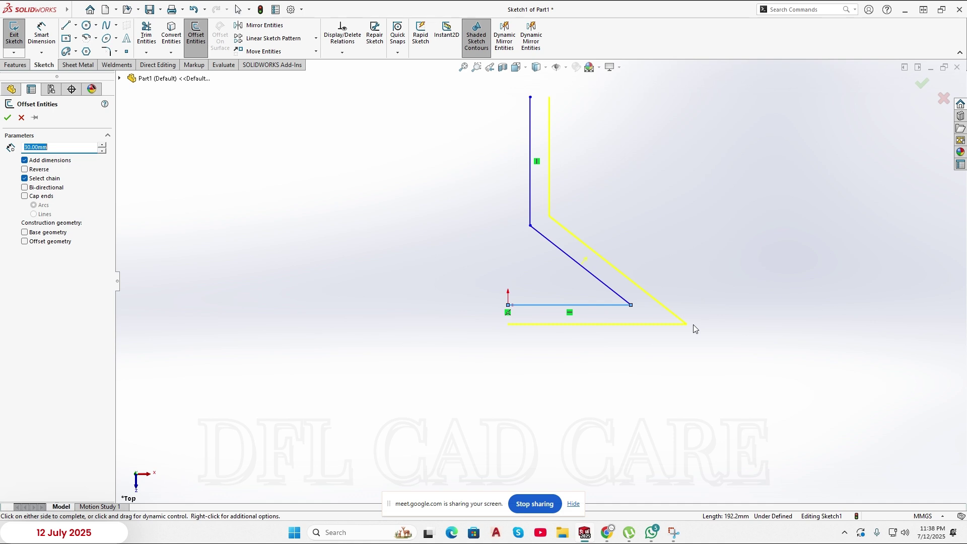
pyautogui.click(24, 180)
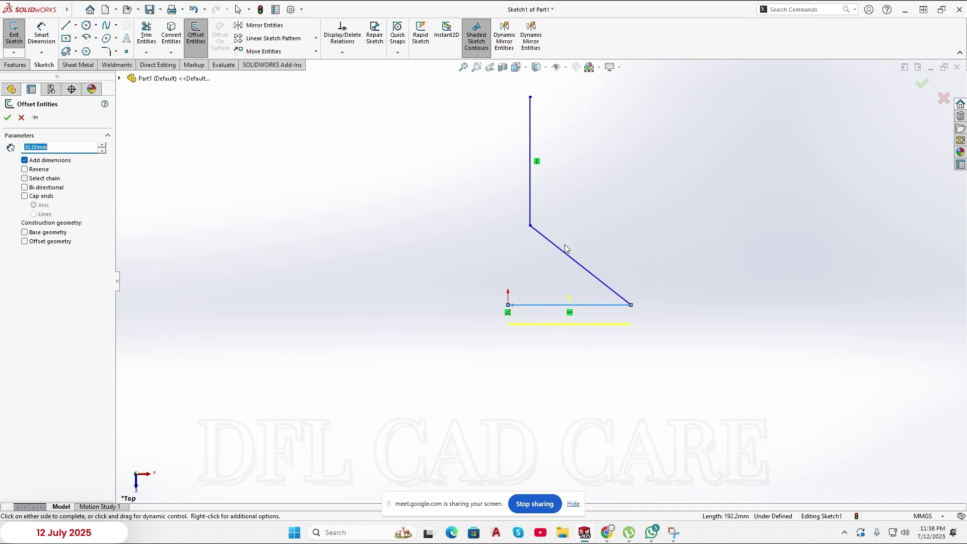
pyautogui.click(532, 194)
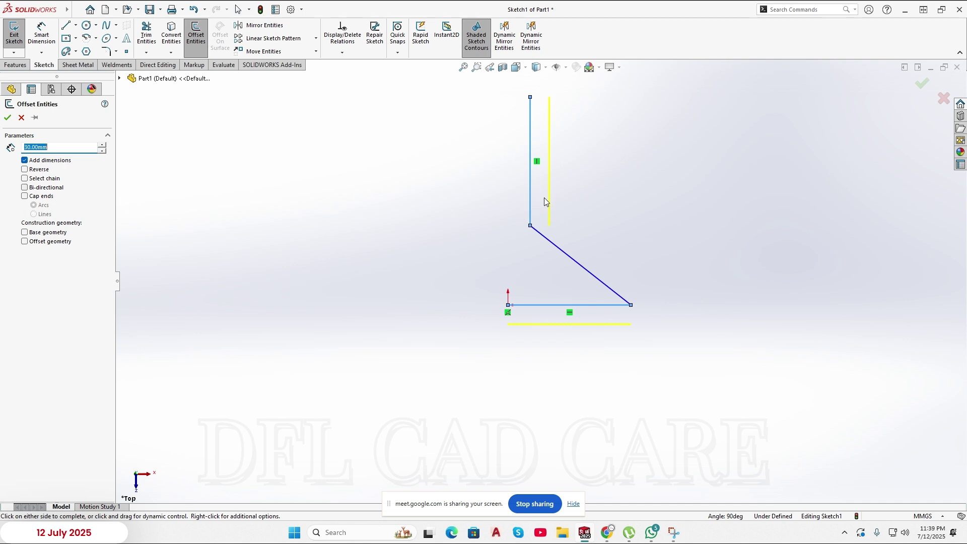
pyautogui.click(25, 178)
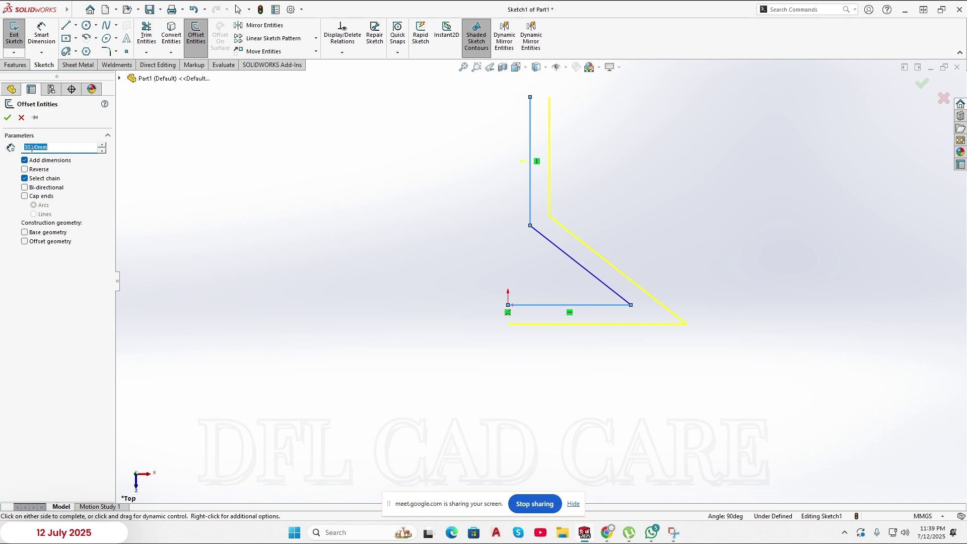
# - Make the 30 mm chain offset bi-directional, cap its ends with lines, and create it
pyautogui.click(24, 189)
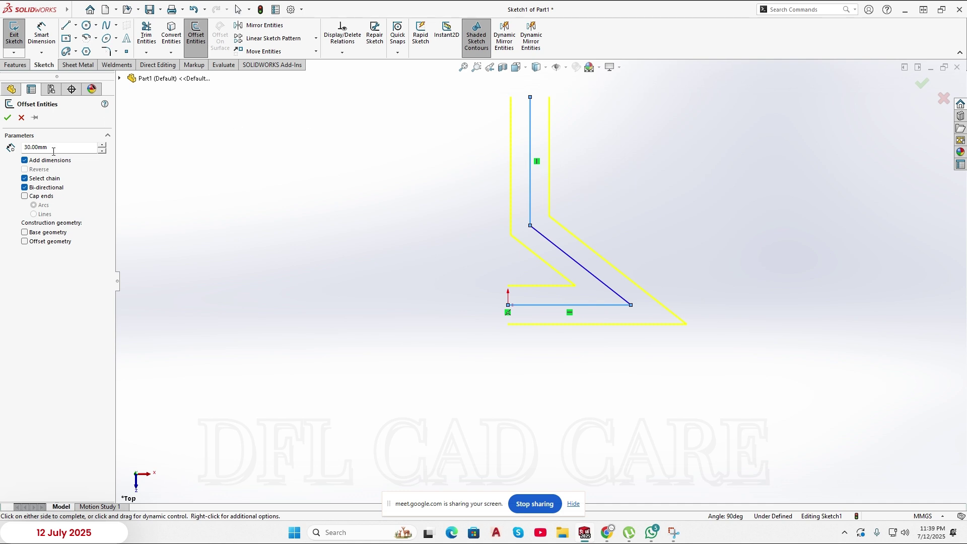
pyautogui.doubleClick(22, 147)
pyautogui.scroll(-3, 560, 111)
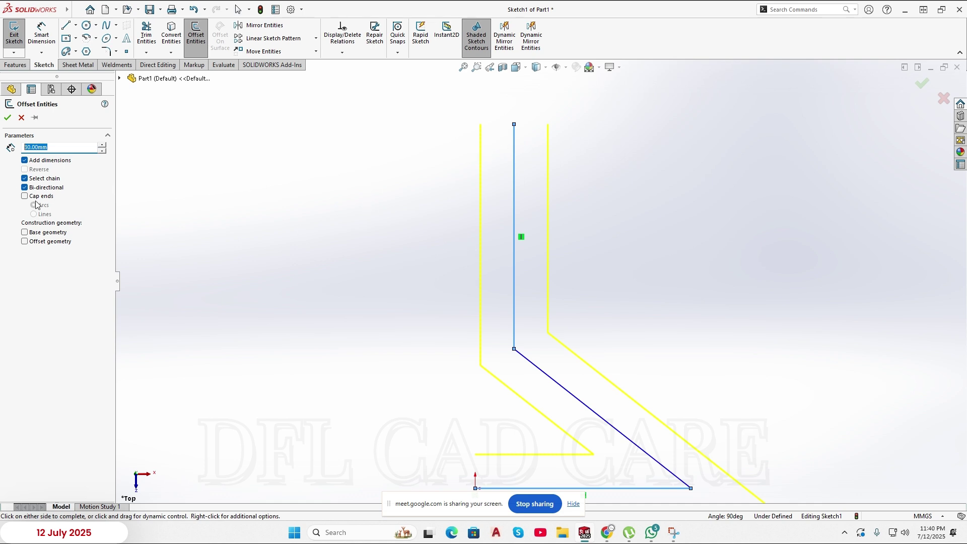
pyautogui.click(25, 196)
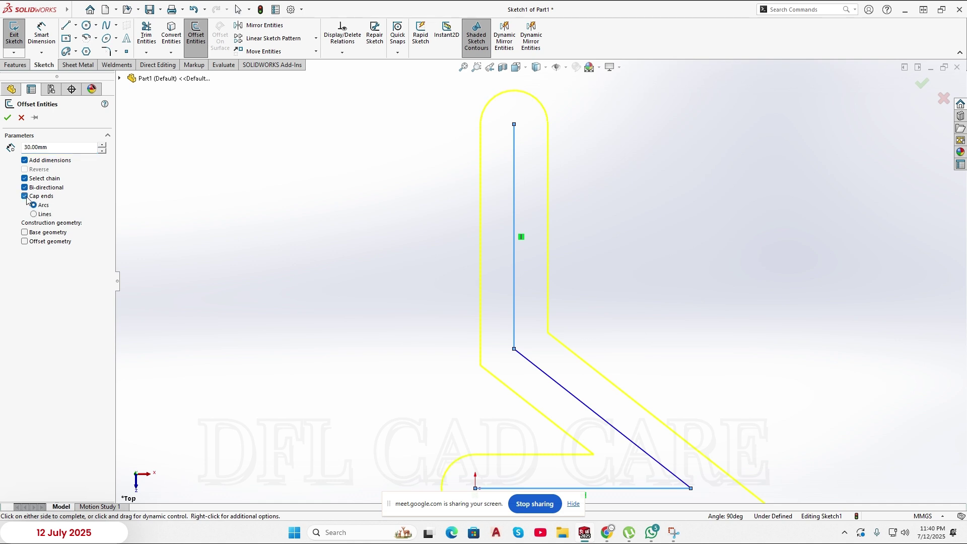
pyautogui.scroll(2, 566, 225)
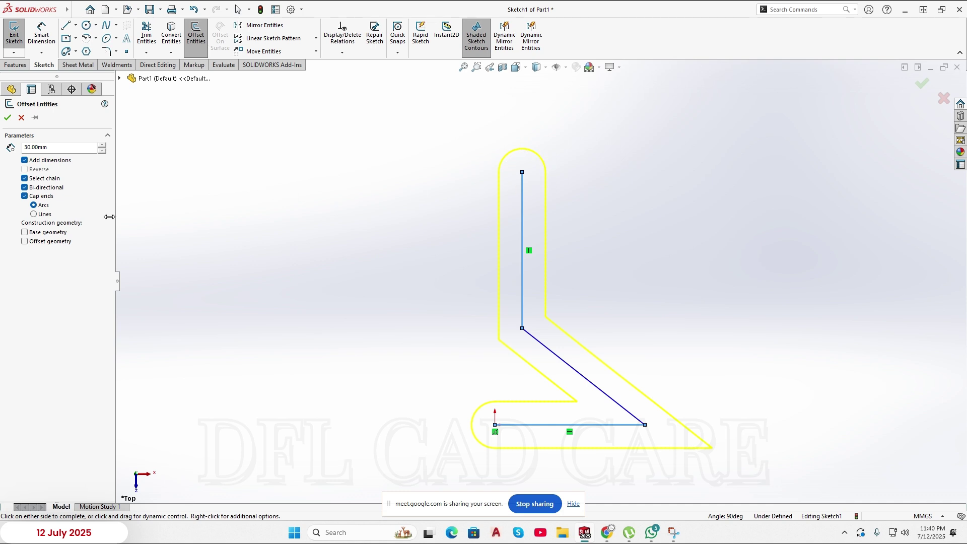
pyautogui.click(34, 215)
pyautogui.click(7, 119)
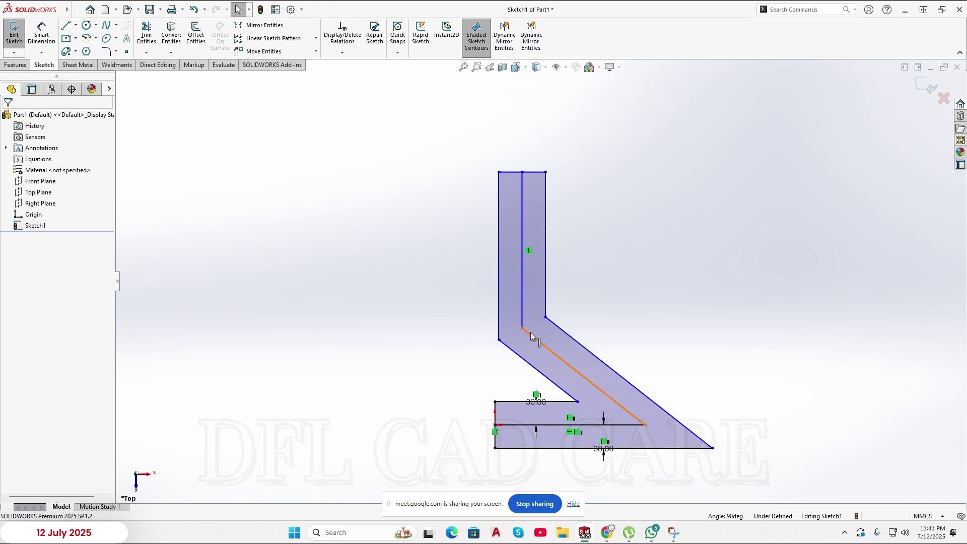
# - Convert the original vertical, slanted and horizontal lines inside the offset profile to construction geometry
pyautogui.scroll(2, 585, 366)
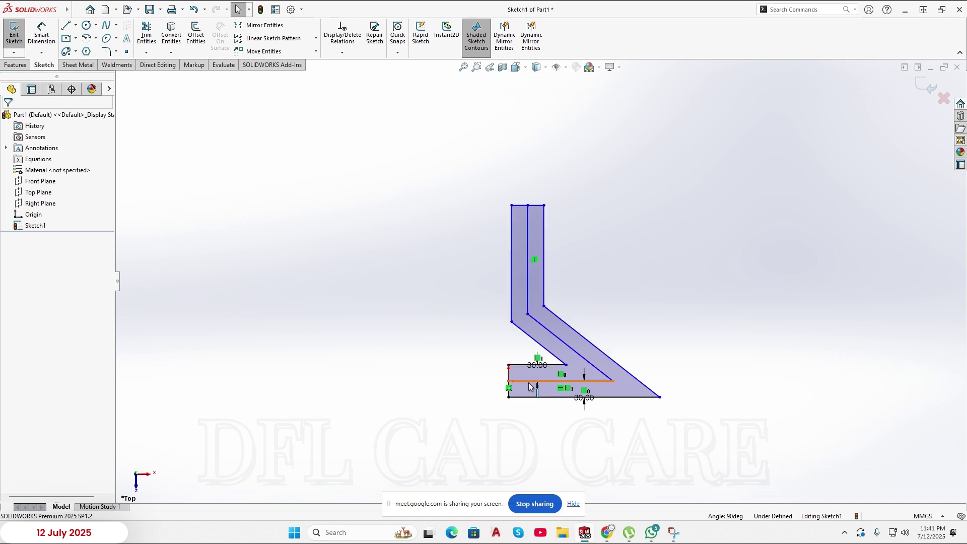
pyautogui.scroll(-2, 592, 387)
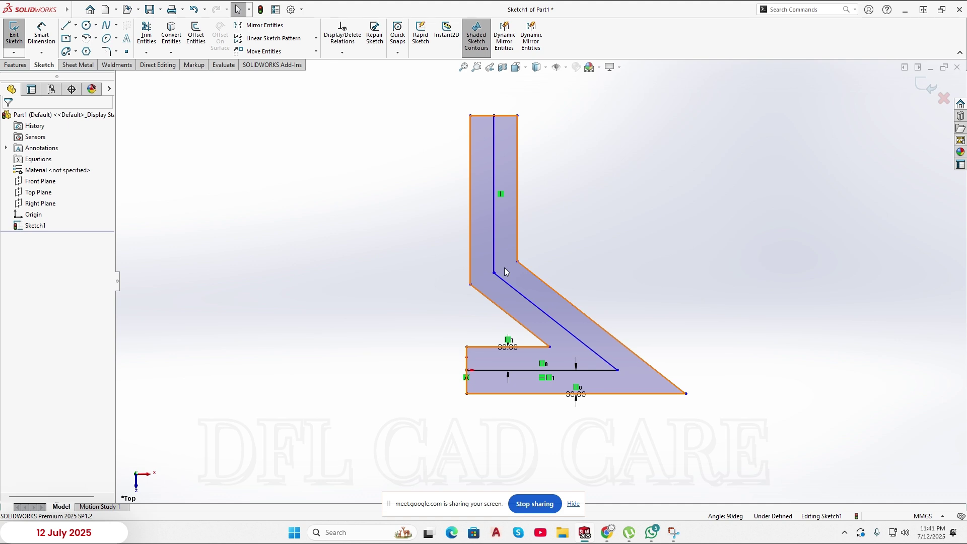
pyautogui.click(496, 239)
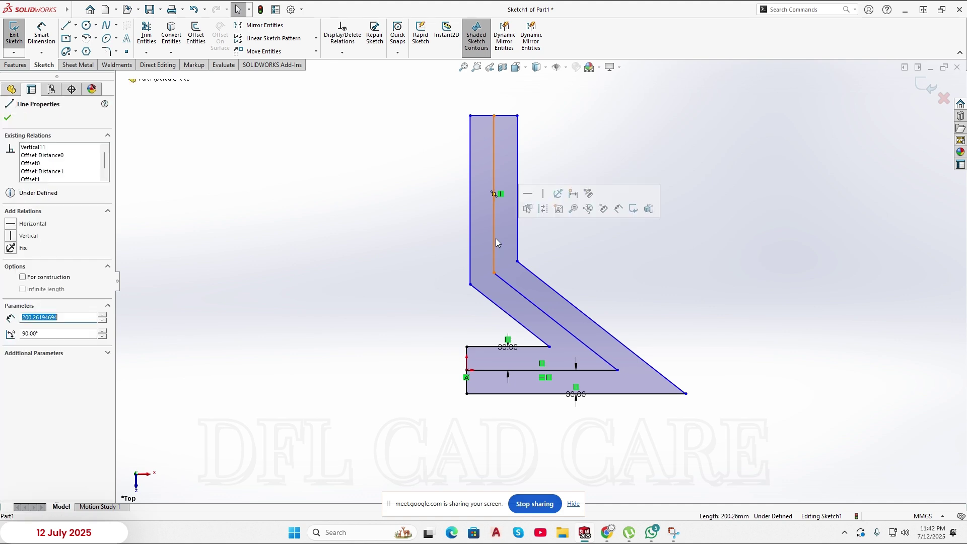
pyautogui.click(23, 277)
pyautogui.click(277, 254)
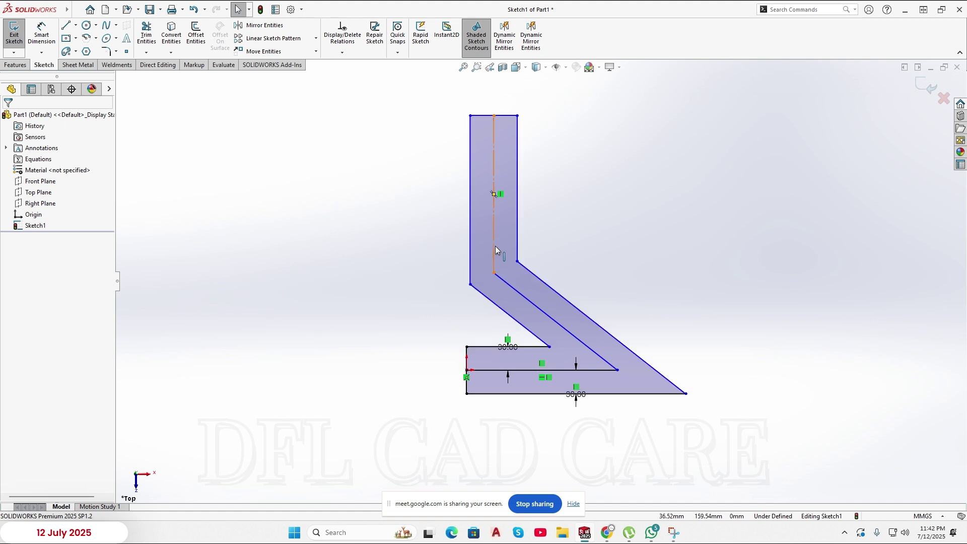
pyautogui.click(513, 287)
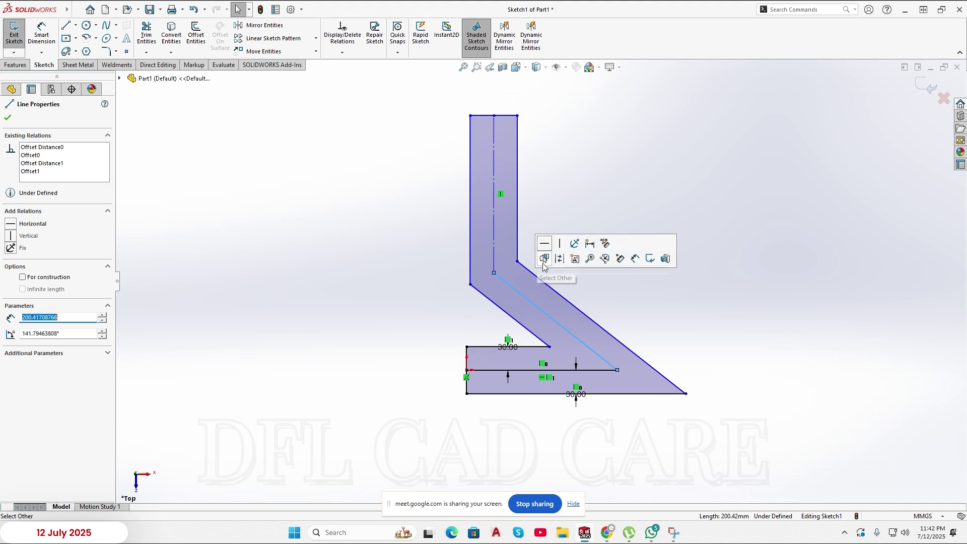
pyautogui.press('Escape')
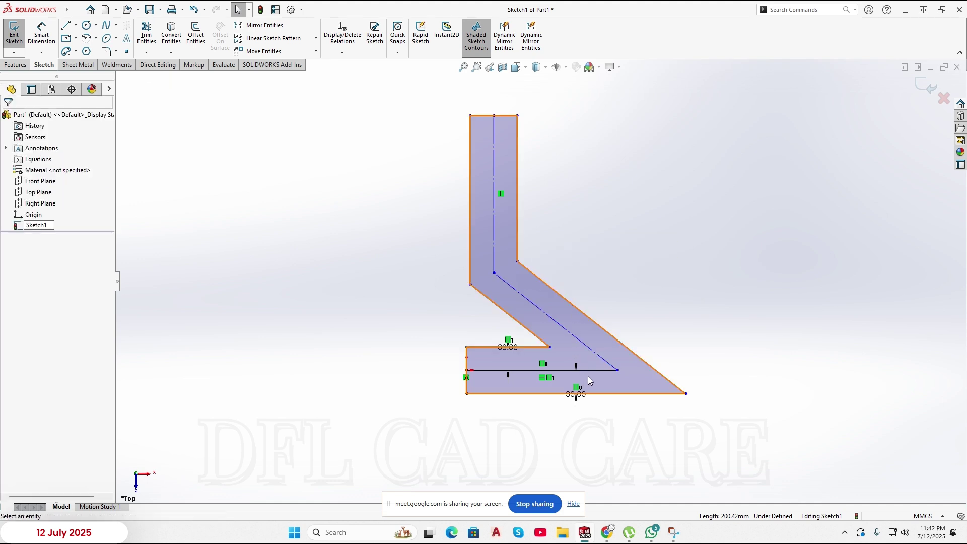
pyautogui.click(599, 371)
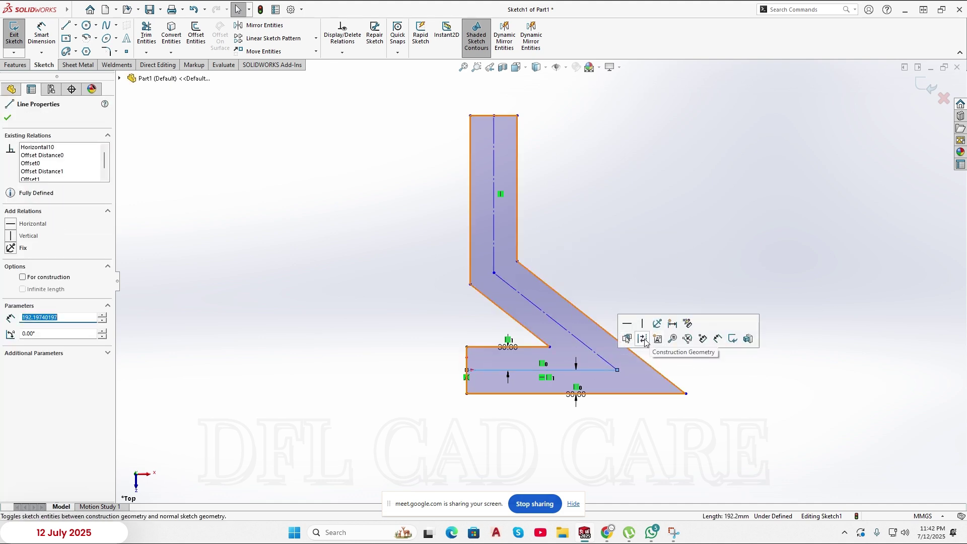
pyautogui.click(643, 339)
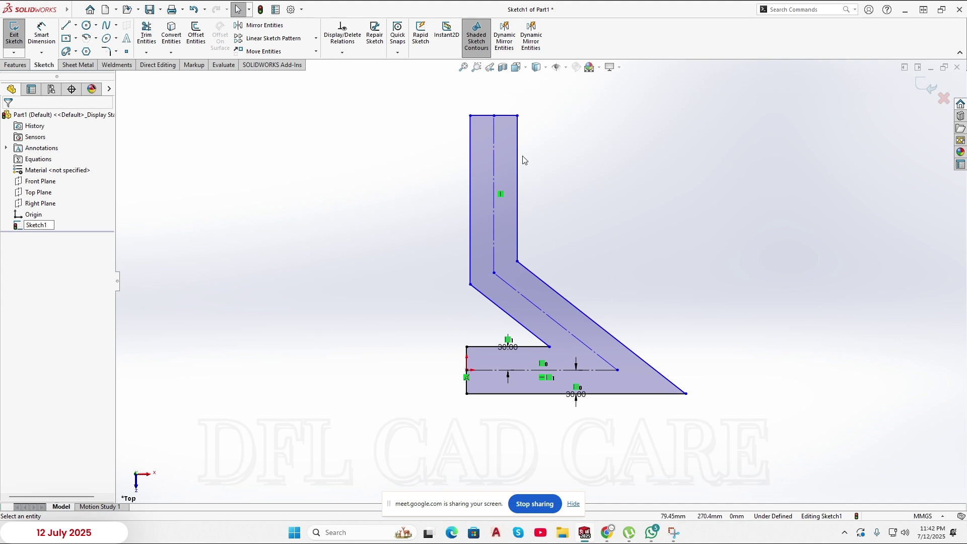
# - Try a blind Boss-Extrude of the offset profile to a depth of 109 mm and cancel it
pyautogui.click(15, 64)
pyautogui.click(19, 32)
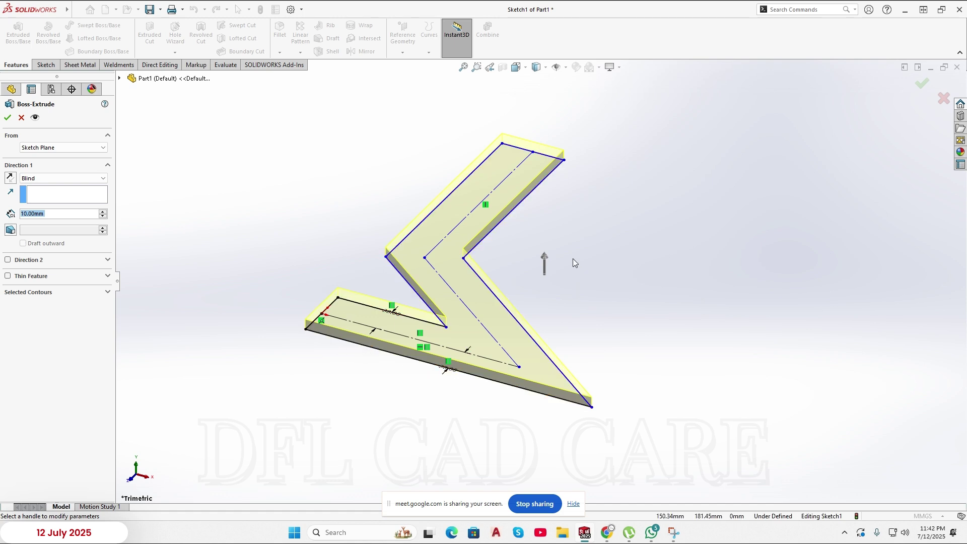
pyautogui.moveTo(549, 257); pyautogui.dragTo(528, 161)
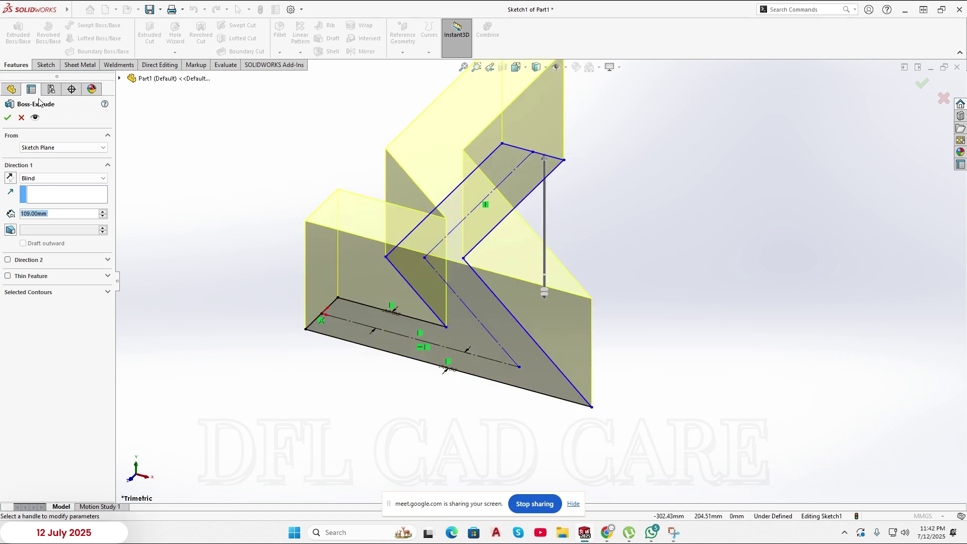
pyautogui.click(21, 117)
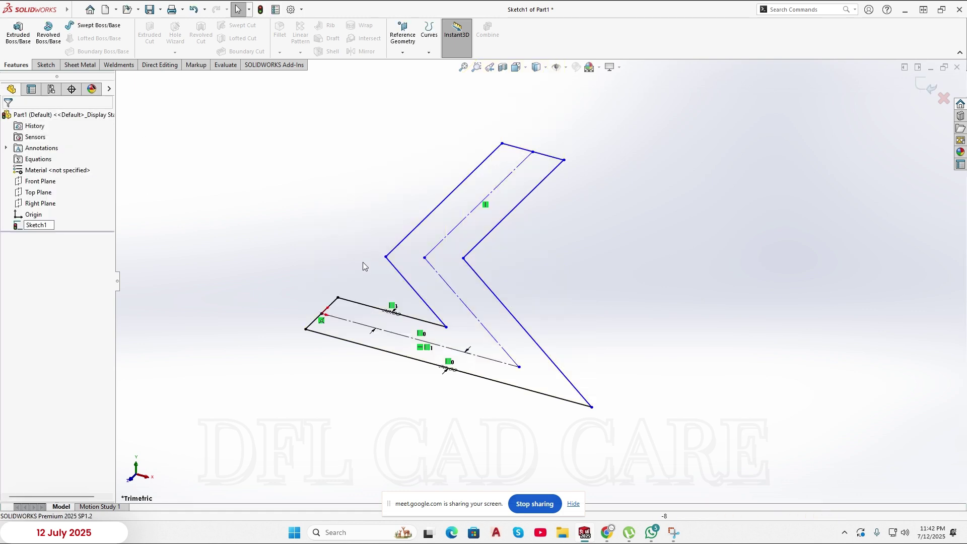
# - Turn the three construction centre lines of the profile back into normal sketch lines
pyautogui.click(449, 285)
pyautogui.click(493, 254)
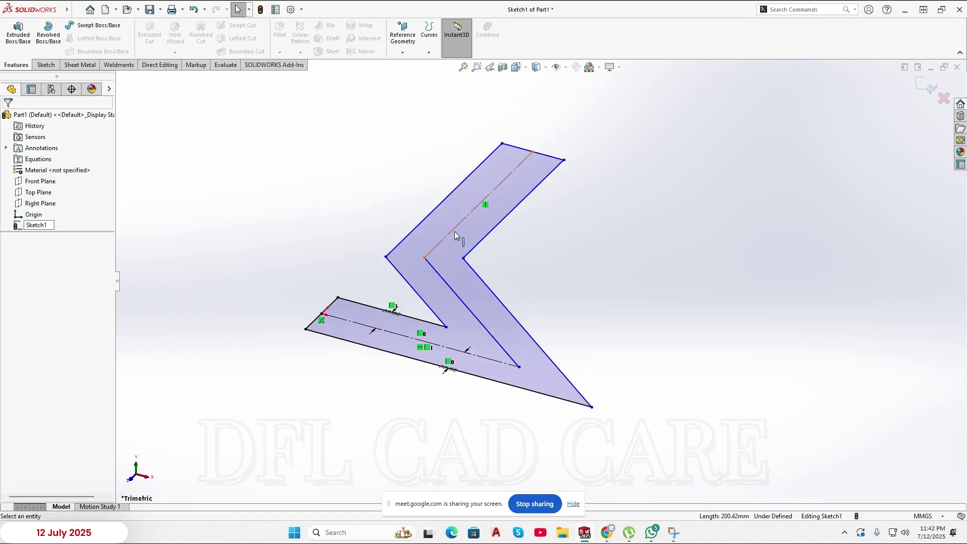
pyautogui.click(455, 231)
pyautogui.click(498, 204)
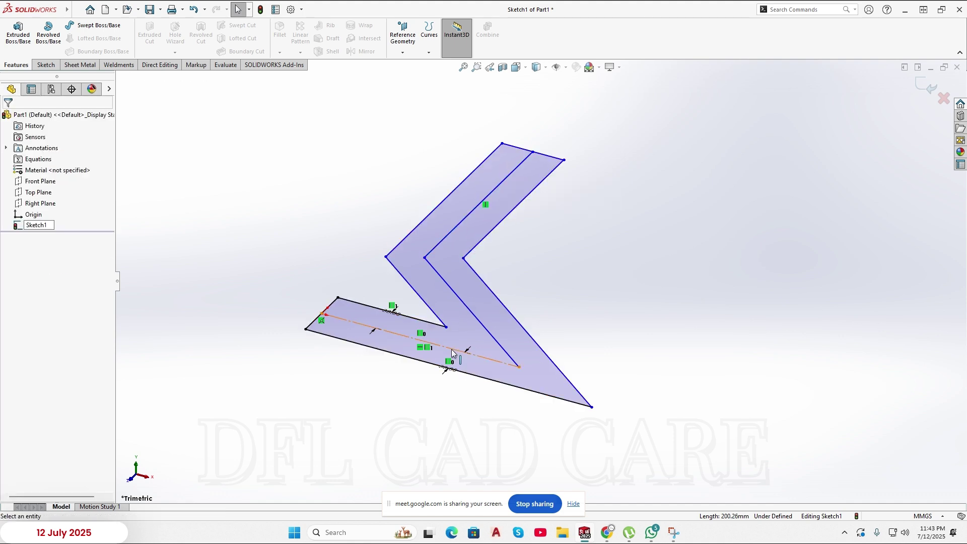
pyautogui.click(469, 307)
pyautogui.click(494, 323)
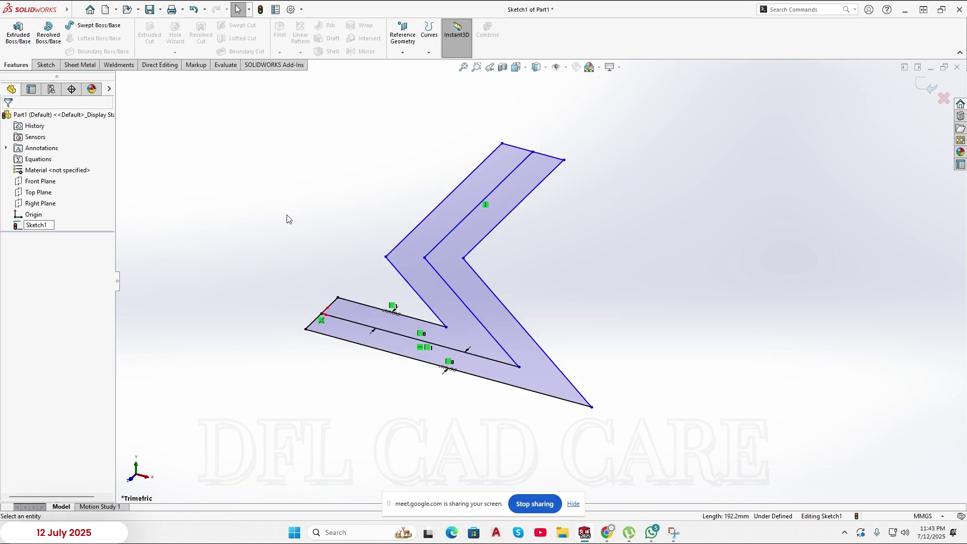
# - Try a 10 mm Boss-Extrude using one half of the divided profile and the other half as selected contours, and cancel it
pyautogui.click(17, 35)
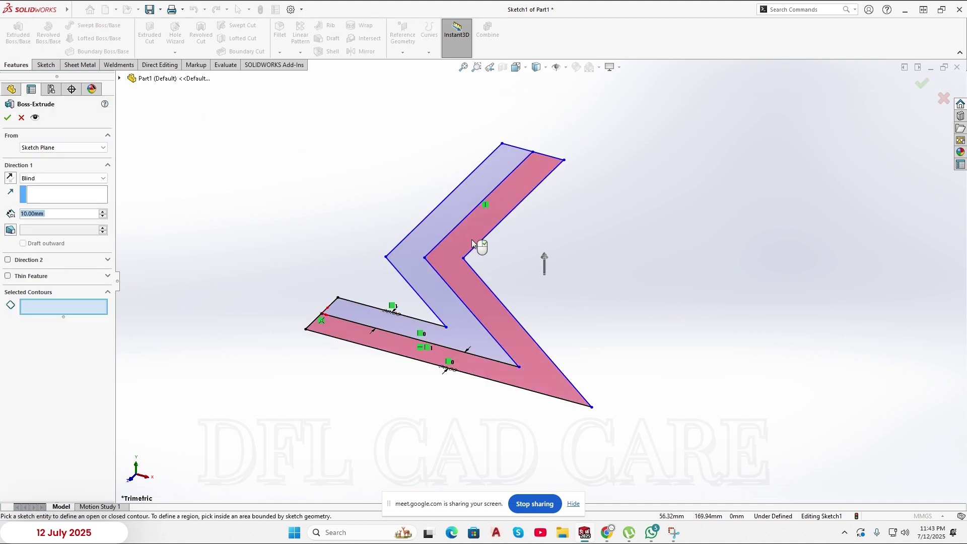
pyautogui.click(421, 221)
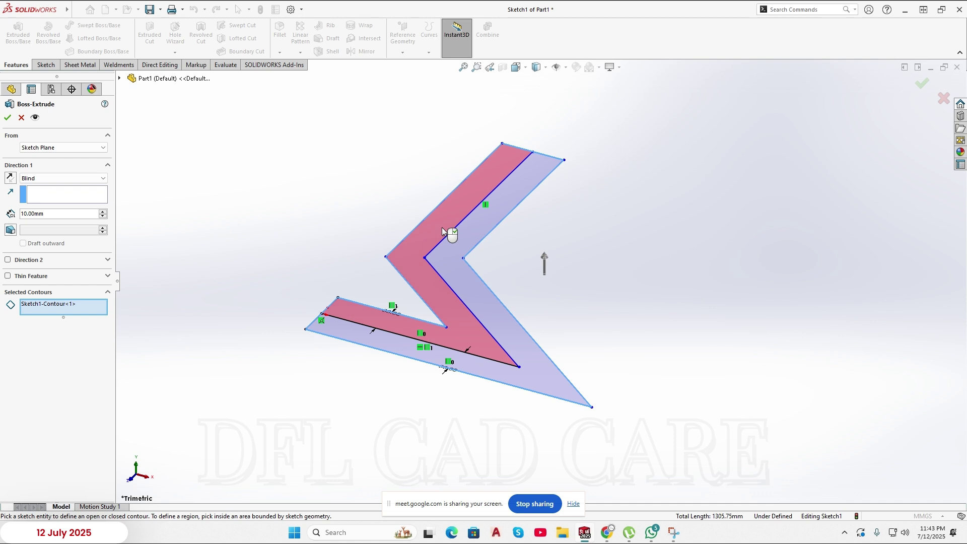
pyautogui.click(443, 227)
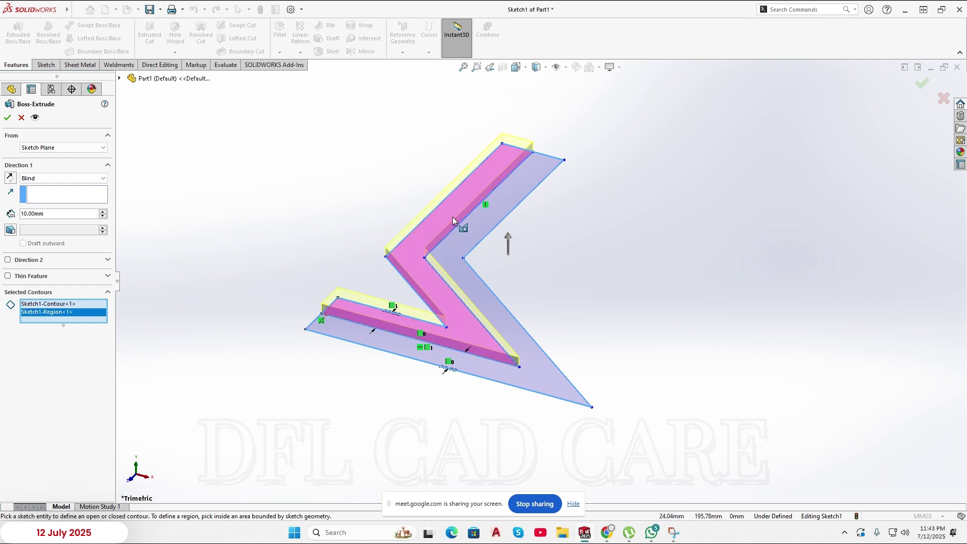
pyautogui.click(455, 218)
pyautogui.click(466, 223)
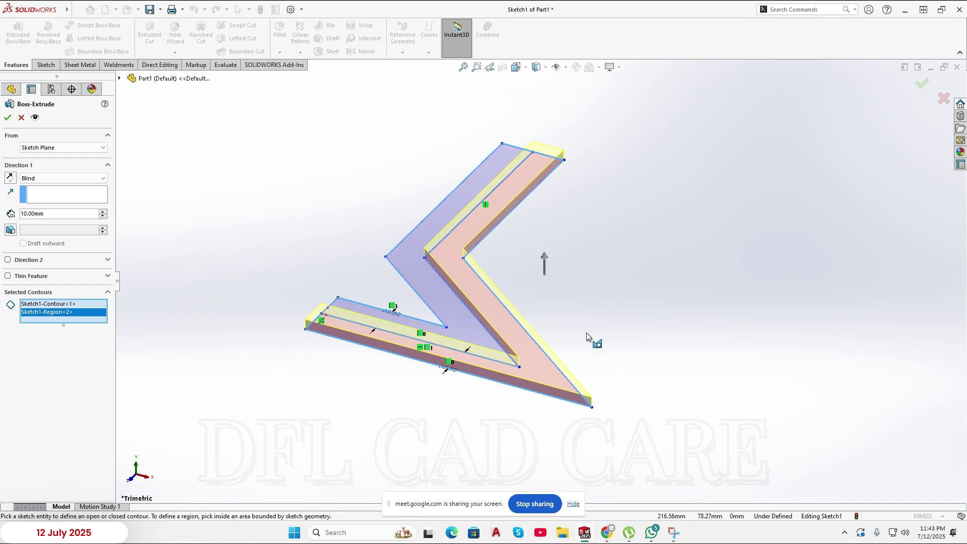
pyautogui.click(21, 118)
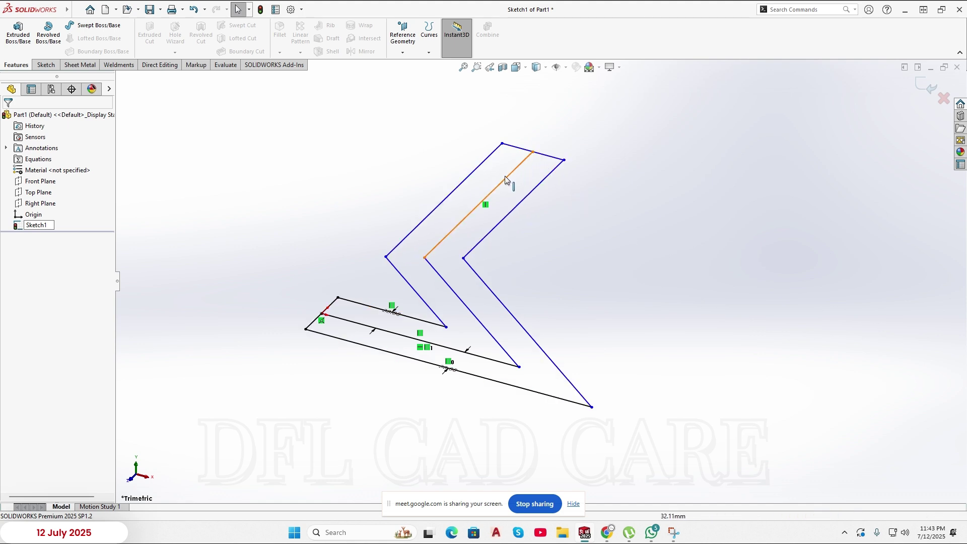
# - Convert the three centre lines inside the offset profile to construction geometry
pyautogui.click(478, 361)
pyautogui.click(482, 357)
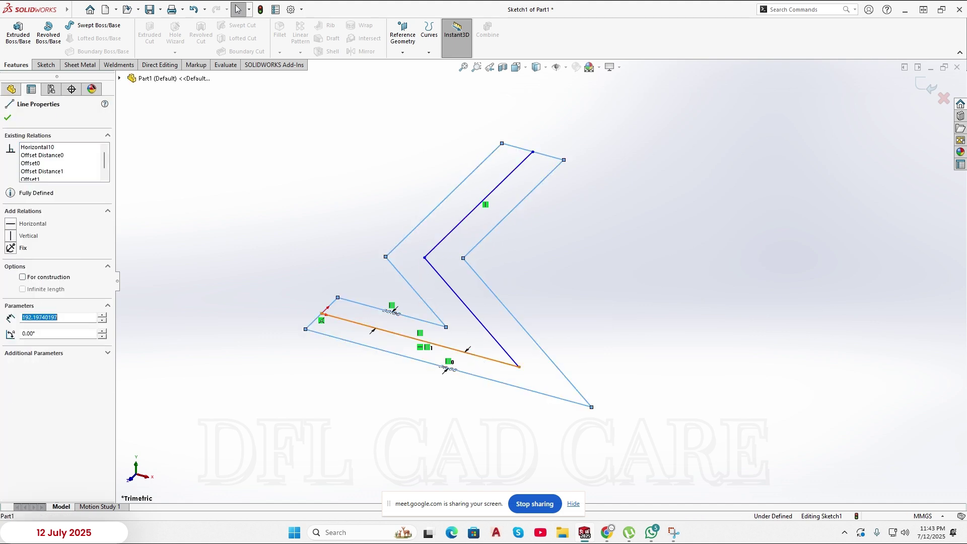
pyautogui.doubleClick(496, 338)
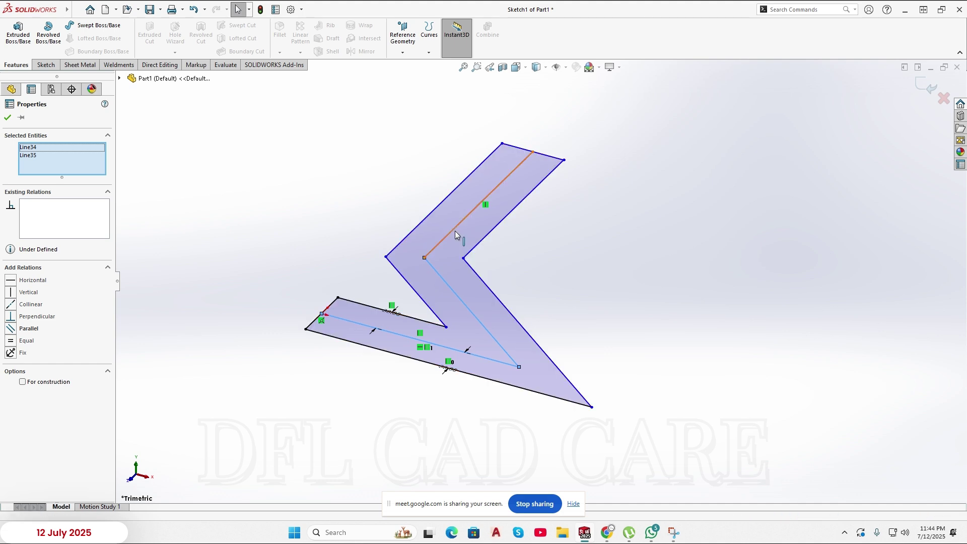
pyautogui.click(503, 203)
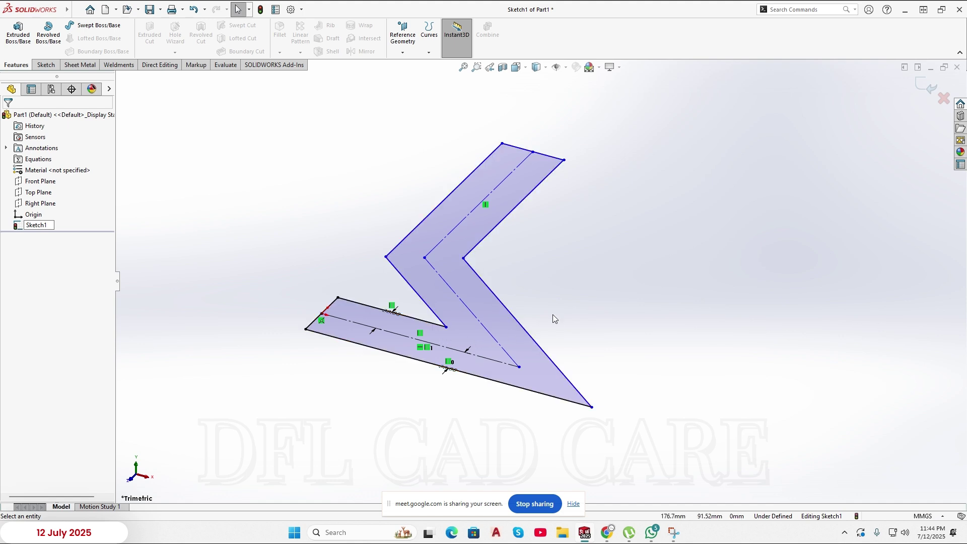
# - Sketch an open three-line chain beside the profile: a horizontal line about 278.5 mm long, a line slanting back, and a vertical line
pyautogui.click(46, 65)
pyautogui.click(71, 32)
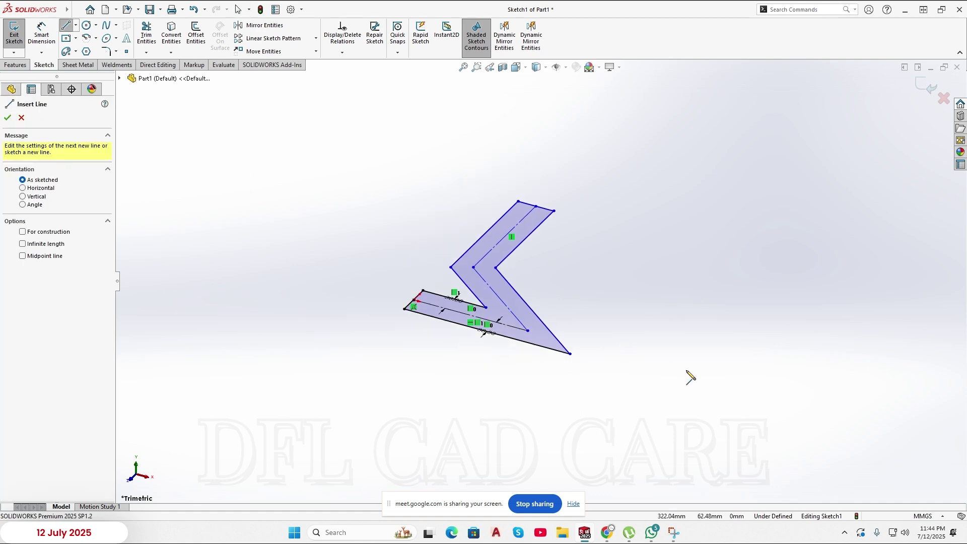
pyautogui.scroll(3, 702, 333)
pyautogui.press('space')
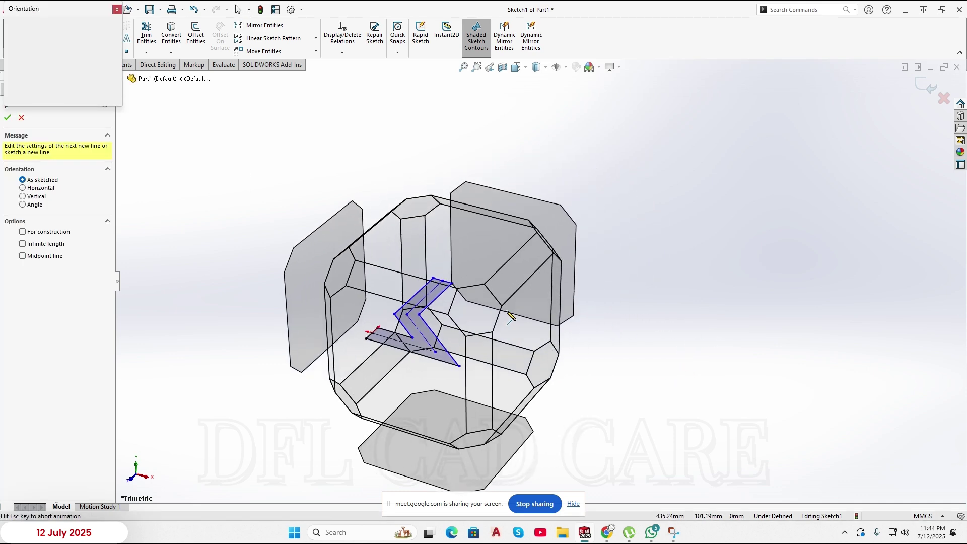
pyautogui.click(464, 274)
pyautogui.scroll(3, 694, 370)
pyautogui.scroll(2, 734, 382)
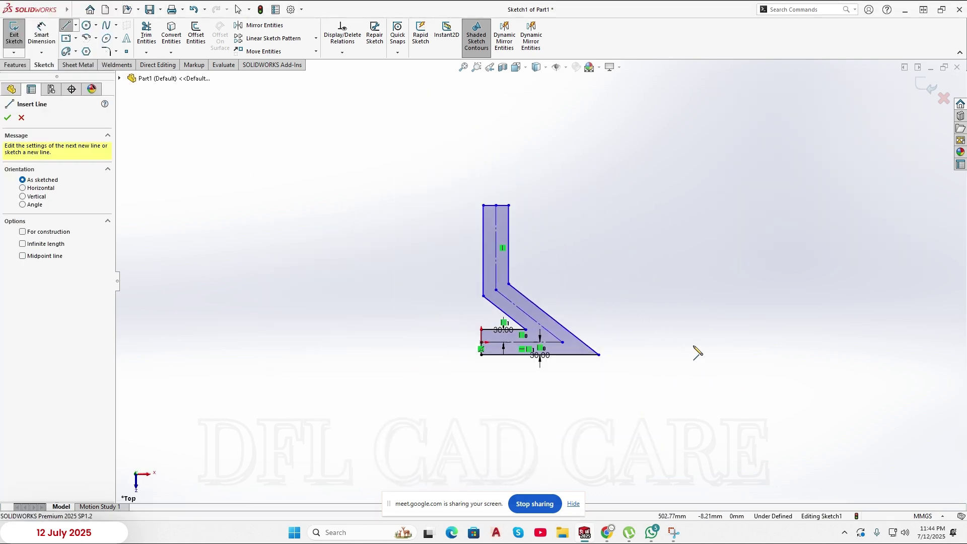
pyautogui.click(694, 342)
pyautogui.click(811, 342)
pyautogui.click(708, 274)
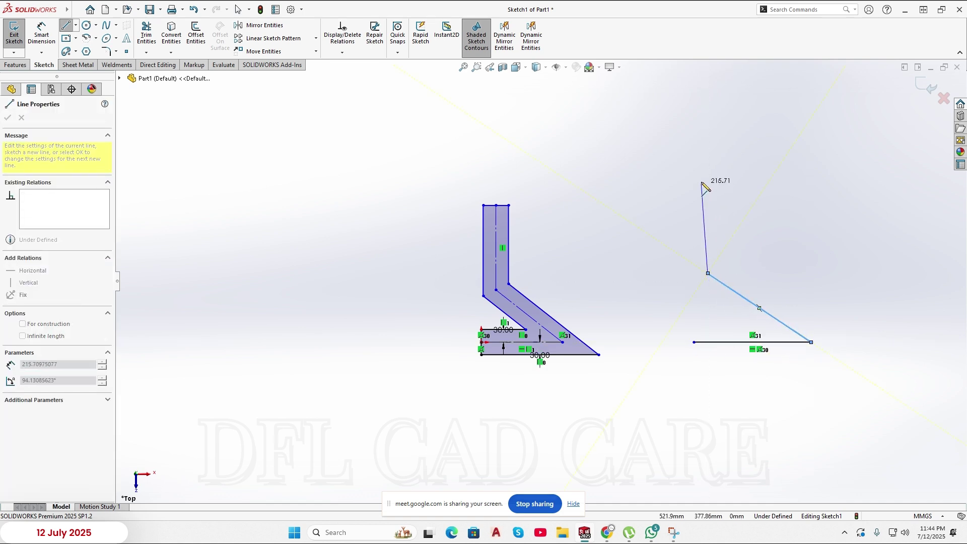
pyautogui.click(708, 167)
pyautogui.rightClick(751, 178)
pyautogui.click(762, 185)
pyautogui.press('Escape')
# - Offset the new line chain 30 mm bi-directionally with line cap ends and construction base geometry, and undo it
pyautogui.click(196, 35)
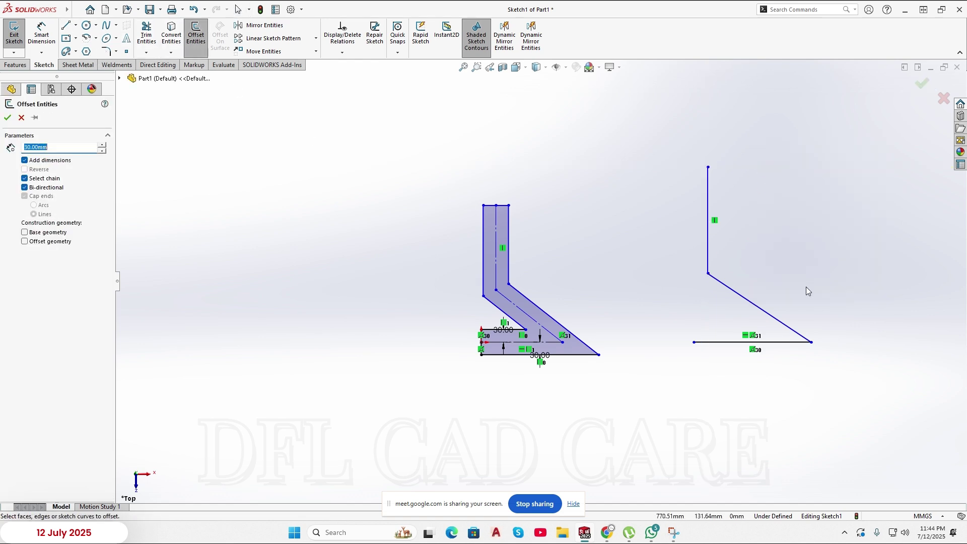
pyautogui.click(705, 343)
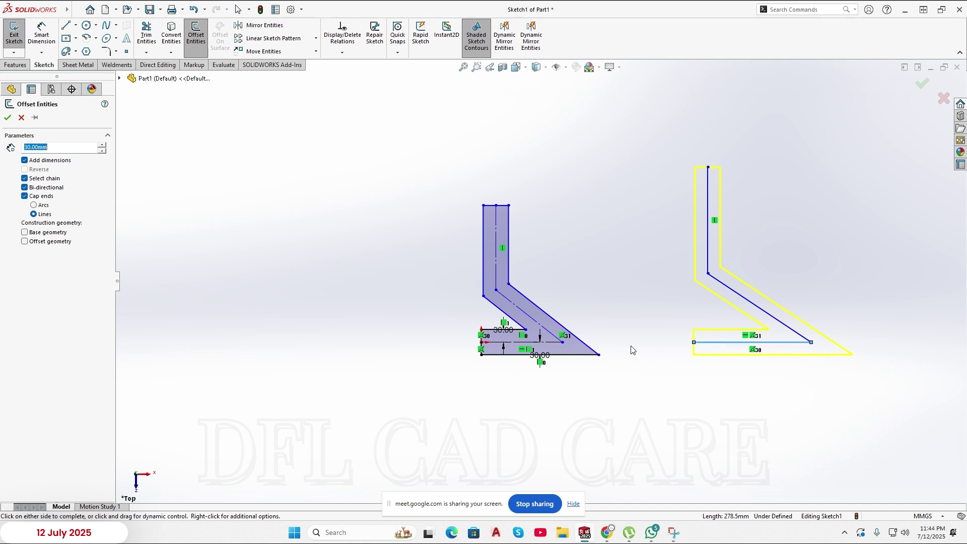
pyautogui.scroll(-2, 605, 355)
pyautogui.scroll(2, 727, 311)
pyautogui.scroll(-2, 784, 290)
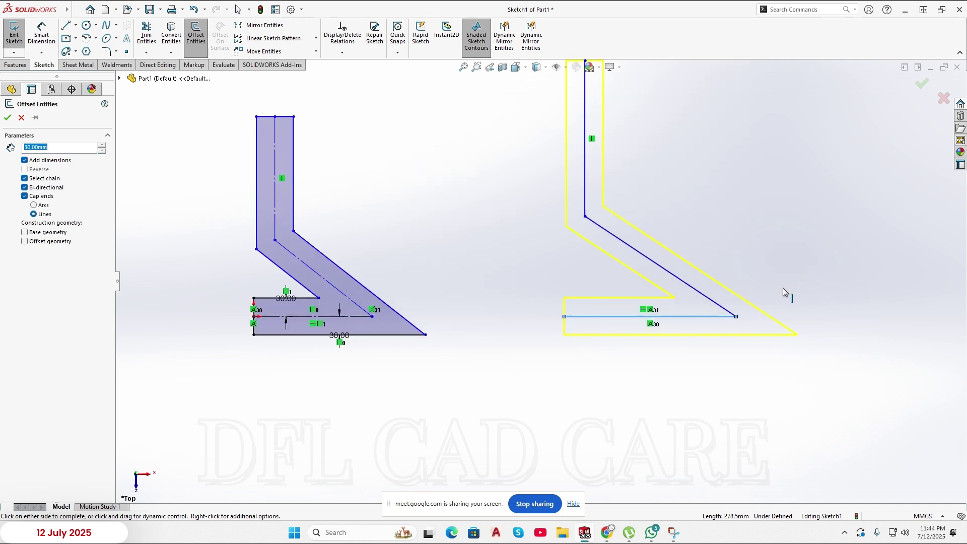
pyautogui.click(24, 233)
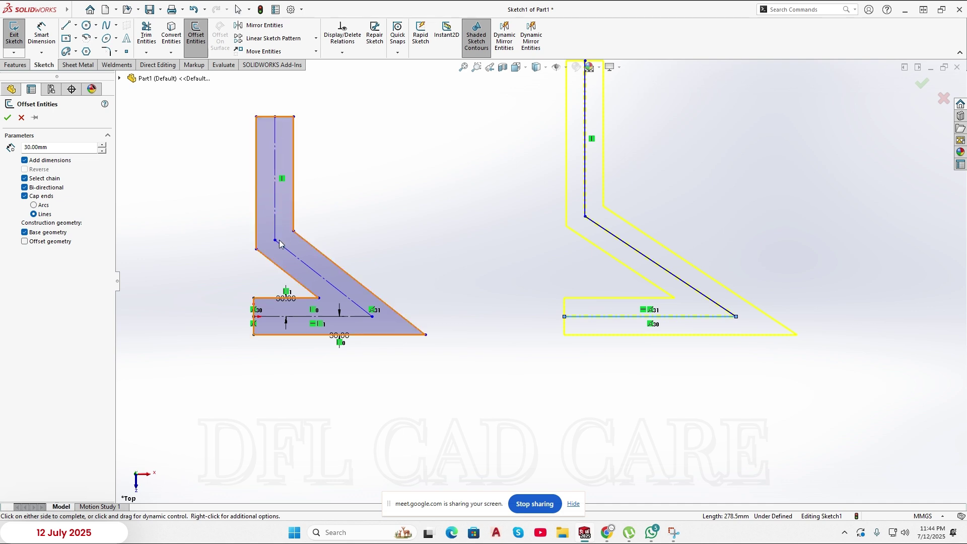
pyautogui.click(7, 117)
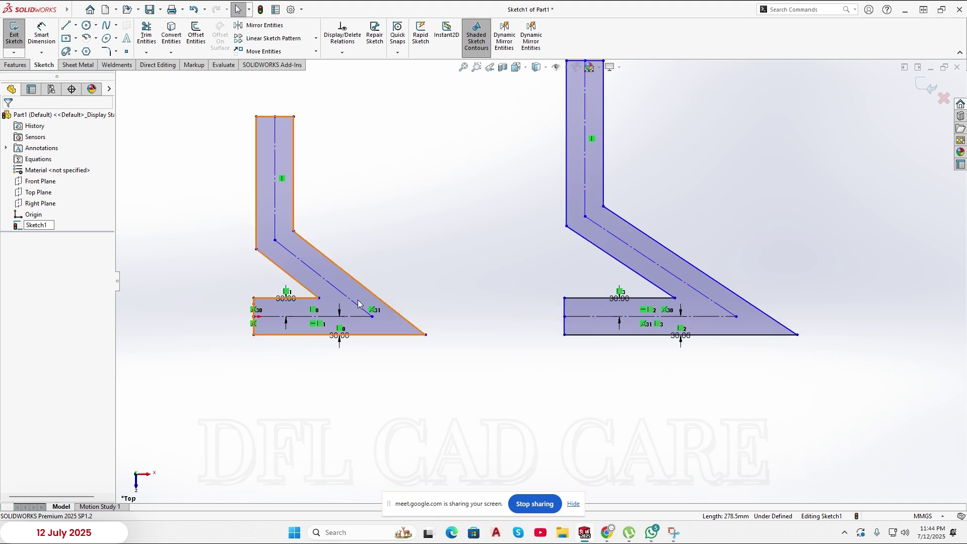
pyautogui.hotkey('ctrl', 'z')
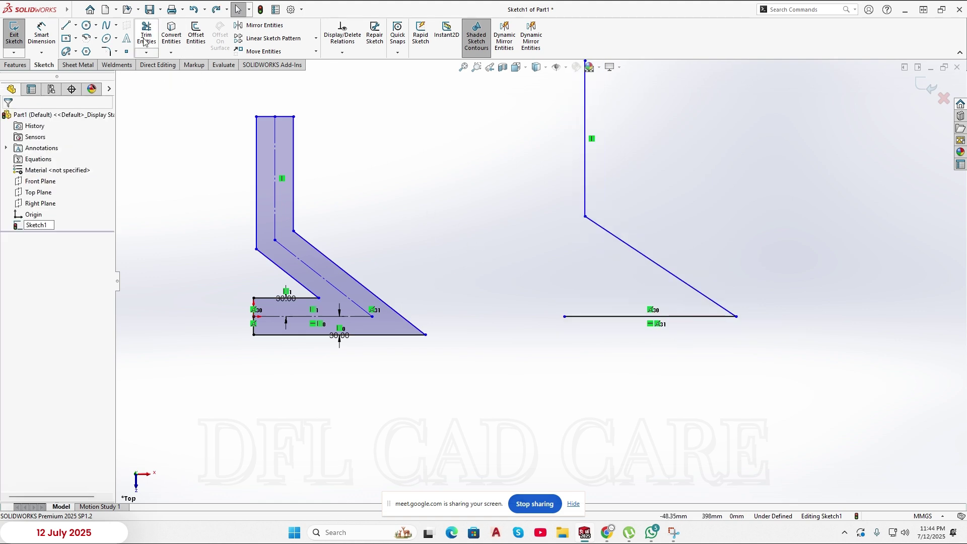
# - Offset the line chain 30 mm bi-directionally with line cap ends, making both base and offset geometry construction
pyautogui.click(196, 35)
pyautogui.click(632, 317)
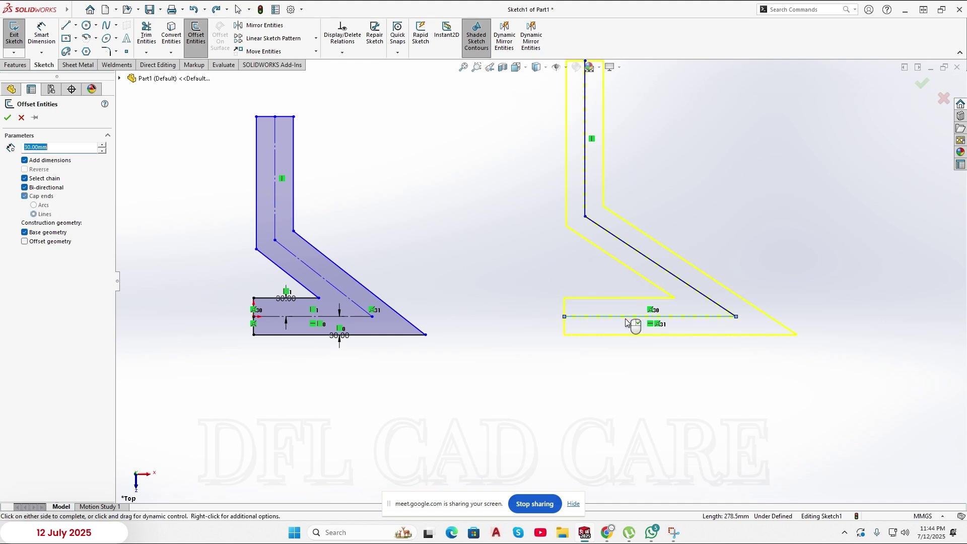
pyautogui.click(25, 241)
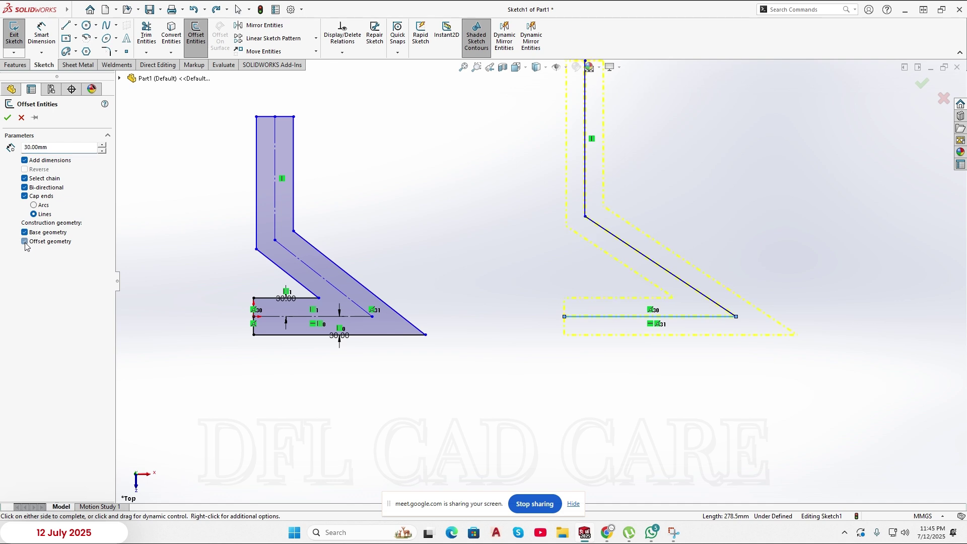
pyautogui.click(7, 117)
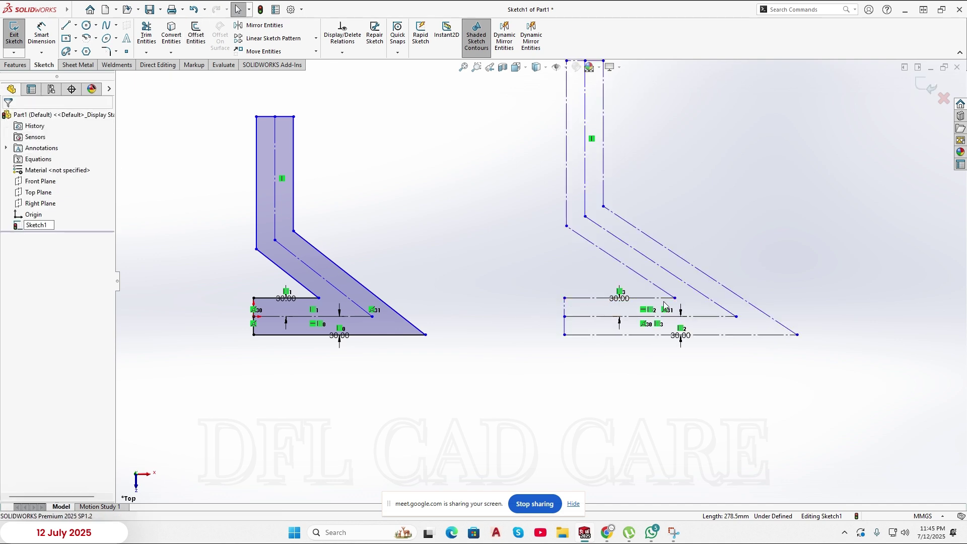
pyautogui.scroll(2, 684, 279)
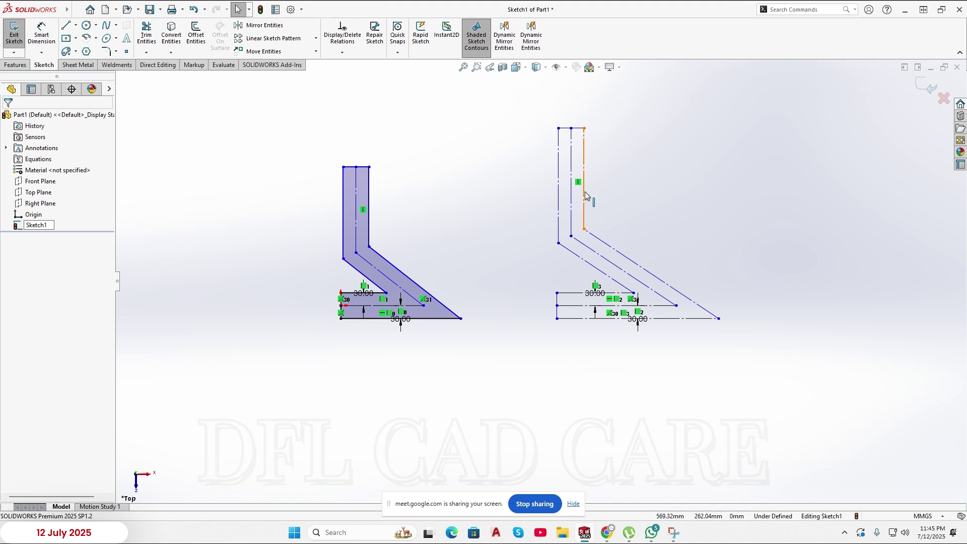
# - Try a blind 10 mm Boss-Extrude of the sketch containing both profiles and cancel it
pyautogui.click(15, 64)
pyautogui.click(17, 31)
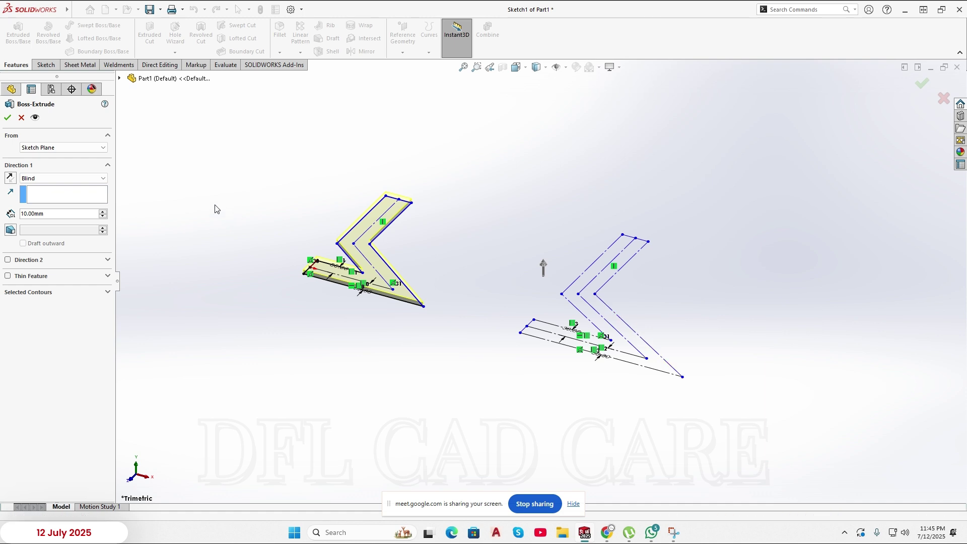
pyautogui.click(21, 118)
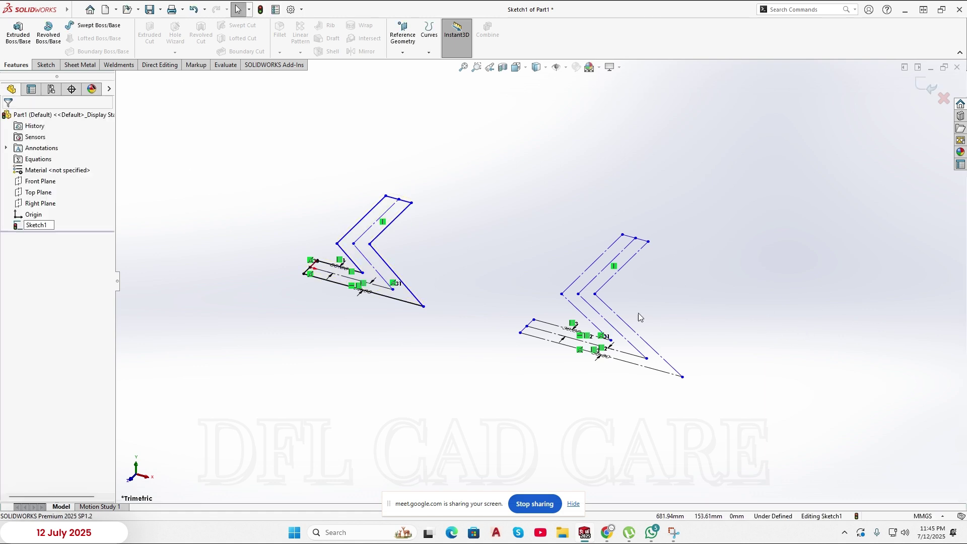
pyautogui.moveTo(677, 326)
pyautogui.mouseDown(button='middle')
pyautogui.moveTo(651, 296)
pyautogui.moveTo(685, 315)
pyautogui.moveTo(650, 355)
pyautogui.mouseUp(button='middle')
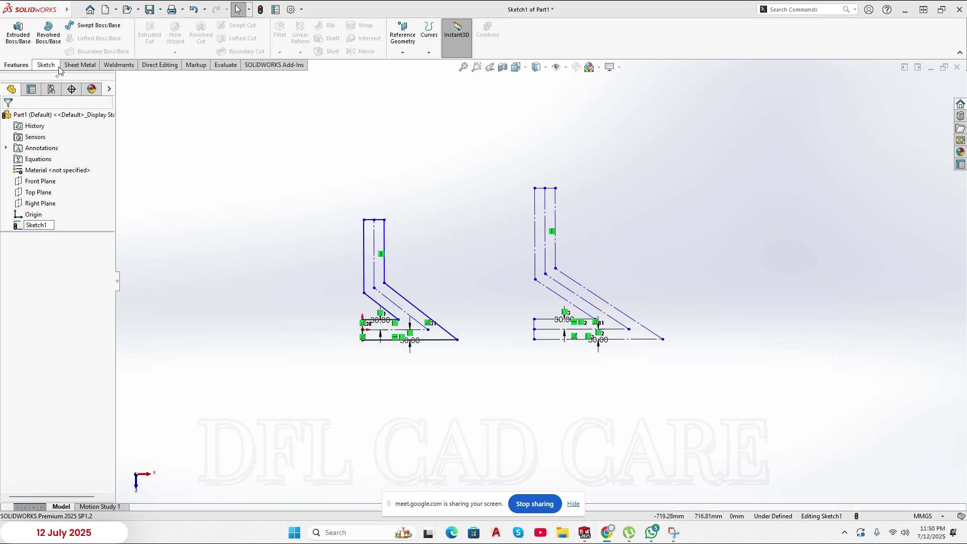
# - Draw a vertical line about 538 mm long beside the two profiles, away from the origin
pyautogui.click(50, 65)
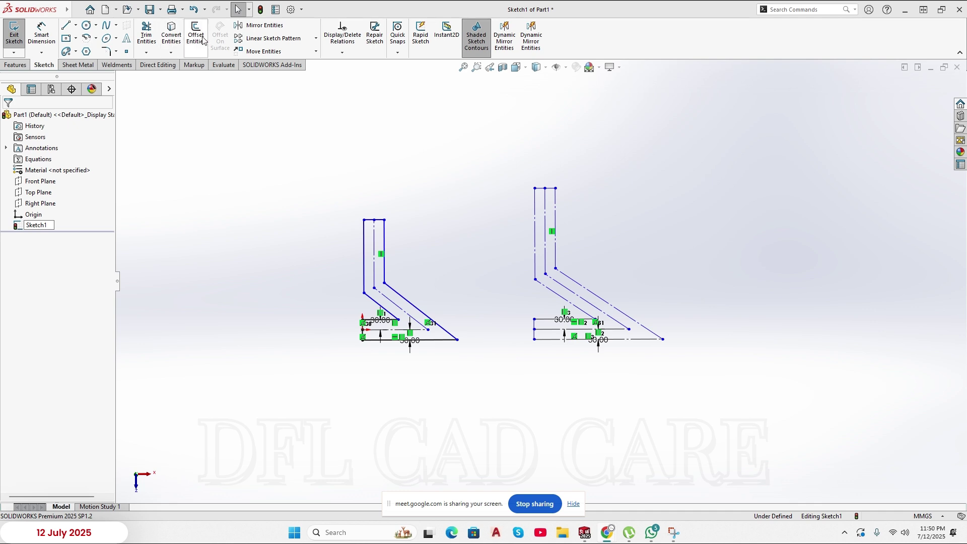
pyautogui.click(252, 26)
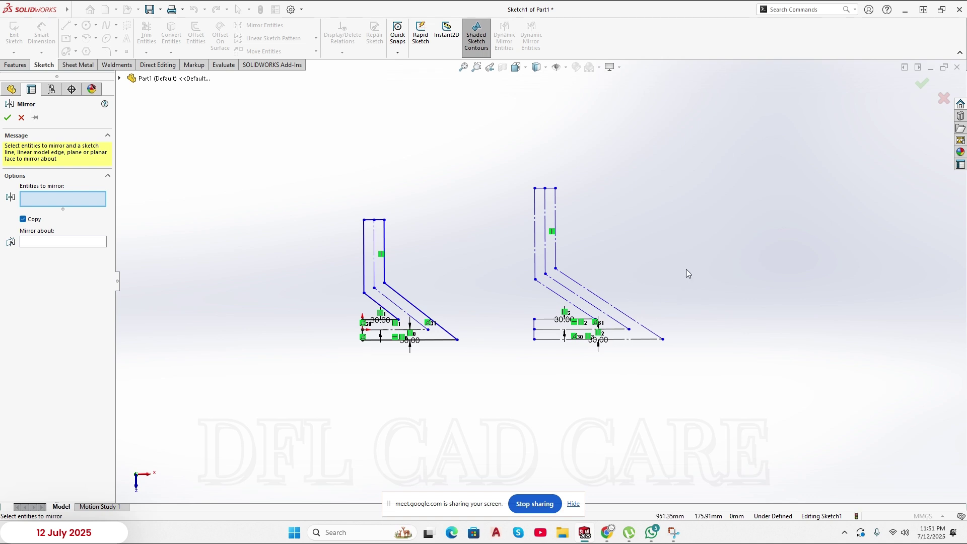
pyautogui.click(21, 117)
pyautogui.click(70, 25)
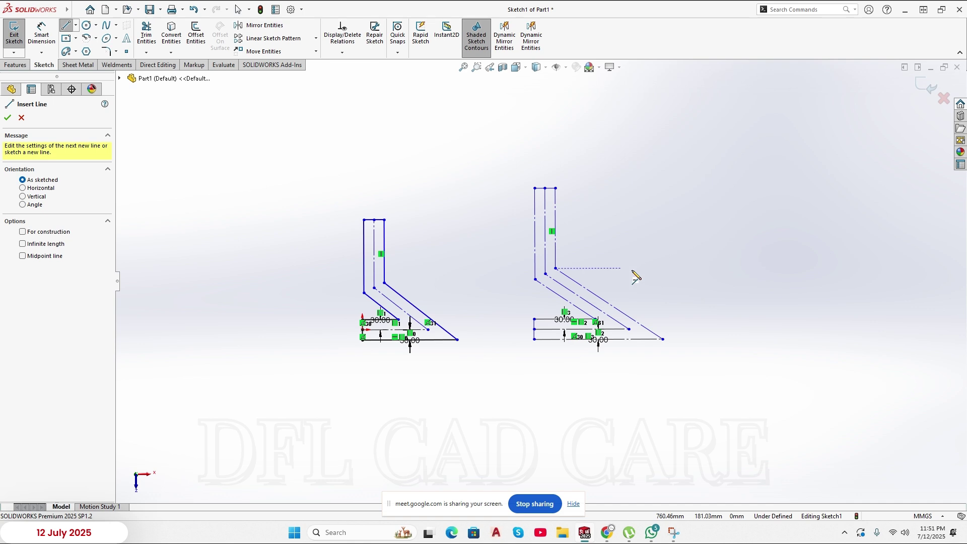
pyautogui.scroll(4, 579, 264)
pyautogui.click(678, 233)
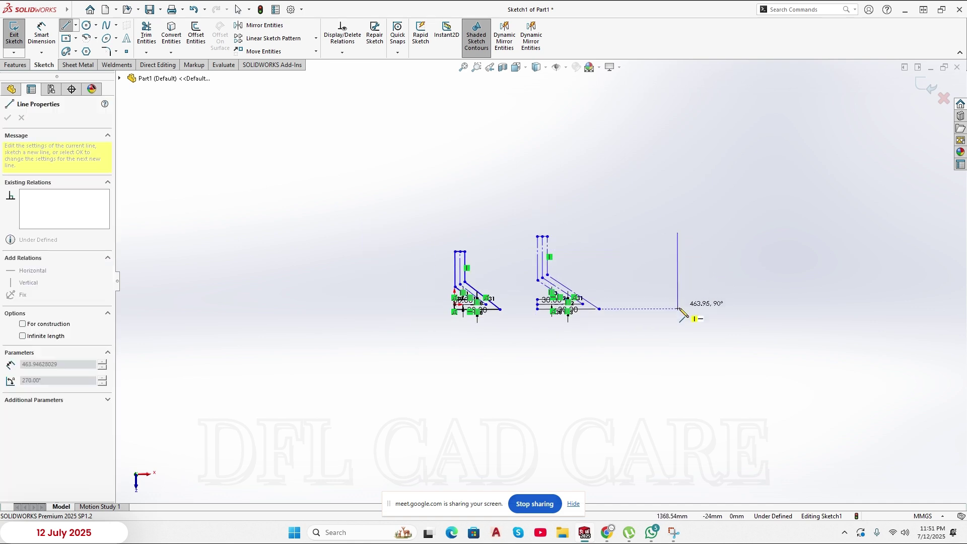
pyautogui.click(678, 321)
pyautogui.rightClick(681, 277)
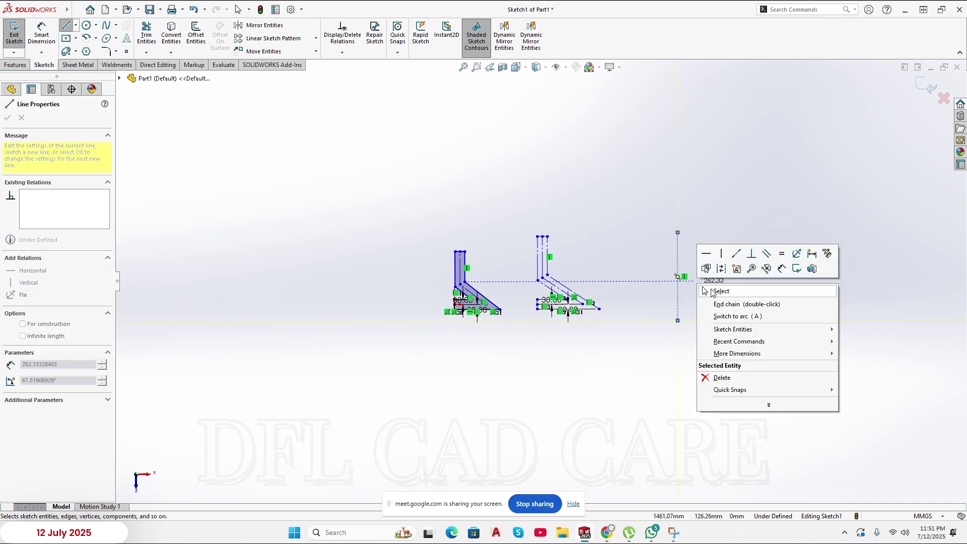
pyautogui.click(719, 289)
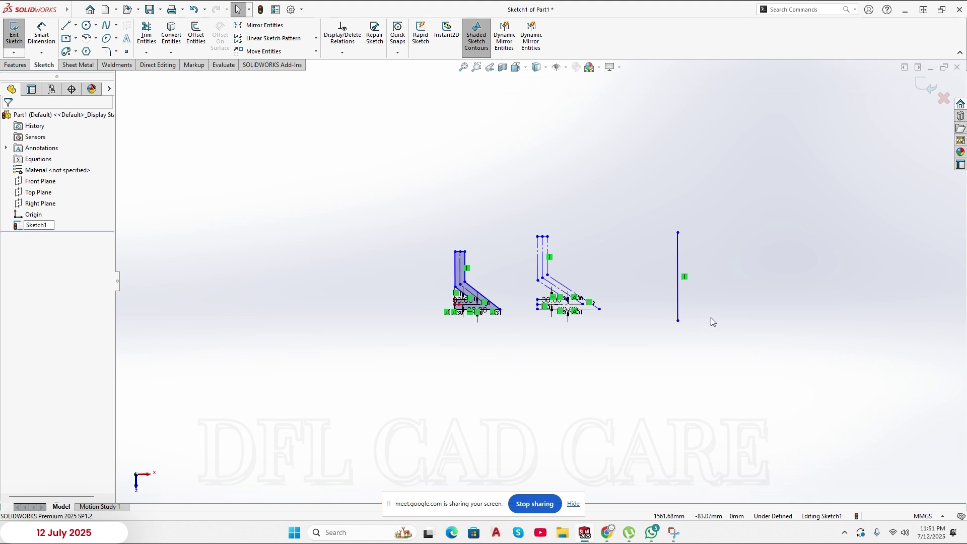
# - Convert the separate vertical line to construction geometry
pyautogui.scroll(-3, 727, 299)
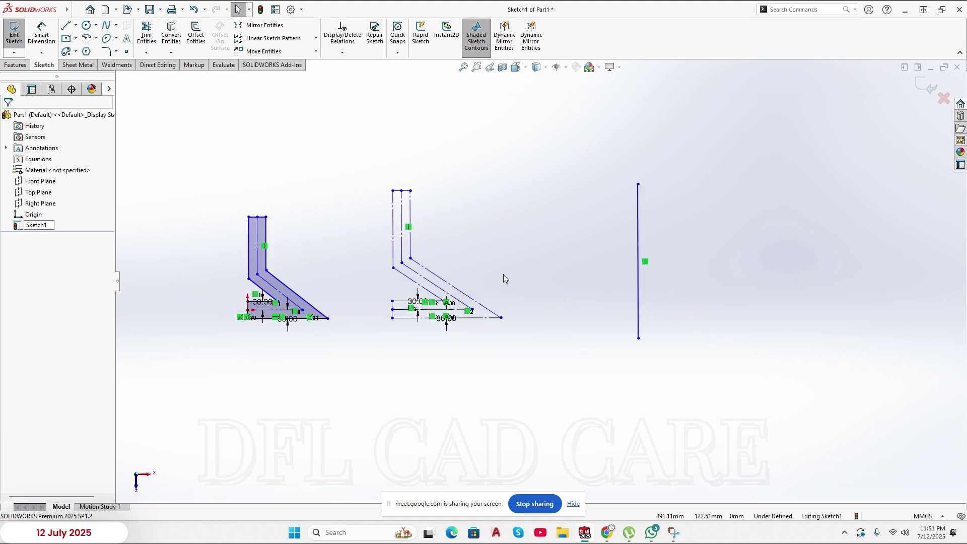
pyautogui.click(639, 302)
pyautogui.click(687, 277)
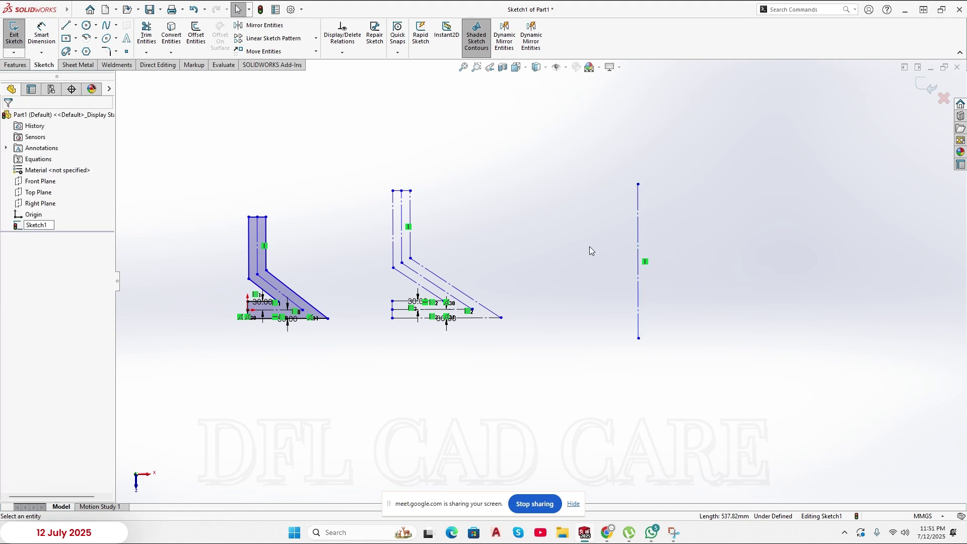
# - Set up Mirror Entities for both profiles about the separate vertical construction line, with copying enabled, and inspect the preview
pyautogui.click(255, 30)
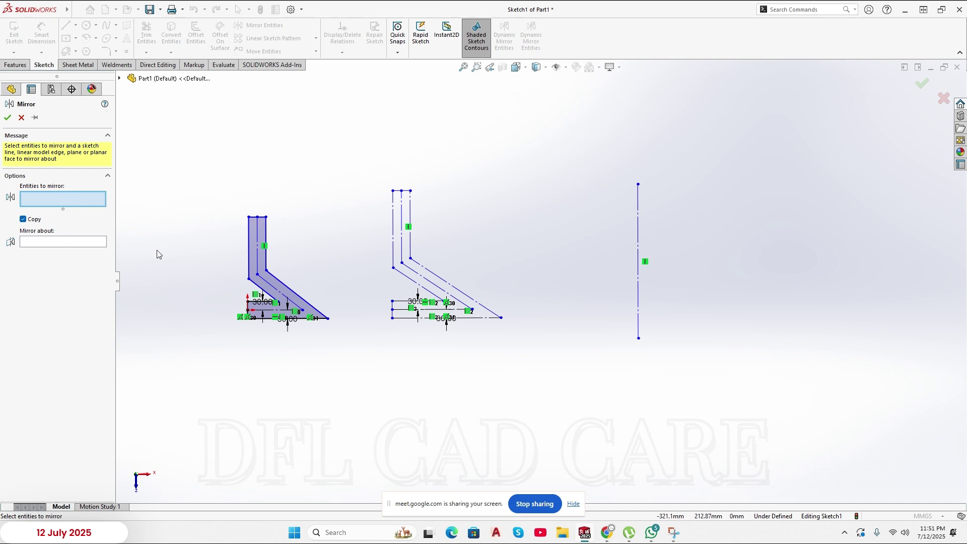
pyautogui.moveTo(143, 145); pyautogui.dragTo(536, 408)
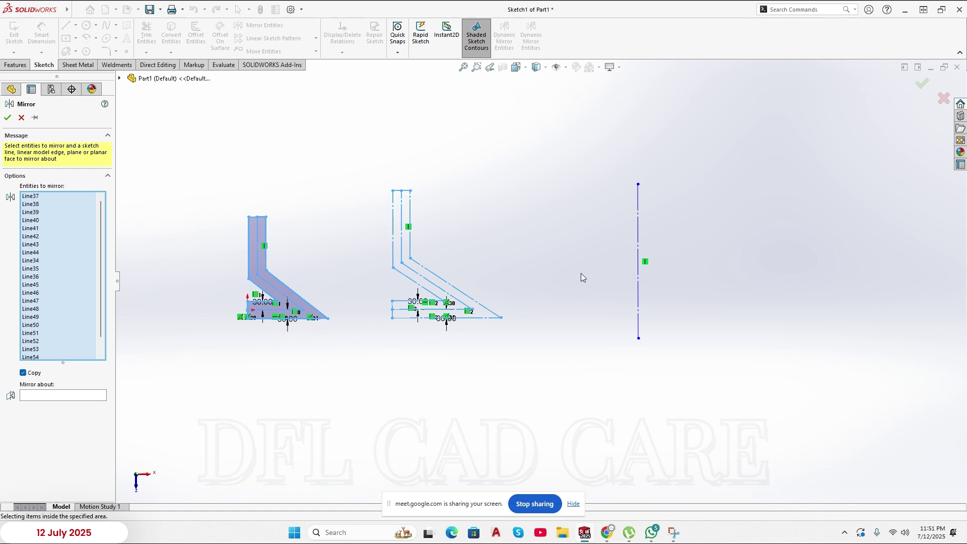
pyautogui.click(31, 397)
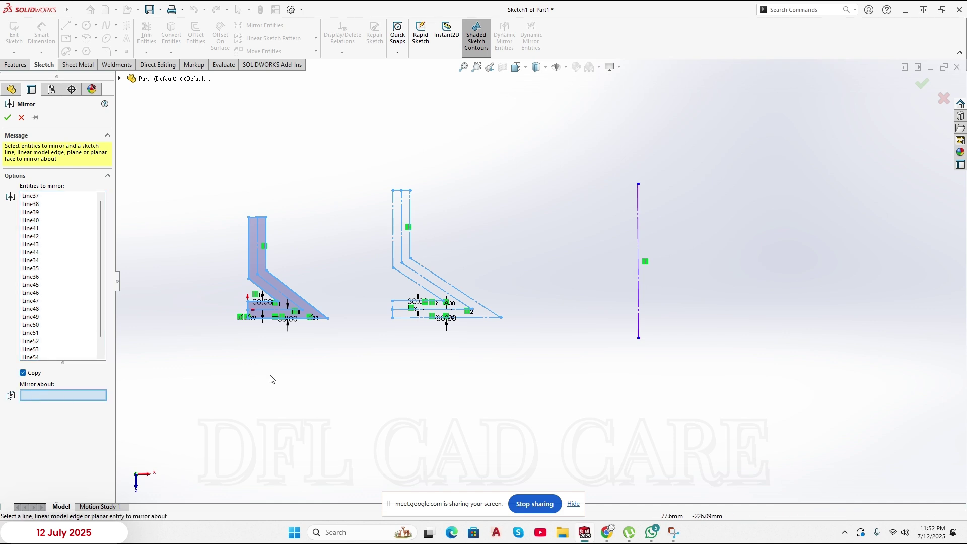
pyautogui.click(639, 271)
pyautogui.scroll(3, 773, 330)
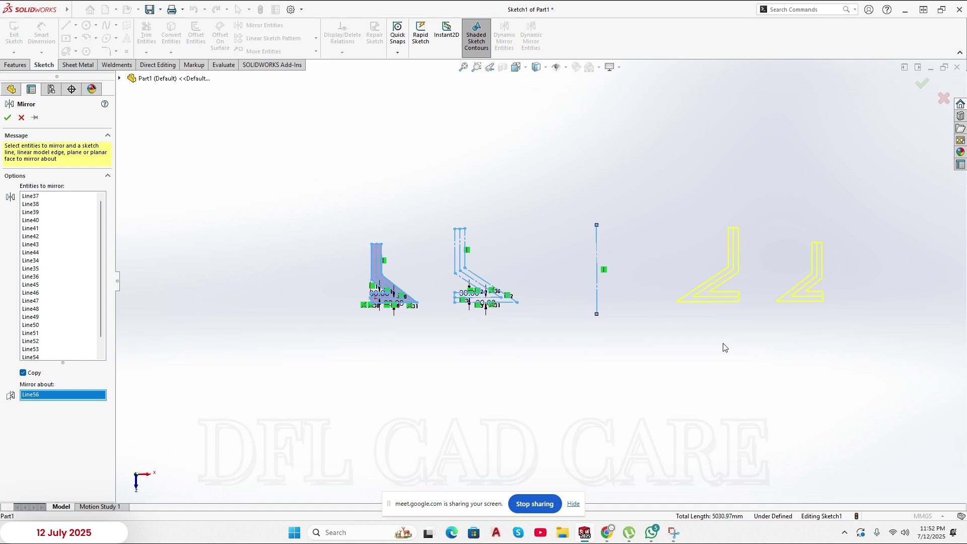
pyautogui.scroll(-2, 594, 306)
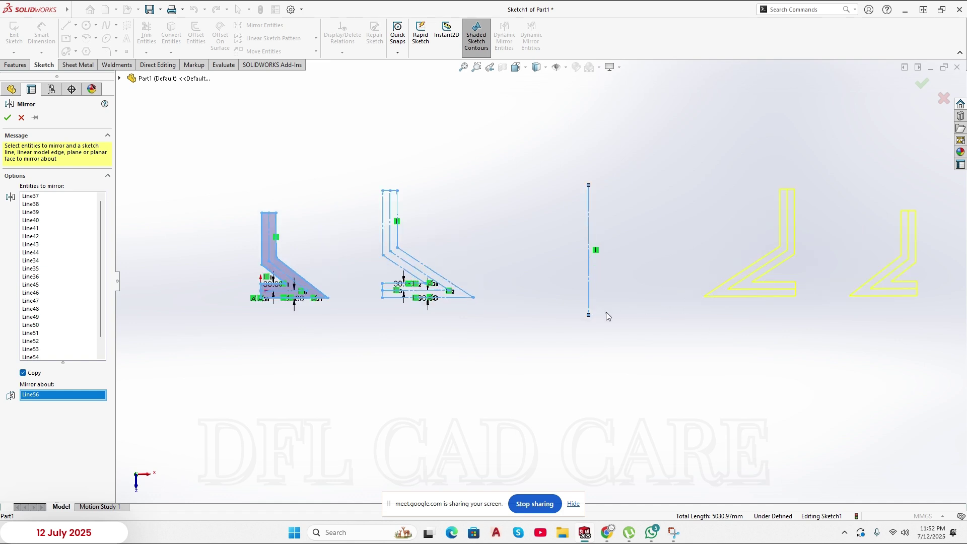
pyautogui.scroll(2, 591, 337)
pyautogui.scroll(1, 590, 334)
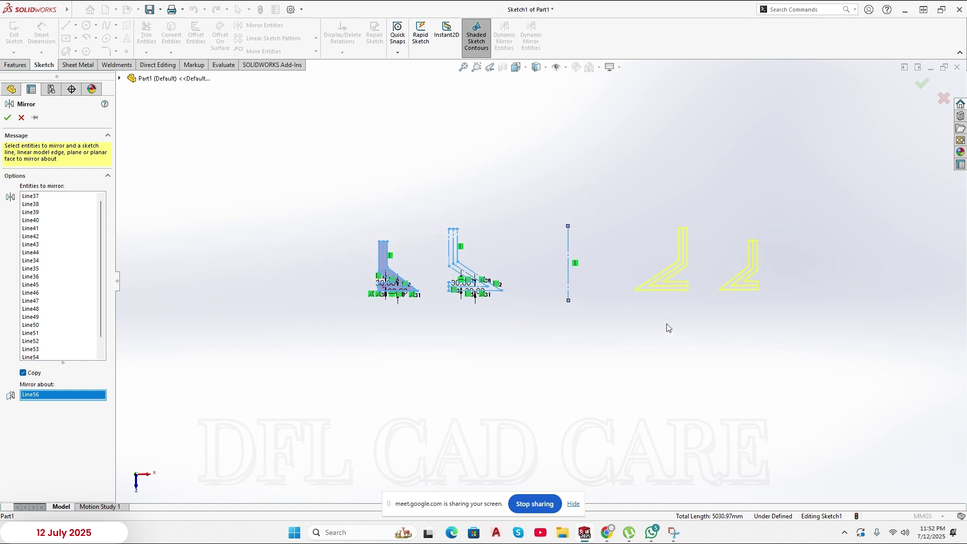
pyautogui.scroll(-2, 654, 318)
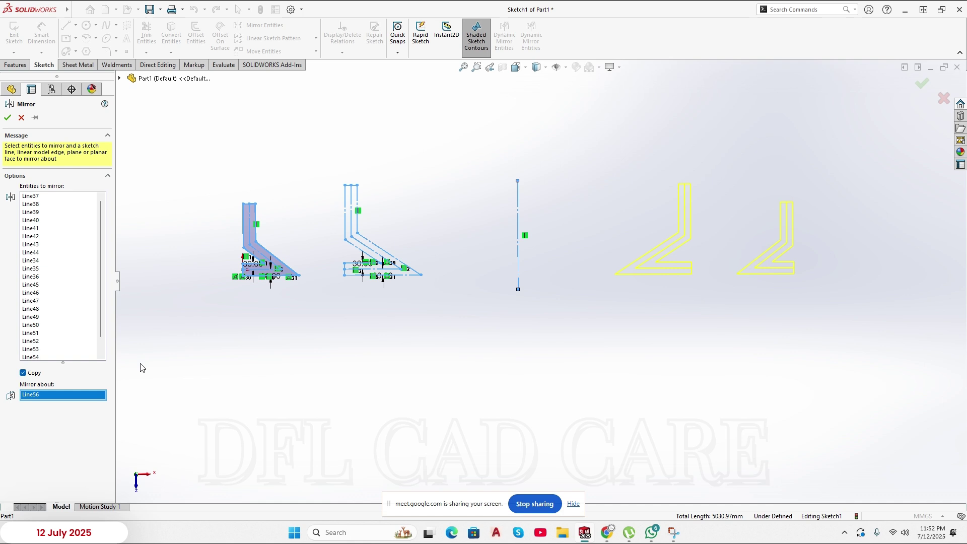
# - Disable copying of the originals and apply the mirror of both profiles
pyautogui.click(23, 374)
pyautogui.click(23, 373)
pyautogui.click(21, 373)
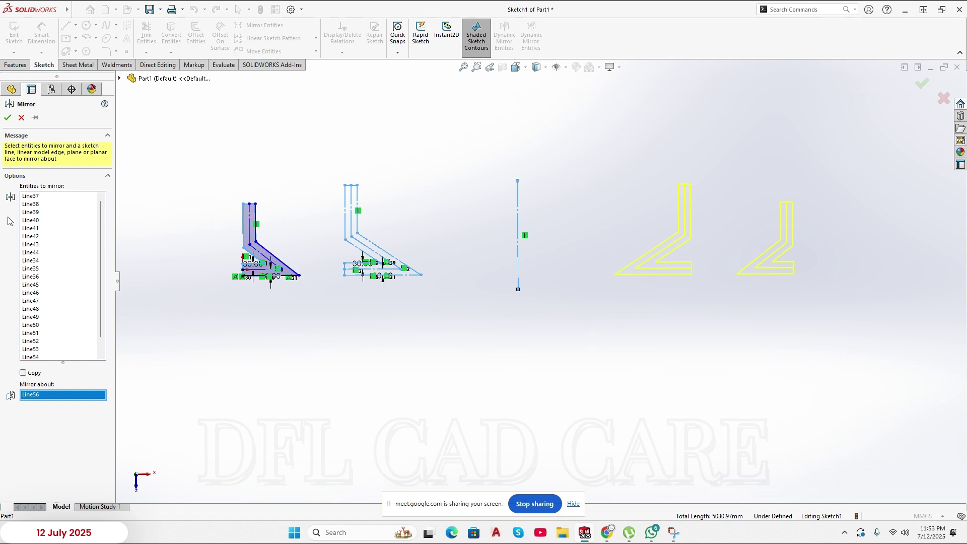
pyautogui.click(6, 119)
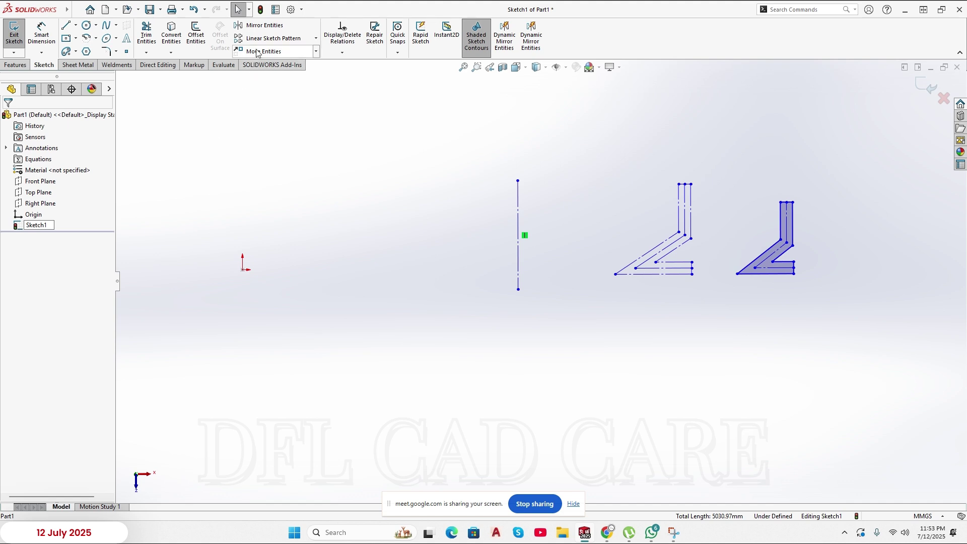
# - Delete both mirrored profiles, keeping the vertical construction line
pyautogui.click(272, 27)
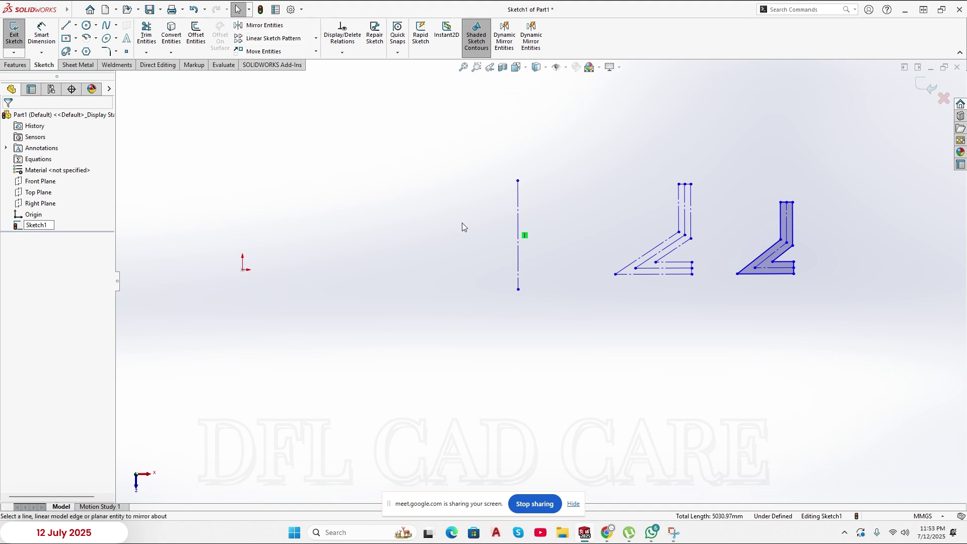
pyautogui.click(277, 29)
pyautogui.moveTo(853, 169); pyautogui.dragTo(591, 321)
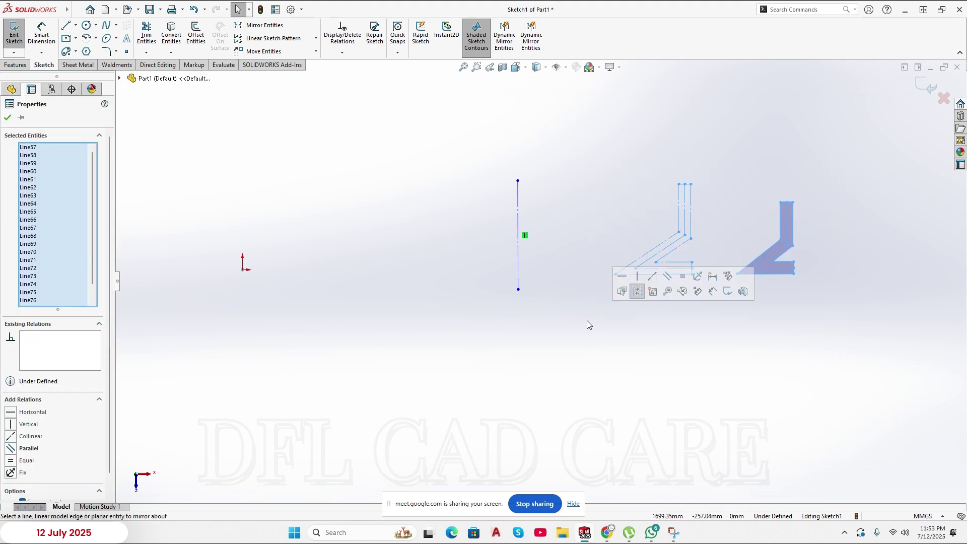
pyautogui.press('Delete')
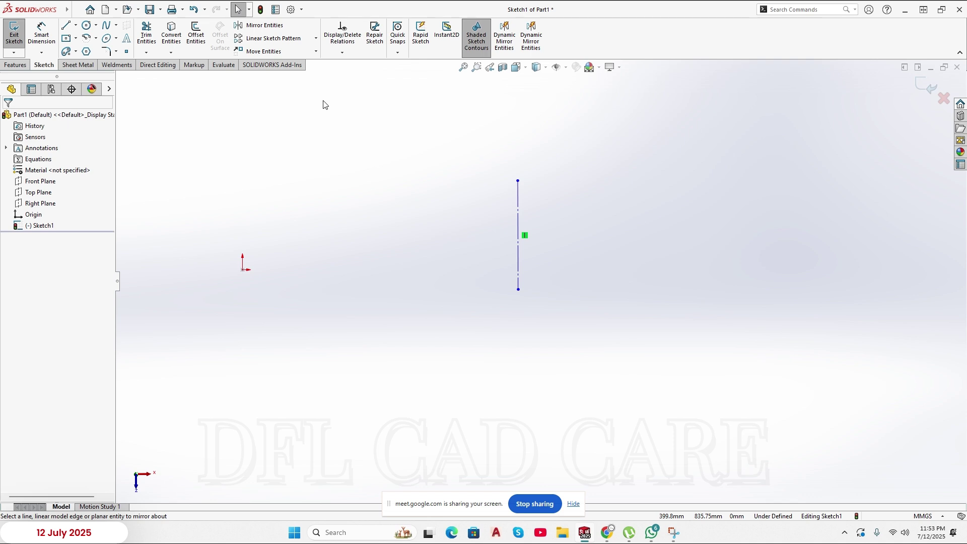
# - Search the commands for "dyna" and add Dynamic Mirror Entities to the sketch command bar beside the existing ones
pyautogui.click(316, 40)
pyautogui.click(305, 125)
pyautogui.click(805, 9)
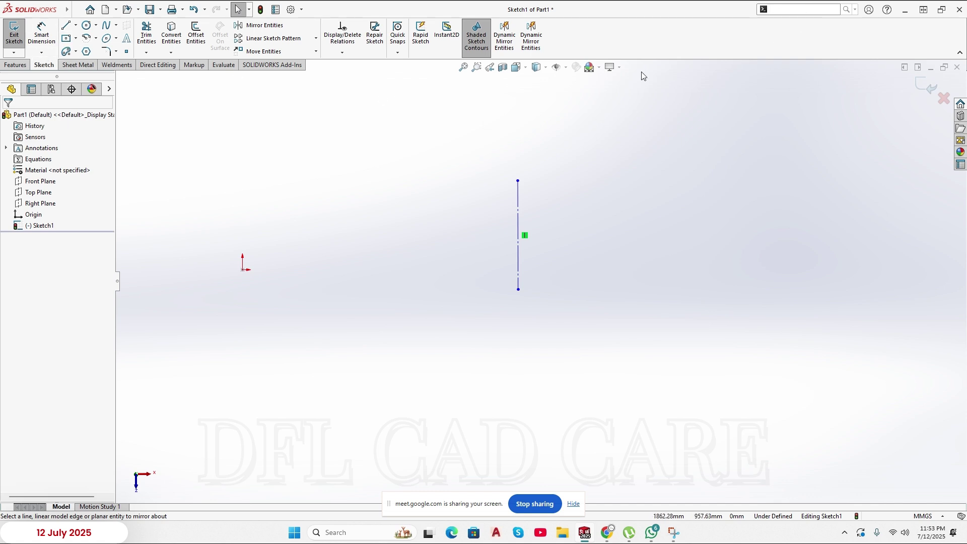
pyautogui.click(787, 7)
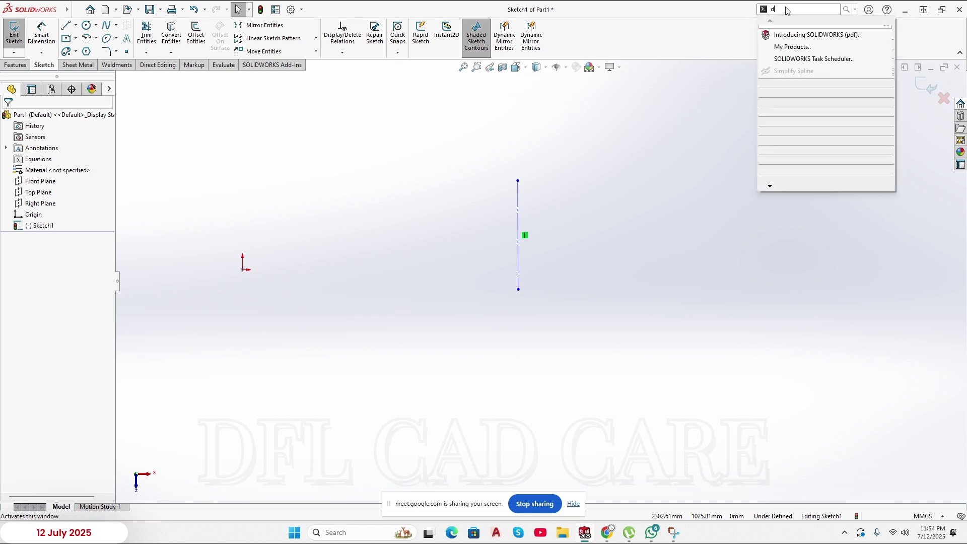
pyautogui.write('dyna')
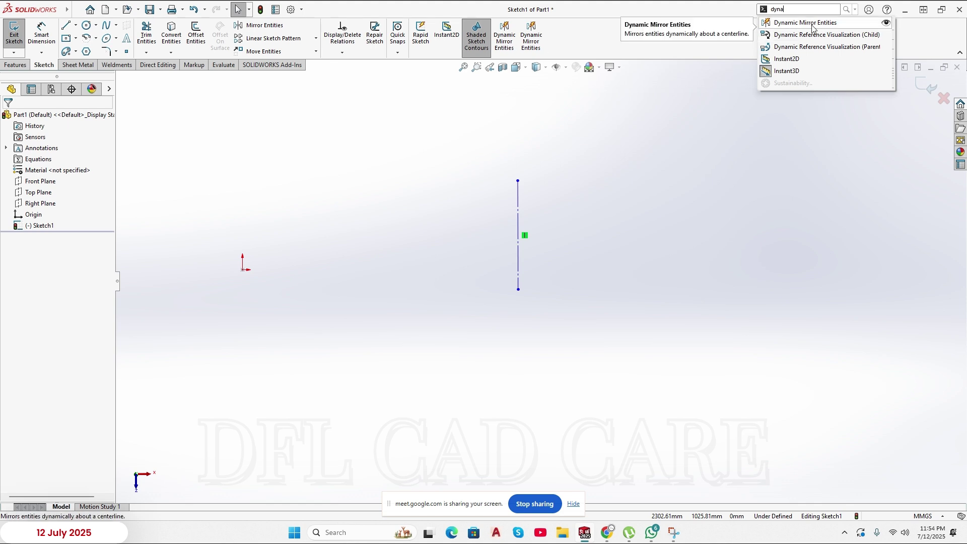
pyautogui.moveTo(816, 24); pyautogui.dragTo(582, 33)
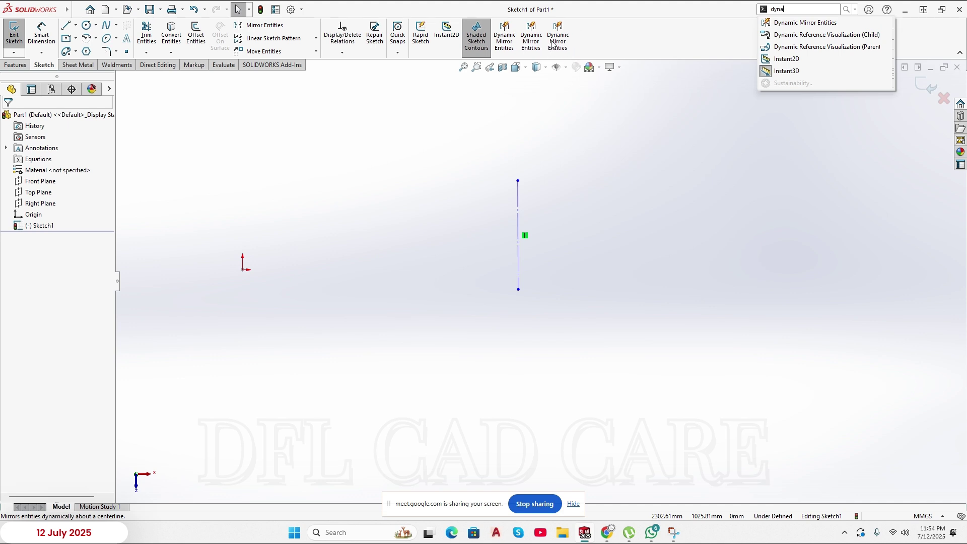
# - Activate Dynamic Mirror Entities about the vertical construction line
pyautogui.click(564, 49)
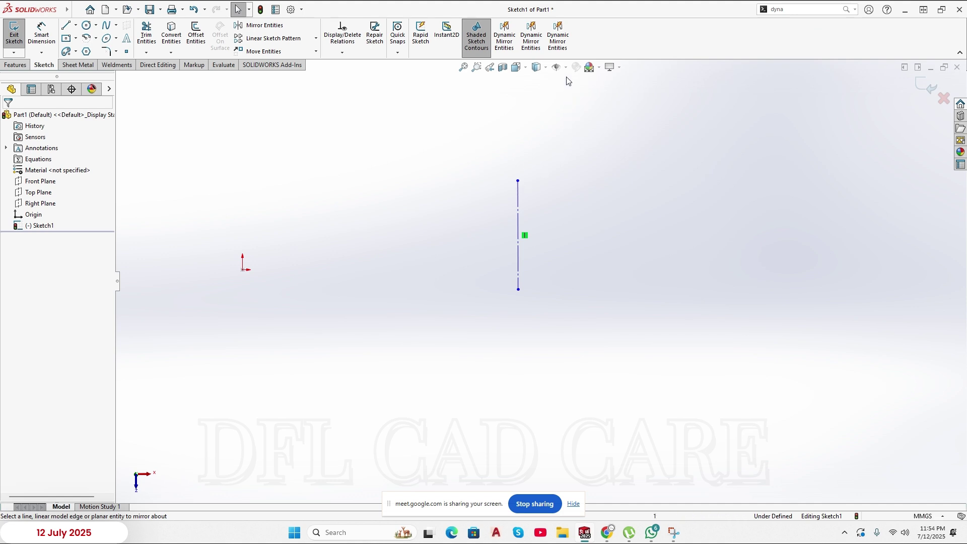
pyautogui.click(564, 44)
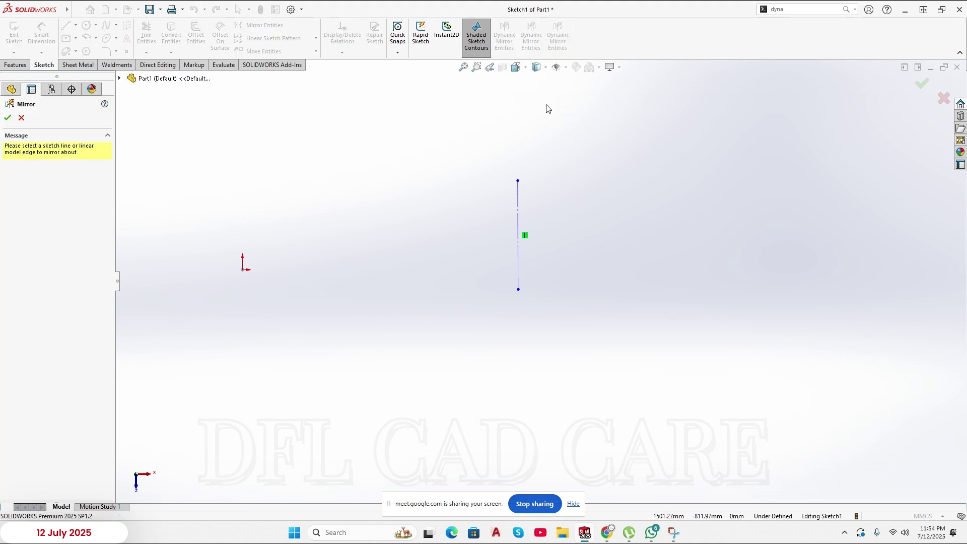
pyautogui.click(518, 196)
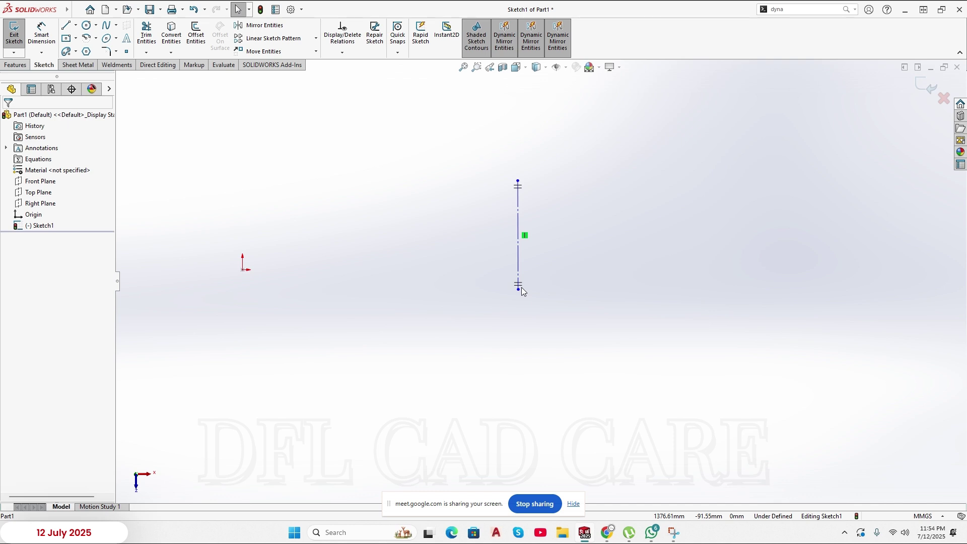
# - Draw a circle with a radius of about 176 mm between the origin and the vertical mirror line
pyautogui.click(87, 25)
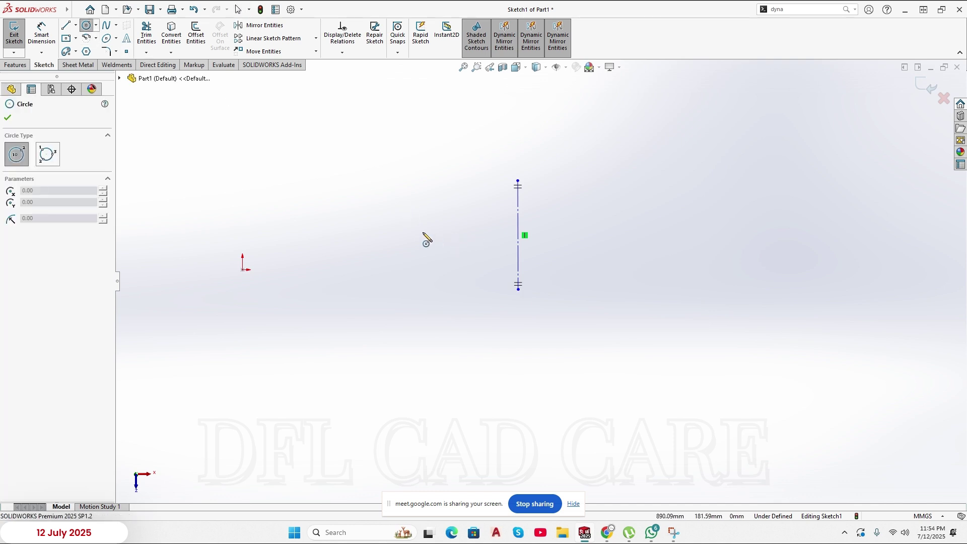
pyautogui.click(415, 227)
pyautogui.click(409, 262)
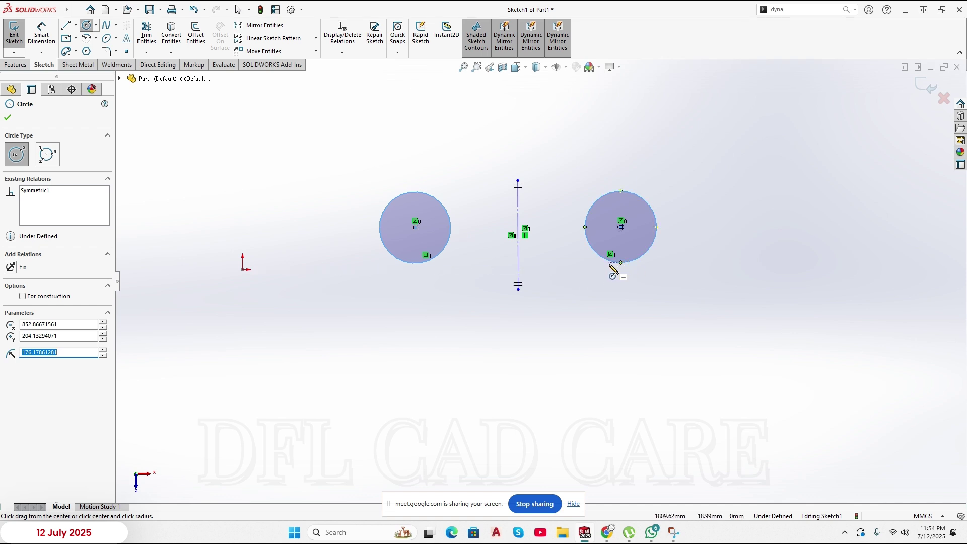
# - Draw a closed five-line profile with a 508 mm horizontal edge tangent to the circle's top and a corner at the circle's center
pyautogui.click(65, 25)
pyautogui.click(450, 164)
pyautogui.click(348, 164)
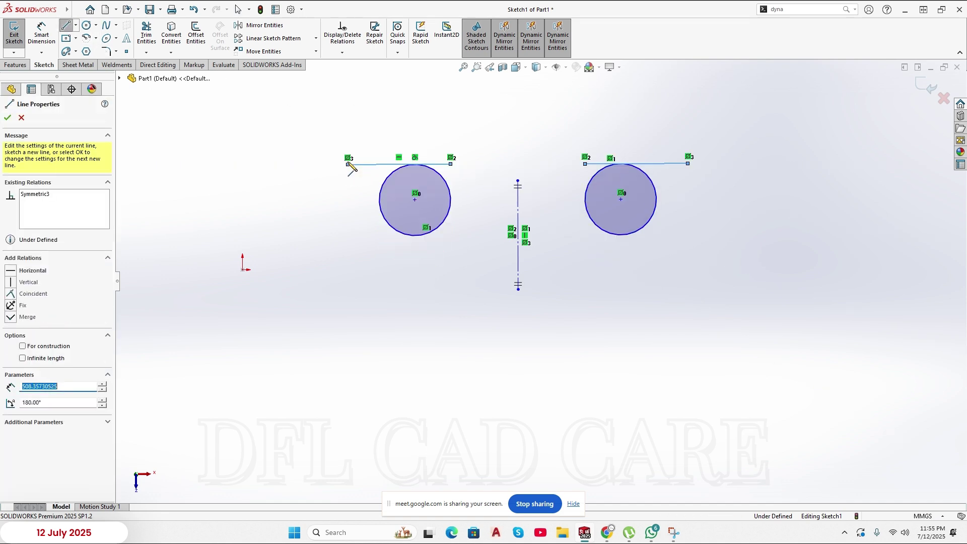
pyautogui.click(349, 275)
pyautogui.click(430, 275)
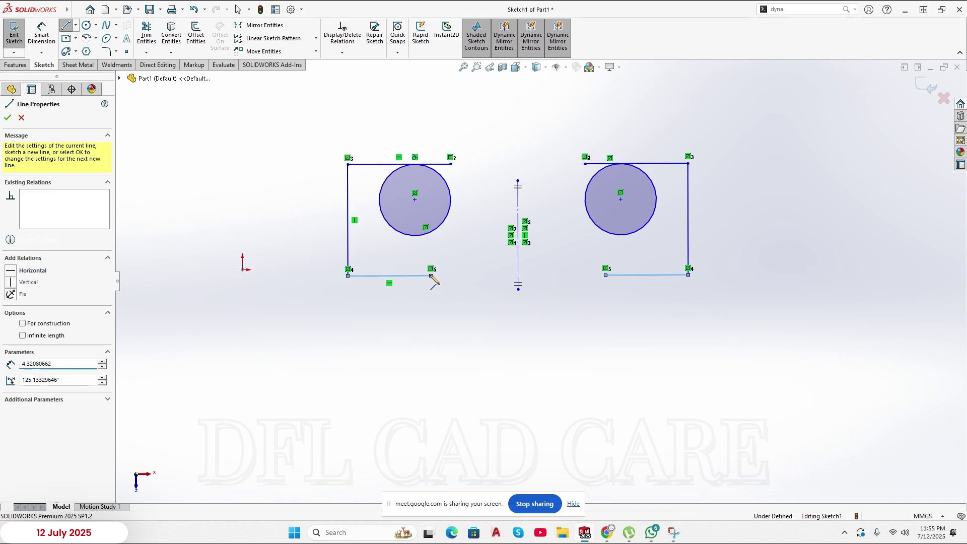
pyautogui.click(415, 199)
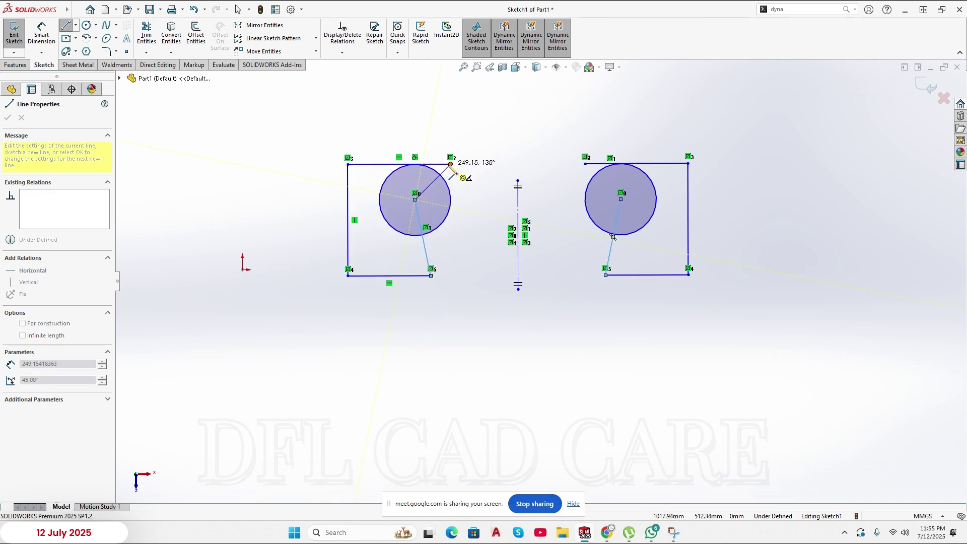
pyautogui.click(451, 163)
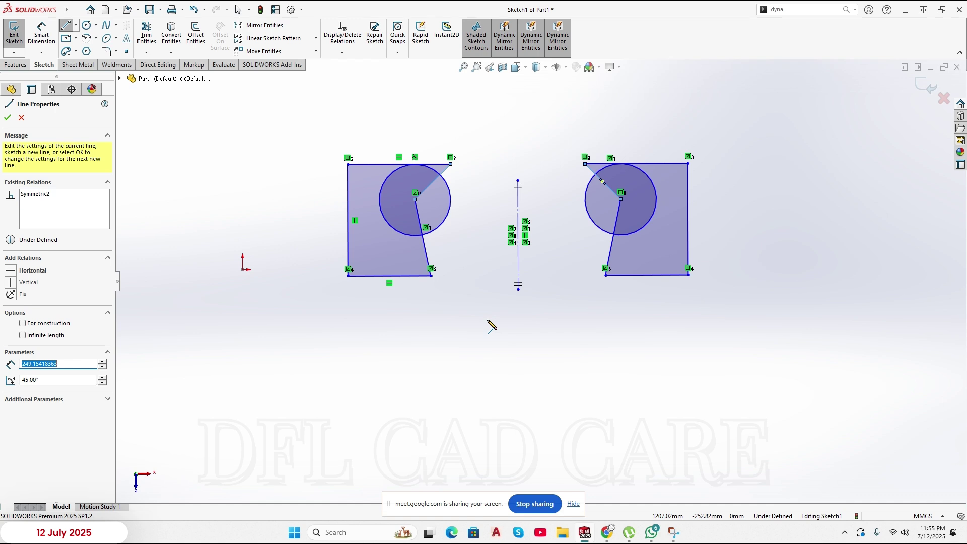
# - Draw a six-sided polygon above the origin using an inscribed circle about 353 mm in diameter
pyautogui.click(86, 52)
pyautogui.click(216, 174)
pyautogui.click(233, 209)
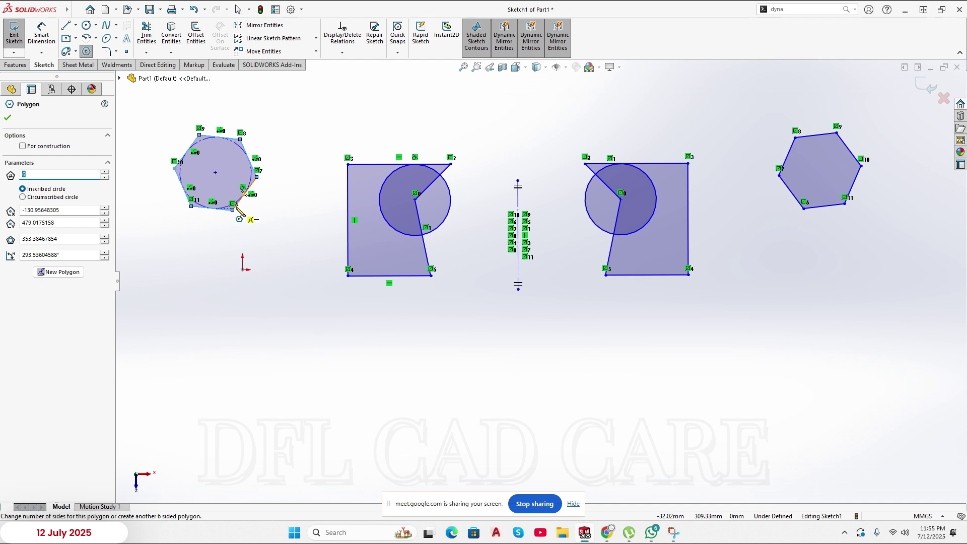
# - Examine the search scope options and keep the search set to Commands
pyautogui.click(799, 8)
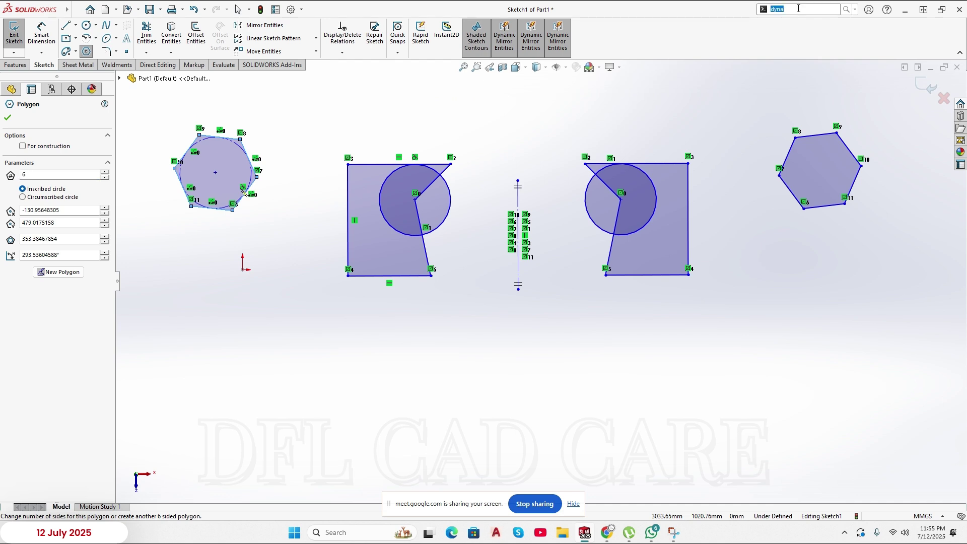
pyautogui.click(855, 10)
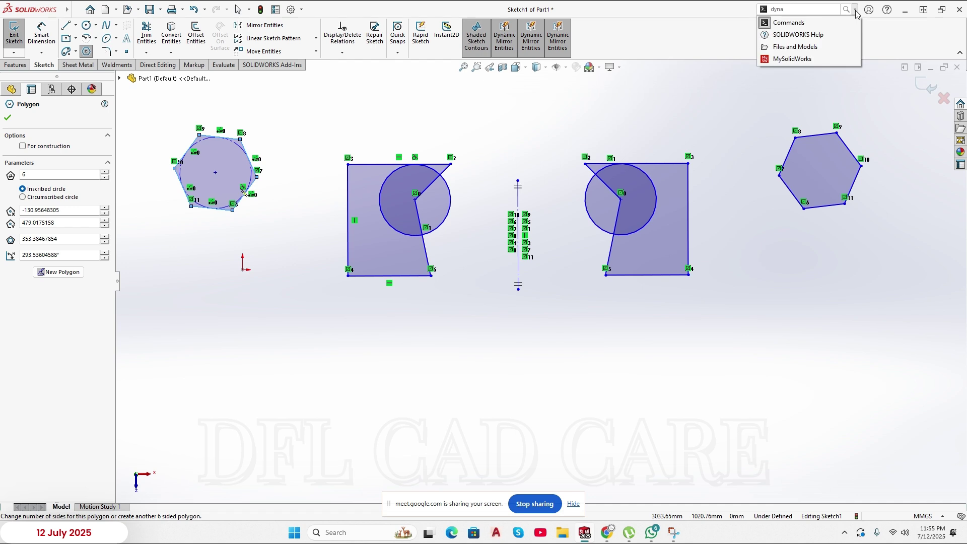
pyautogui.click(802, 27)
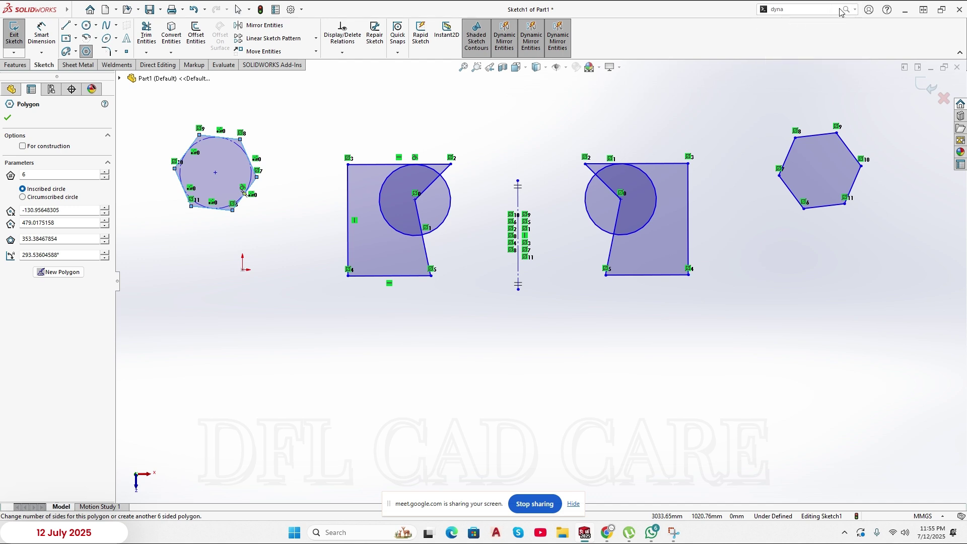
pyautogui.click(855, 10)
pyautogui.click(811, 26)
pyautogui.click(808, 9)
pyautogui.click(855, 9)
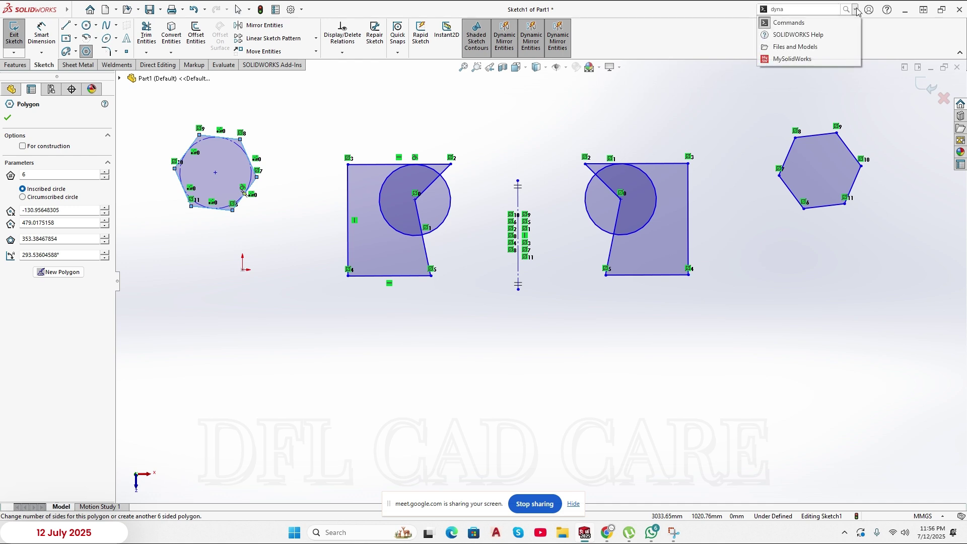
pyautogui.click(808, 24)
pyautogui.click(803, 12)
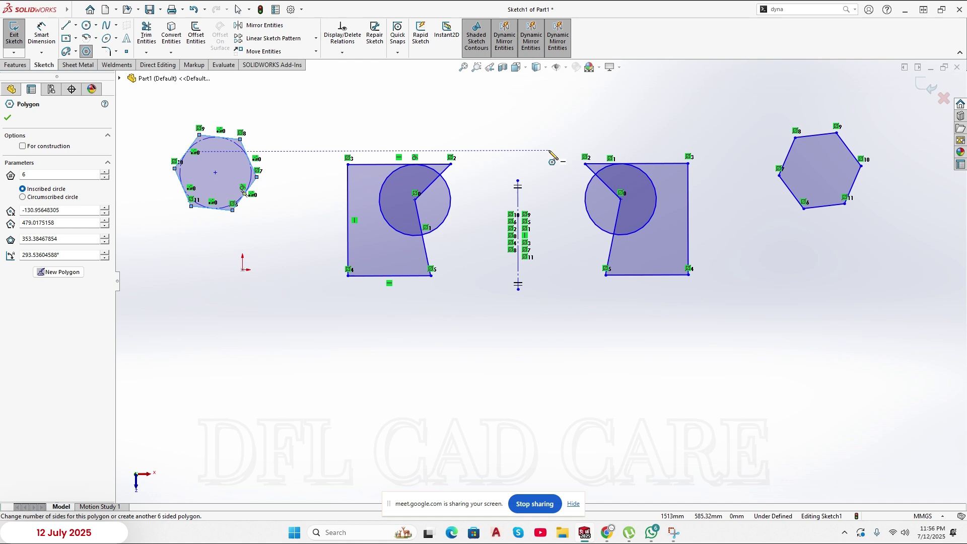
pyautogui.scroll(3, 573, 241)
pyautogui.scroll(1, 570, 236)
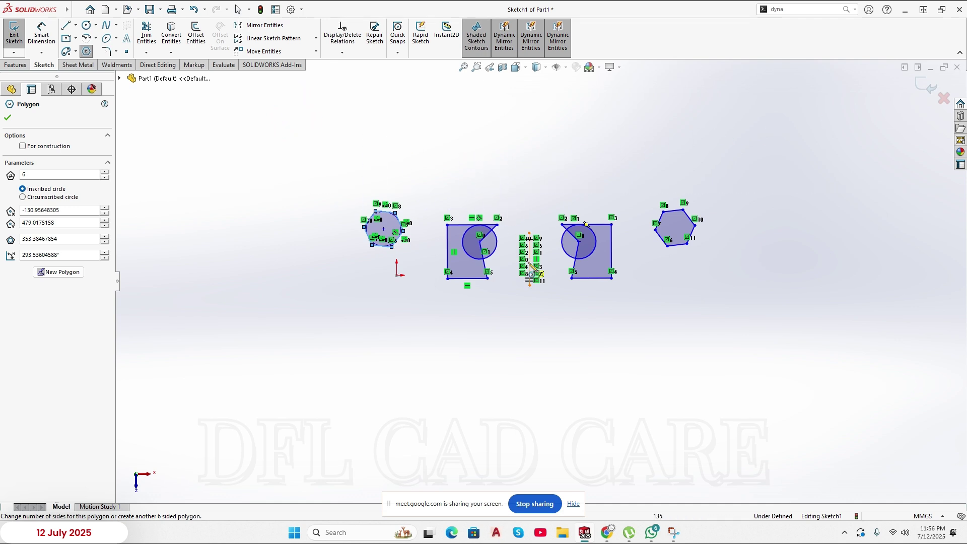
pyautogui.scroll(-4, 548, 259)
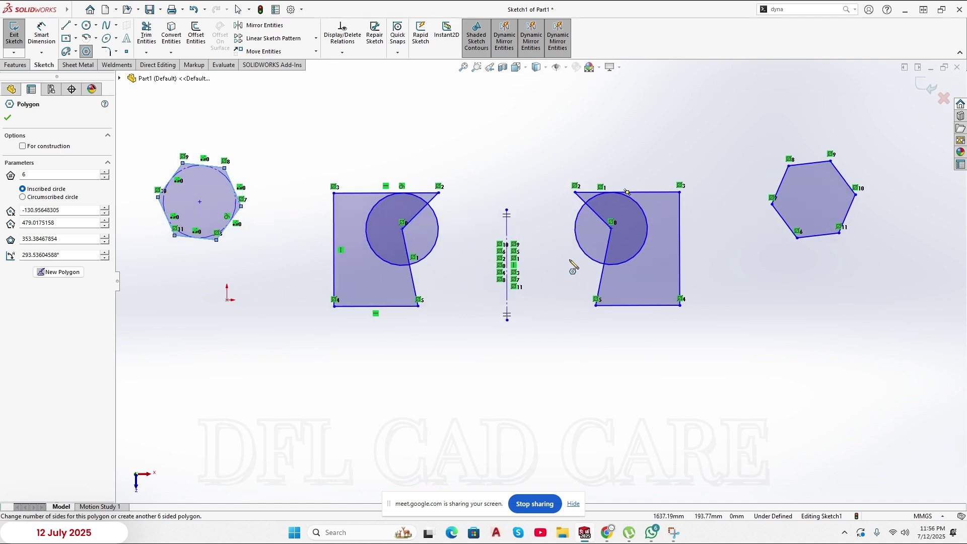
pyautogui.scroll(3, 664, 304)
pyautogui.scroll(-2, 692, 315)
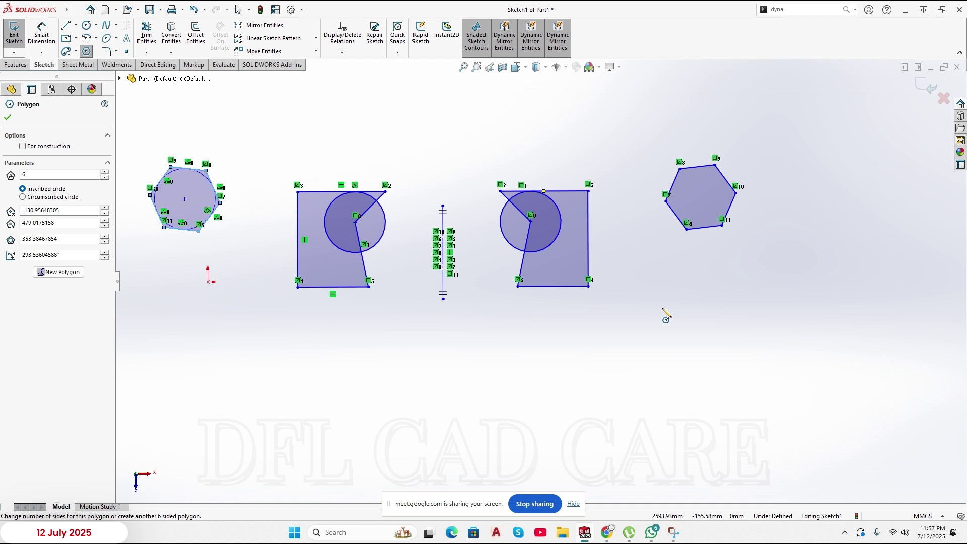
pyautogui.press('f')
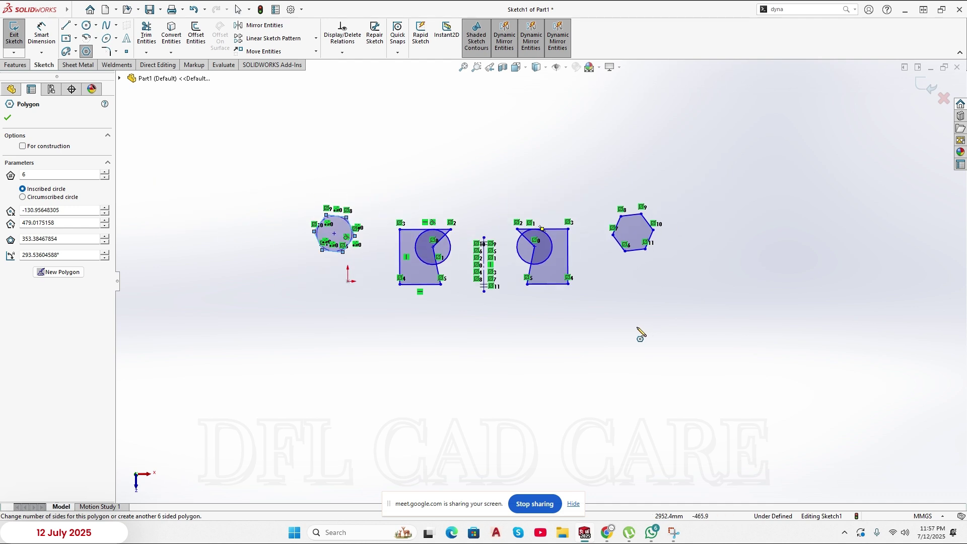
# - Draw a nearly vertical line on the outer side of the original polygon with dynamic mirroring active
pyautogui.click(66, 26)
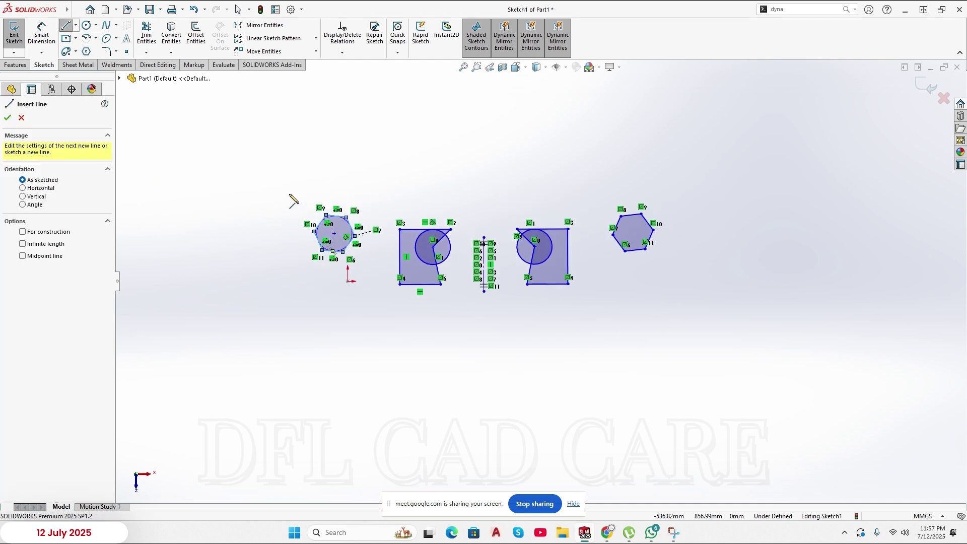
pyautogui.click(257, 177)
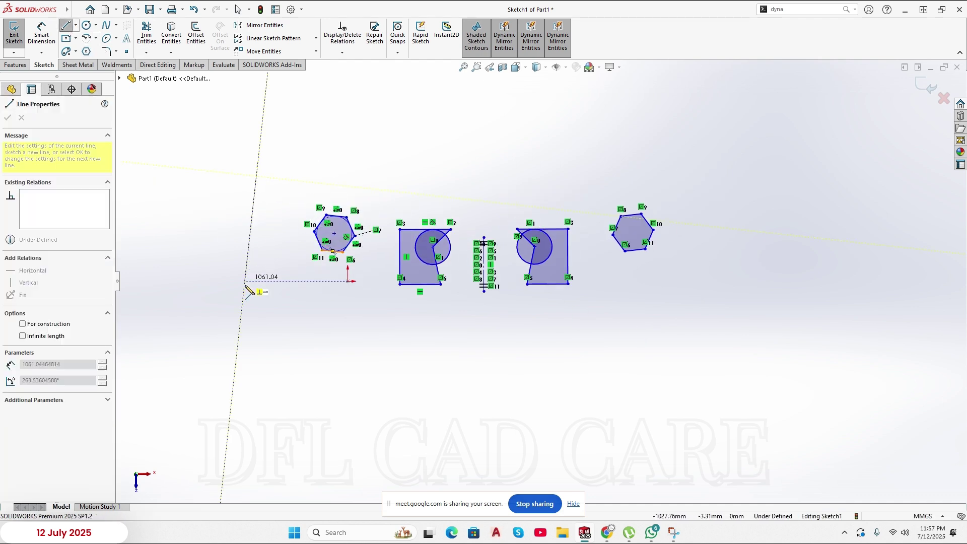
pyautogui.click(253, 314)
pyautogui.rightClick(269, 292)
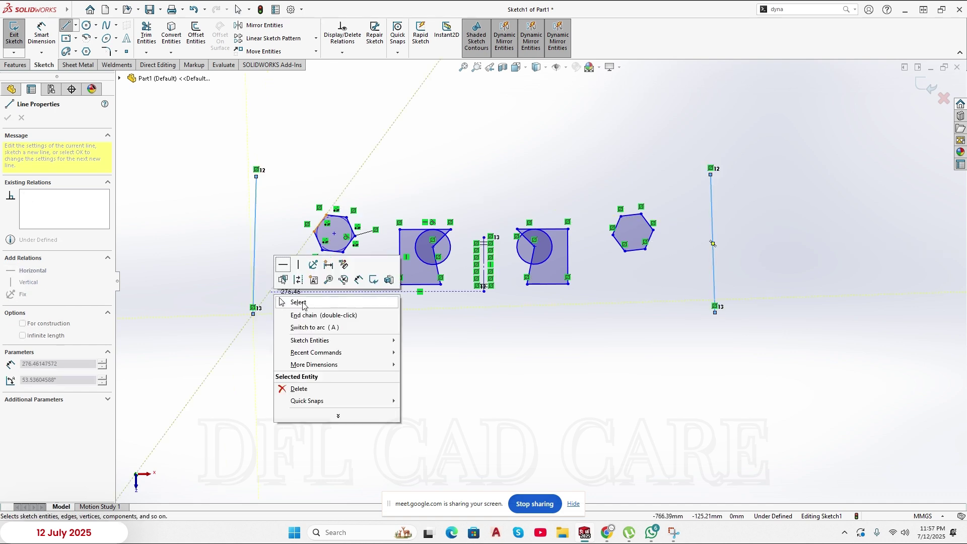
pyautogui.click(299, 302)
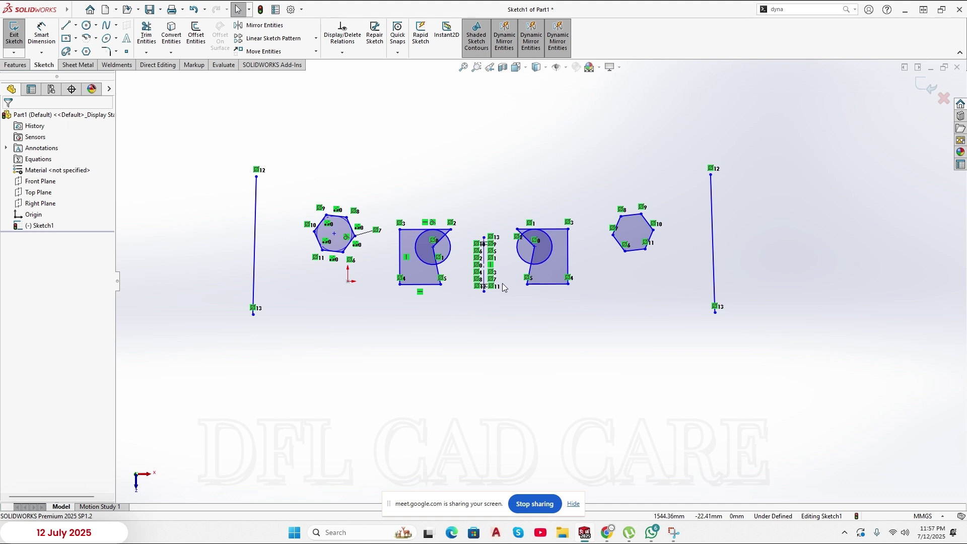
# - Inspect the symmetry marks on the vertical mirror line and turn off Dynamic Mirror Entities
pyautogui.scroll(-8, 504, 287)
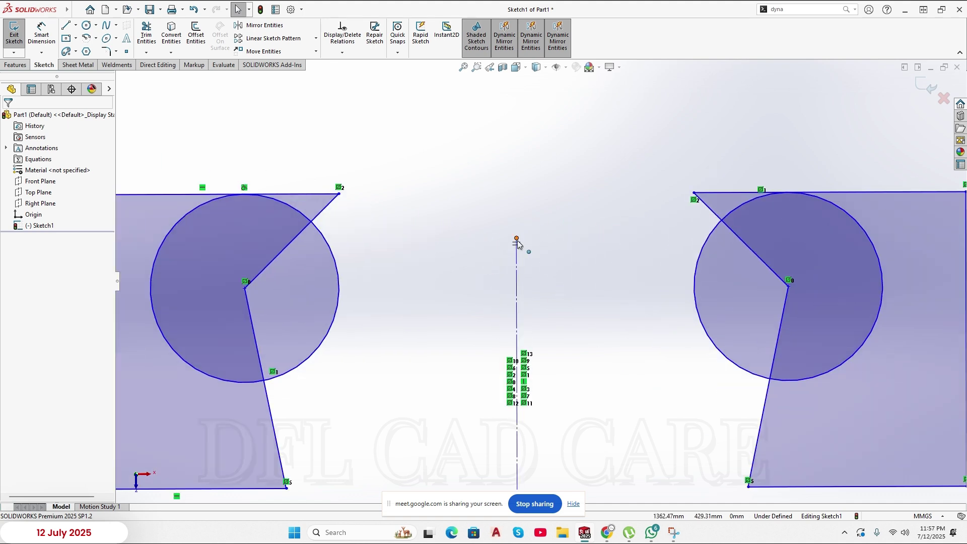
pyautogui.moveTo(532, 261); pyautogui.dragTo(534, 262)
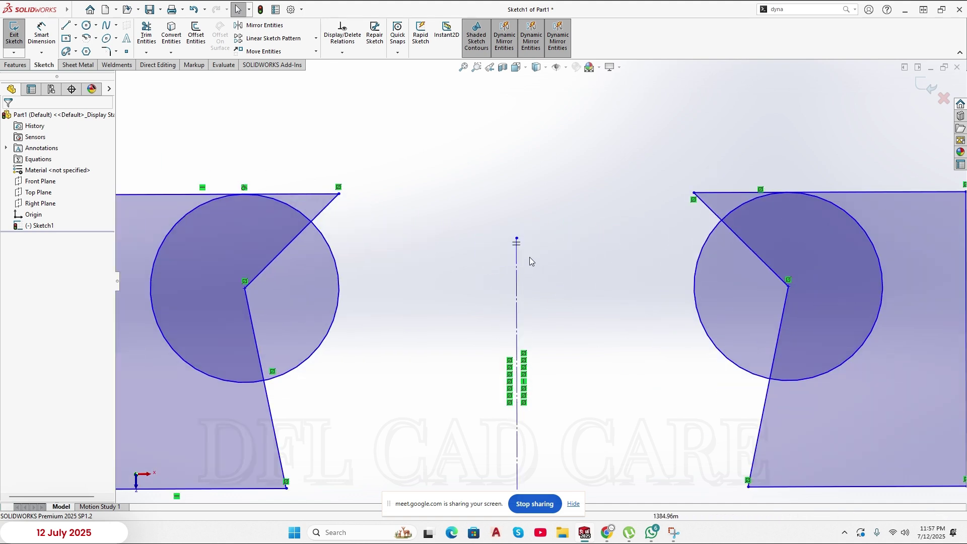
pyautogui.scroll(6, 540, 285)
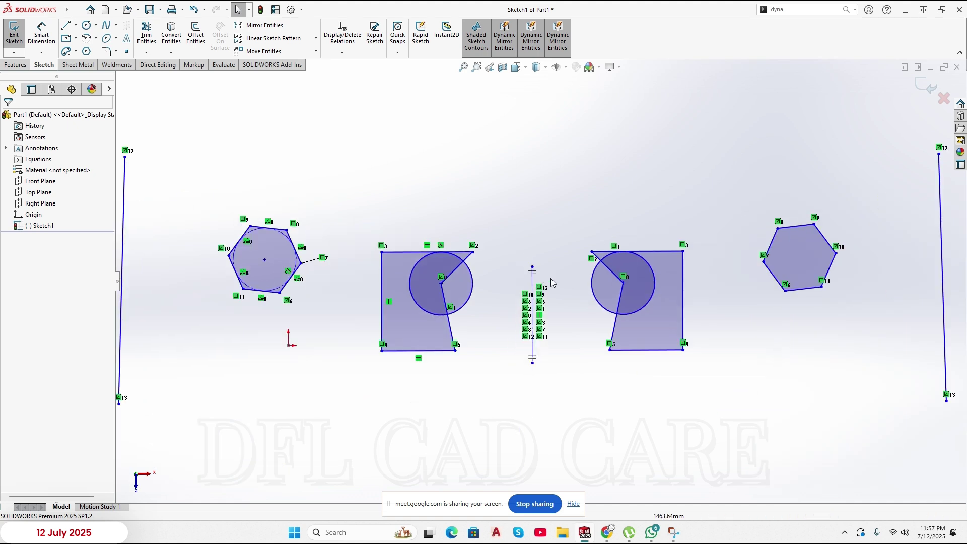
pyautogui.scroll(2, 557, 287)
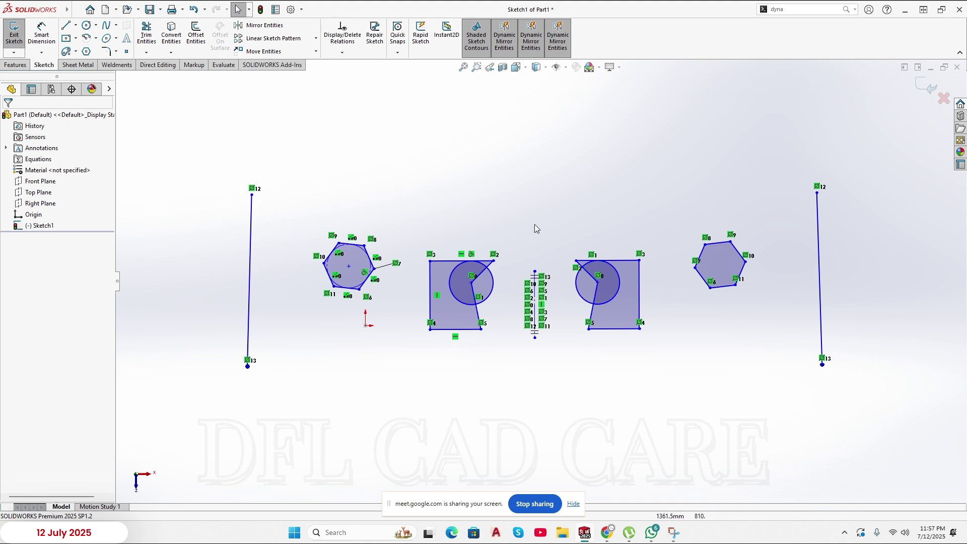
pyautogui.click(65, 25)
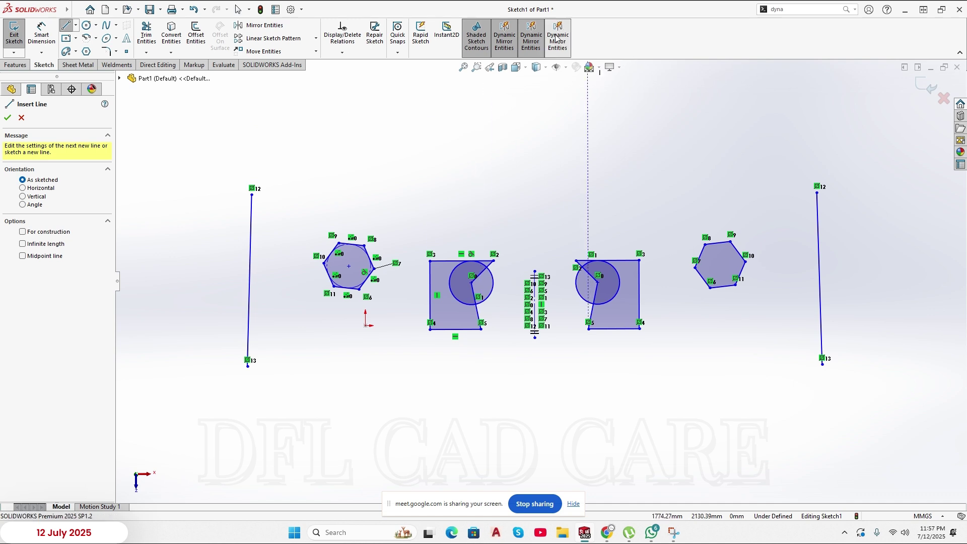
pyautogui.press('Escape')
pyautogui.scroll(3, 568, 166)
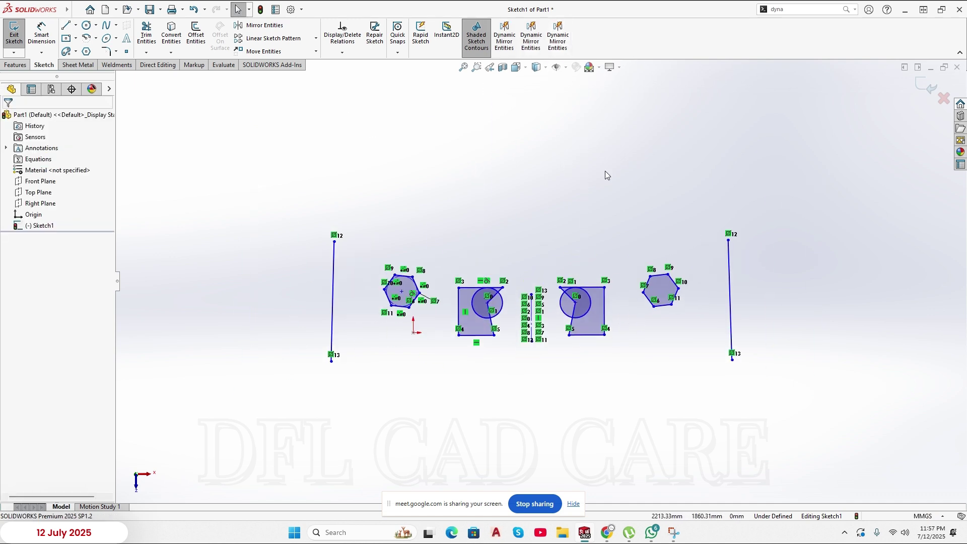
# - Draw a line about 2738 mm long above the existing geometry and make it horizontal
pyautogui.press('l')
pyautogui.click(531, 142)
pyautogui.click(294, 141)
pyautogui.rightClick(295, 144)
pyautogui.click(325, 150)
pyautogui.click(361, 144)
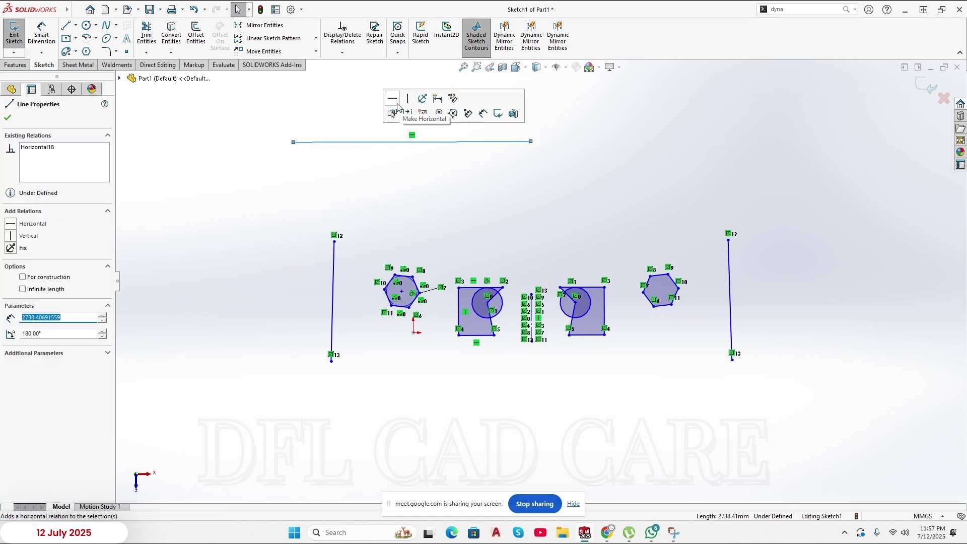
pyautogui.click(355, 178)
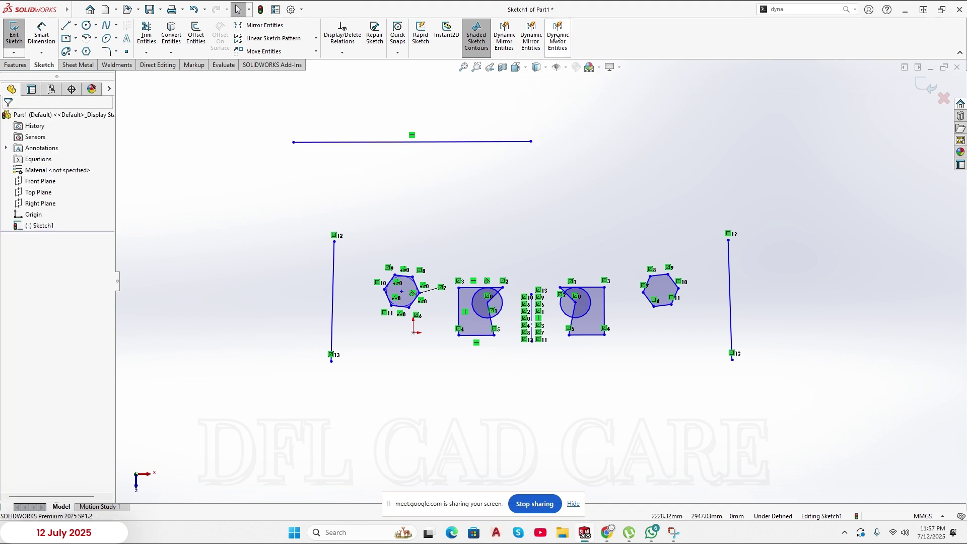
# - Activate Dynamic Mirror Entities about the horizontal line and draw a circle with a radius of about 209 mm above it
pyautogui.click(465, 145)
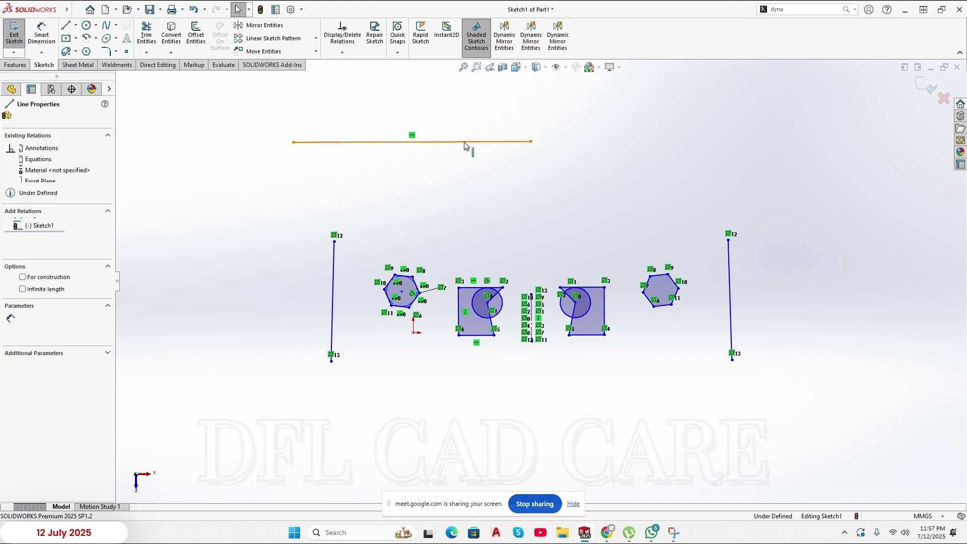
pyautogui.click(556, 43)
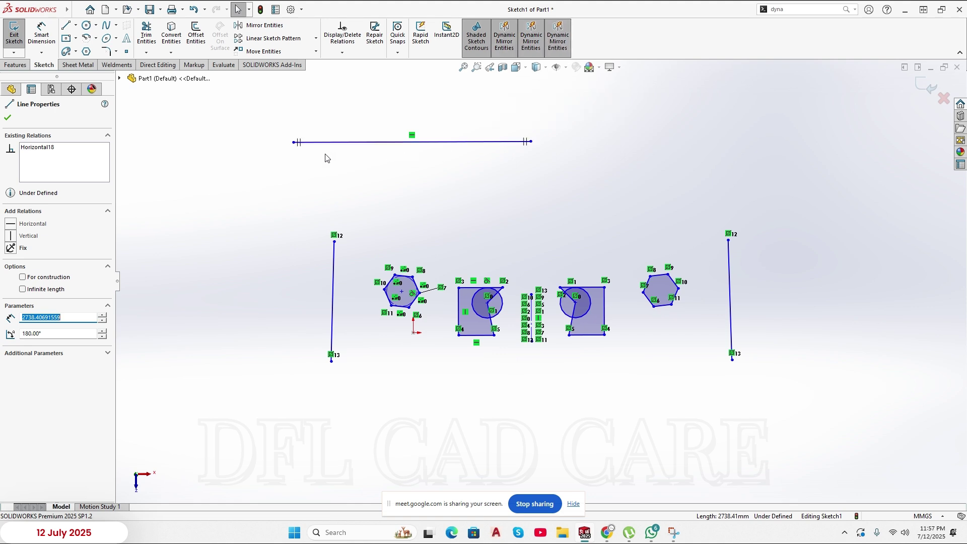
pyautogui.press('z')
pyautogui.click(87, 26)
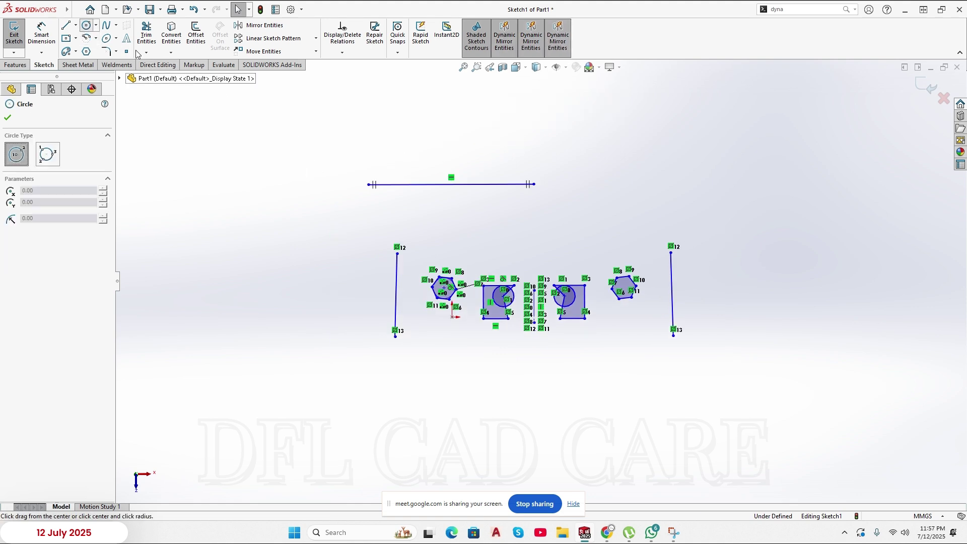
pyautogui.click(432, 142)
pyautogui.click(443, 146)
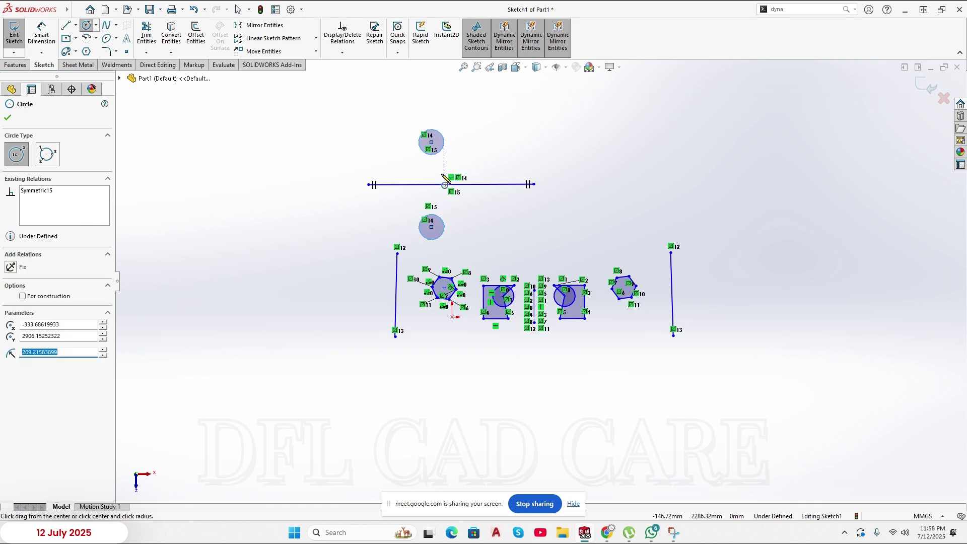
pyautogui.press('Escape')
# - Draw three connected lines from the circle's top, the second about 603 mm long and the third dropping about 496 mm to the mirror line's level
pyautogui.click(65, 25)
pyautogui.click(432, 142)
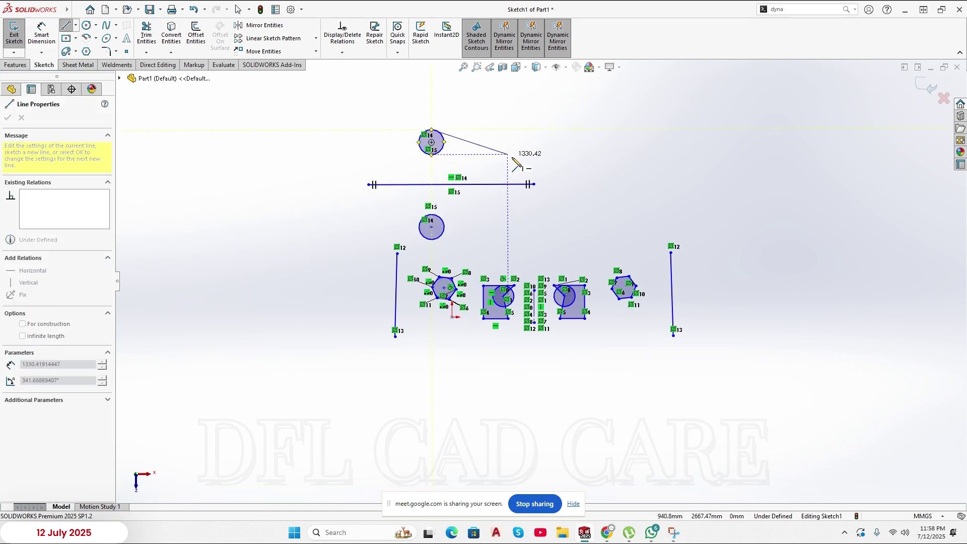
pyautogui.click(539, 168)
pyautogui.click(572, 154)
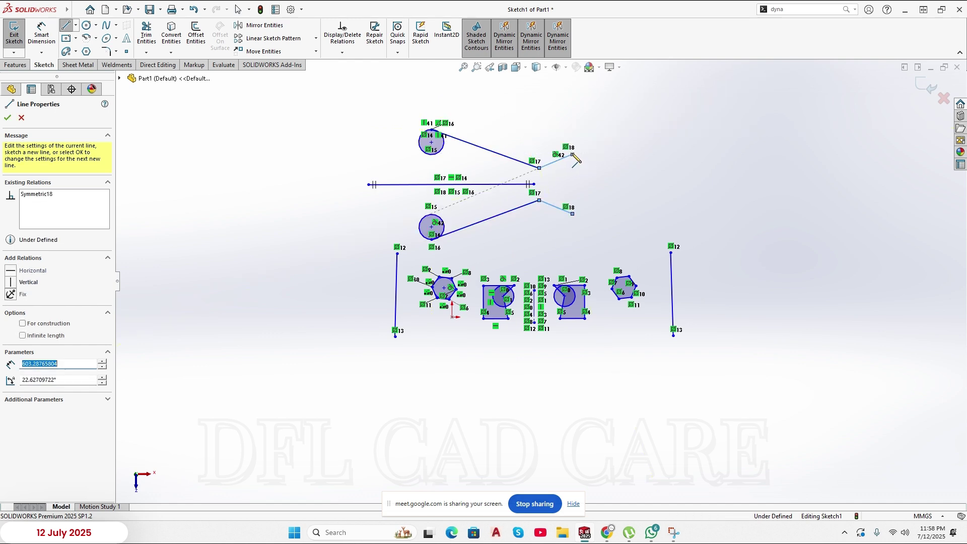
pyautogui.doubleClick(573, 184)
pyautogui.rightClick(657, 156)
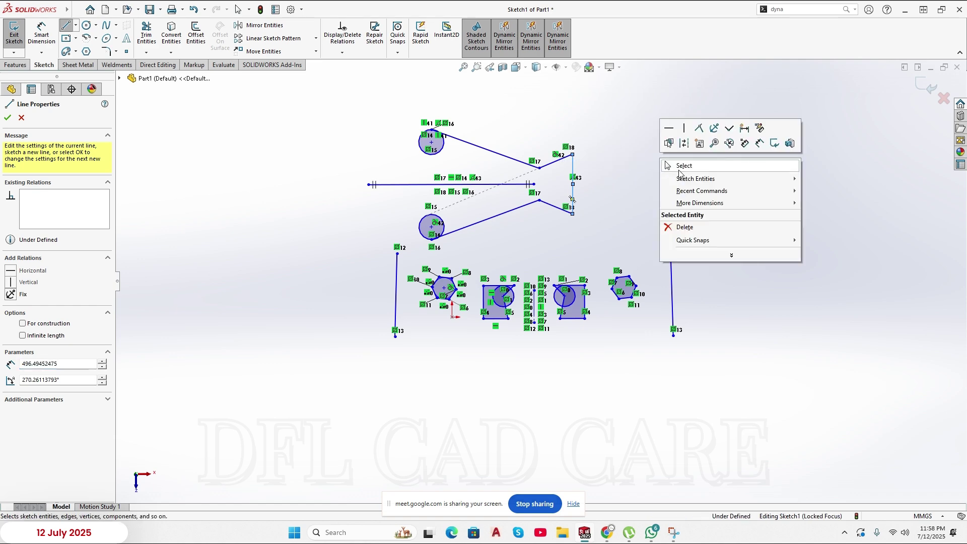
pyautogui.click(669, 167)
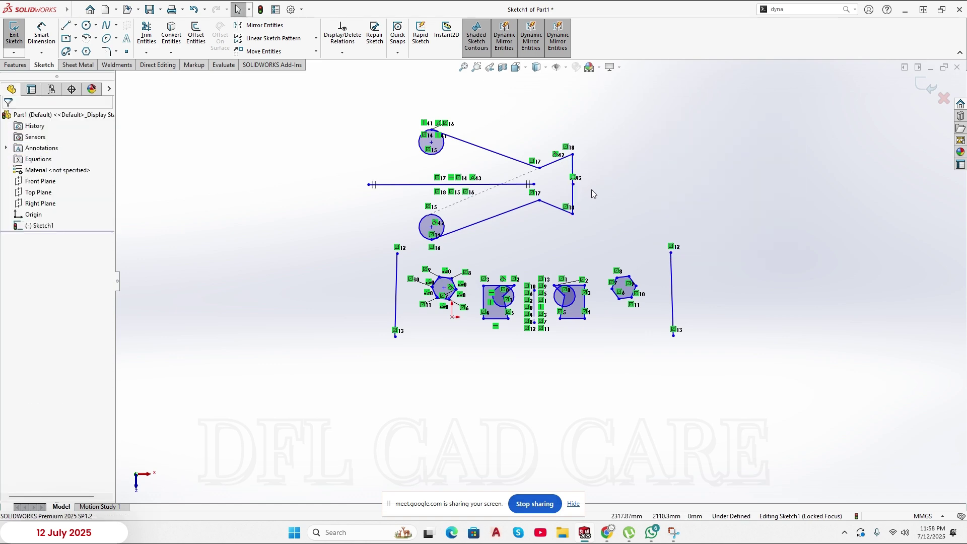
# - Select and delete all the geometry in the sketch
pyautogui.scroll(2, 592, 189)
pyautogui.scroll(-2, 592, 189)
pyautogui.moveTo(737, 134)
pyautogui.mouseDown()
pyautogui.moveTo(517, 307)
pyautogui.moveTo(315, 404)
pyautogui.mouseUp()
pyautogui.press('Delete')
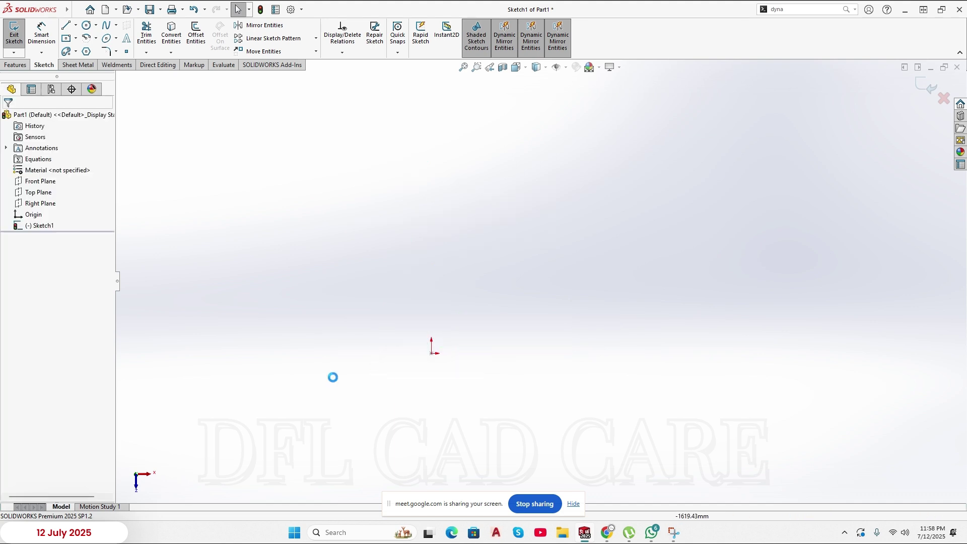
pyautogui.click(546, 265)
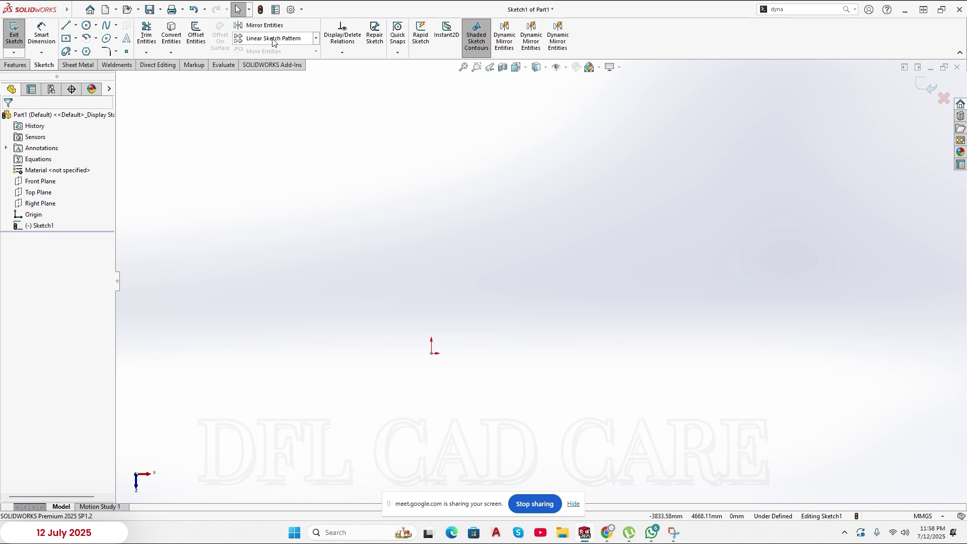
# - Draw a center rectangle about 767 mm wide and 1298 mm high directly above the origin
pyautogui.click(317, 39)
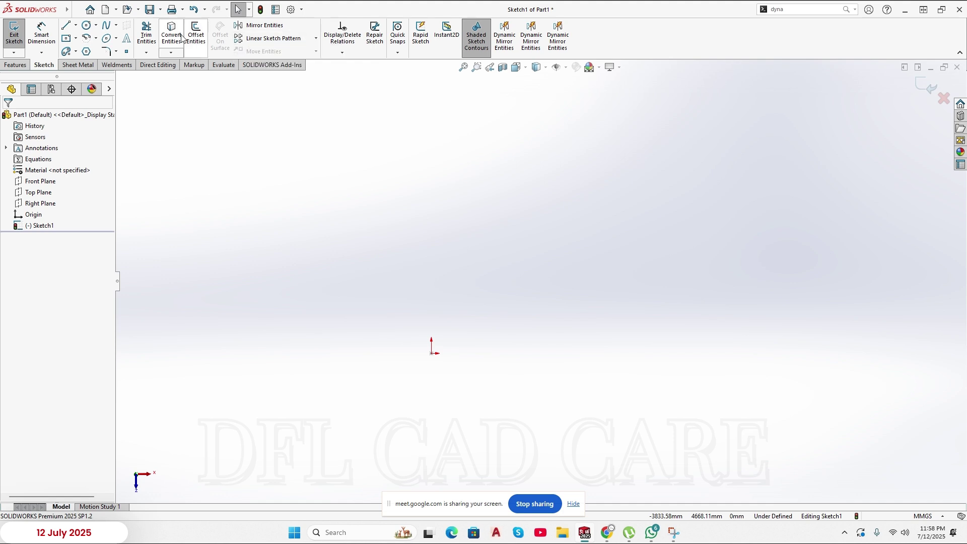
pyautogui.click(66, 39)
pyautogui.click(431, 241)
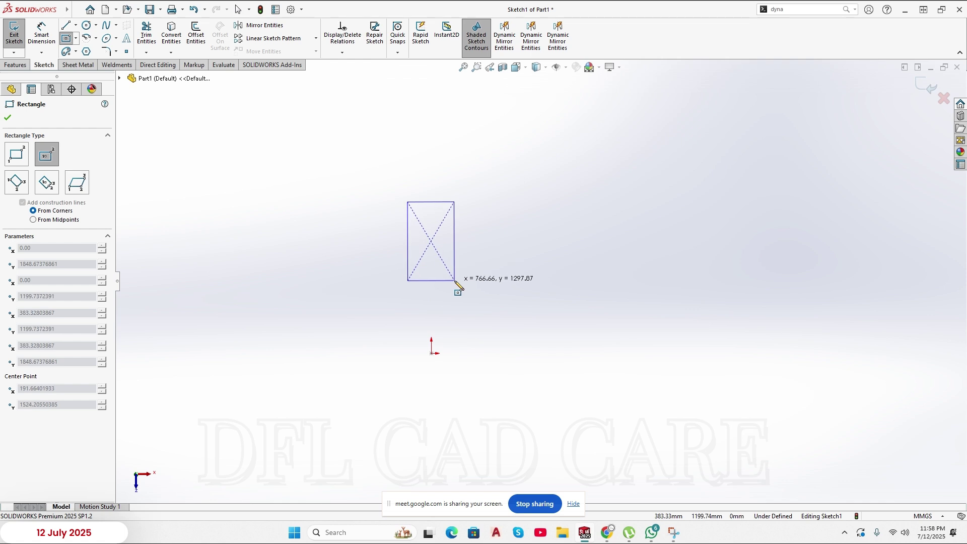
pyautogui.click(454, 280)
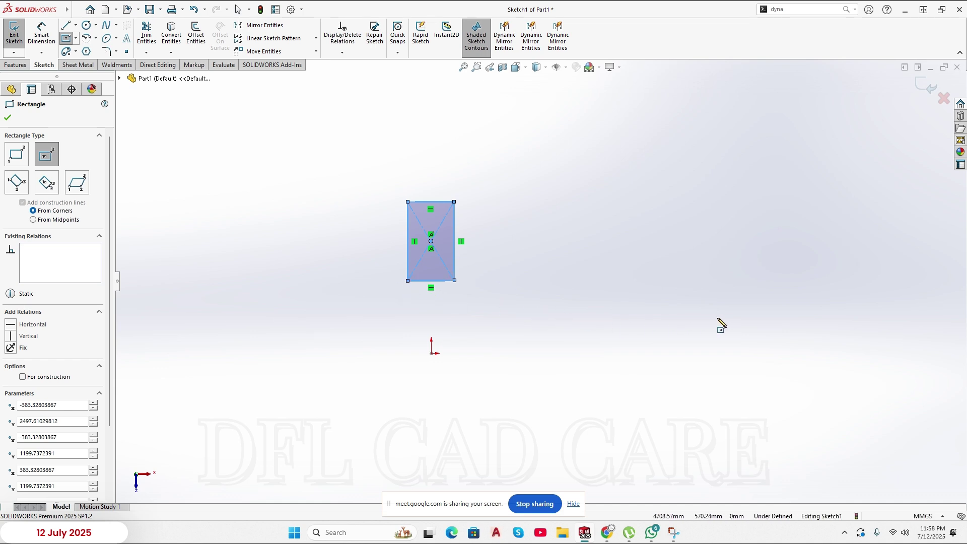
# - Start a Linear Sketch Pattern of the rectangle along the X-axis with 5 instances and 30 mm spacing
pyautogui.click(279, 39)
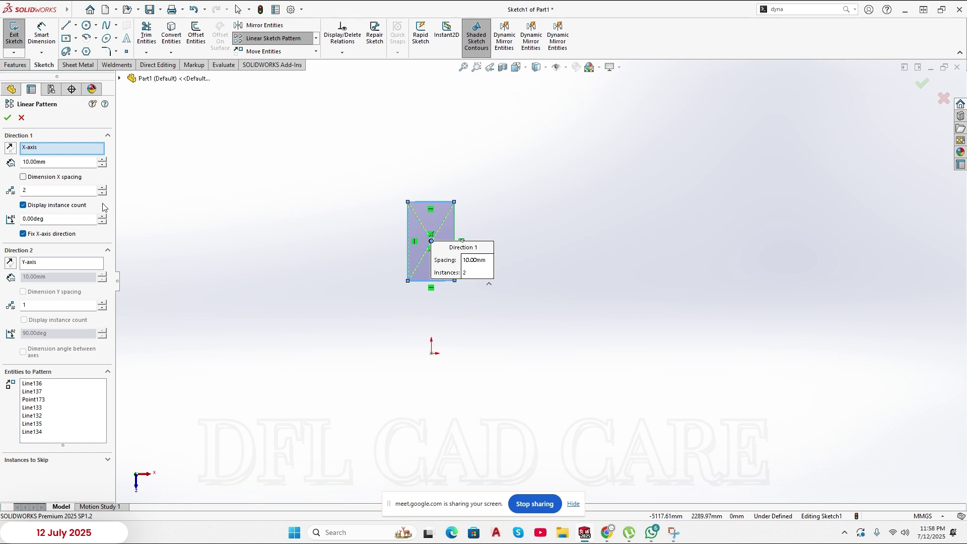
pyautogui.doubleClick(30, 190)
pyautogui.doubleClick(26, 160)
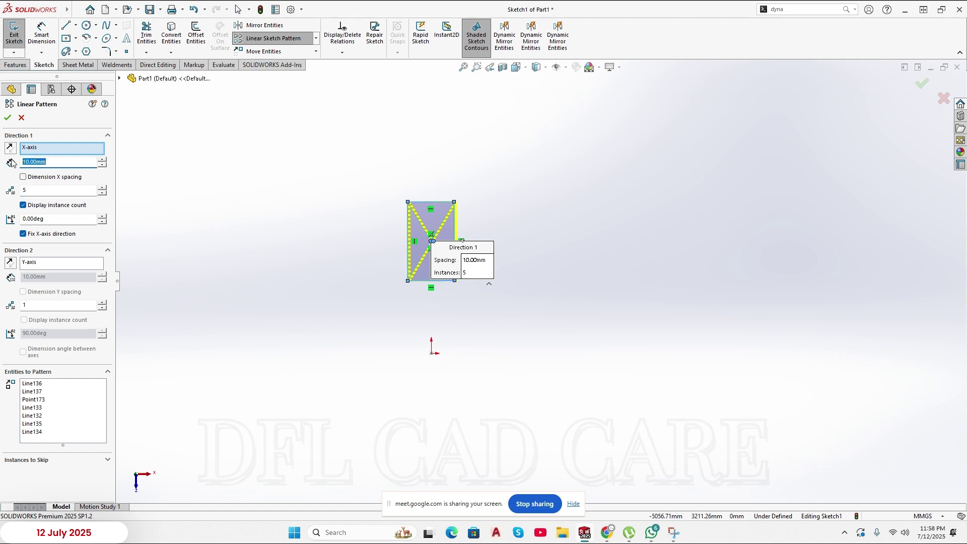
pyautogui.write('30')
pyautogui.press('Return')
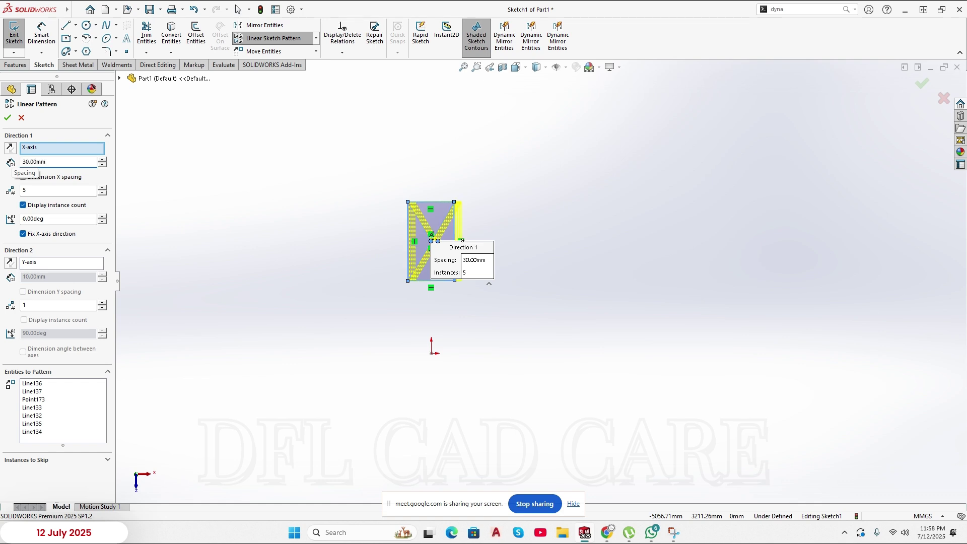
# - Try a 200 mm spacing for the X-axis pattern
pyautogui.moveTo(49, 162); pyautogui.dragTo(18, 170)
pyautogui.write('200')
pyautogui.press('Return')
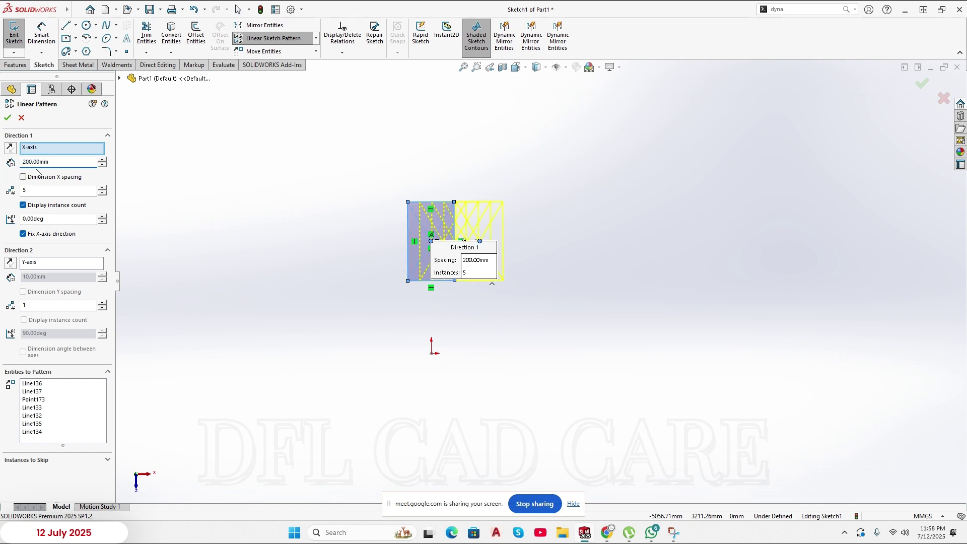
# - Set the X-axis pattern spacing to 1000 mm and accept the linear pattern
pyautogui.moveTo(46, 161); pyautogui.dragTo(3, 167)
pyautogui.write('1000')
pyautogui.press('Return')
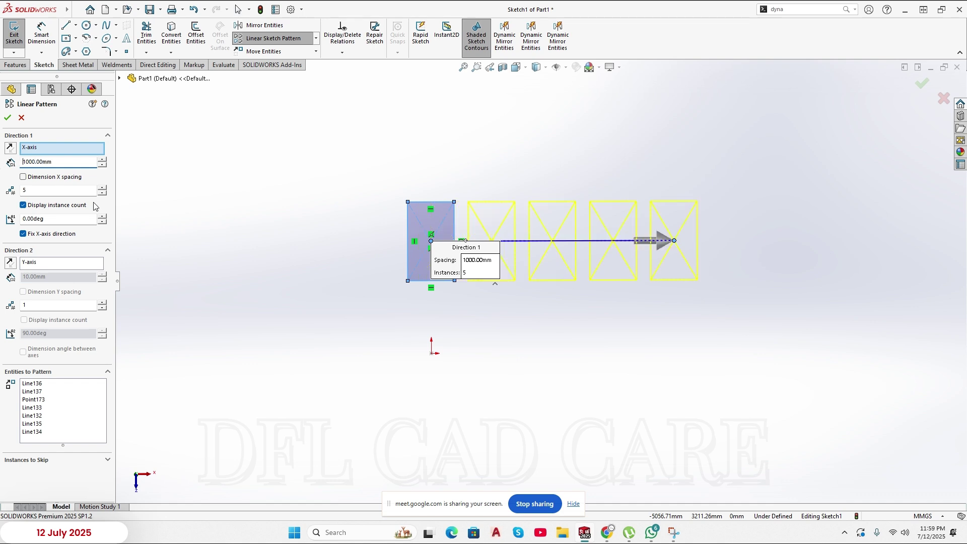
pyautogui.scroll(-3, 430, 247)
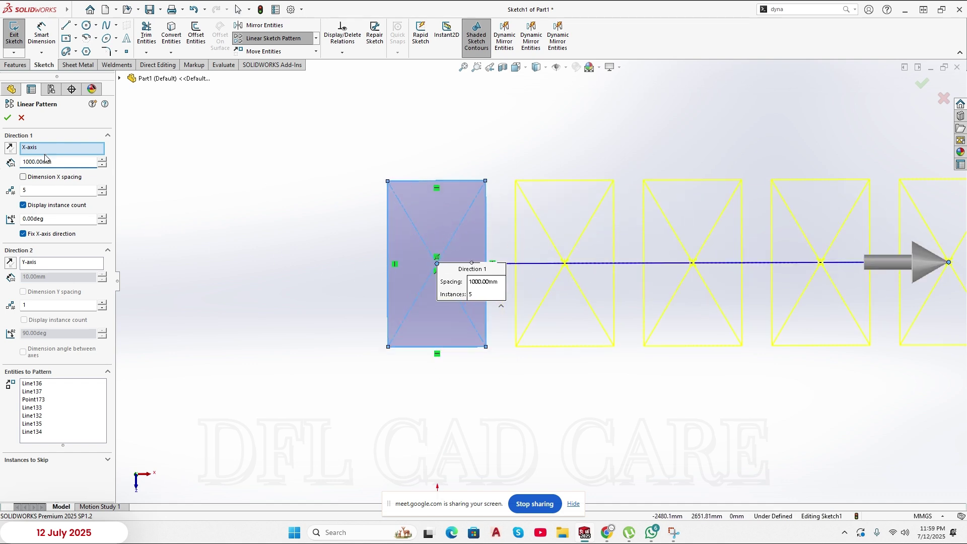
pyautogui.moveTo(56, 162); pyautogui.dragTo(7, 165)
pyautogui.scroll(3, 637, 333)
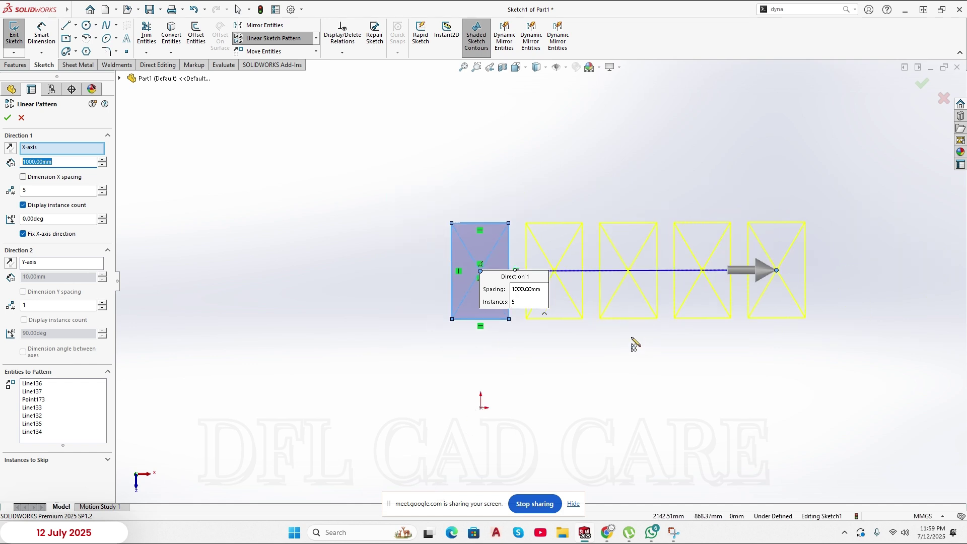
pyautogui.click(9, 119)
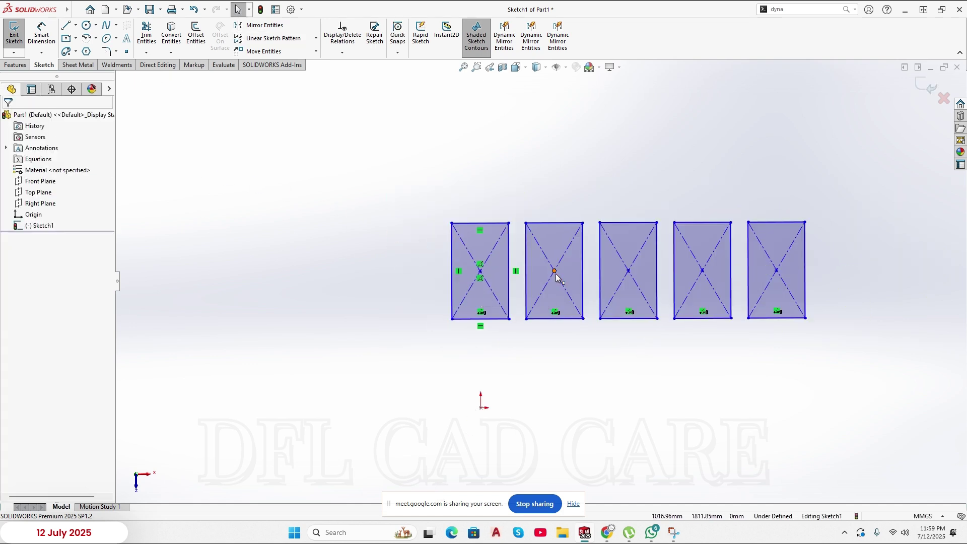
# - Widen the pattern spacing by moving the second rectangle's center point to about X 2091 mm
pyautogui.moveTo(556, 275); pyautogui.dragTo(635, 274)
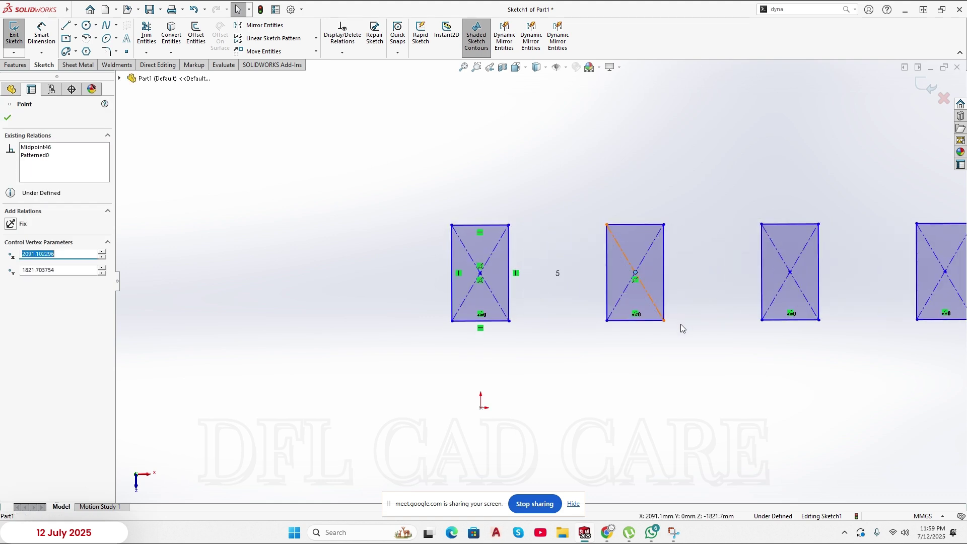
pyautogui.scroll(3, 806, 311)
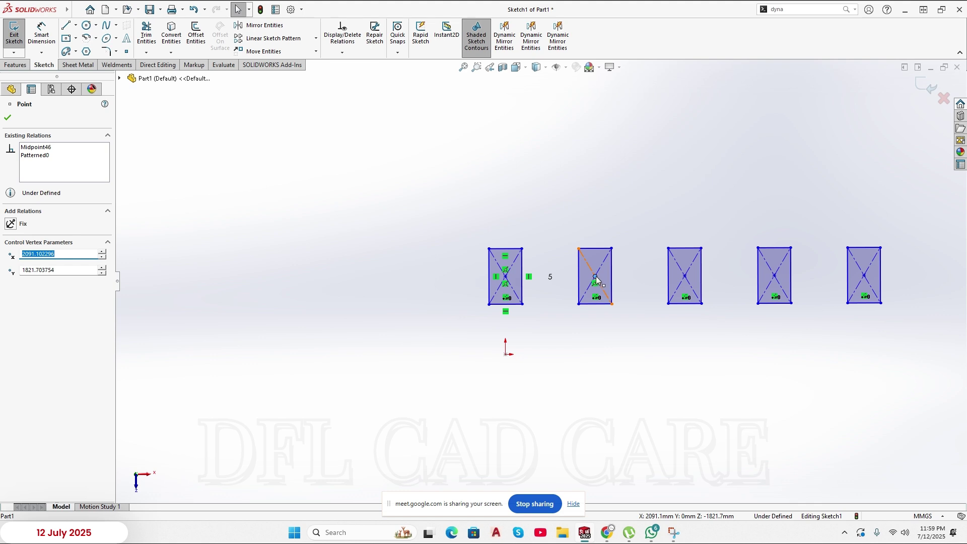
# - Shift the row of patterned rectangles downward, and delete all five rectangles together with the leftover sketch point
pyautogui.moveTo(595, 277)
pyautogui.mouseDown()
pyautogui.moveTo(587, 281)
pyautogui.moveTo(597, 287)
pyautogui.mouseUp()
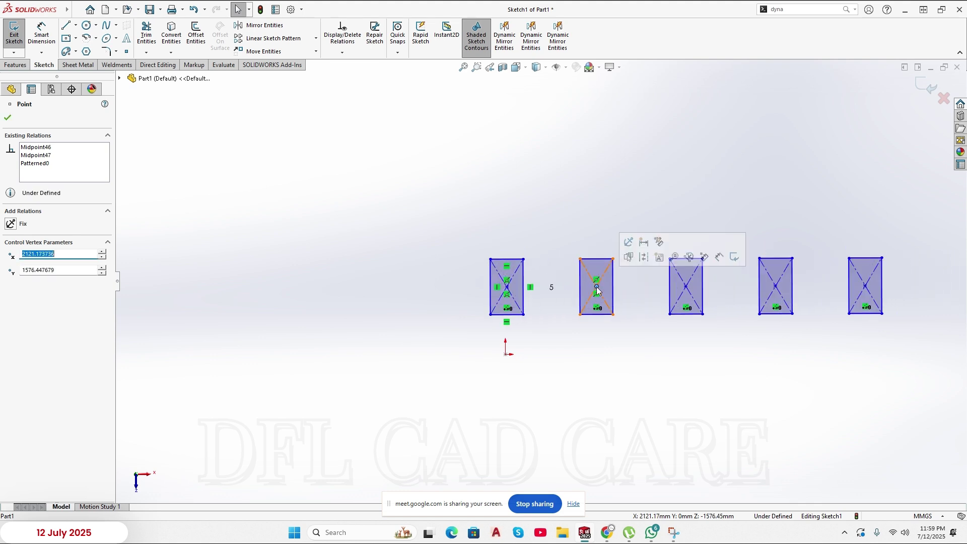
pyautogui.click(663, 371)
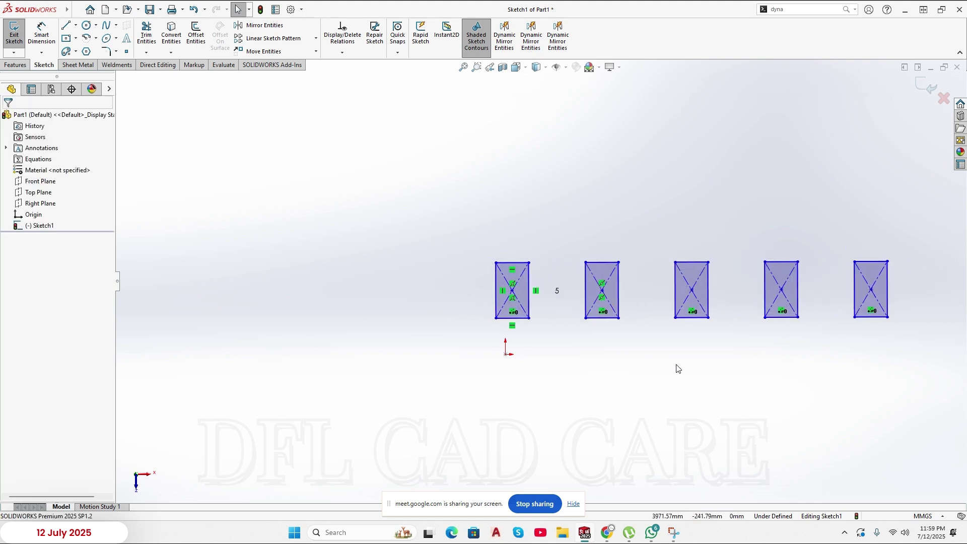
pyautogui.press('z')
pyautogui.moveTo(825, 232); pyautogui.dragTo(455, 340)
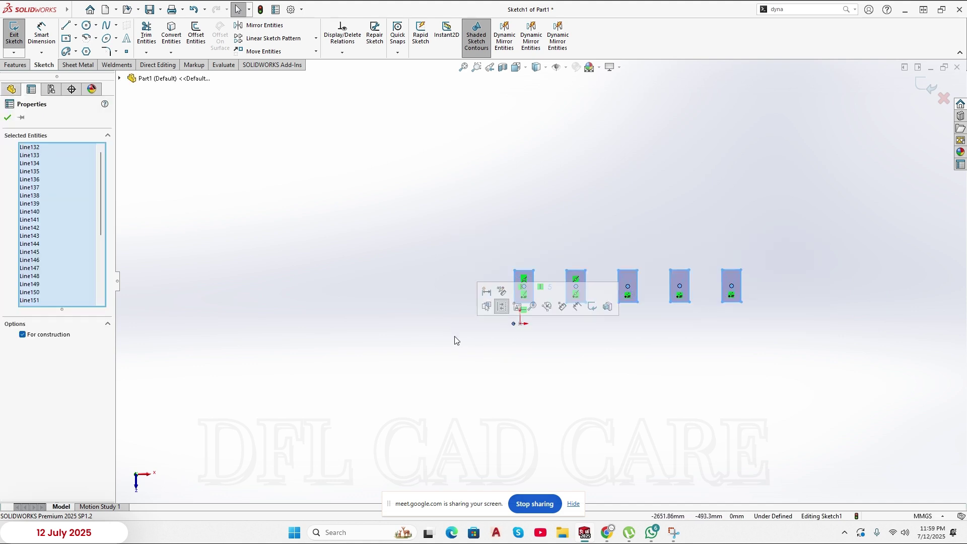
pyautogui.press('Delete')
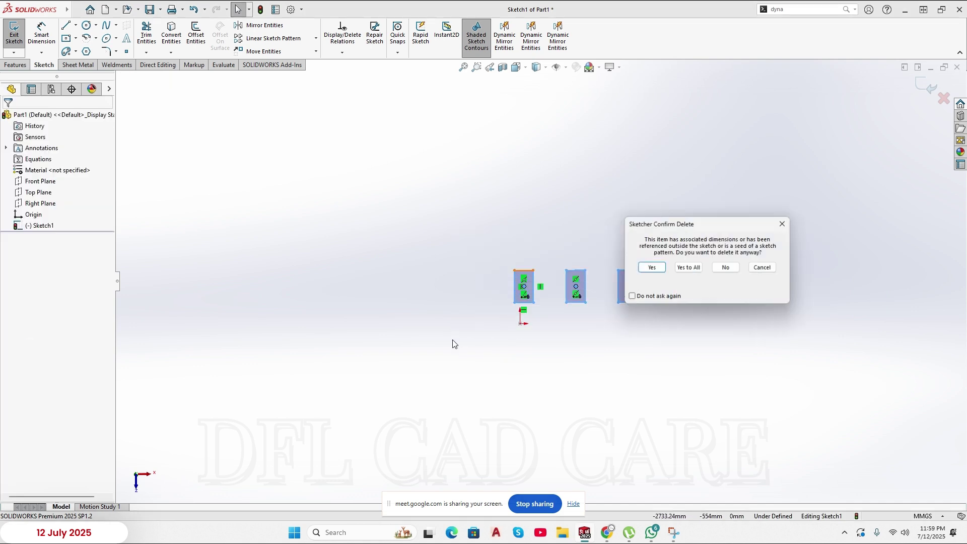
pyautogui.click(689, 268)
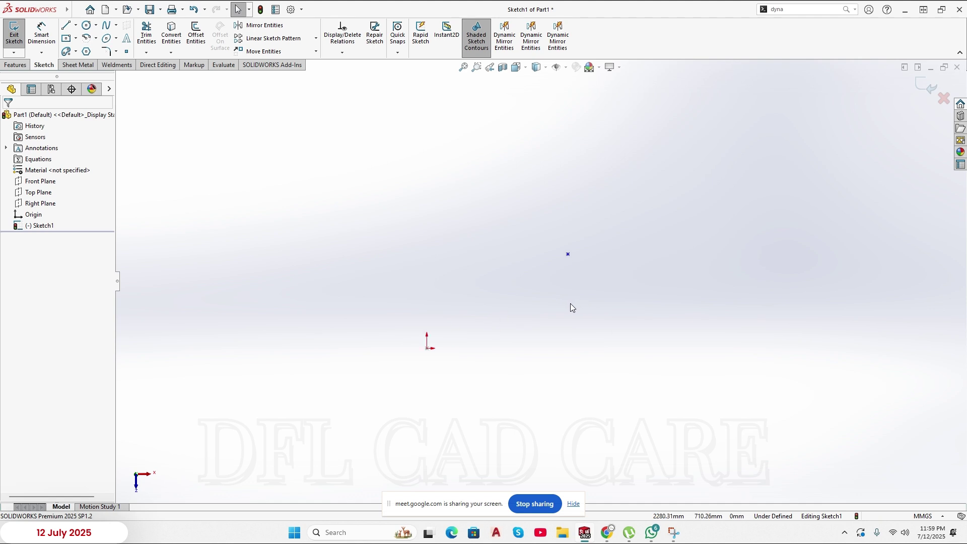
pyautogui.click(568, 255)
pyautogui.press('Delete')
# - Sketch a corner rectangle about 1444 mm wide, above and to the right of the origin
pyautogui.click(76, 38)
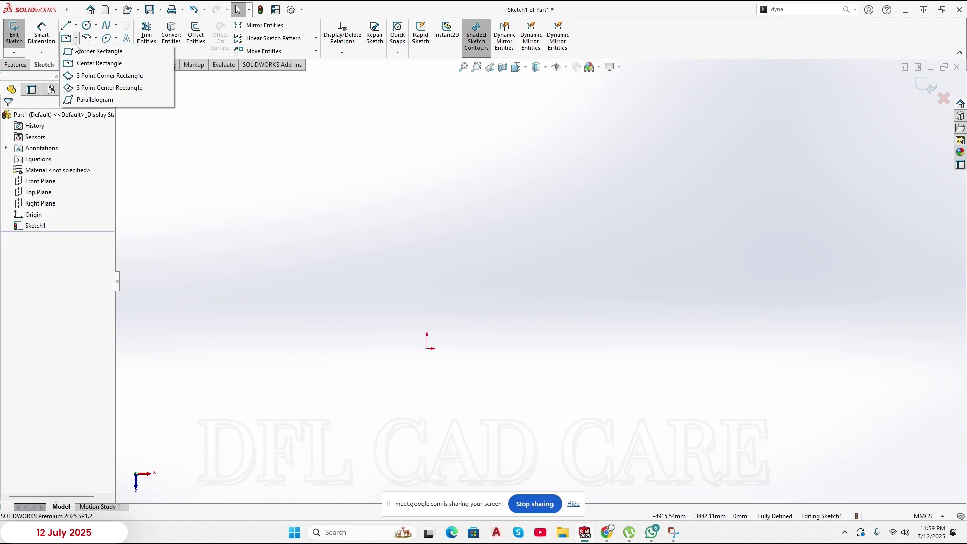
pyautogui.click(78, 50)
pyautogui.click(516, 260)
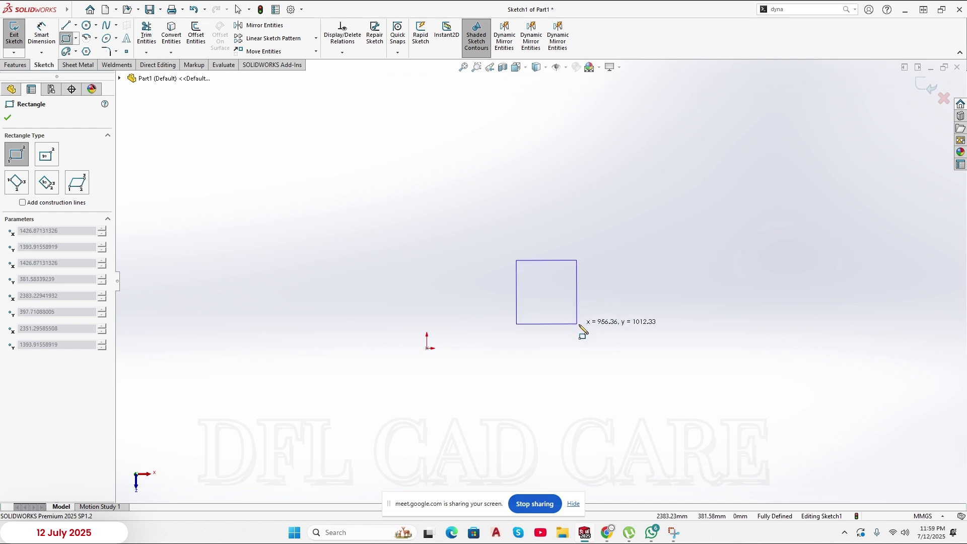
pyautogui.click(608, 328)
pyautogui.rightClick(632, 346)
pyautogui.click(652, 351)
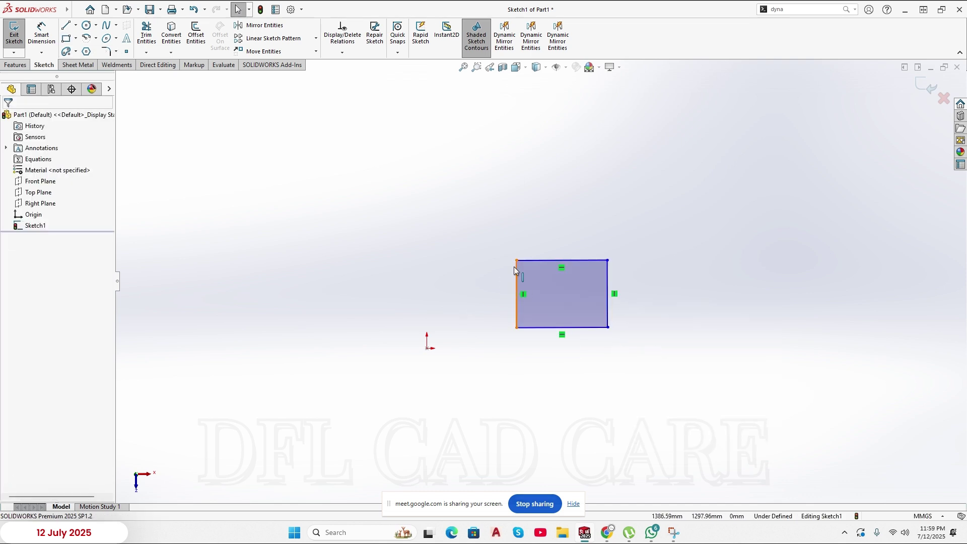
# - Dimension the rectangle's top edge with Smart Dimension and set its width to 50 mm
pyautogui.moveTo(657, 290); pyautogui.dragTo(659, 259, button='right')
pyautogui.click(580, 261)
pyautogui.click(577, 240)
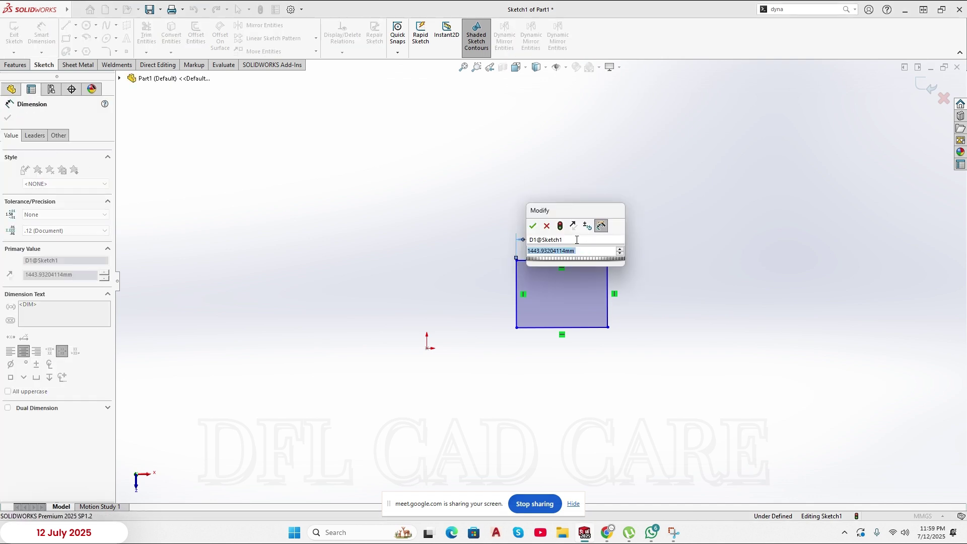
pyautogui.write('50')
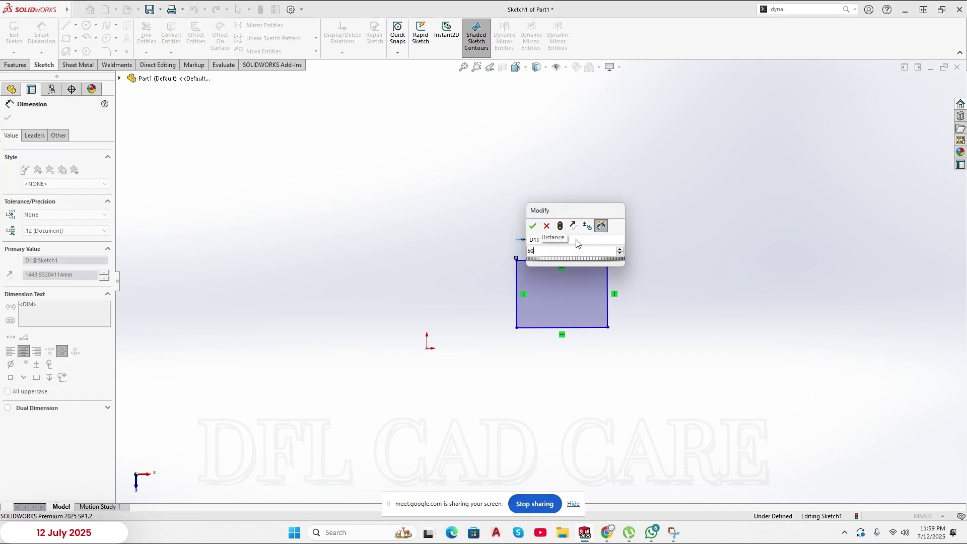
pyautogui.press('Return')
pyautogui.scroll(4, 592, 329)
pyautogui.scroll(-7, 595, 372)
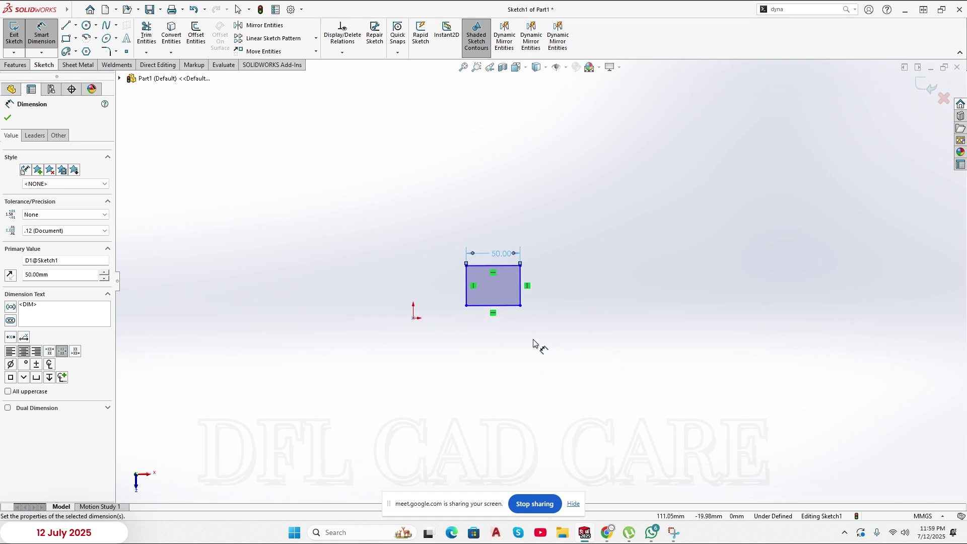
# - Dimension the rectangle's right edge and set its height to 30 mm
pyautogui.click(521, 257)
pyautogui.click(544, 260)
pyautogui.write('30')
pyautogui.press('Return')
pyautogui.rightClick(593, 298)
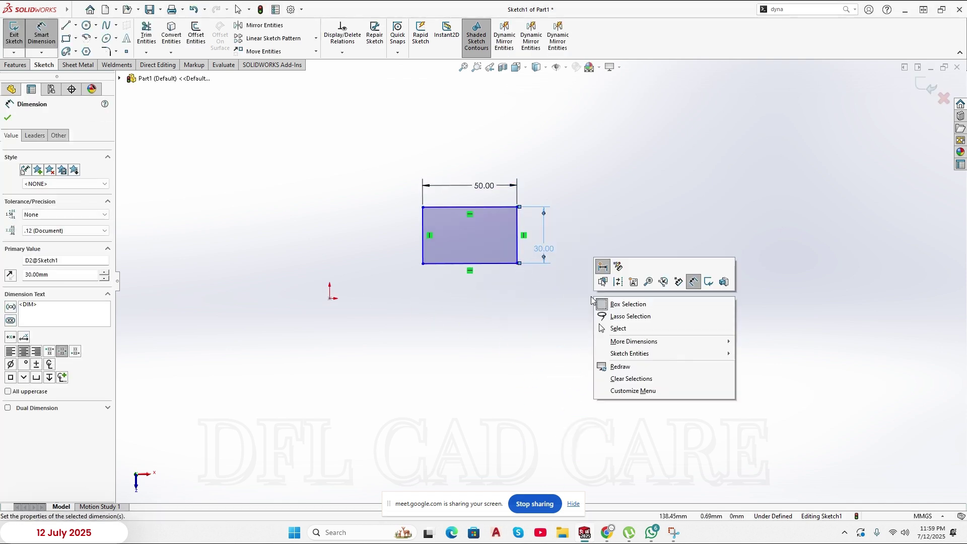
pyautogui.click(572, 286)
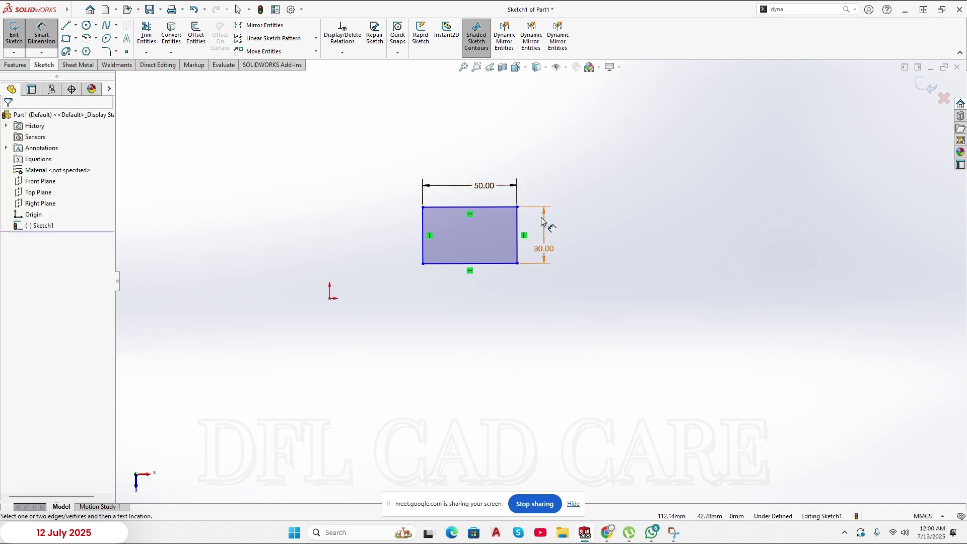
# - Add a redundant Smart Dimension below the rectangle's bottom edge and make it a driven dimension
pyautogui.click(42, 41)
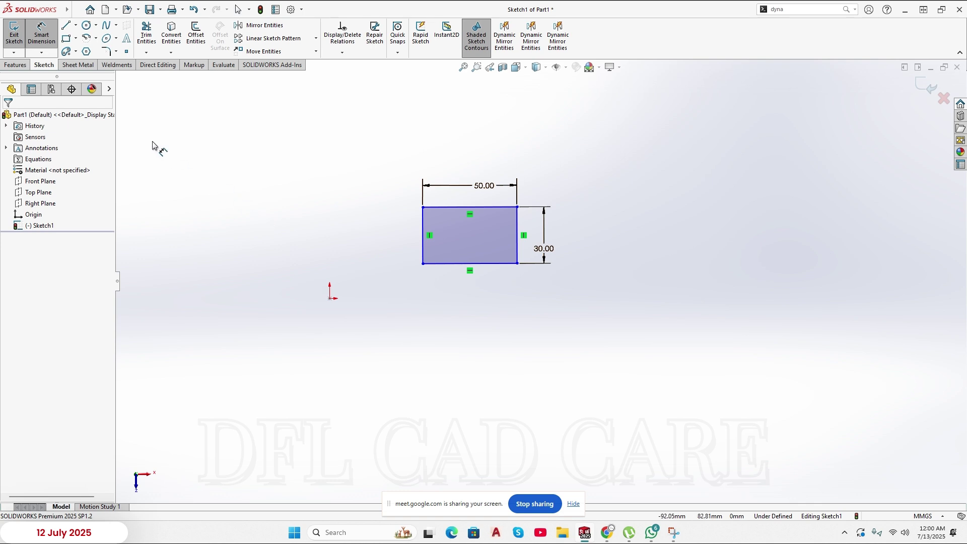
pyautogui.click(41, 43)
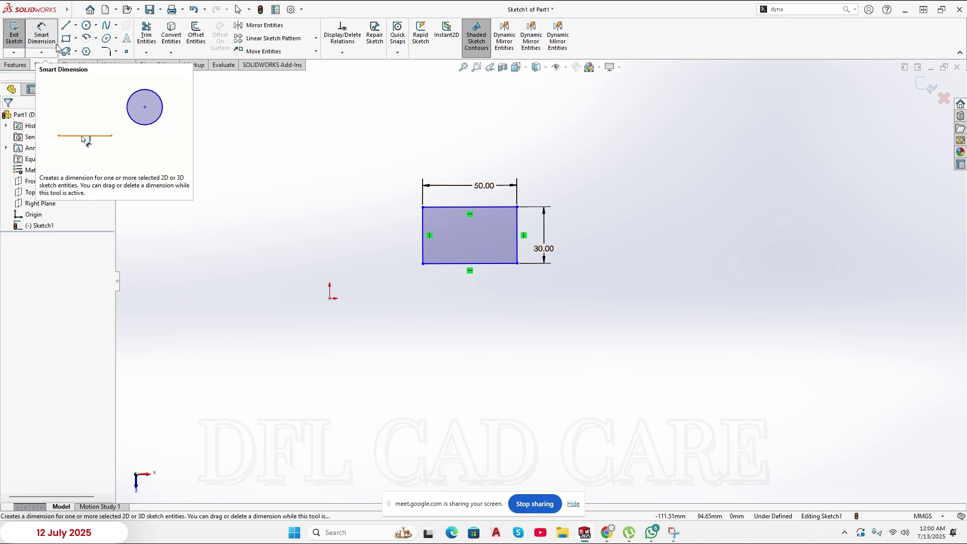
pyautogui.click(42, 44)
pyautogui.click(467, 268)
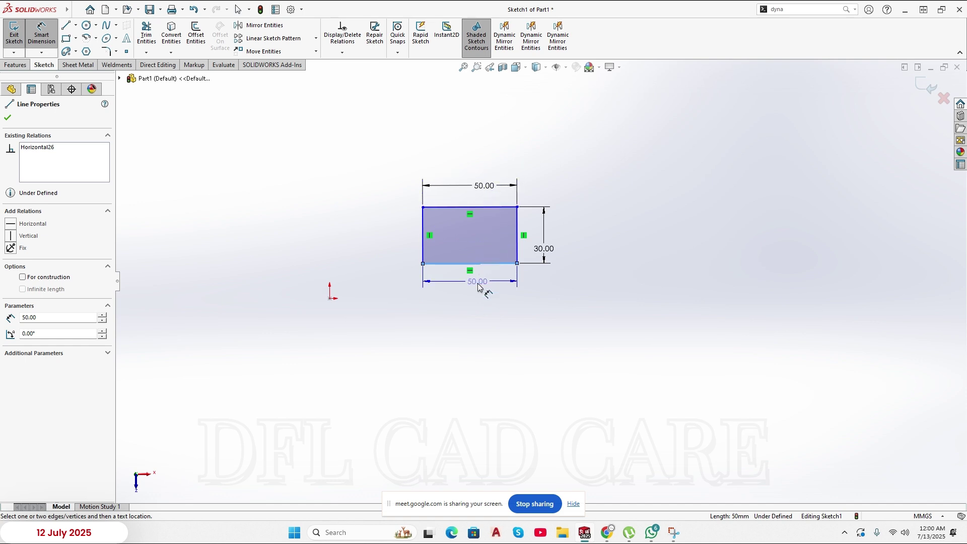
pyautogui.click(478, 309)
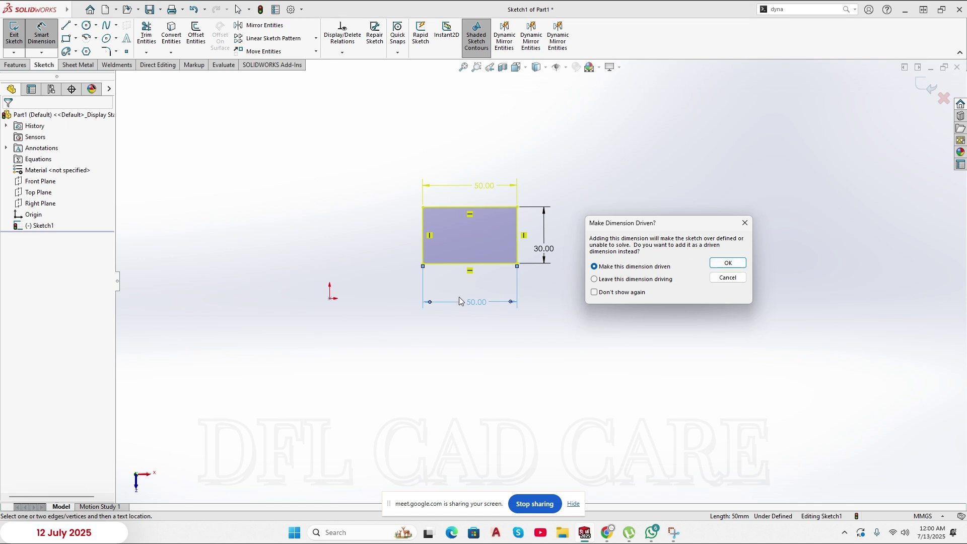
pyautogui.click(730, 264)
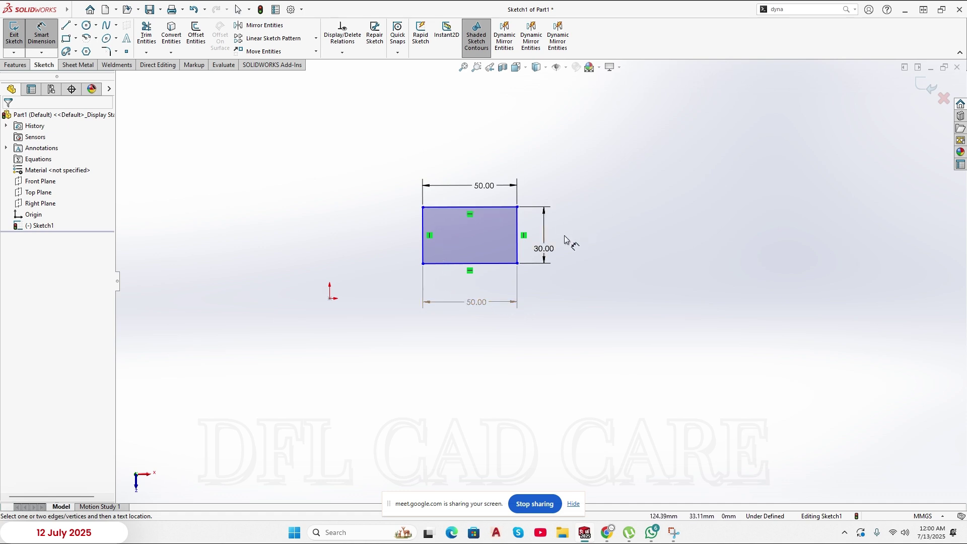
# - Delete the rectangle's height dimension and dimension its right edge again at 35 mm
pyautogui.press('Escape')
pyautogui.moveTo(604, 222); pyautogui.dragTo(524, 323)
pyautogui.press('Delete')
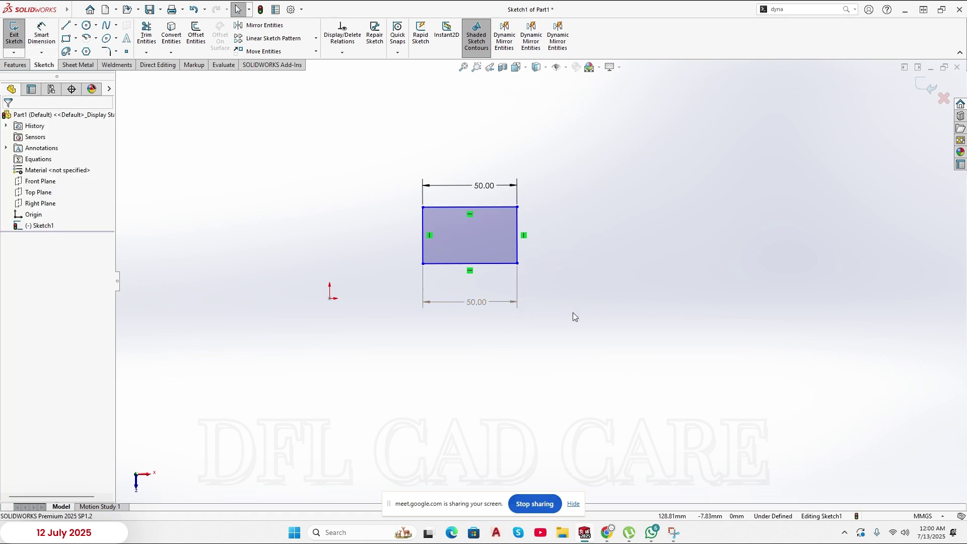
pyautogui.click(41, 34)
pyautogui.click(520, 230)
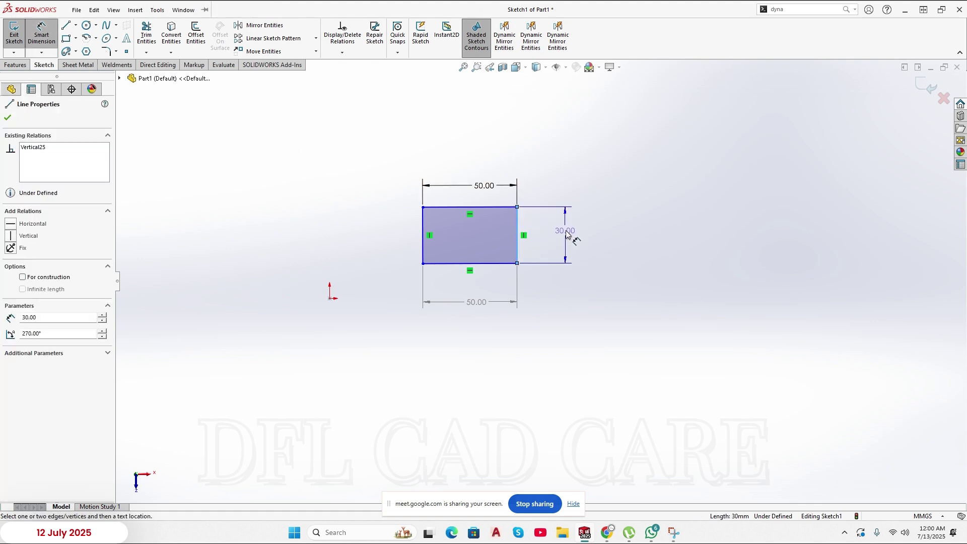
pyautogui.click(554, 241)
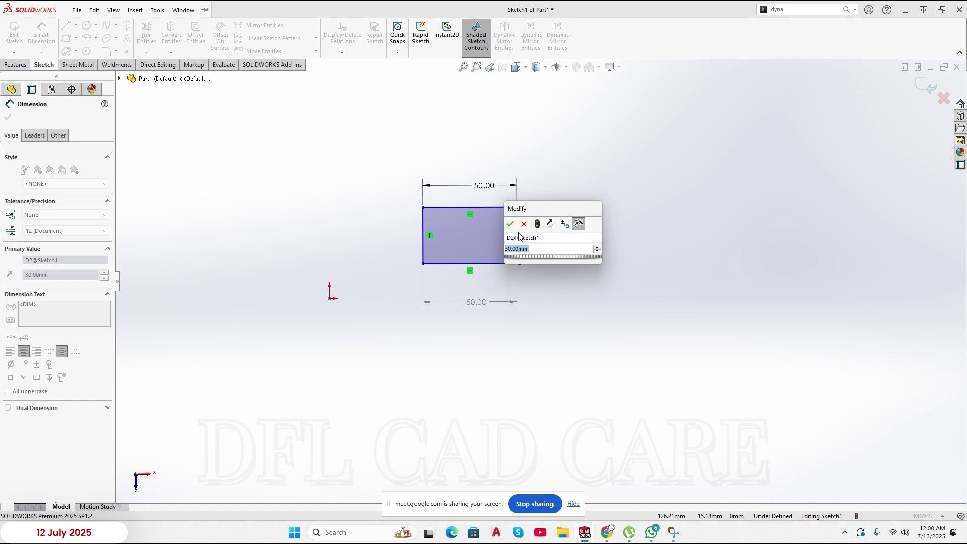
pyautogui.write('3')
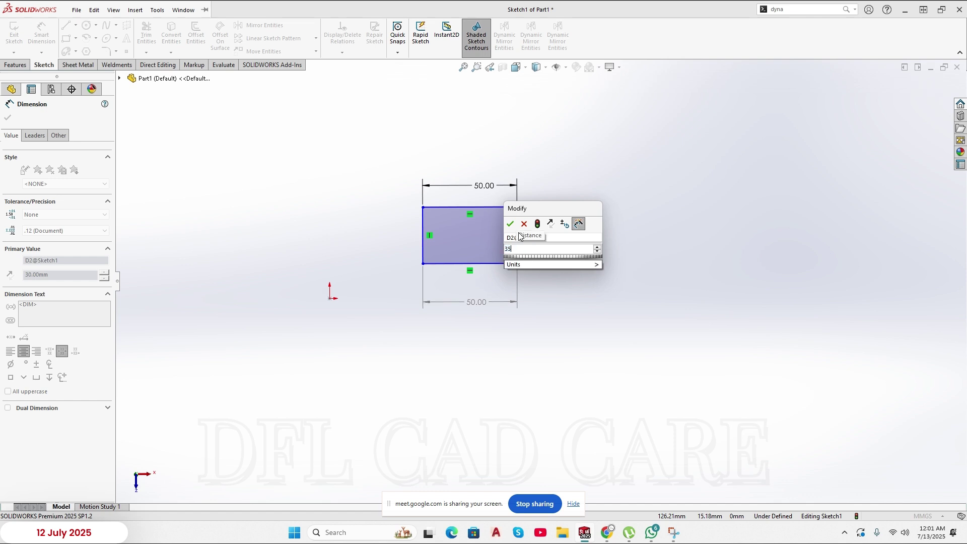
pyautogui.write('5')
pyautogui.press('Return')
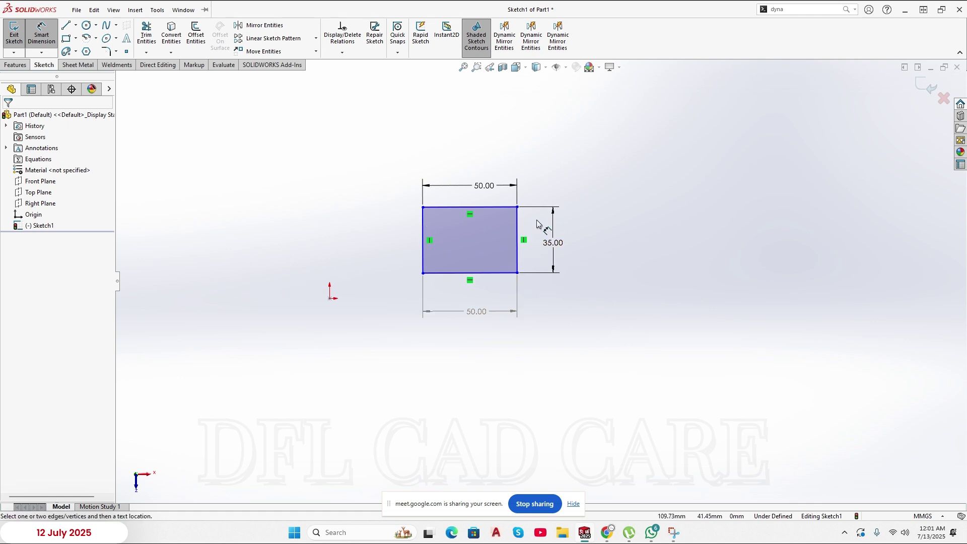
pyautogui.press('Escape')
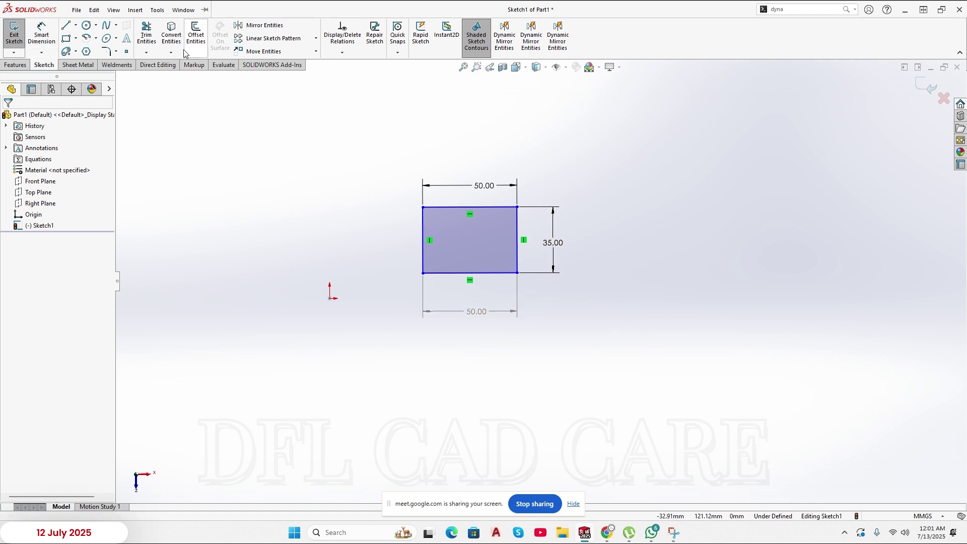
# - Sketch a second rectangle to the right of the first and reposition each one's lower-right corner, making the second about 48 by 43 mm
pyautogui.click(65, 39)
pyautogui.moveTo(636, 202); pyautogui.dragTo(750, 297)
pyautogui.press('Escape')
pyautogui.moveTo(518, 273)
pyautogui.mouseDown()
pyautogui.moveTo(522, 225)
pyautogui.moveTo(490, 263)
pyautogui.moveTo(522, 261)
pyautogui.mouseUp()
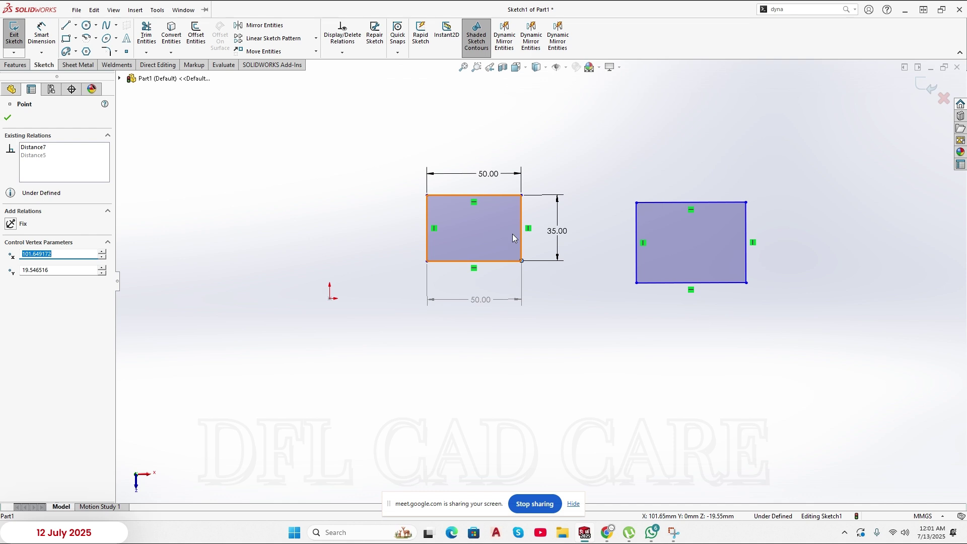
pyautogui.moveTo(747, 284)
pyautogui.mouseDown()
pyautogui.moveTo(767, 318)
pyautogui.moveTo(728, 284)
pyautogui.mouseUp()
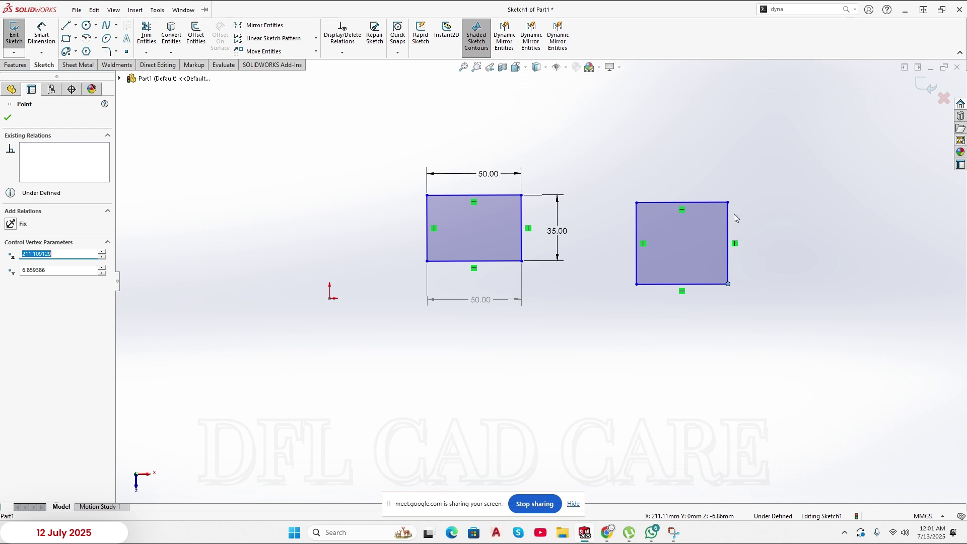
# - Try an angular Smart Dimension between the second rectangle's top and right edges
pyautogui.click(44, 54)
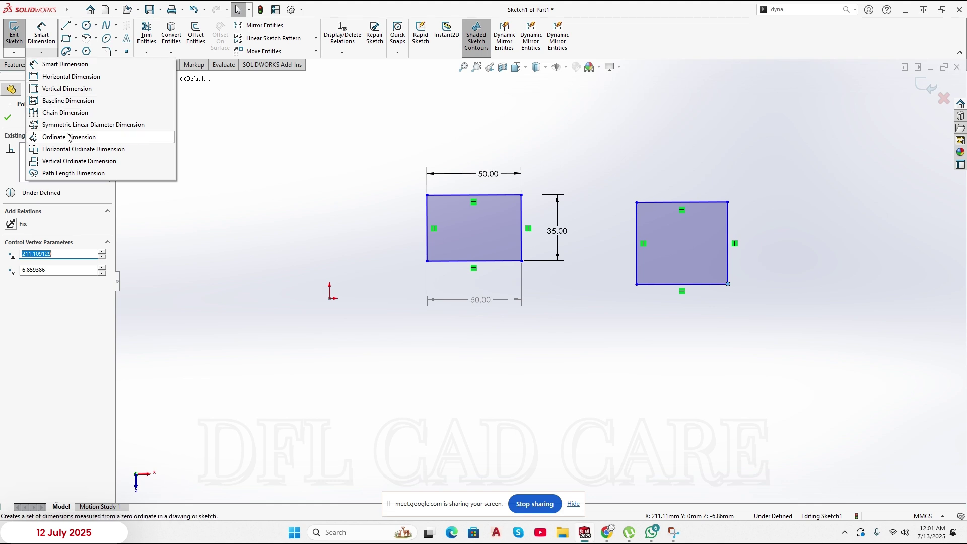
pyautogui.click(68, 69)
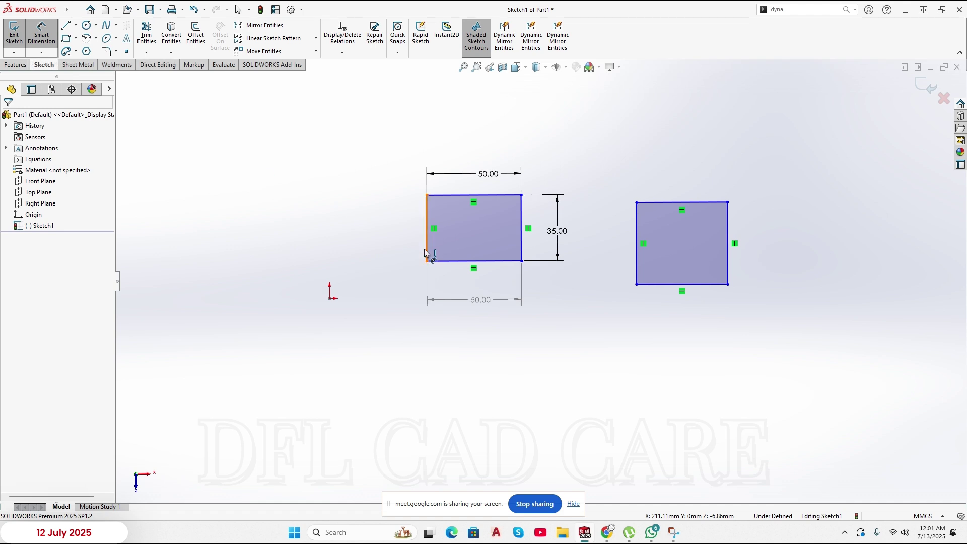
pyautogui.click(708, 202)
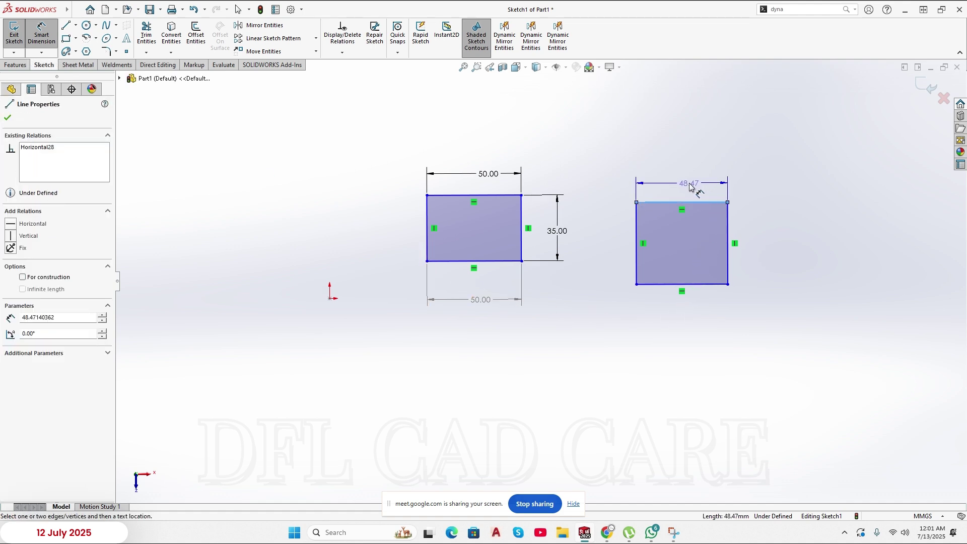
pyautogui.click(727, 229)
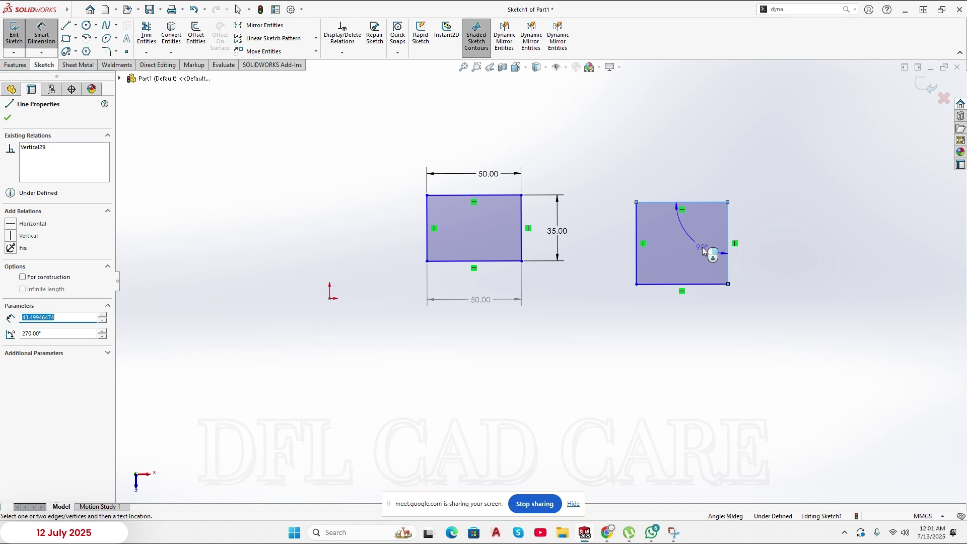
pyautogui.press('Escape')
# - Start sketching a circle by its center point
pyautogui.click(86, 26)
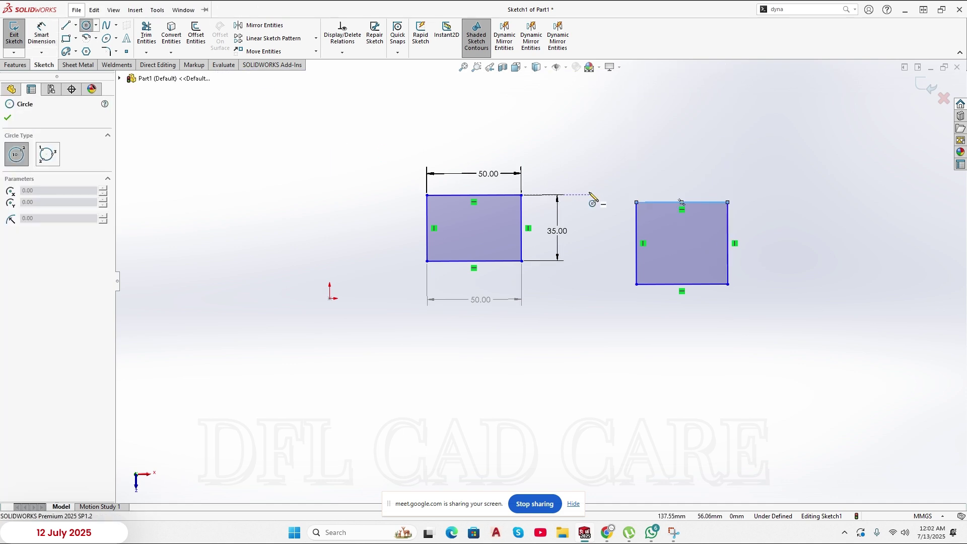
# - Sketch a circle about 31 mm in diameter above the right-hand rectangle and dimension its diameter
pyautogui.click(671, 137)
pyautogui.click(679, 164)
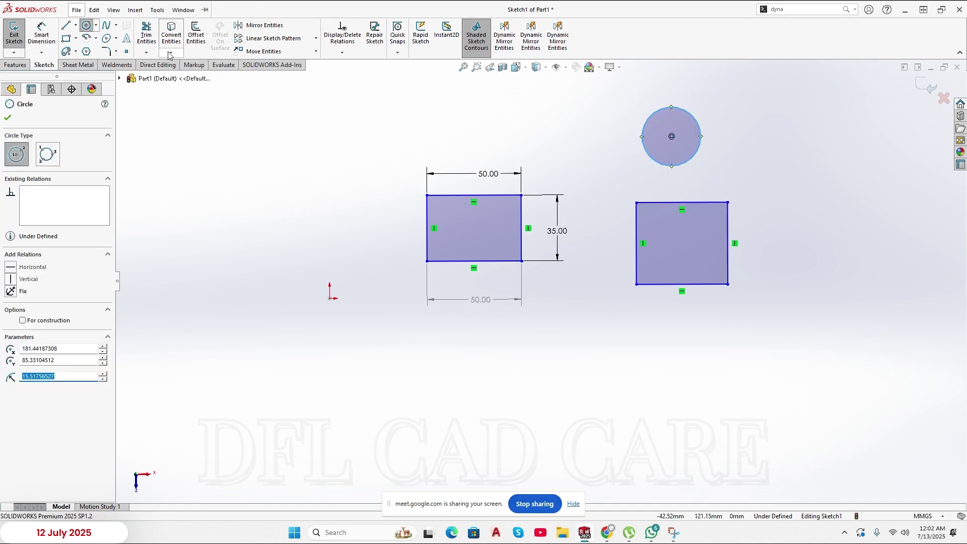
pyautogui.click(42, 34)
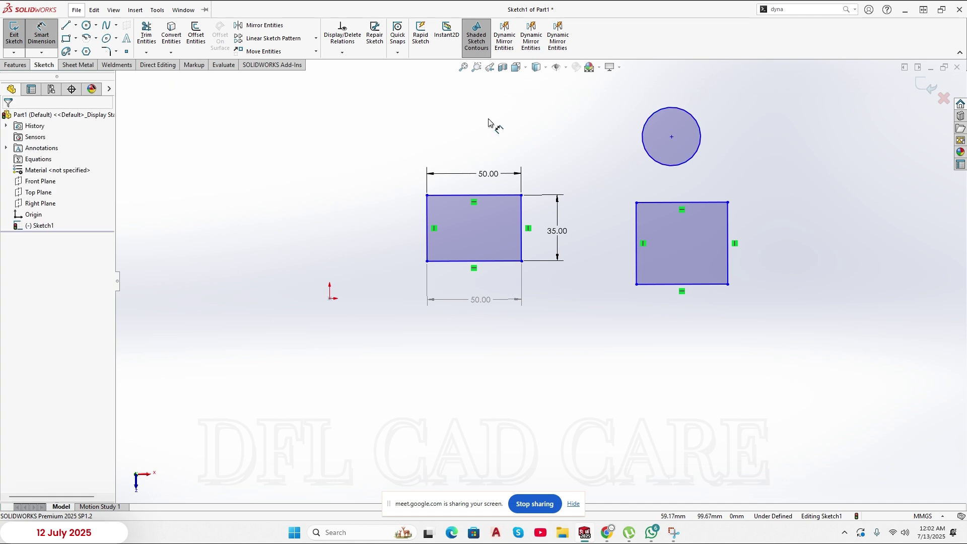
pyautogui.click(698, 126)
pyautogui.click(770, 132)
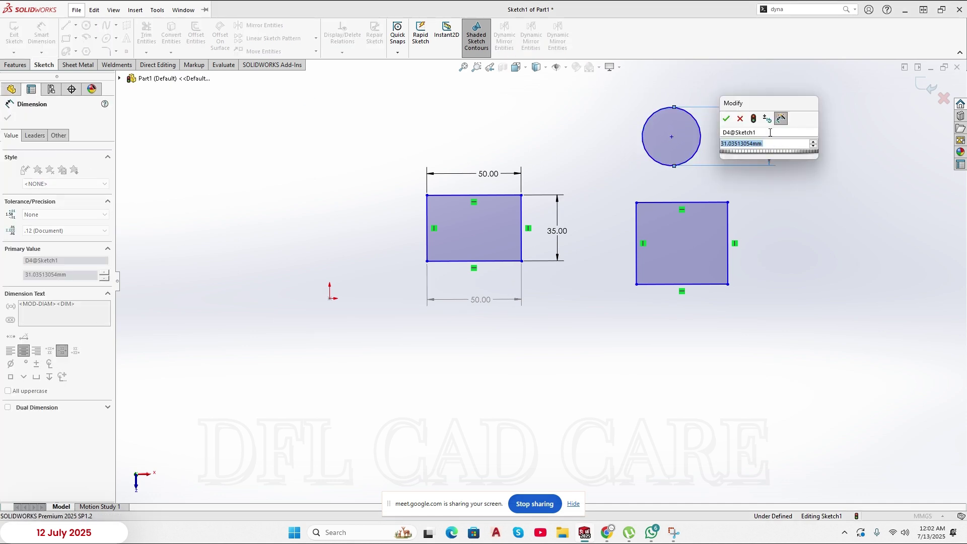
pyautogui.click(727, 119)
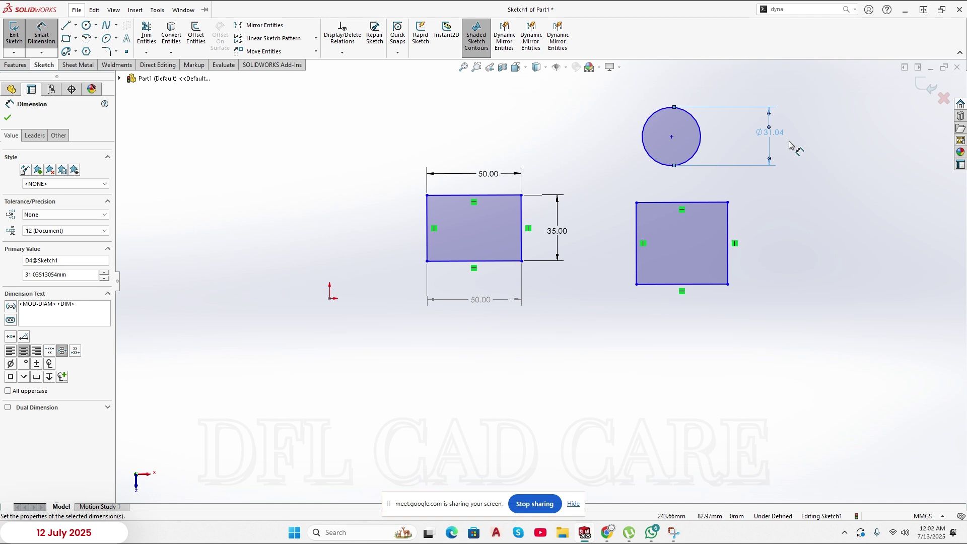
pyautogui.click(826, 189)
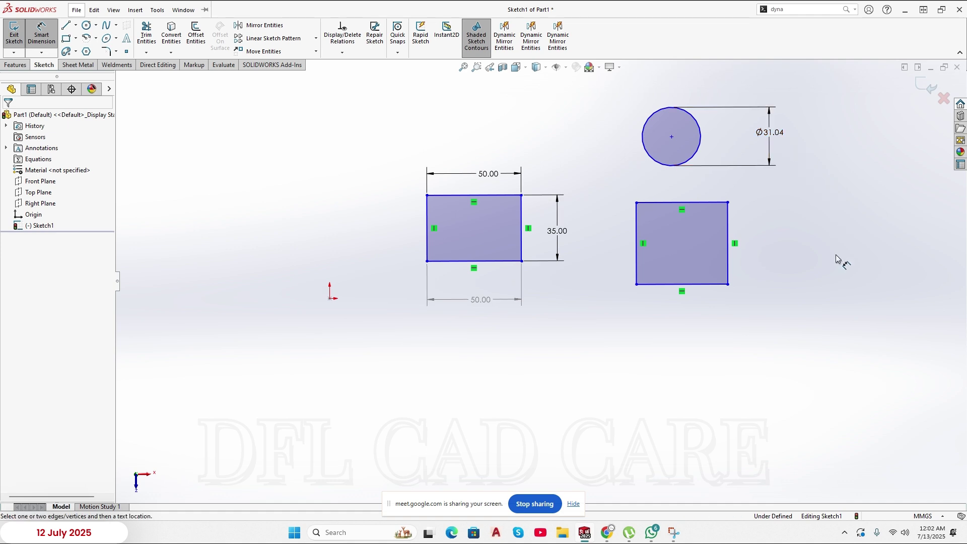
pyautogui.click(643, 137)
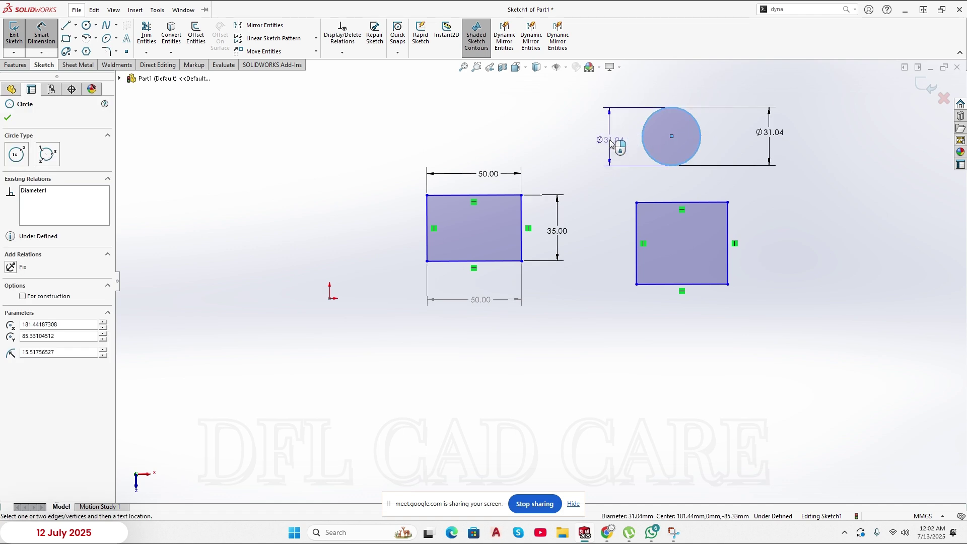
pyautogui.press('Escape')
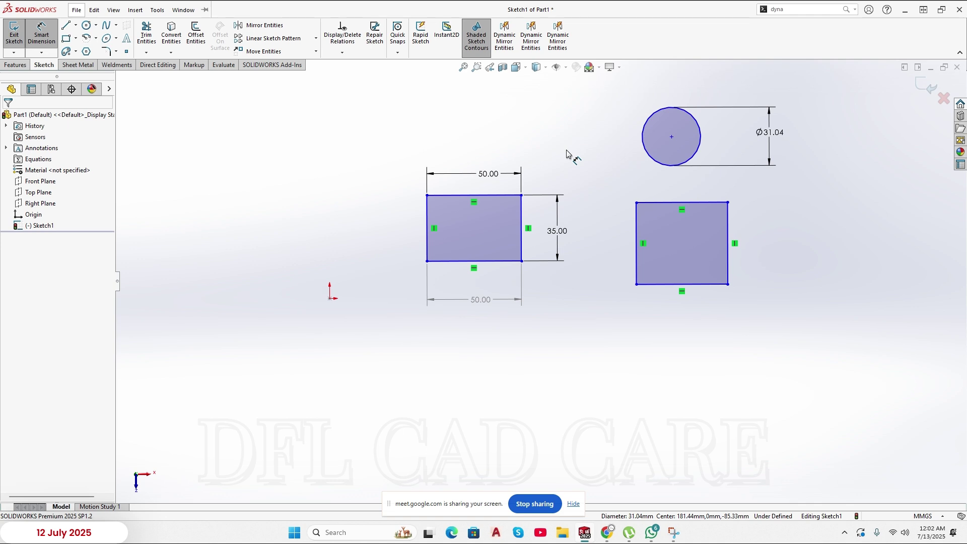
pyautogui.moveTo(597, 190); pyautogui.dragTo(597, 134, button='right')
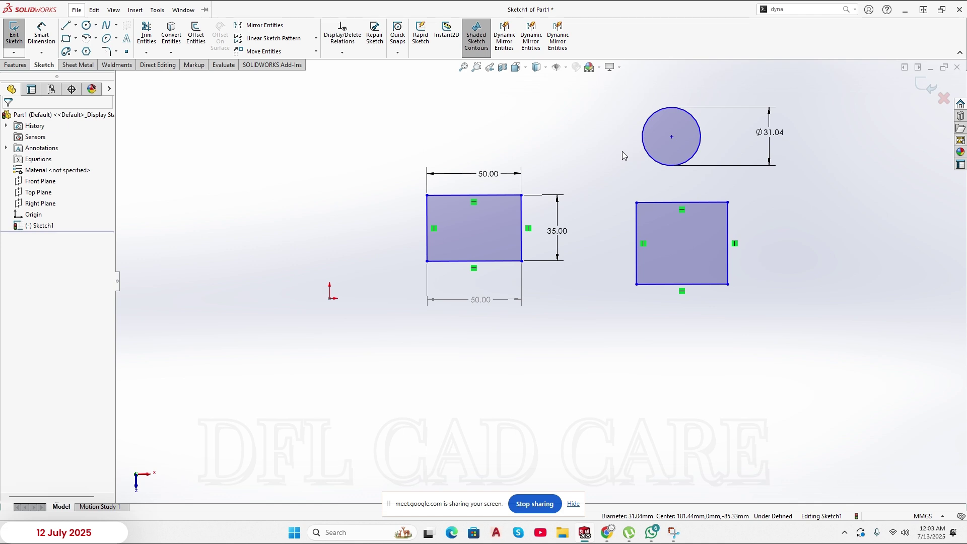
# - Try to set the dimensioned circle's radius parameter to 15 in its properties
pyautogui.click(662, 151)
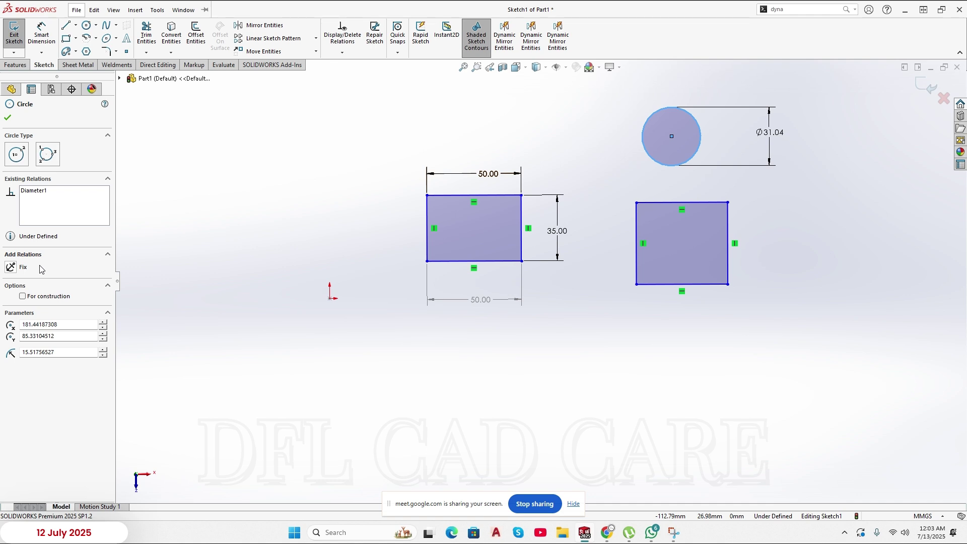
pyautogui.doubleClick(65, 350)
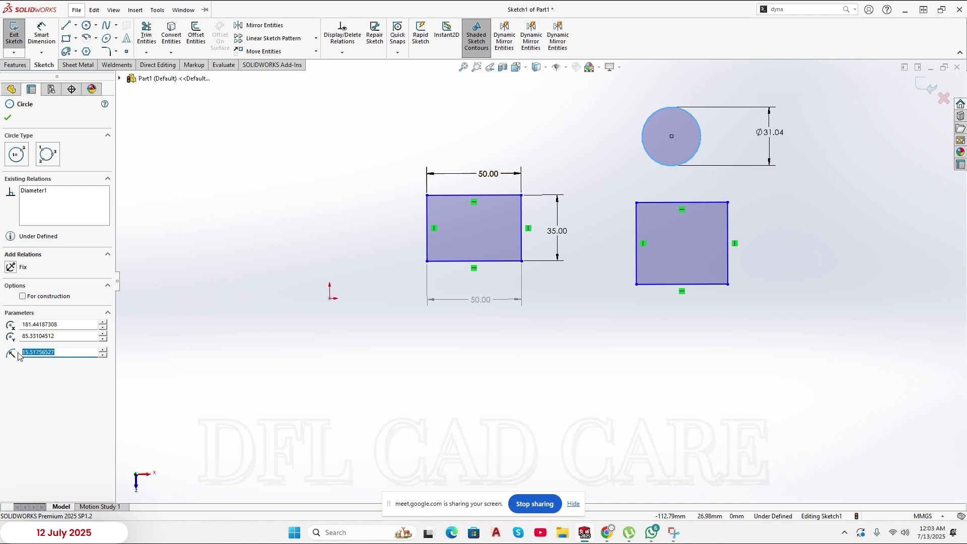
pyautogui.write('15')
pyautogui.press('Return')
pyautogui.doubleClick(73, 352)
pyautogui.write('15')
pyautogui.press('Return')
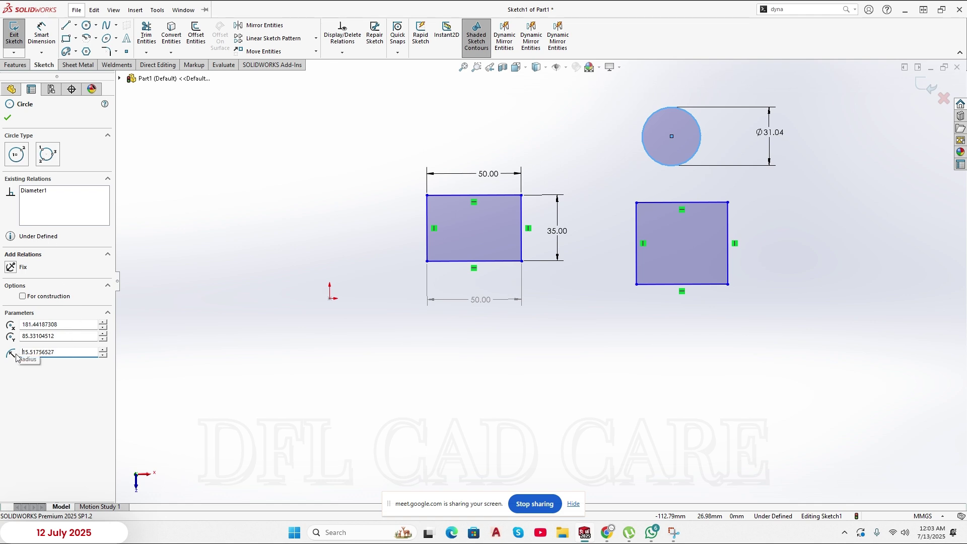
pyautogui.click(222, 324)
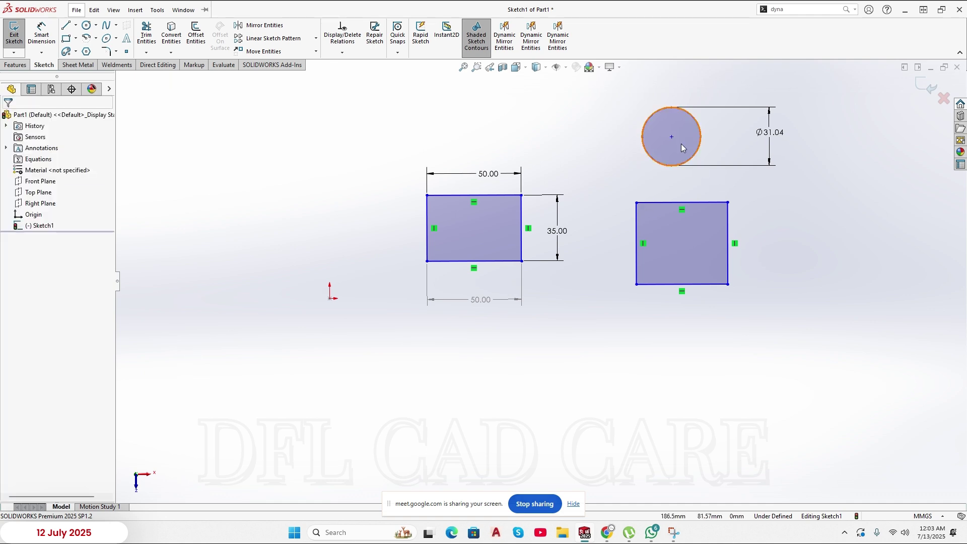
# - Set the circle's diameter dimension to 15 mm
pyautogui.click(684, 147)
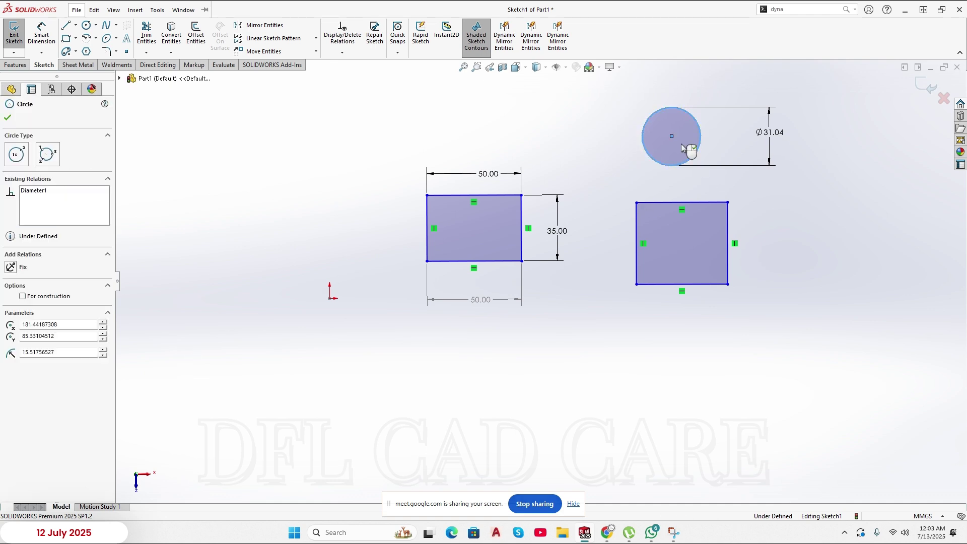
pyautogui.click(779, 153)
pyautogui.doubleClick(768, 142)
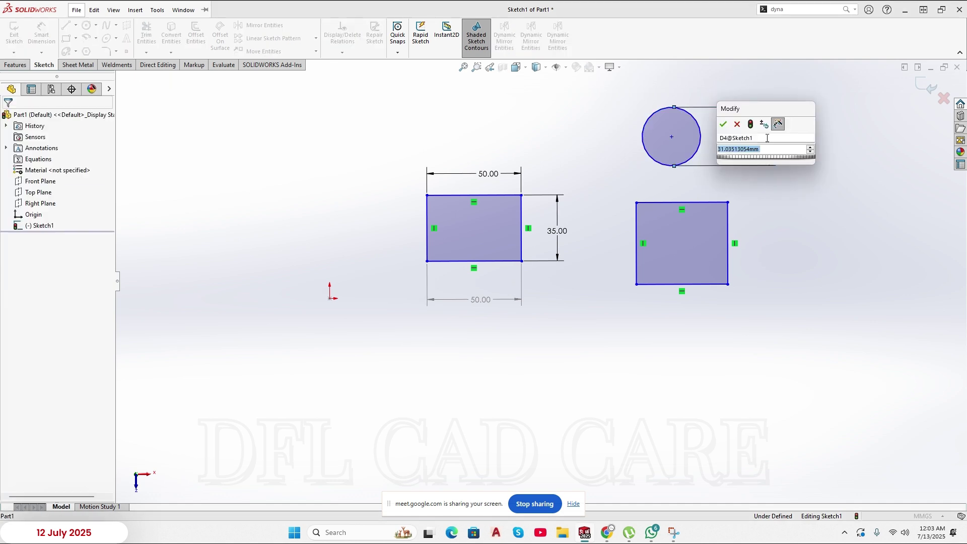
pyautogui.write('15')
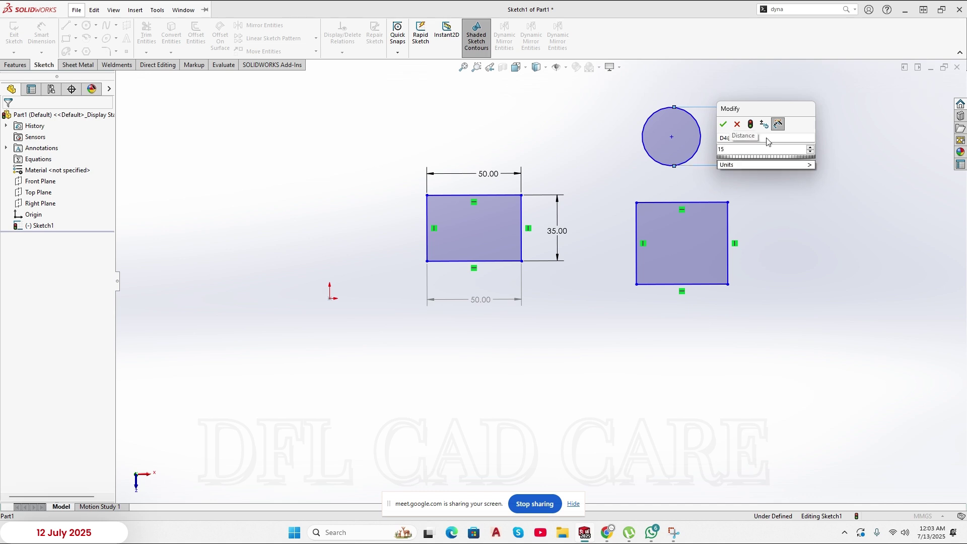
pyautogui.press('Return')
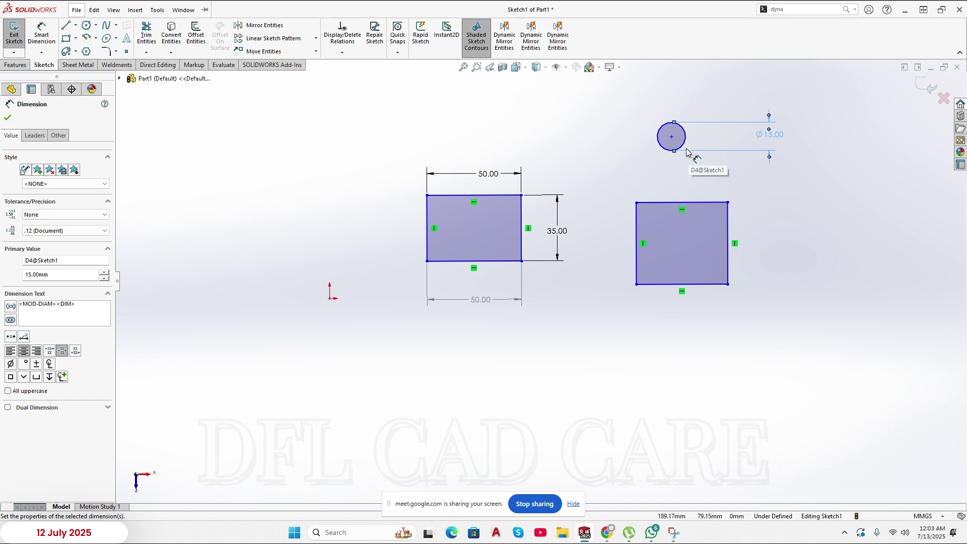
# - Set the circle's diameter dimension to 30 mm
pyautogui.press('f')
pyautogui.click(753, 222)
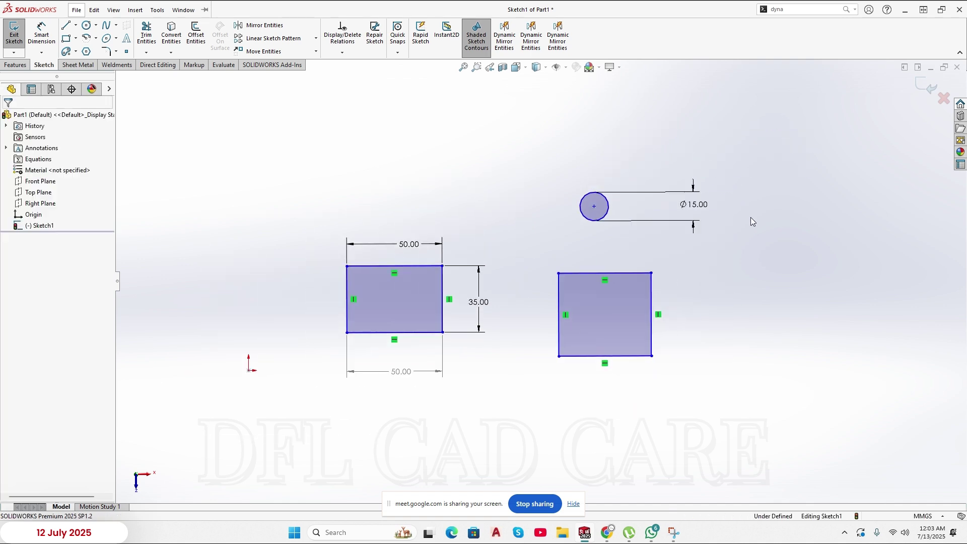
pyautogui.doubleClick(696, 205)
pyautogui.write('30')
pyautogui.press('Return')
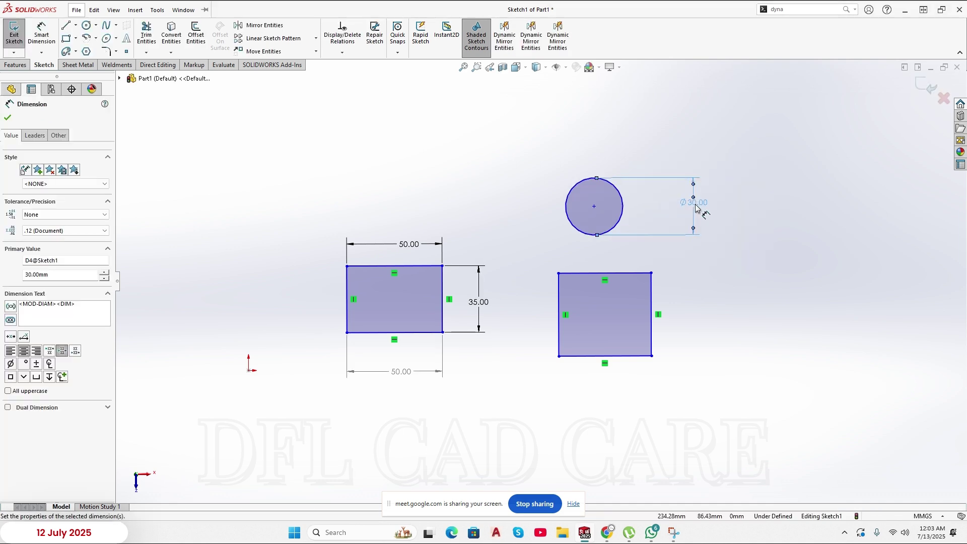
pyautogui.click(761, 264)
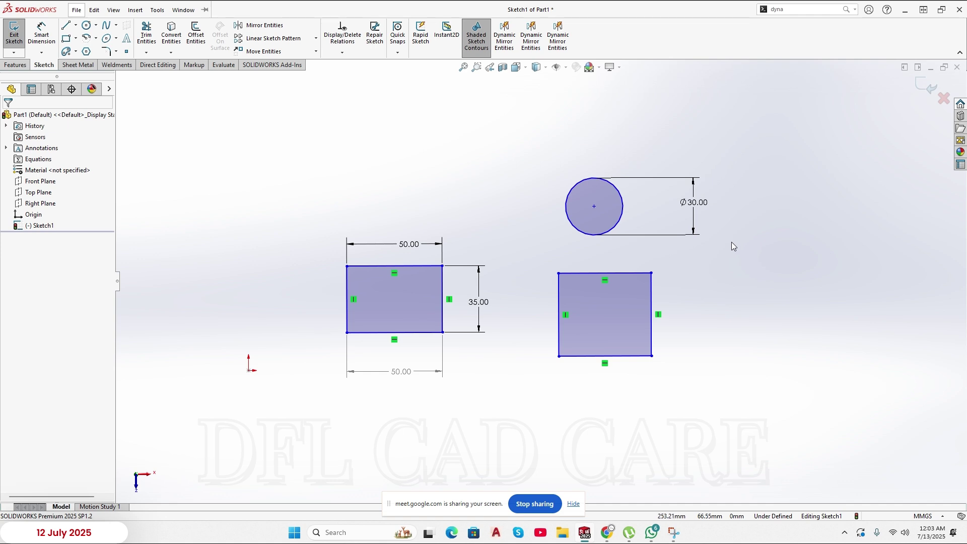
# - Display the circle's diameter dimension as a radius and place it just above and to the right of the circle
pyautogui.click(697, 206)
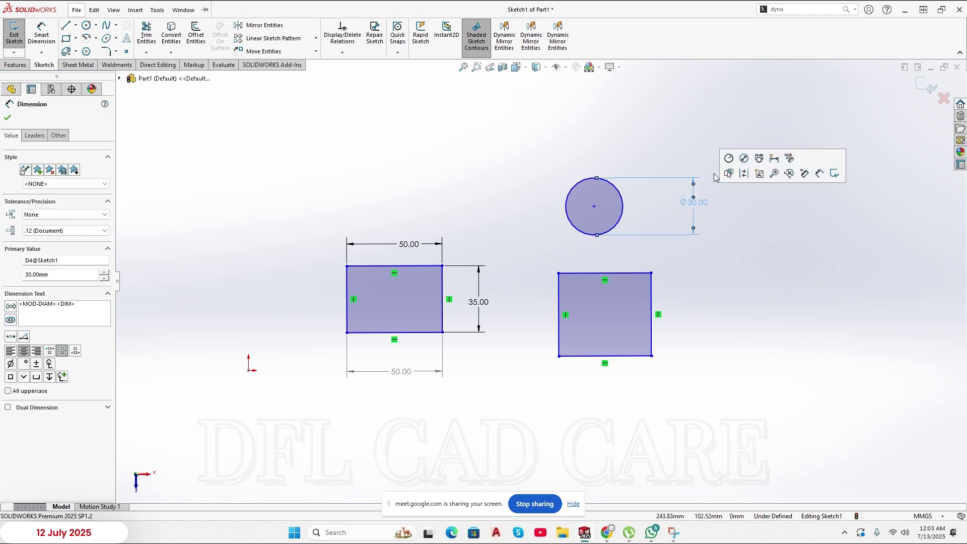
pyautogui.click(729, 160)
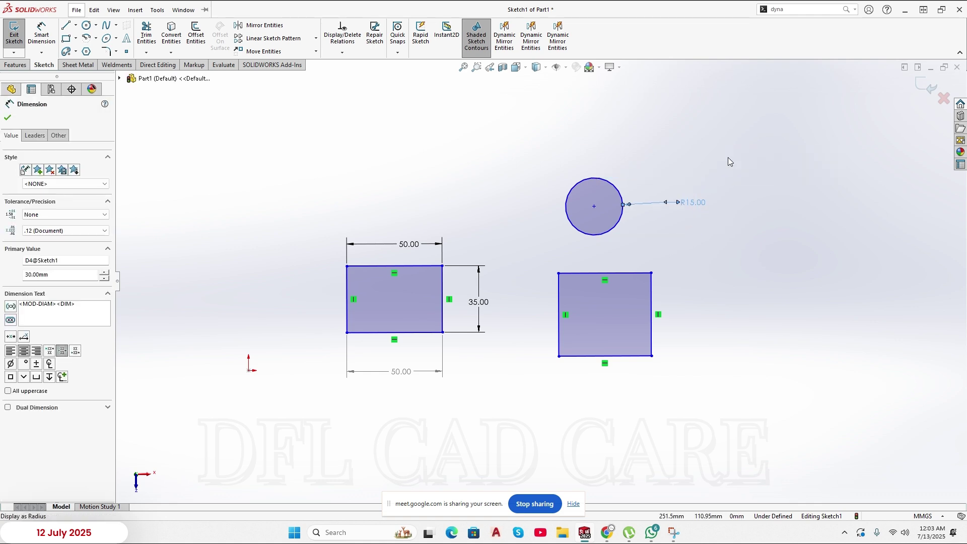
pyautogui.doubleClick(665, 173)
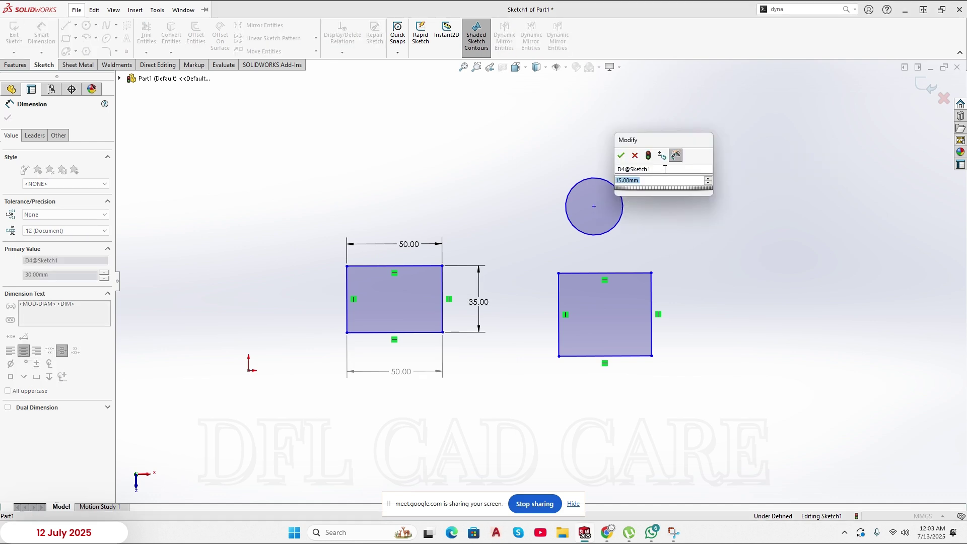
pyautogui.click(622, 156)
pyautogui.click(705, 196)
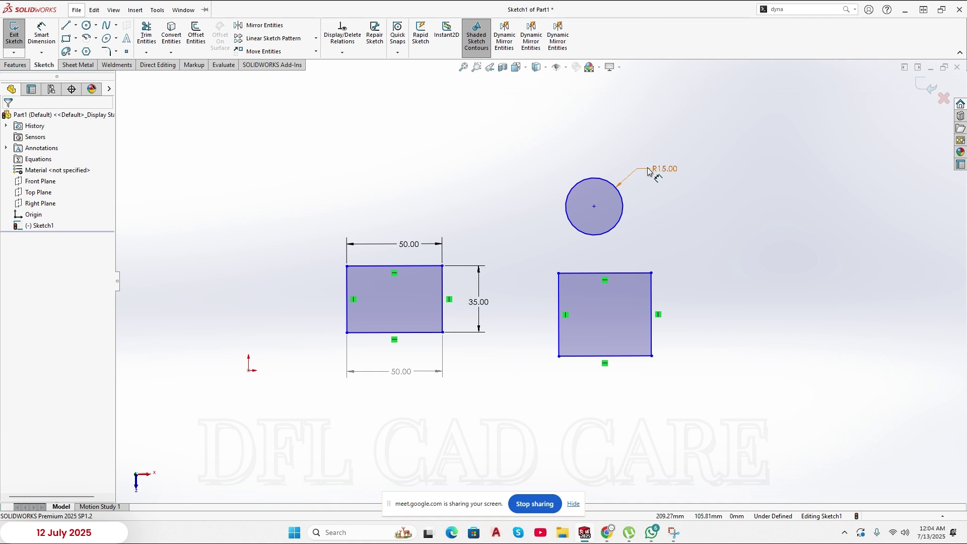
# - Delete the radius dimension from the circle above the right-hand rectangle
pyautogui.scroll(-3, 661, 142)
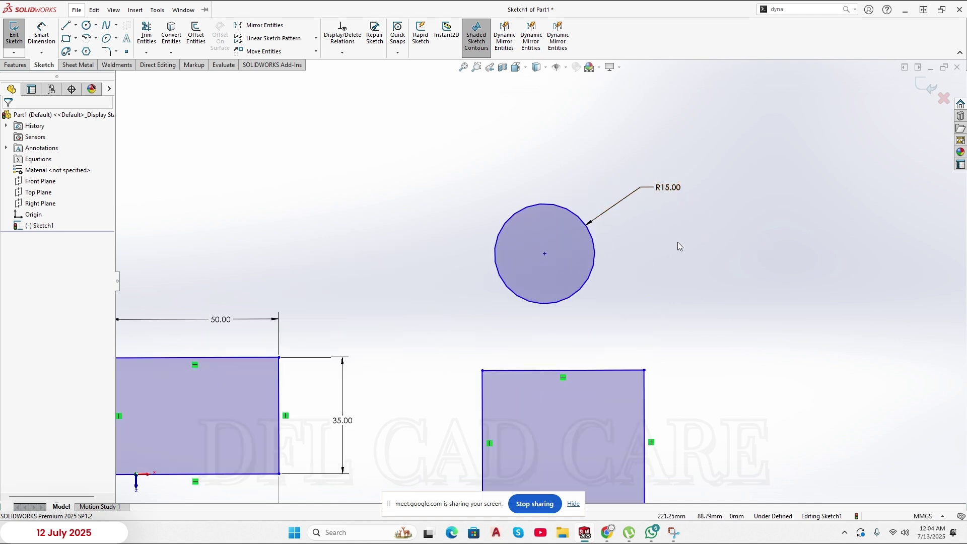
pyautogui.scroll(4, 673, 245)
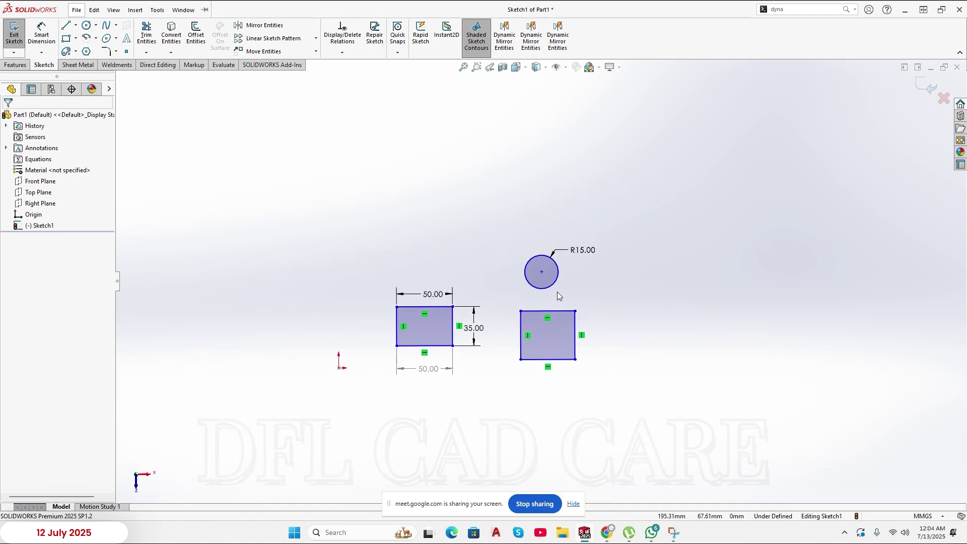
pyautogui.scroll(-2, 558, 303)
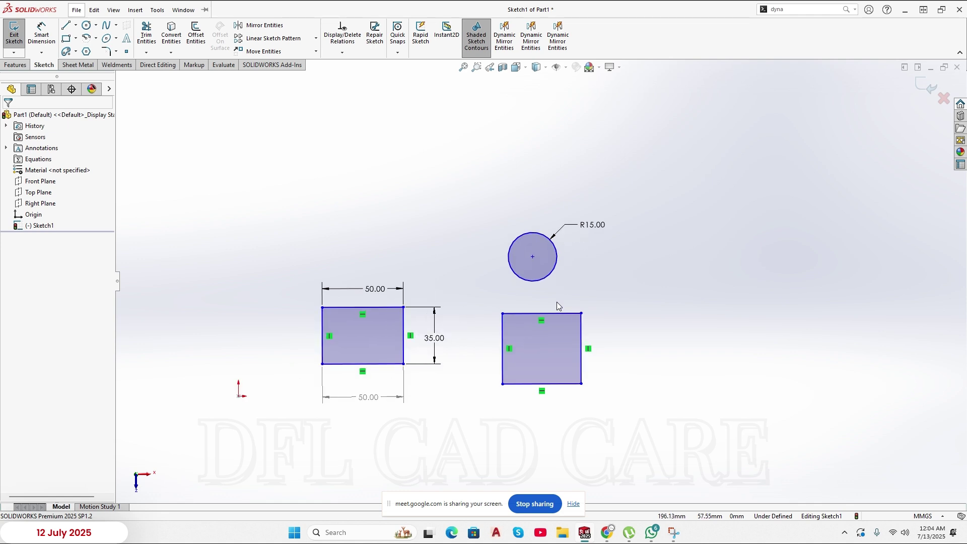
pyautogui.click(593, 226)
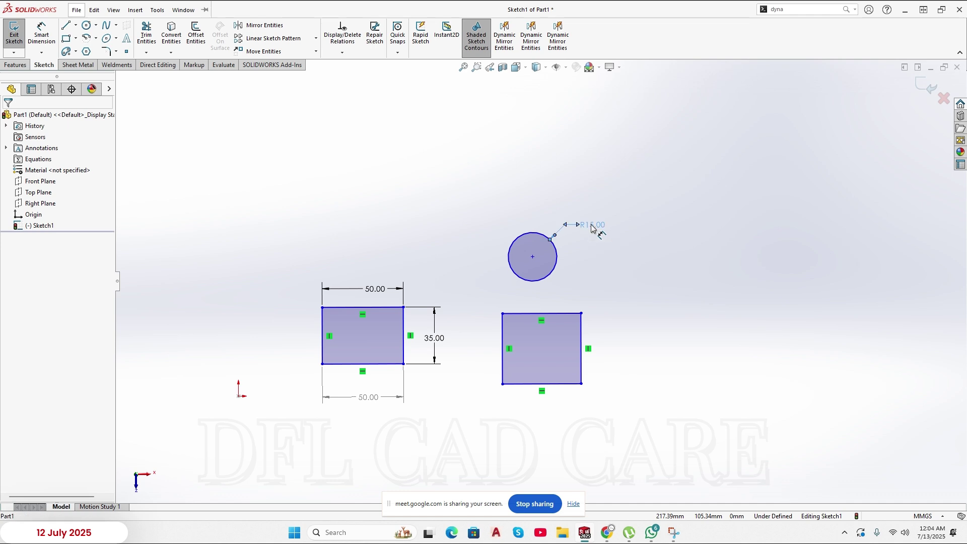
pyautogui.press('Delete')
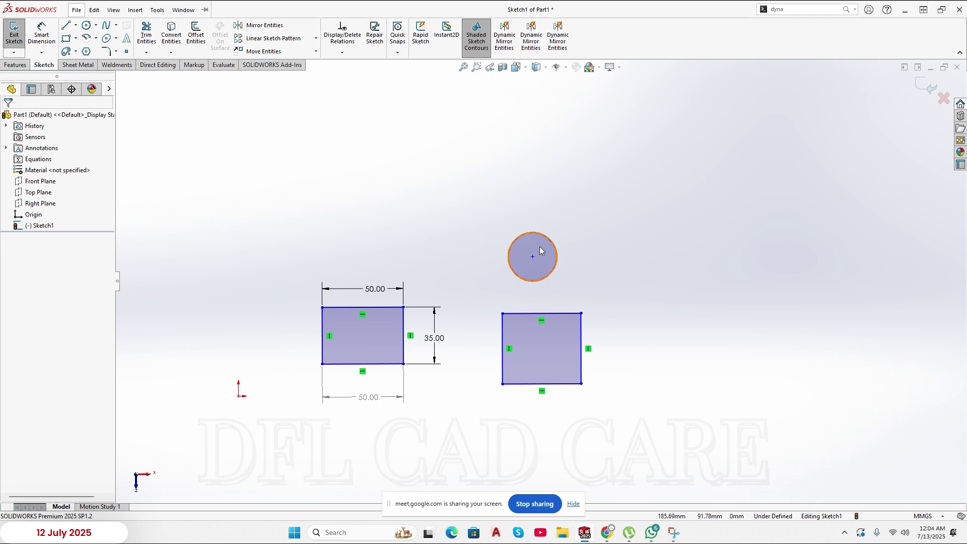
# - Add a diameter dimension to the circle, entering the value as the expression 38*2
pyautogui.click(42, 35)
pyautogui.click(557, 247)
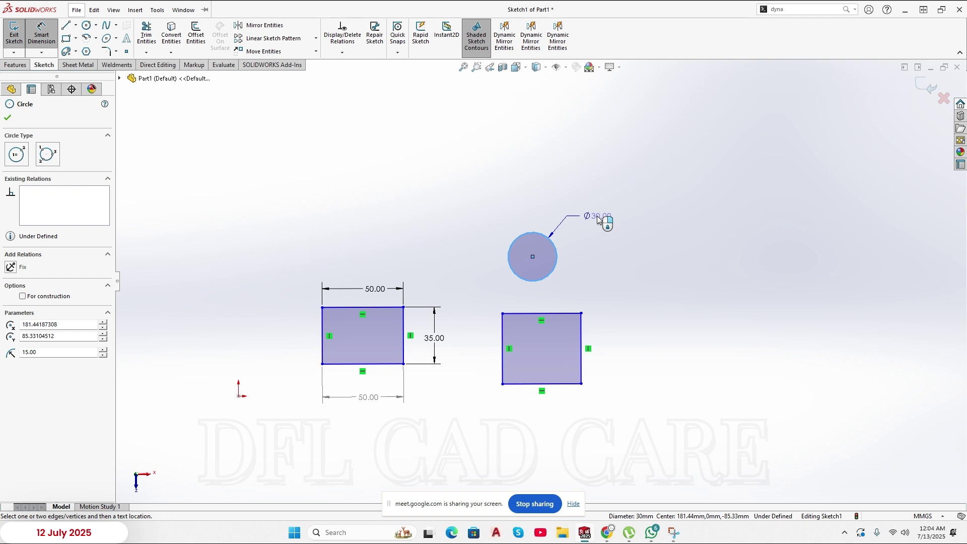
pyautogui.click(597, 217)
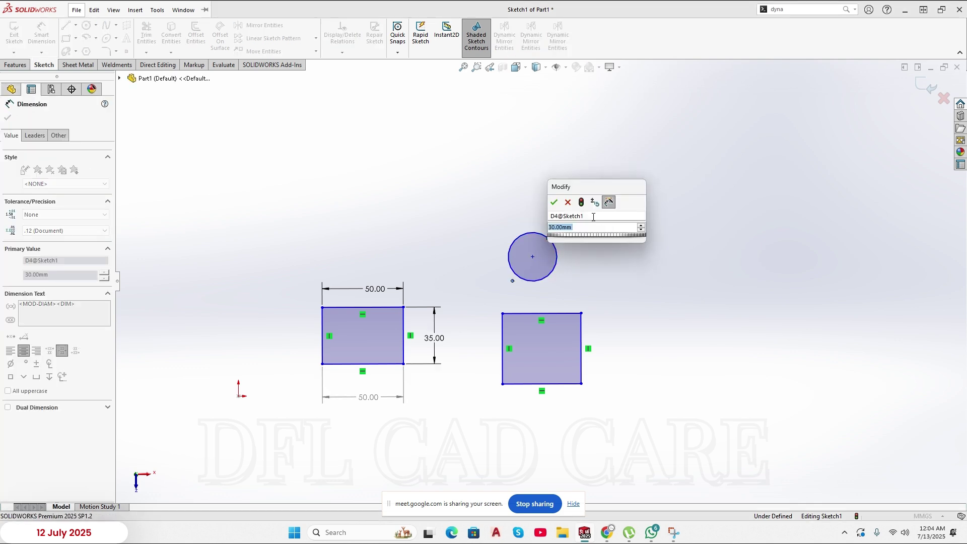
pyautogui.write('38*2')
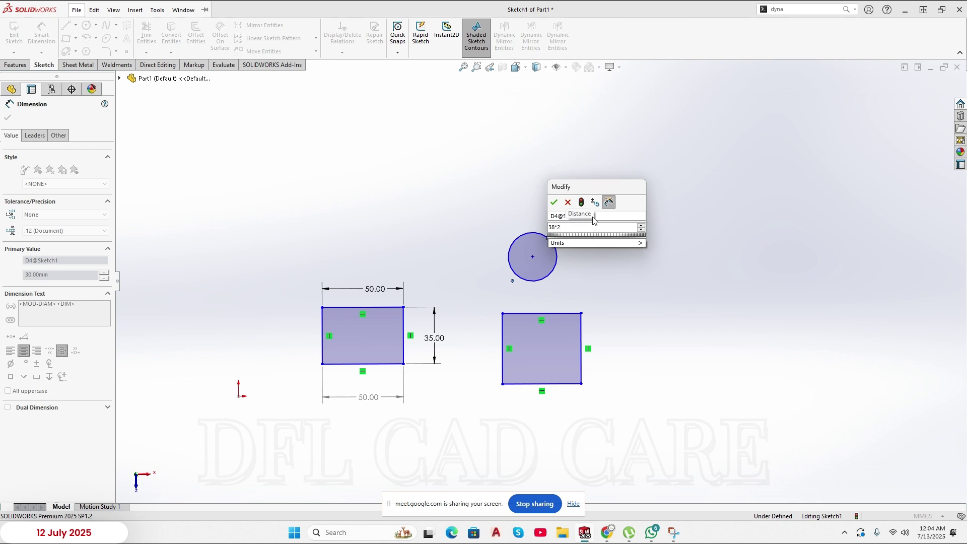
pyautogui.press('Return')
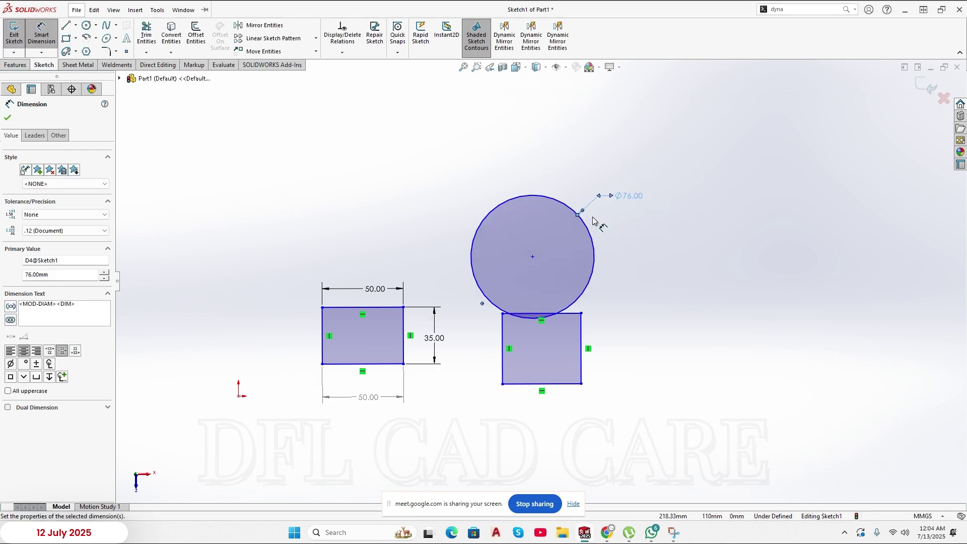
pyautogui.press('Escape')
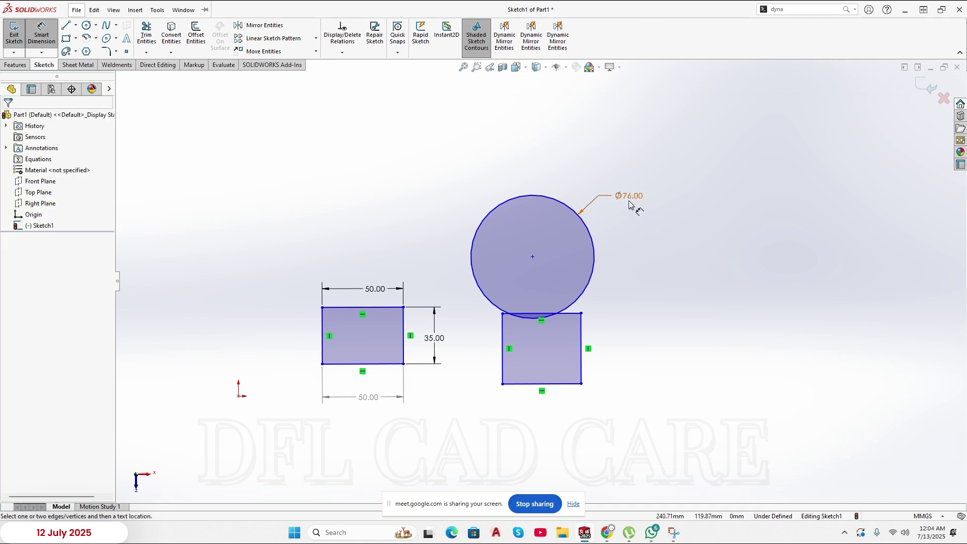
pyautogui.click(630, 196)
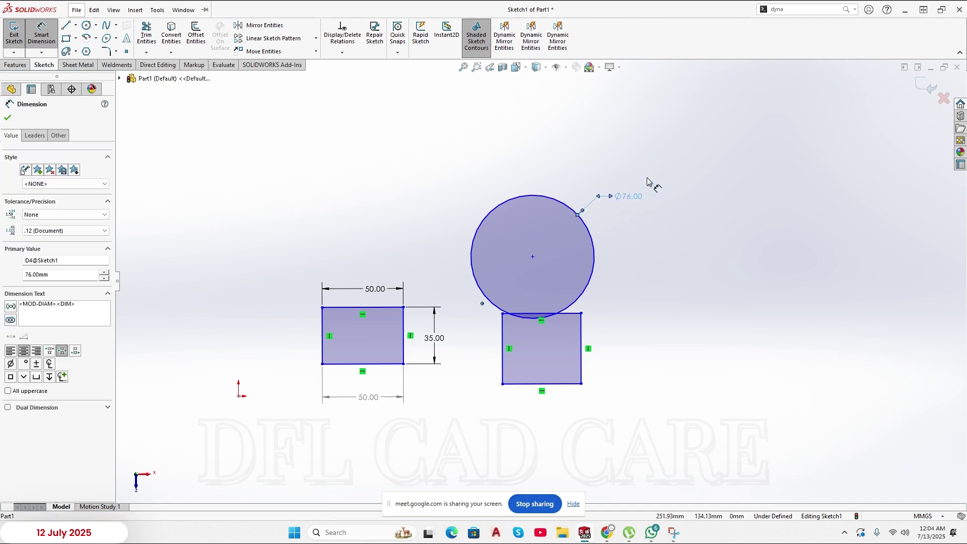
pyautogui.press('Escape')
pyautogui.click(627, 197)
pyautogui.scroll(5, 566, 227)
pyautogui.press('Escape')
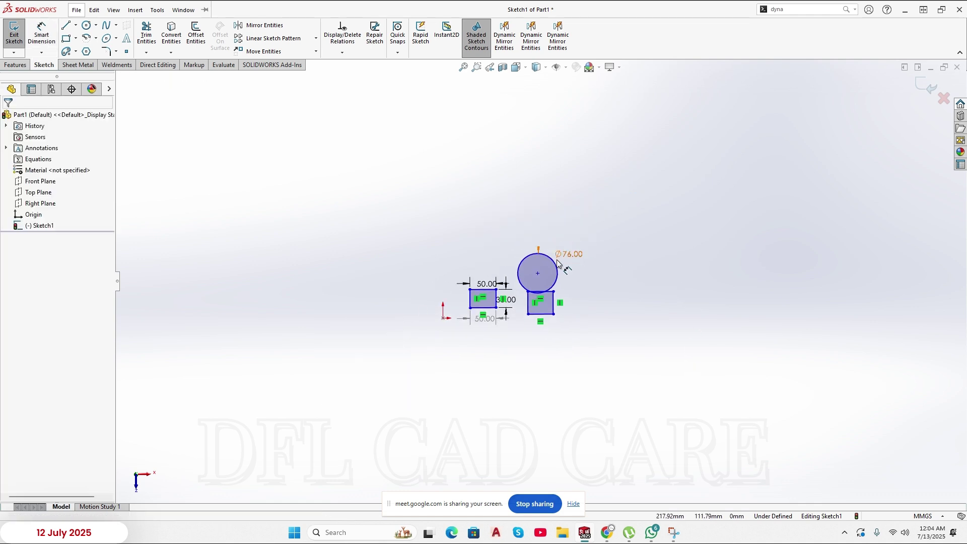
# - Move the circle up so it sits well clear of the right-hand rectangle
pyautogui.moveTo(535, 252); pyautogui.dragTo(546, 201)
pyautogui.press('Escape')
pyautogui.scroll(-5, 564, 207)
pyautogui.click(605, 248)
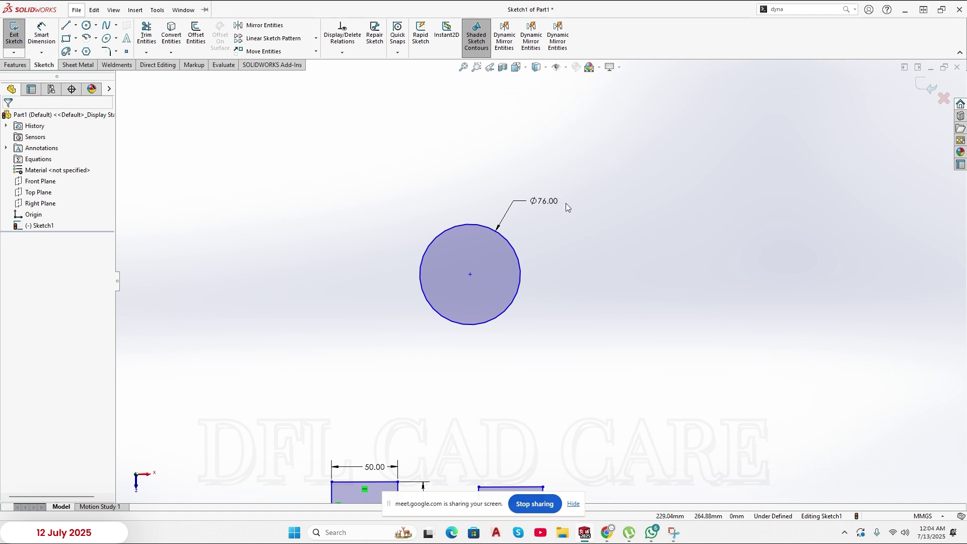
# - Display the circle's diameter dimension as a radius
pyautogui.click(556, 206)
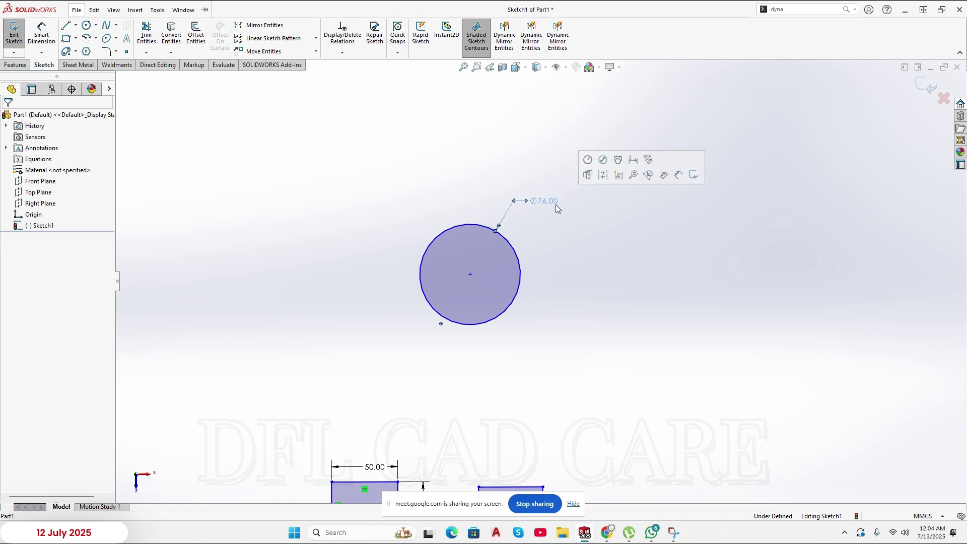
pyautogui.click(592, 168)
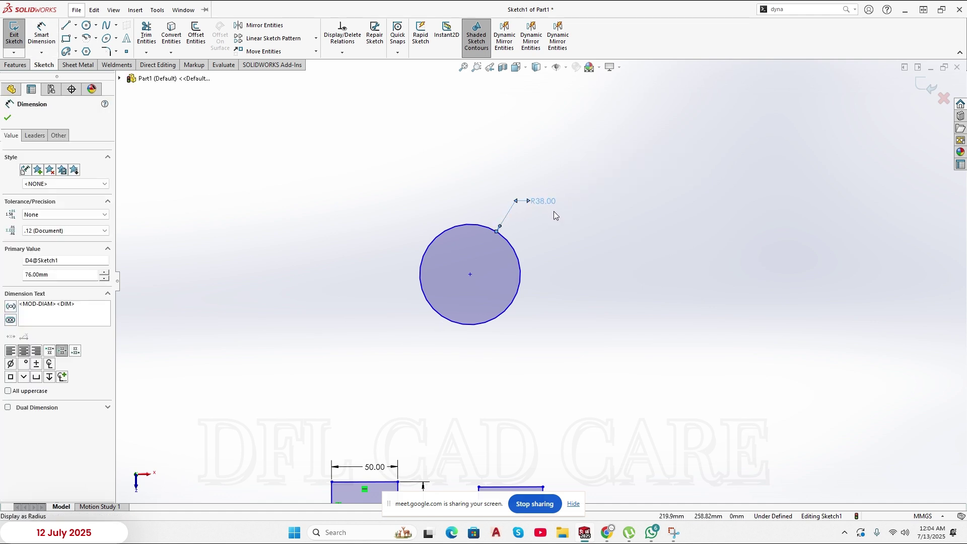
pyautogui.click(572, 262)
pyautogui.scroll(3, 570, 262)
pyautogui.moveTo(609, 175); pyautogui.dragTo(371, 317)
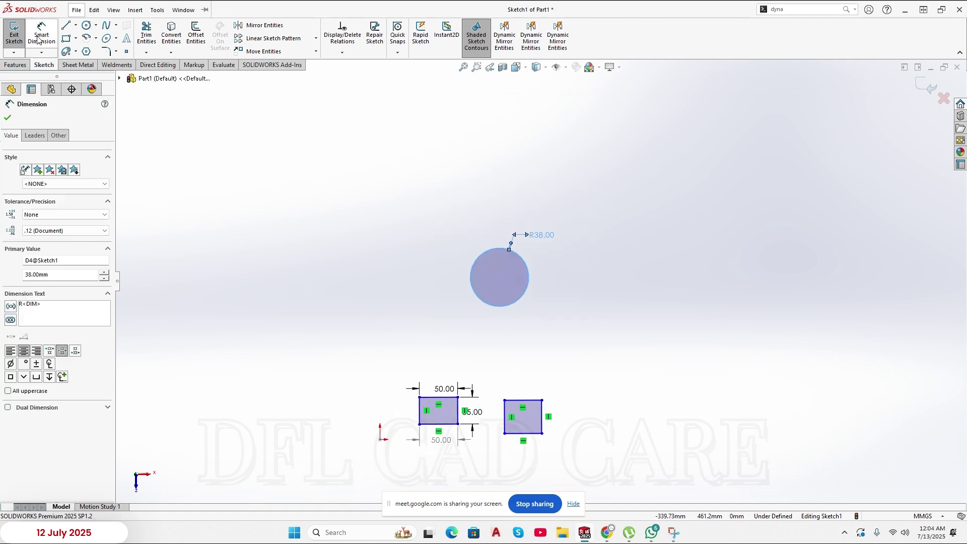
pyautogui.click(42, 53)
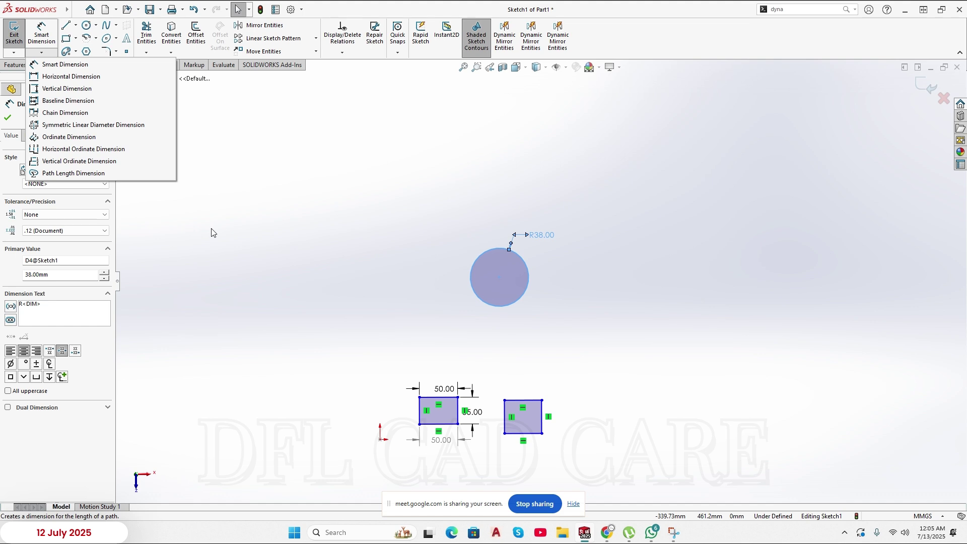
pyautogui.click(286, 255)
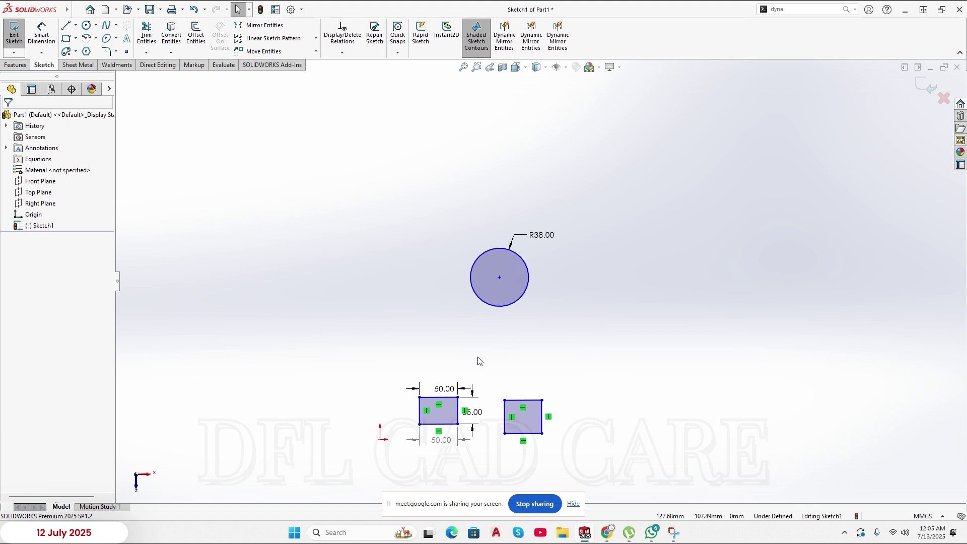
pyautogui.moveTo(375, 207); pyautogui.dragTo(337, 166)
pyautogui.moveTo(325, 184)
pyautogui.mouseDown()
pyautogui.moveTo(334, 205)
pyautogui.moveTo(657, 484)
pyautogui.moveTo(331, 211)
pyautogui.moveTo(662, 434)
pyautogui.moveTo(666, 479)
pyautogui.mouseUp()
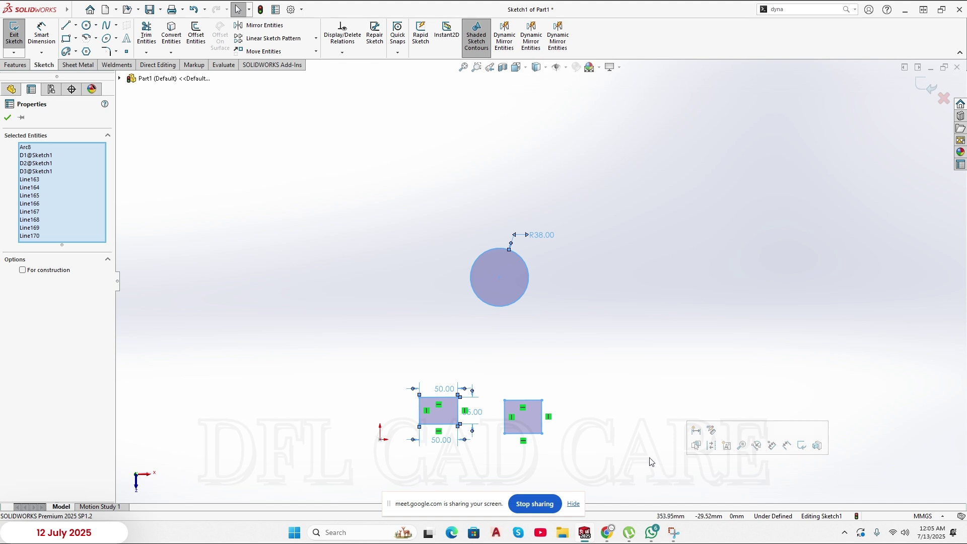
pyautogui.click(666, 480)
# - Add a driven angular dimension between the top and right edges of the right-hand rectangle, placed outside their shared corner
pyautogui.scroll(-8, 525, 406)
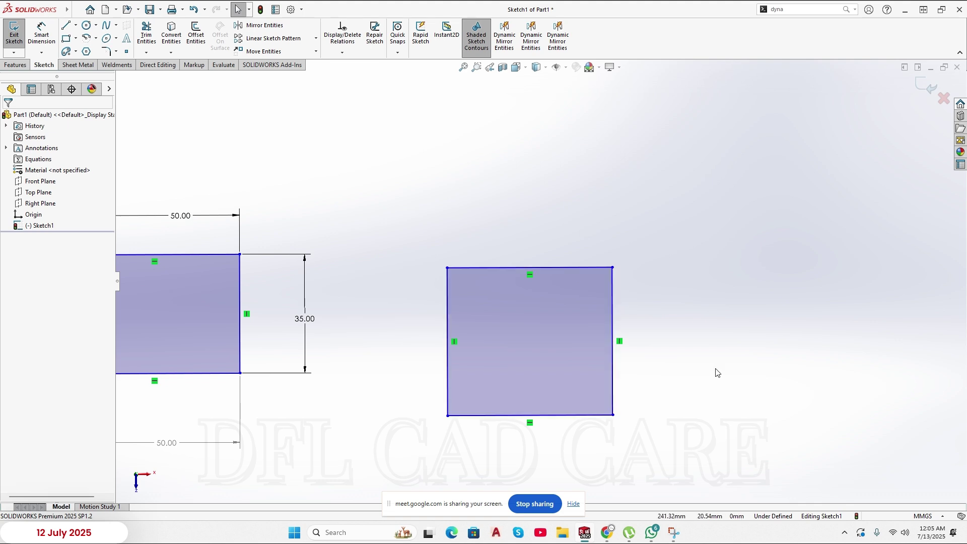
pyautogui.click(43, 36)
pyautogui.click(547, 267)
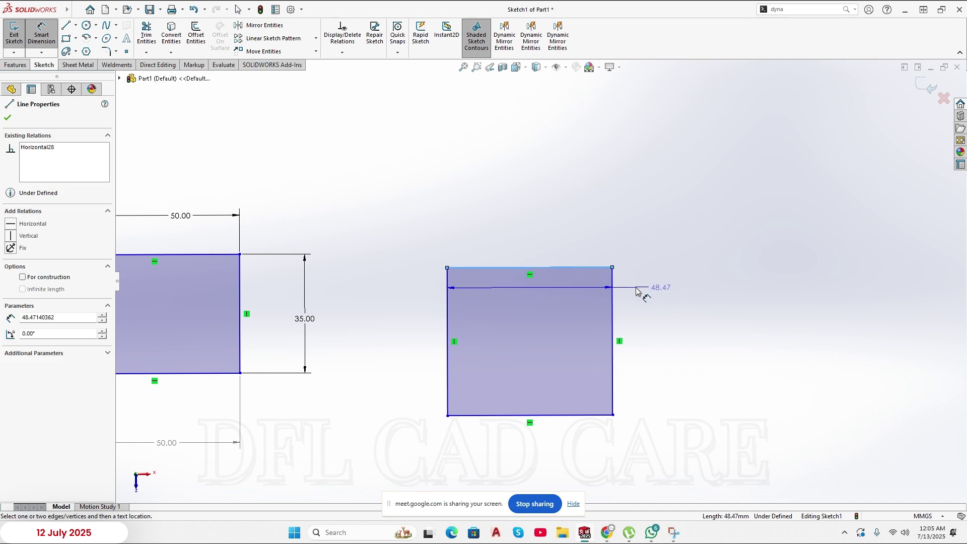
pyautogui.click(614, 308)
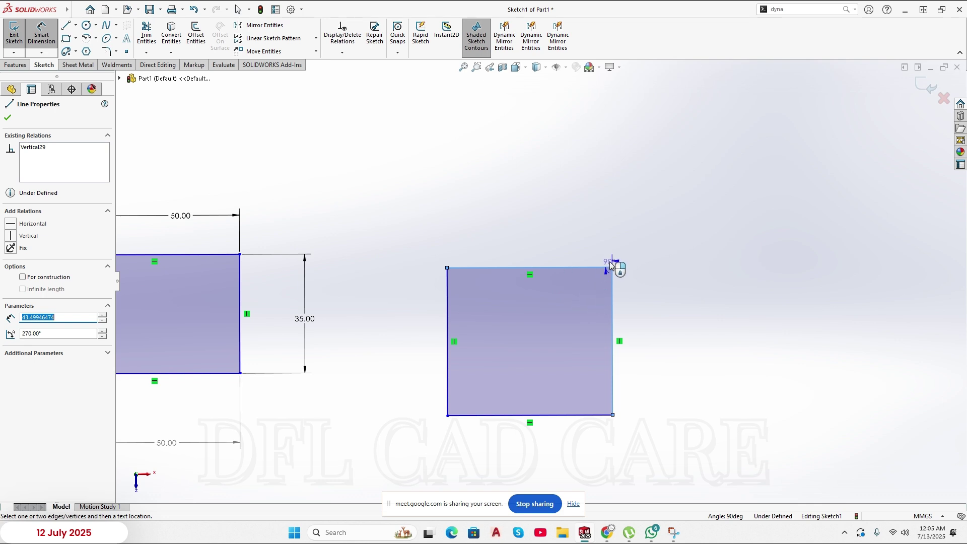
pyautogui.click(632, 246)
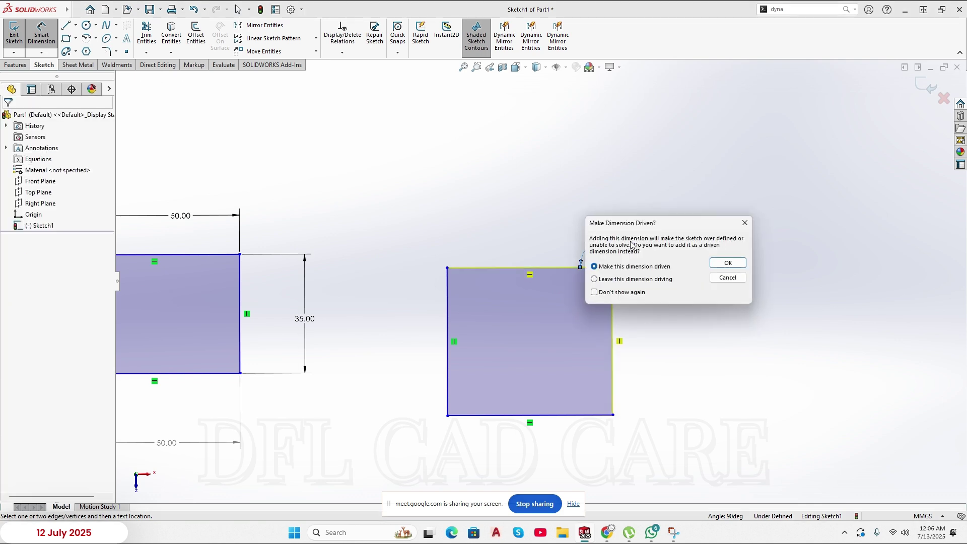
pyautogui.click(726, 263)
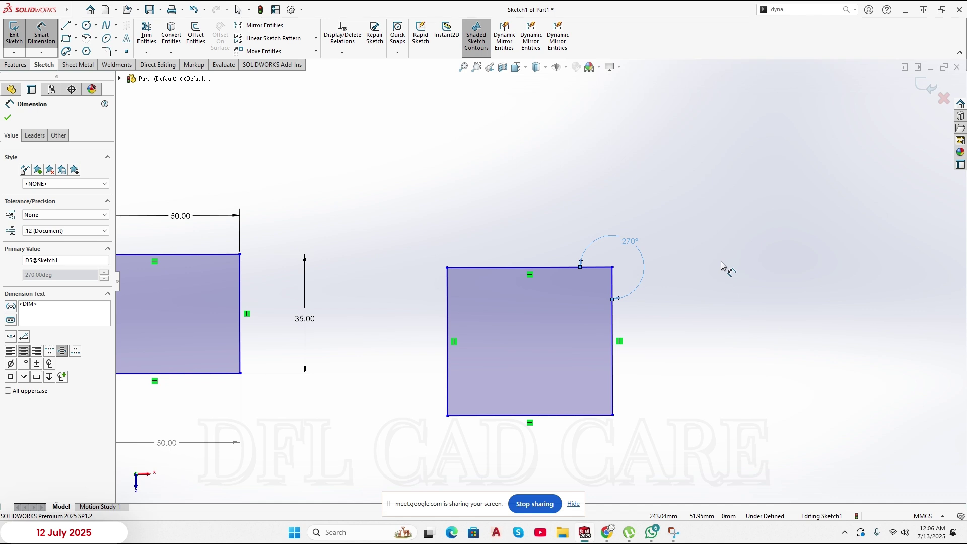
pyautogui.click(723, 263)
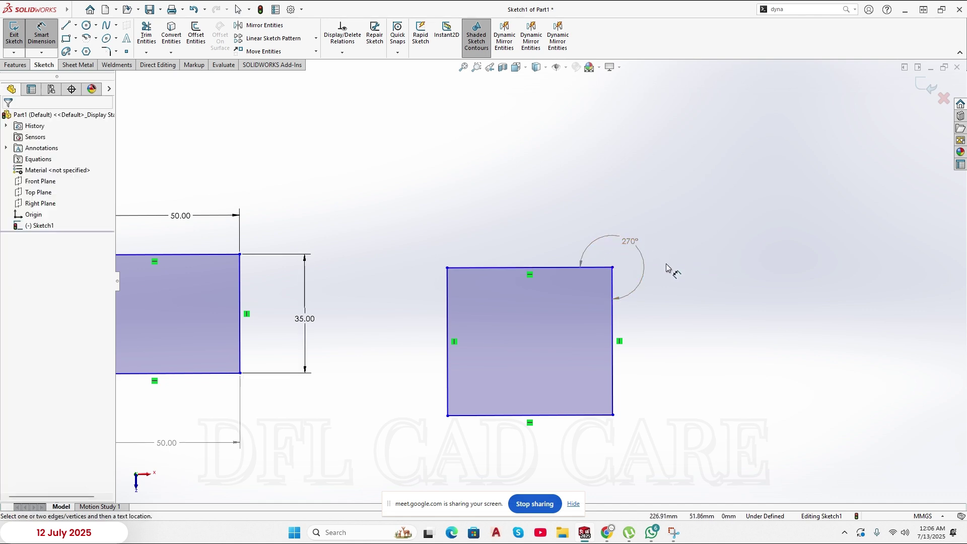
# - Dimension the left edge of the right-hand rectangle, placing the text outside the edge and keeping its drawn length
pyautogui.scroll(5, 654, 317)
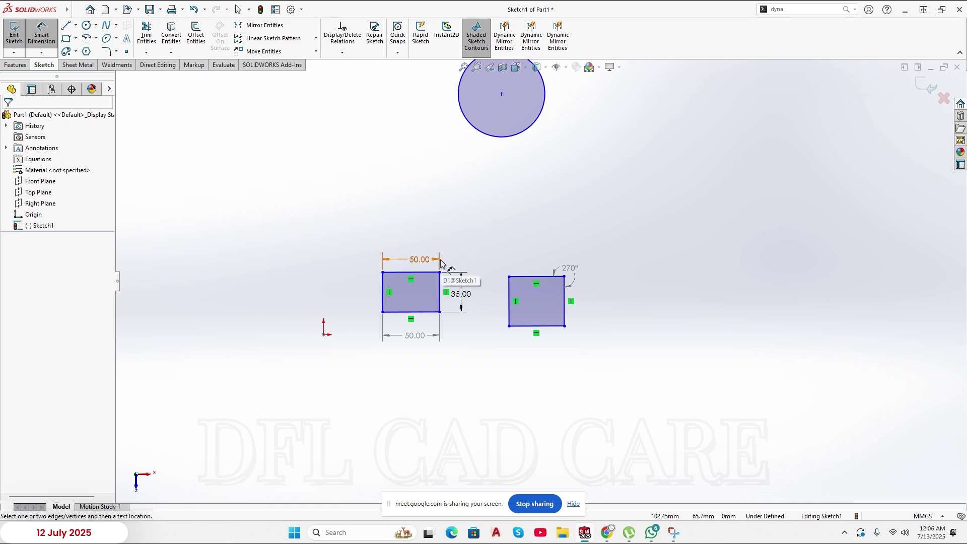
pyautogui.scroll(-5, 573, 319)
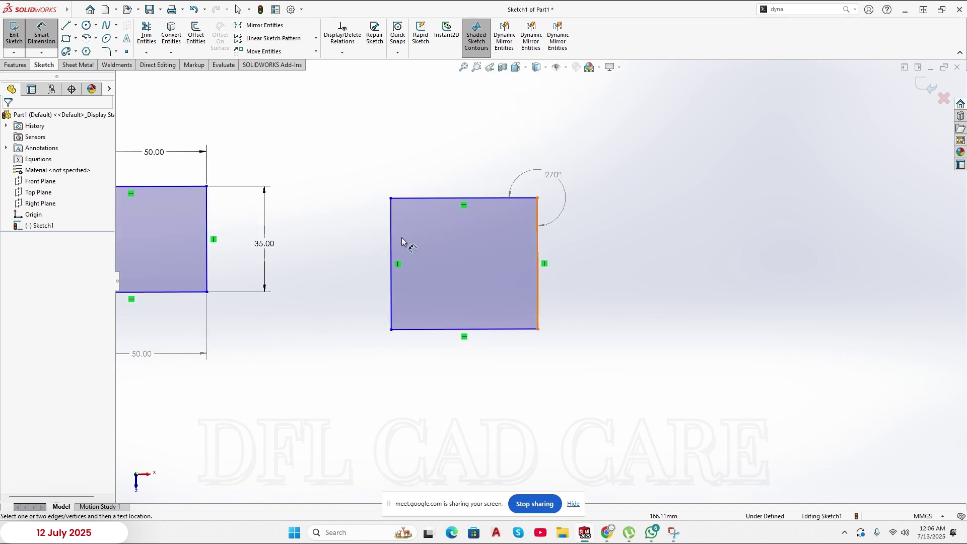
pyautogui.click(393, 228)
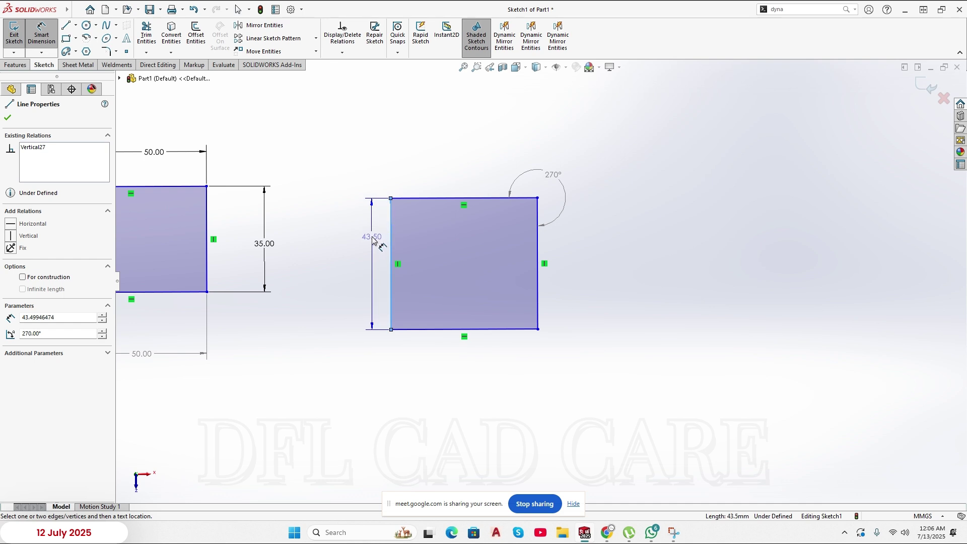
pyautogui.click(372, 254)
pyautogui.click(633, 288)
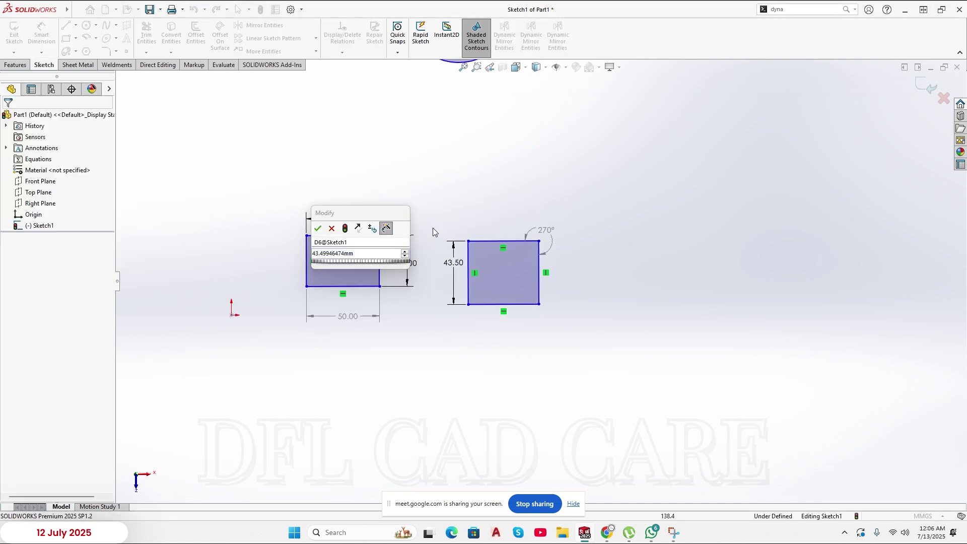
pyautogui.click(318, 229)
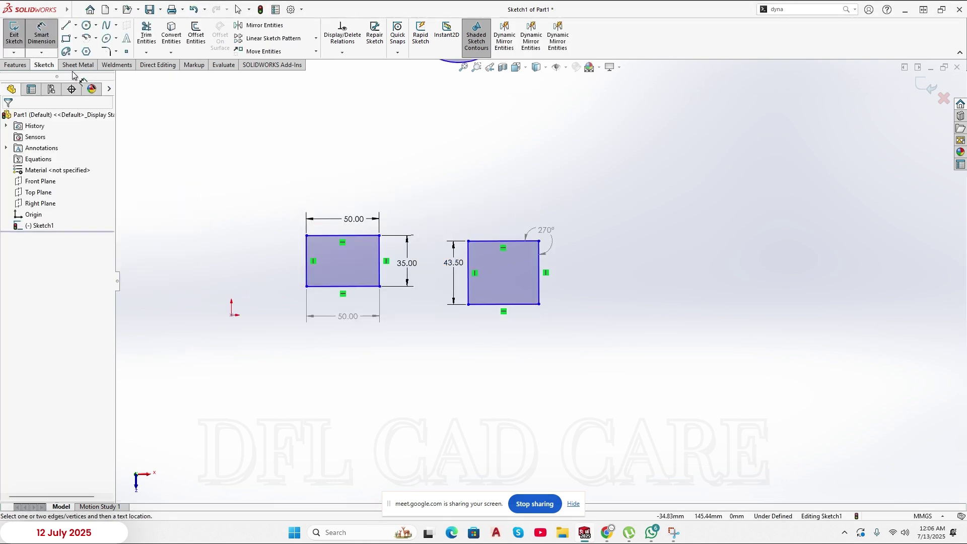
# - Sketch a closed stepped profile above the right-hand rectangle, with a bottom edge about 153 mm, two steps rising rightward and a slanted left edge
pyautogui.click(65, 25)
pyautogui.click(468, 178)
pyautogui.click(691, 178)
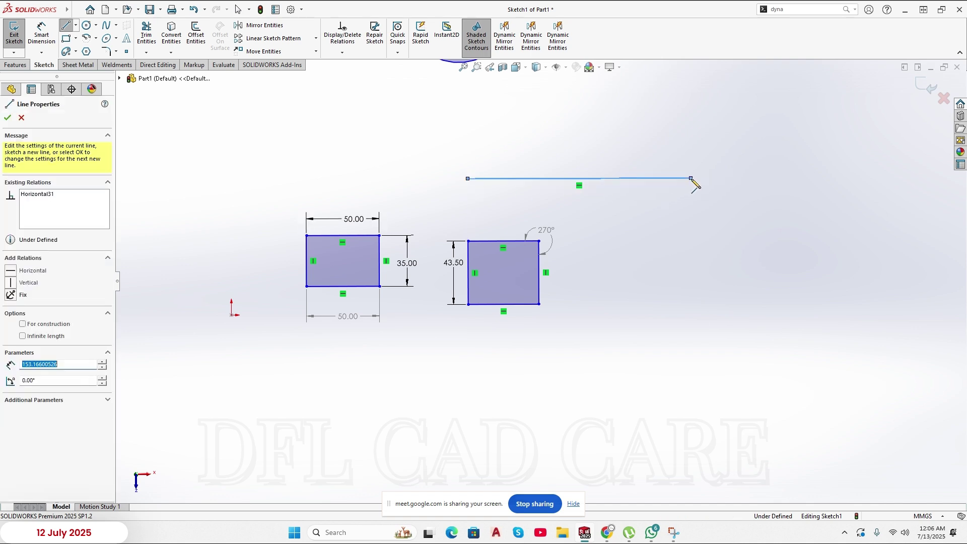
pyautogui.click(691, 147)
pyautogui.click(806, 148)
pyautogui.click(806, 126)
pyautogui.click(883, 127)
pyautogui.click(883, 104)
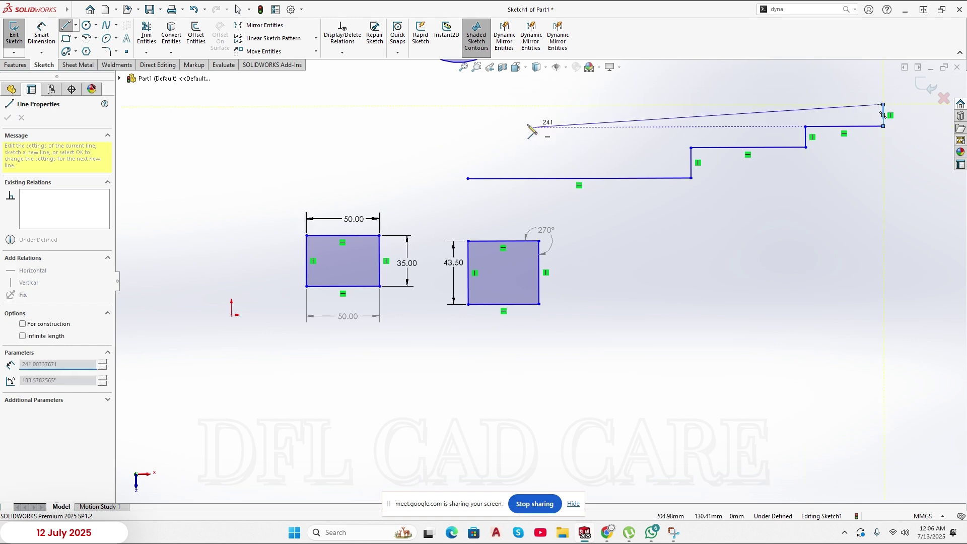
pyautogui.click(485, 106)
pyautogui.click(468, 179)
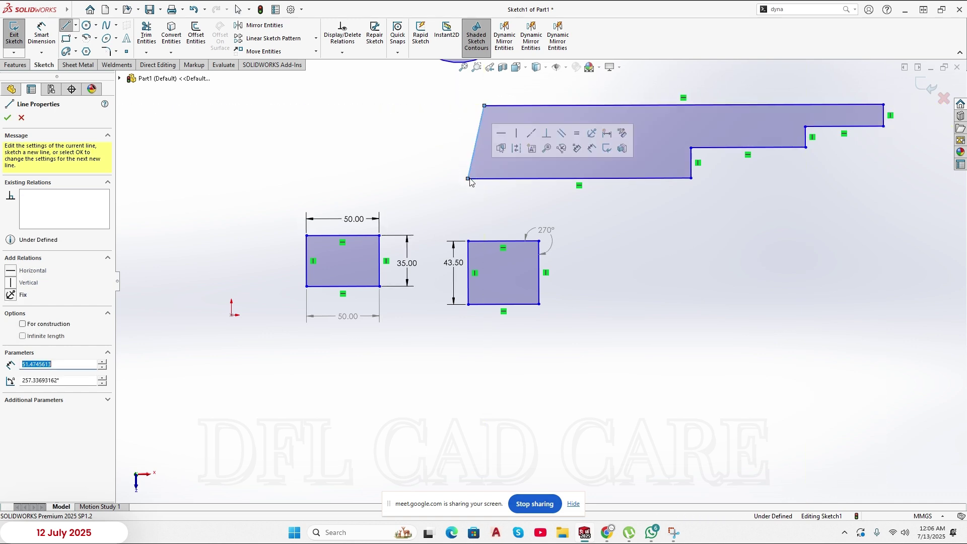
pyautogui.rightClick(527, 169)
pyautogui.click(551, 178)
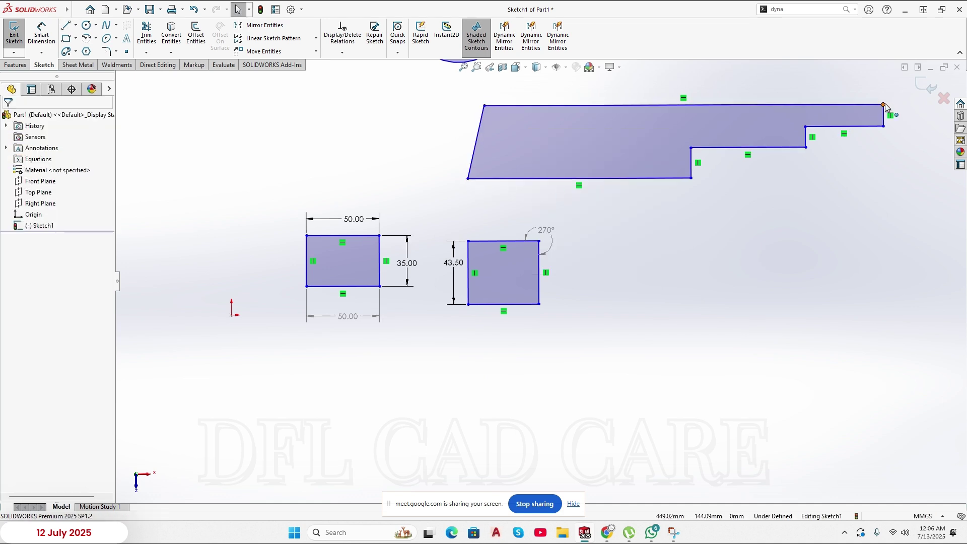
# - Dimension the stepped profile's top edge above the profile, keeping its drawn length
pyautogui.scroll(1, 848, 320)
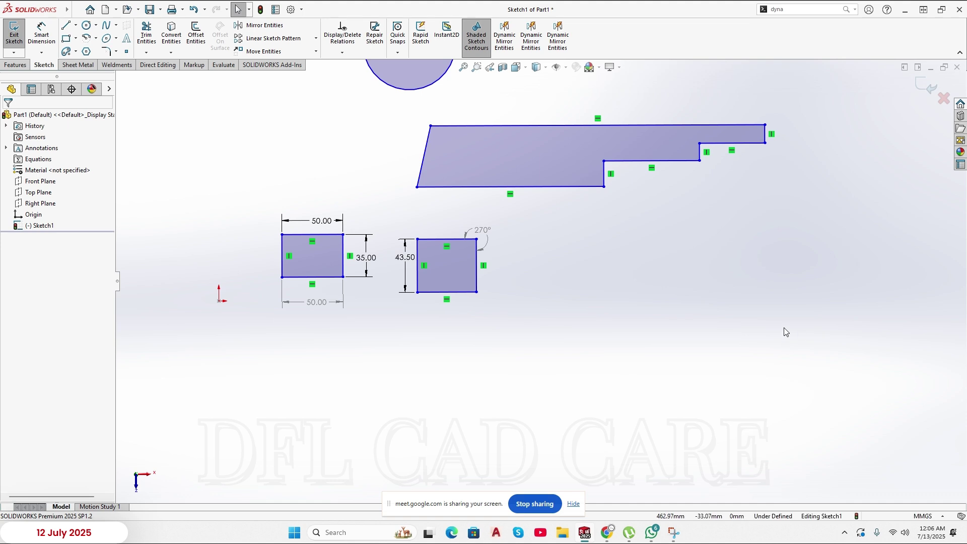
pyautogui.moveTo(784, 339); pyautogui.dragTo(791, 166, button='right')
pyautogui.scroll(2, 541, 279)
pyautogui.click(583, 173)
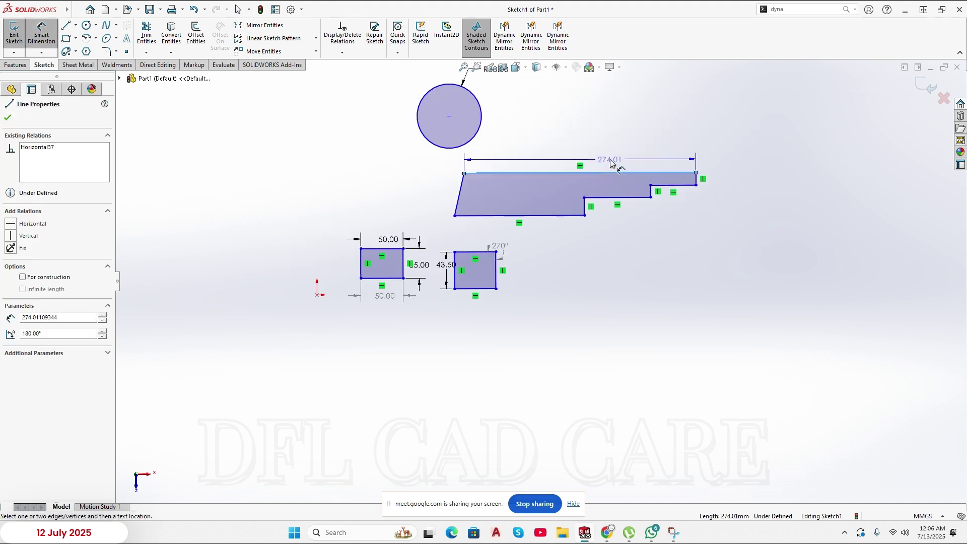
pyautogui.click(581, 168)
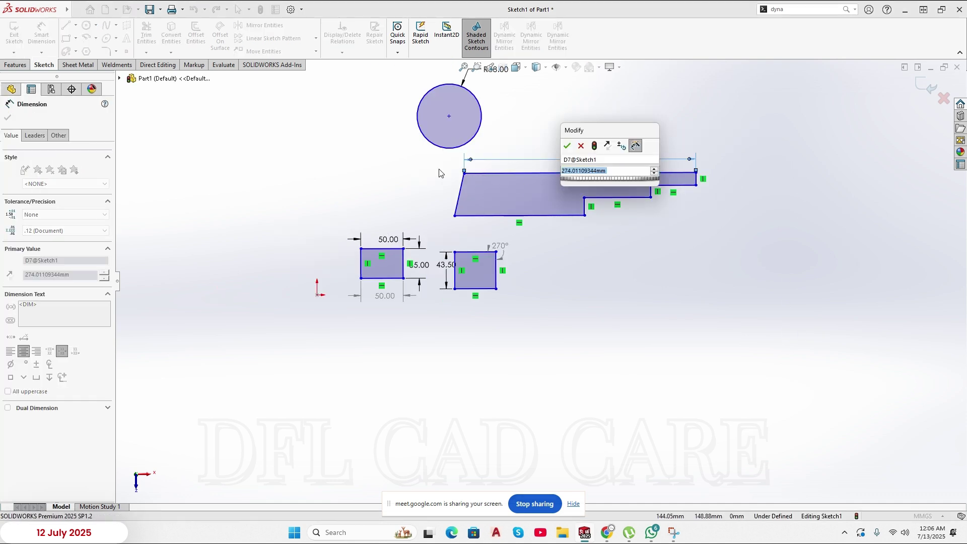
pyautogui.click(568, 145)
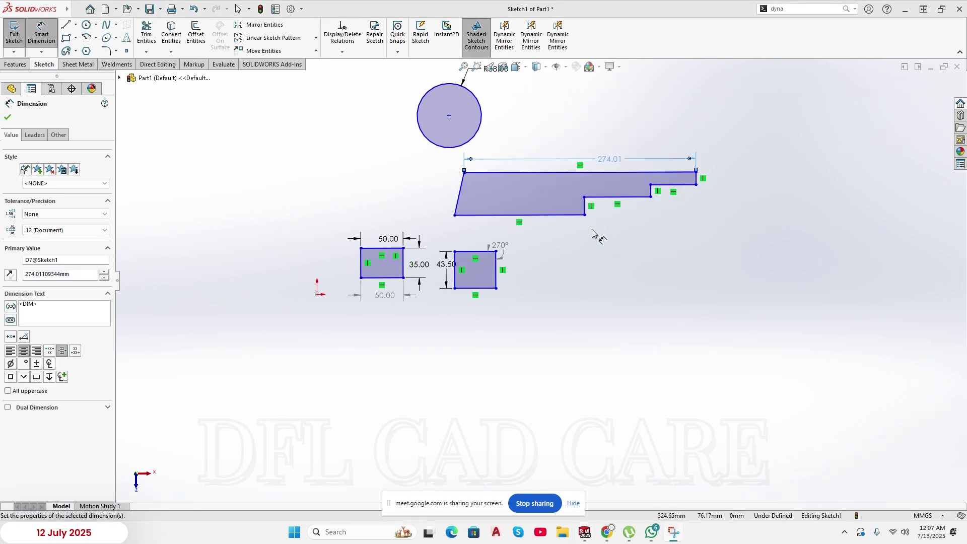
# - Dimension the horizontal distance from the stepped profile's lower-left corner to its right vertical edge, placed below the profile, keeping the drawn value
pyautogui.scroll(-2, 456, 201)
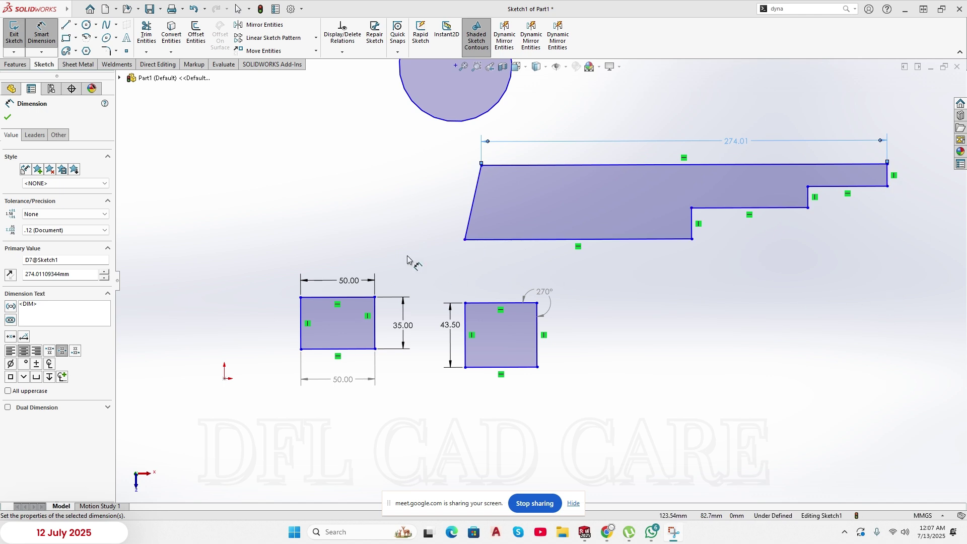
pyautogui.click(465, 241)
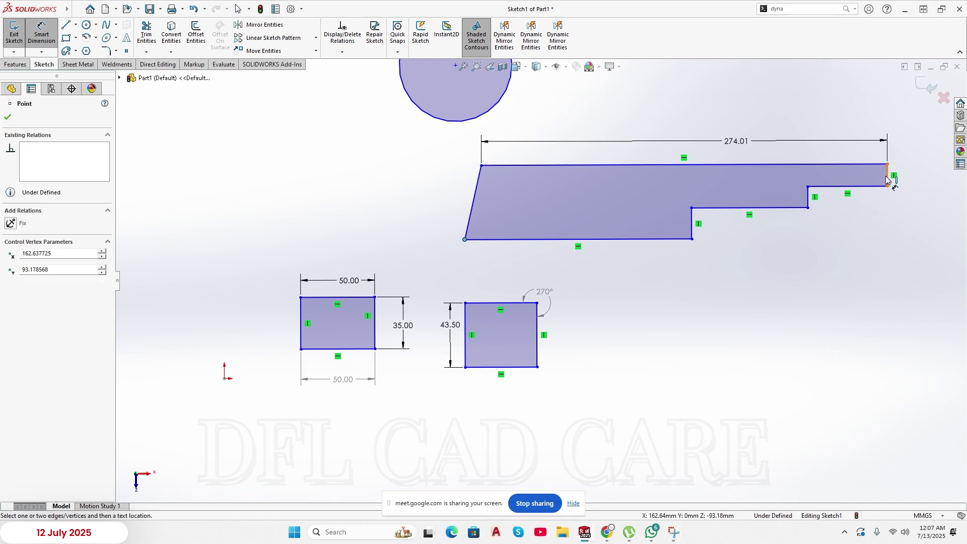
pyautogui.scroll(-1, 887, 181)
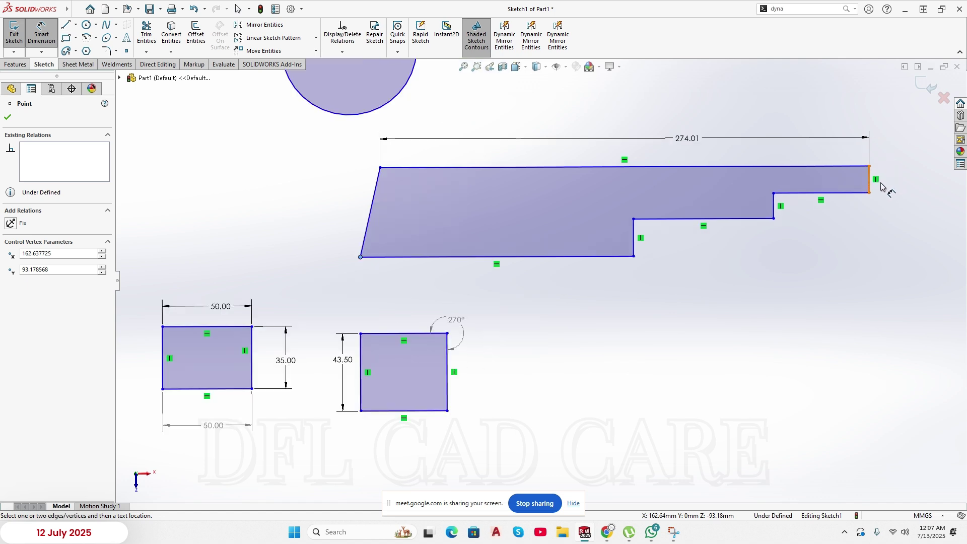
pyautogui.click(870, 190)
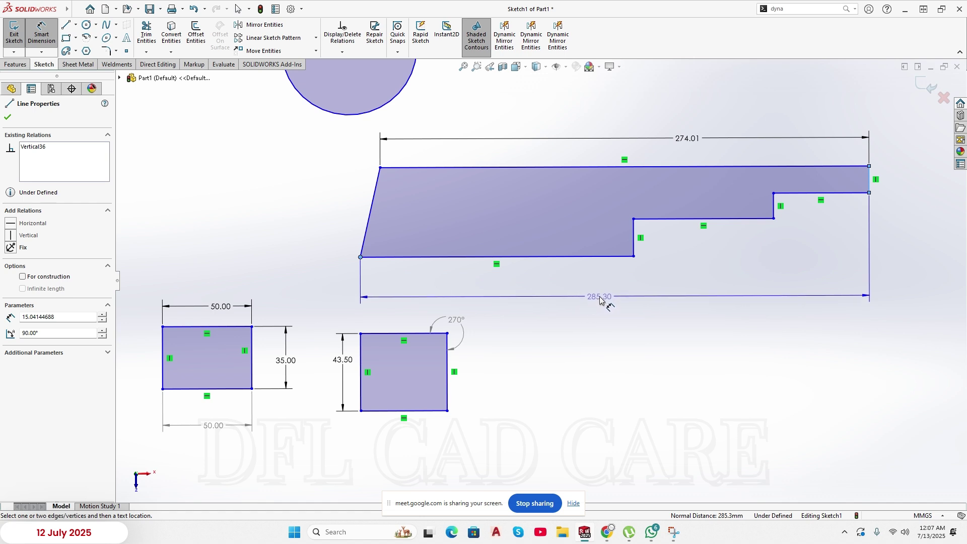
pyautogui.click(600, 300)
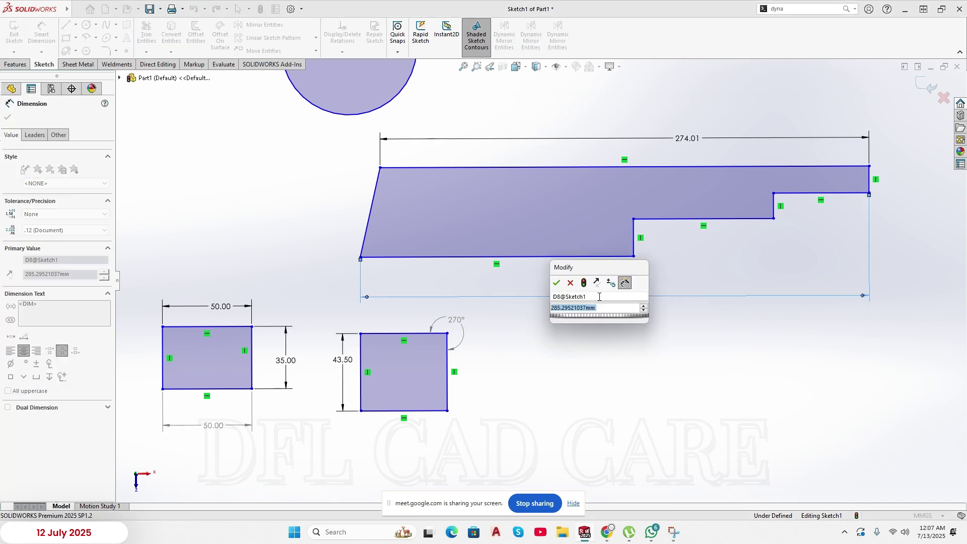
pyautogui.click(557, 283)
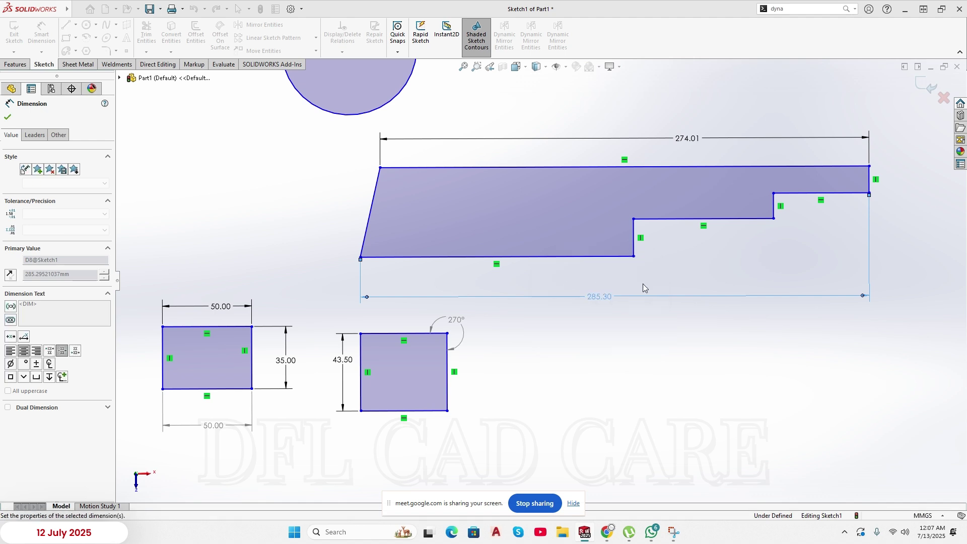
pyautogui.click(873, 182)
pyautogui.click(377, 195)
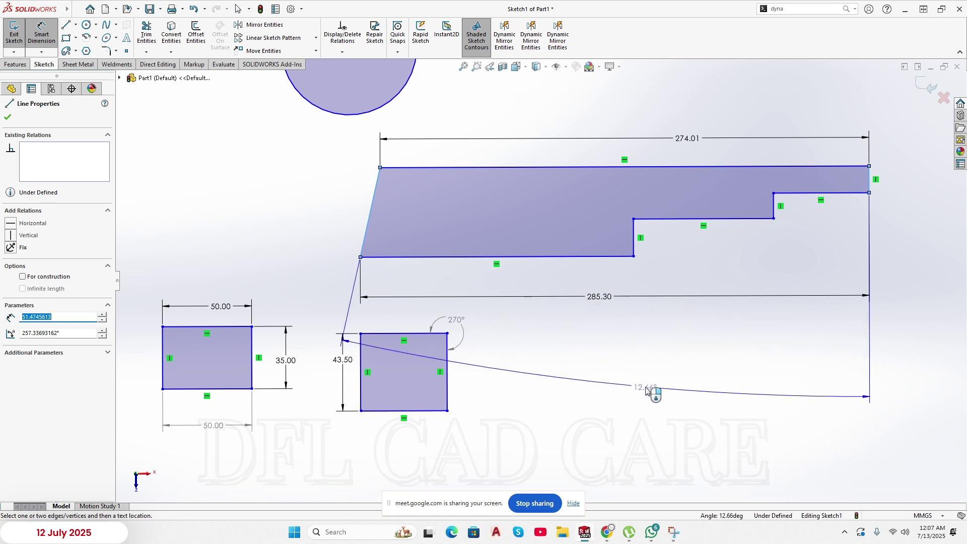
pyautogui.press('Escape')
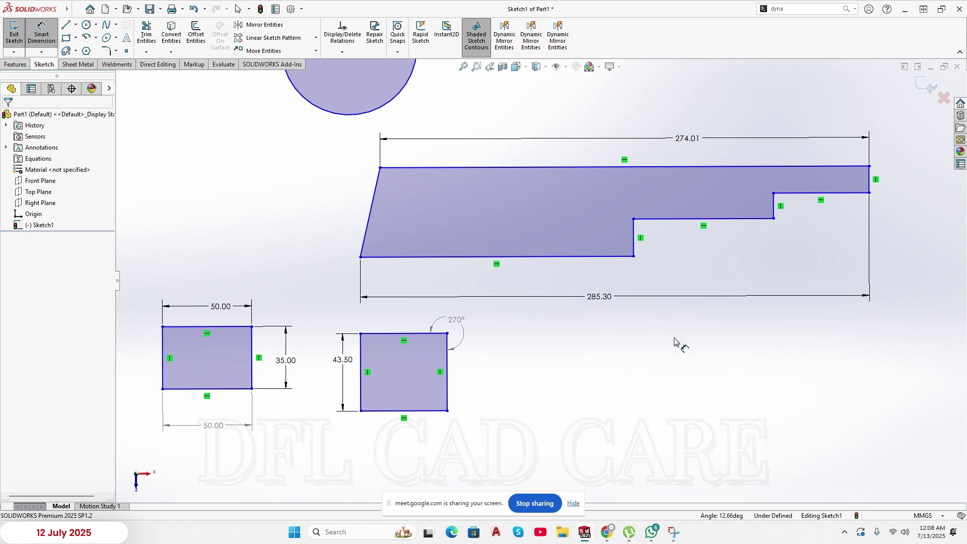
pyautogui.press('z')
pyautogui.press('z')
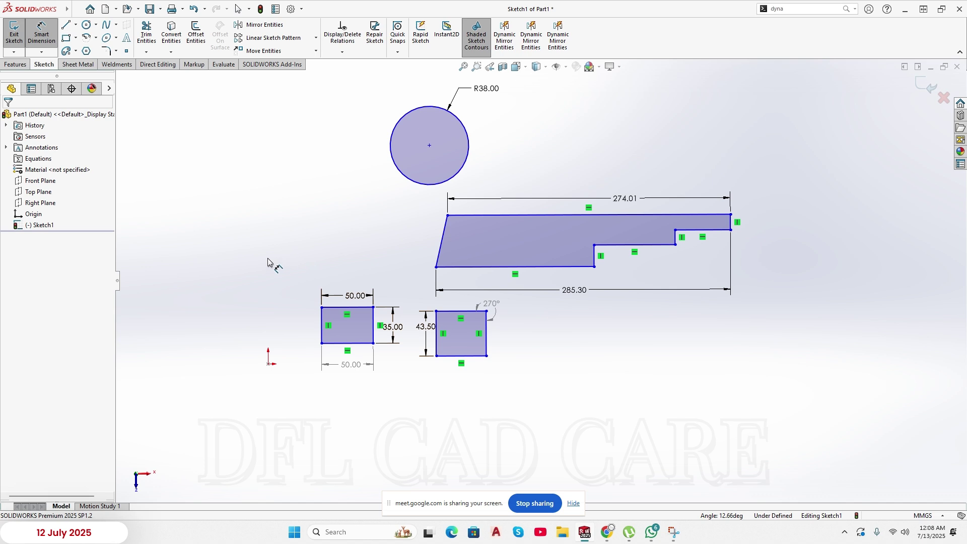
pyautogui.click(44, 52)
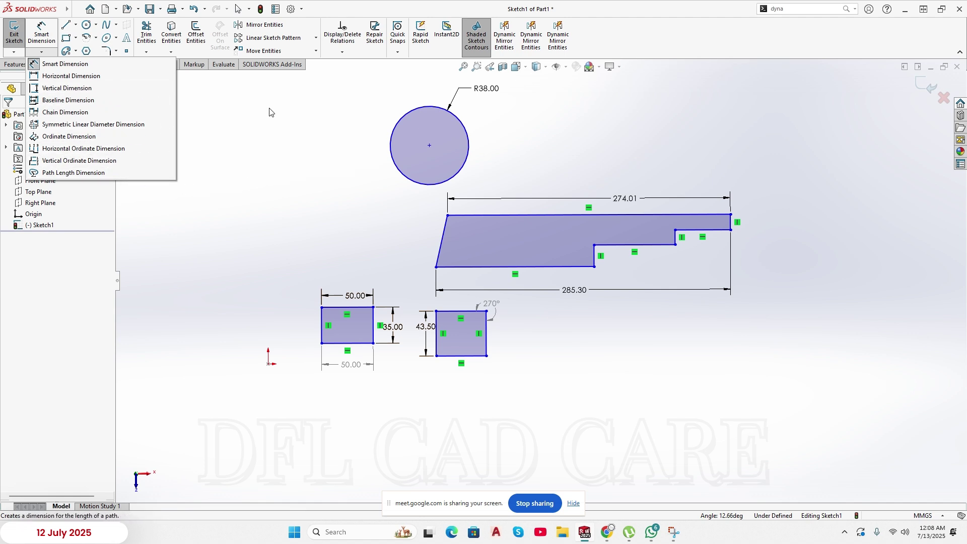
pyautogui.click(277, 162)
pyautogui.scroll(2, 418, 243)
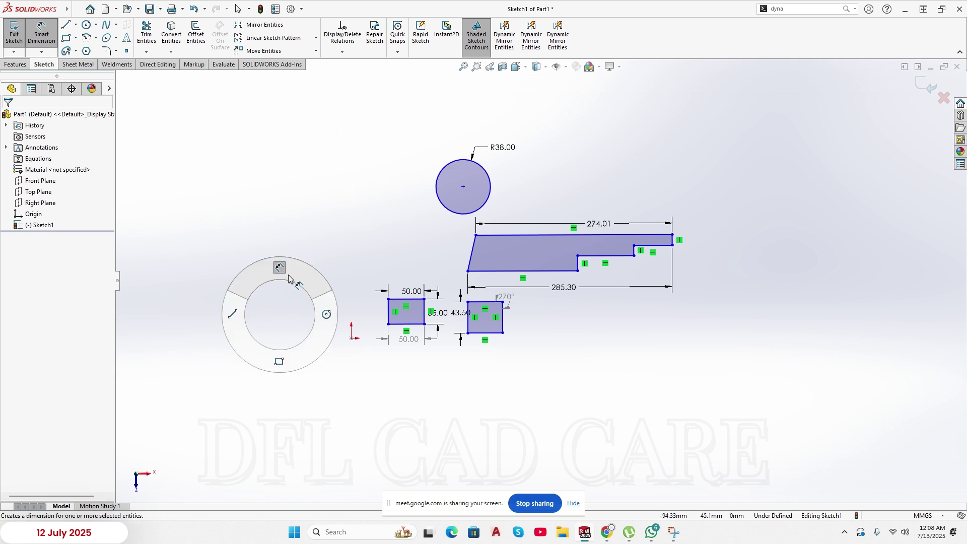
pyautogui.press('Escape')
pyautogui.moveTo(233, 115)
pyautogui.mouseDown()
pyautogui.moveTo(251, 137)
pyautogui.moveTo(737, 402)
pyautogui.mouseUp()
pyautogui.moveTo(759, 370)
pyautogui.mouseDown()
pyautogui.moveTo(362, 265)
pyautogui.moveTo(279, 149)
pyautogui.moveTo(310, 119)
pyautogui.mouseUp()
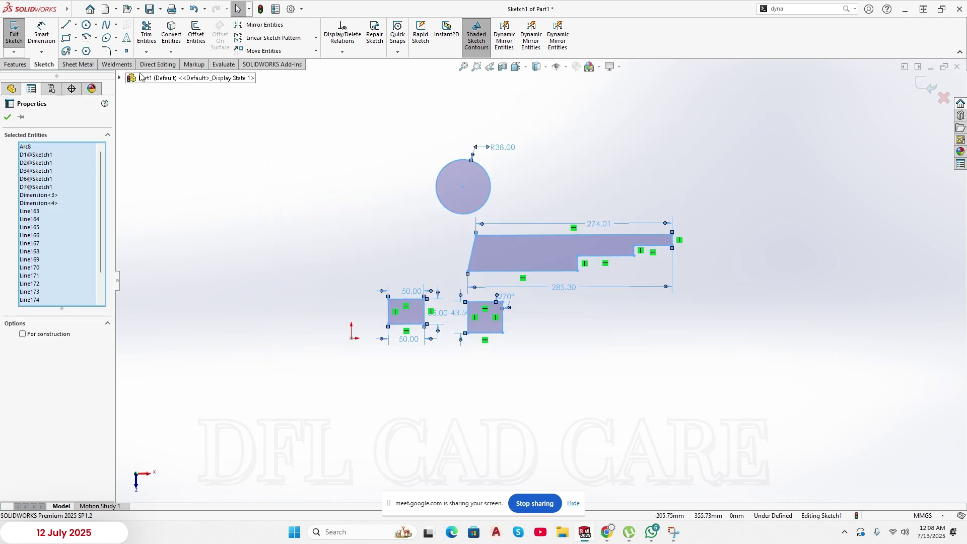
pyautogui.click(272, 188)
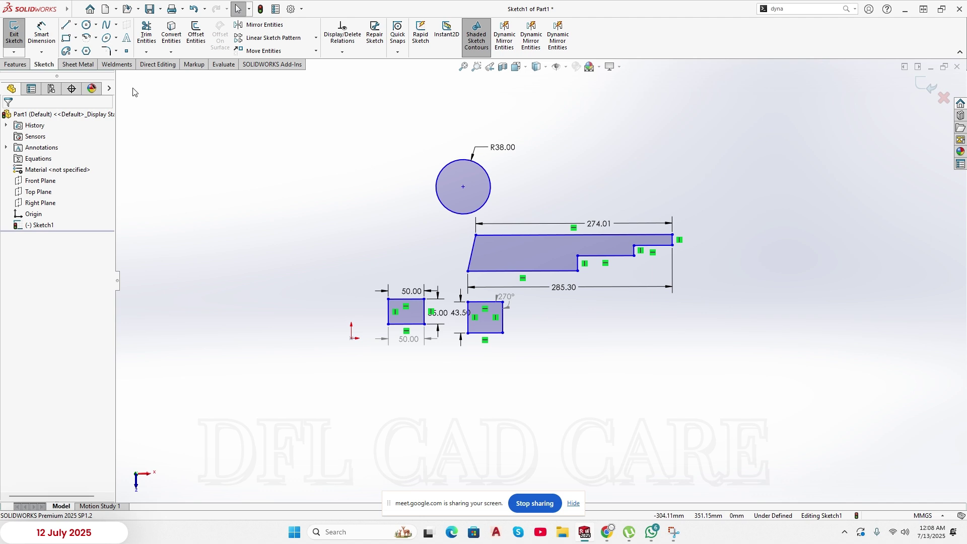
# - Try to dimension between the left-hand rectangle's top and bottom edges using Horizontal Dimension, placed outside its left edge
pyautogui.click(41, 52)
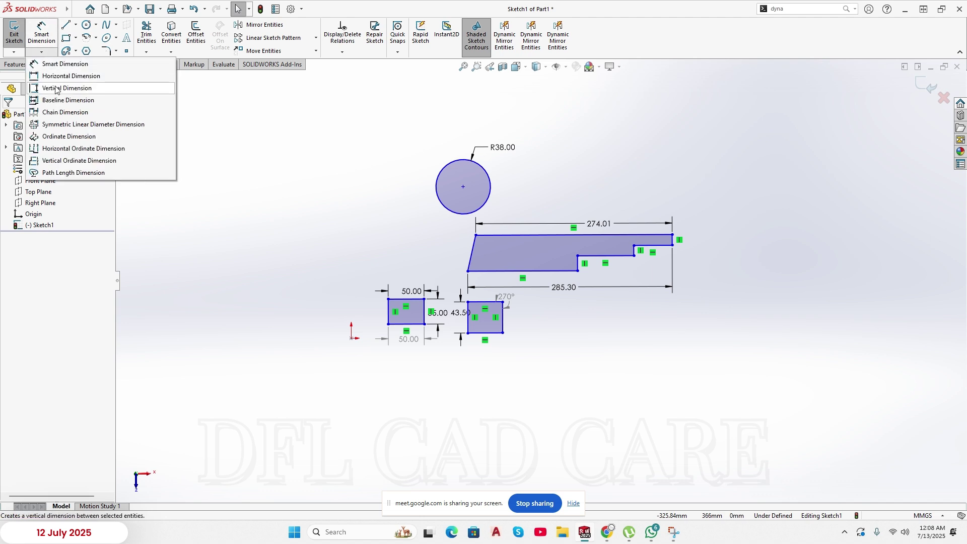
pyautogui.click(62, 76)
pyautogui.scroll(-6, 391, 321)
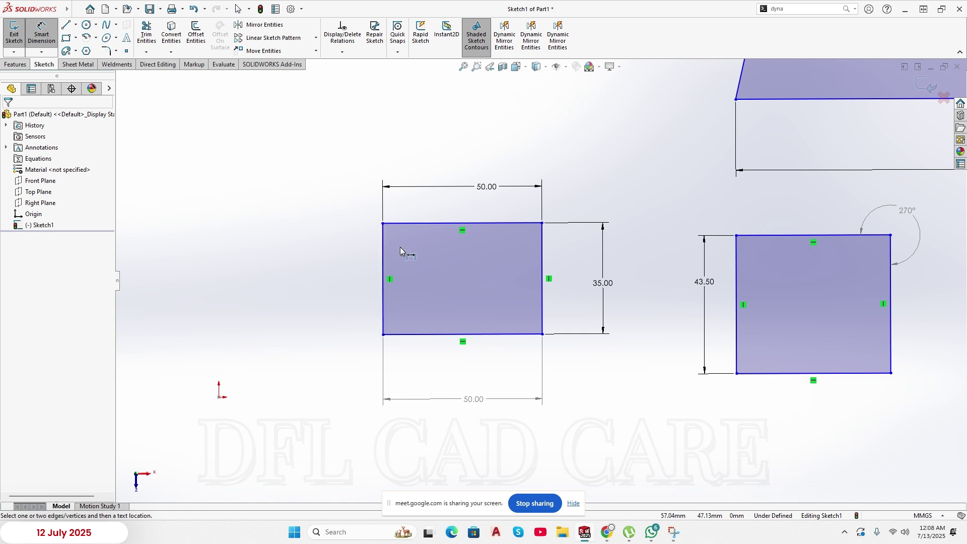
pyautogui.click(421, 224)
pyautogui.click(409, 335)
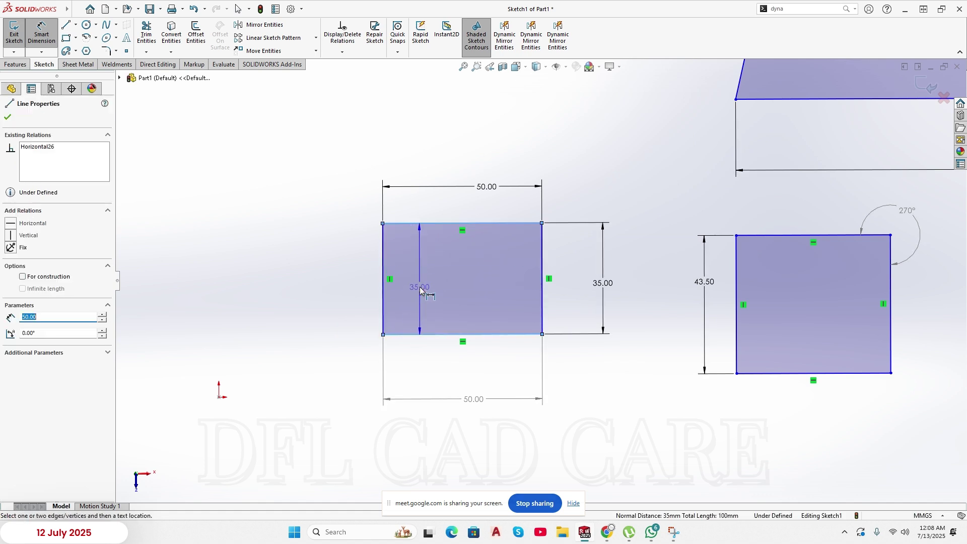
pyautogui.click(345, 267)
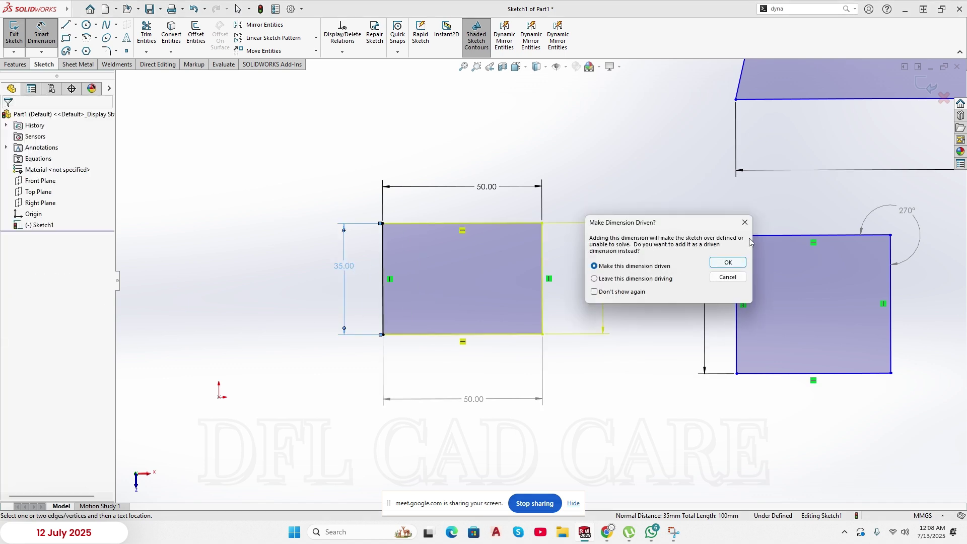
pyautogui.click(746, 222)
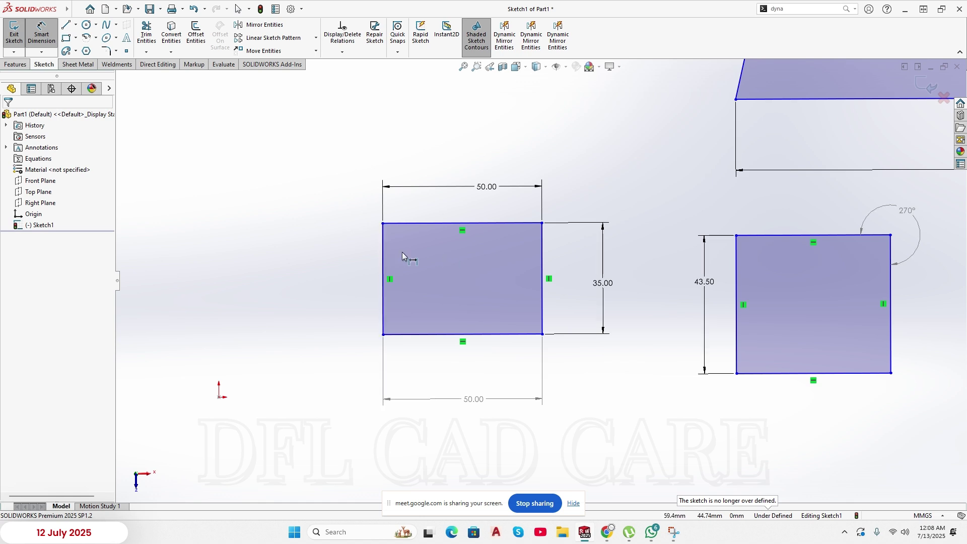
# - Add a driven dimension between the left-hand rectangle's top and bottom edges, placing it outside the left edge
pyautogui.click(398, 225)
pyautogui.click(401, 334)
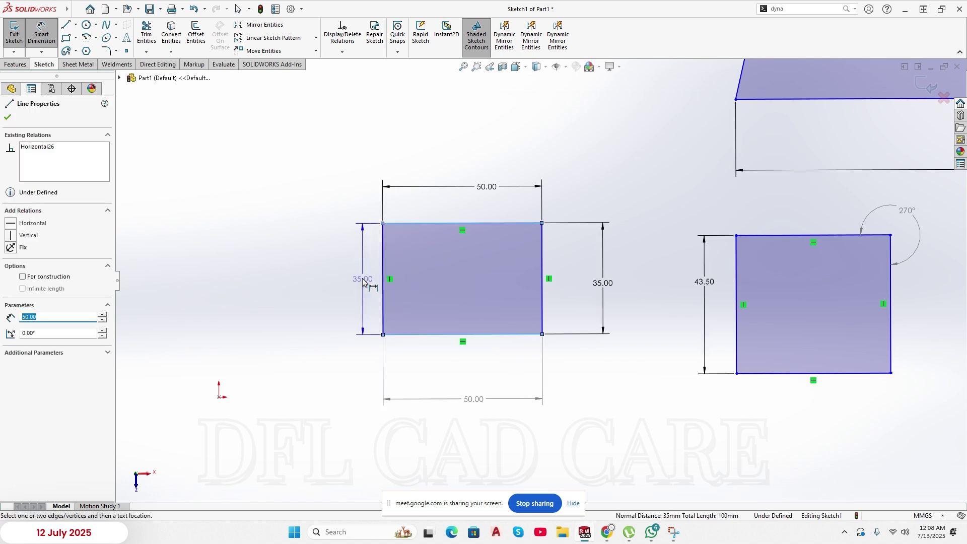
pyautogui.click(348, 267)
pyautogui.click(728, 262)
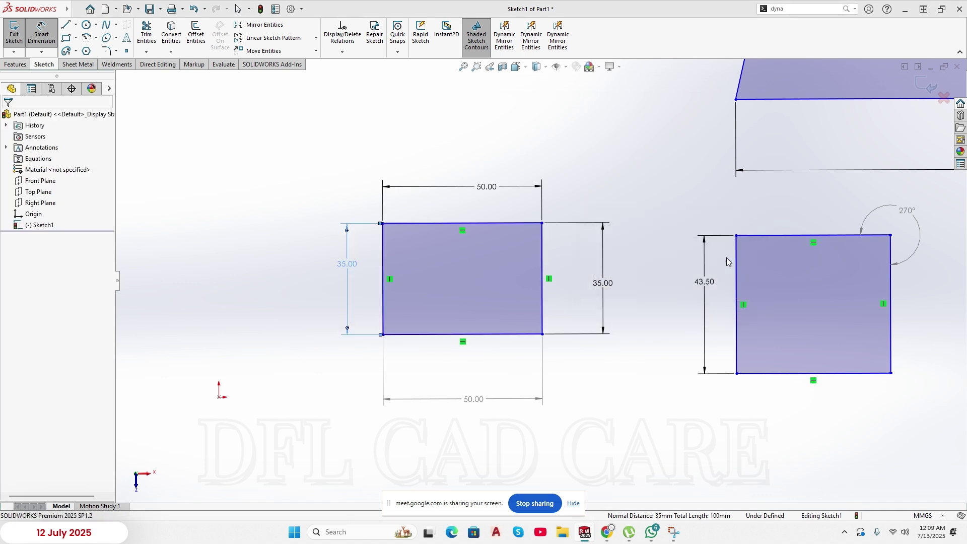
# - Try to dimension the distance between the left-hand rectangle's two vertical edges, placed above its existing top dimension
pyautogui.click(384, 272)
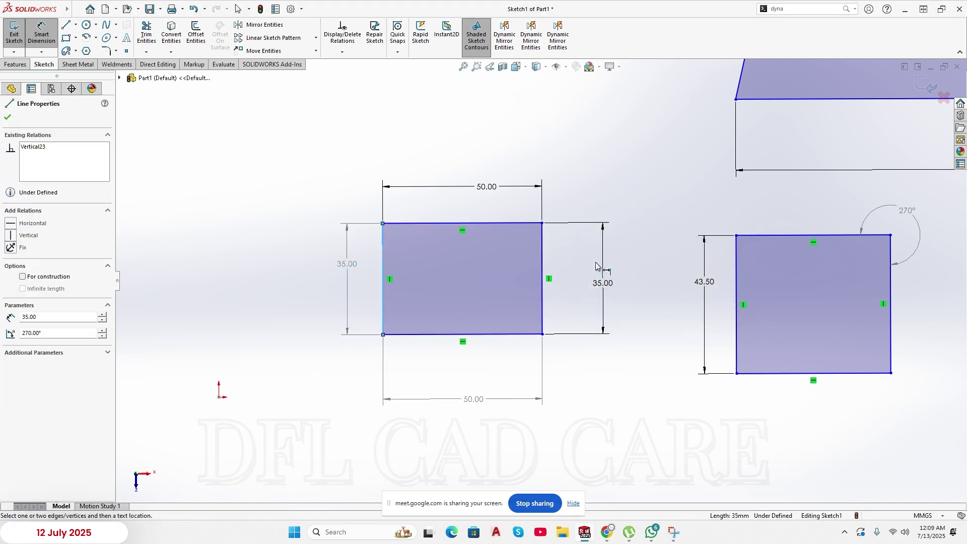
pyautogui.click(543, 252)
pyautogui.click(463, 161)
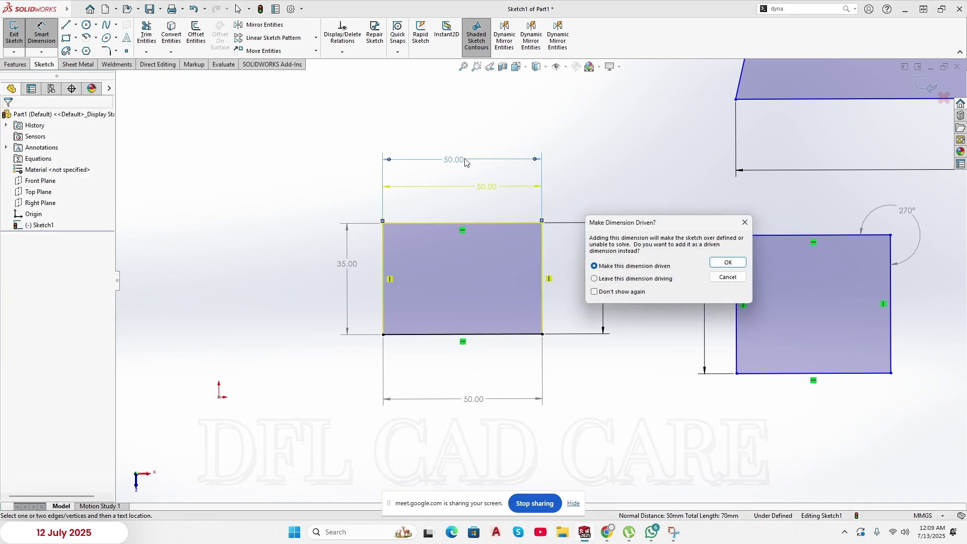
pyautogui.click(745, 226)
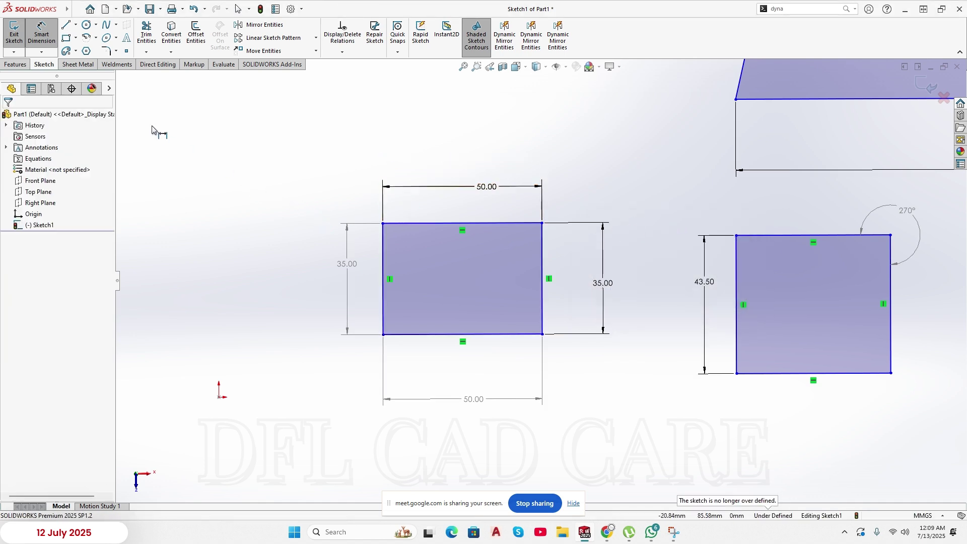
# - Delete all geometry and dimensions from the sketch, including the circle, both rectangles and the stepped profile
pyautogui.click(40, 53)
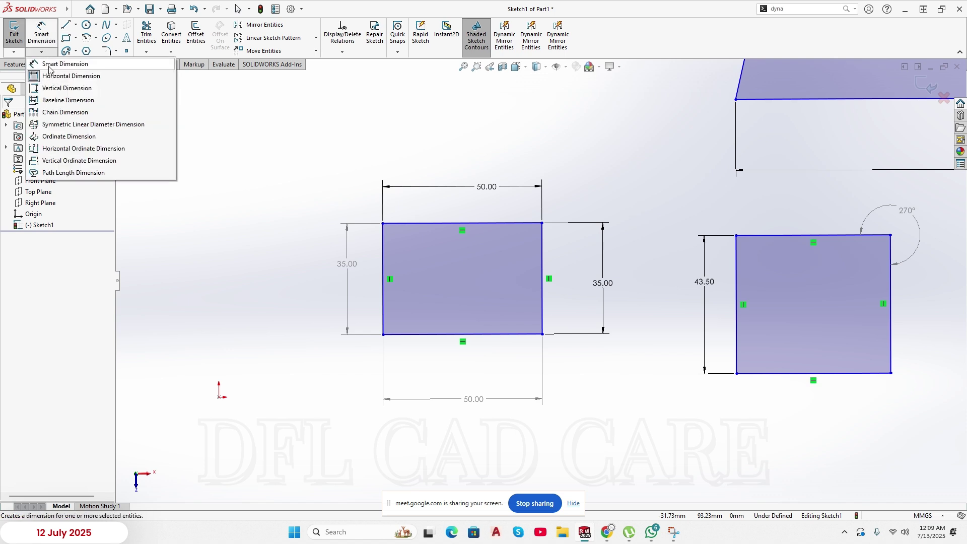
pyautogui.click(280, 182)
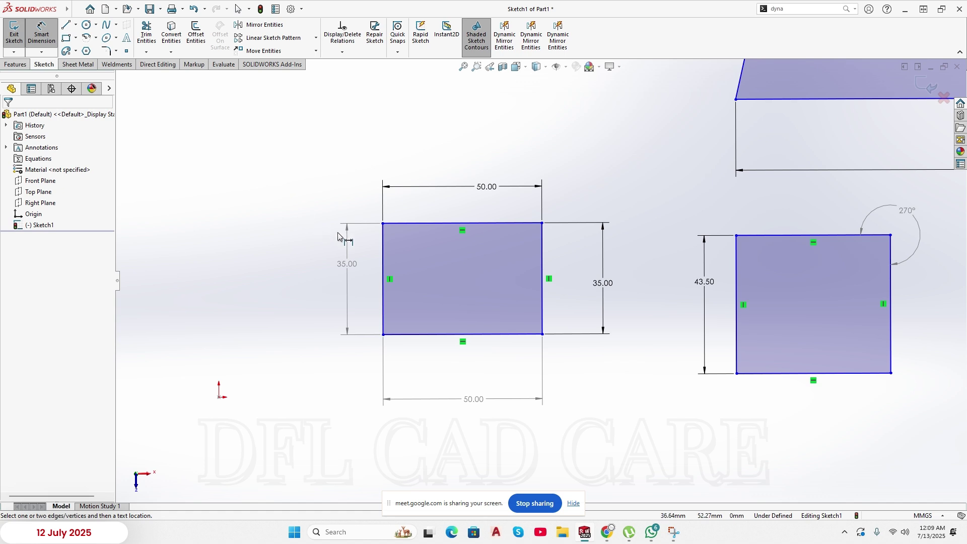
pyautogui.press('Escape')
pyautogui.scroll(5, 512, 291)
pyautogui.moveTo(881, 120)
pyautogui.mouseDown()
pyautogui.moveTo(566, 231)
pyautogui.moveTo(361, 318)
pyautogui.moveTo(354, 331)
pyautogui.mouseUp()
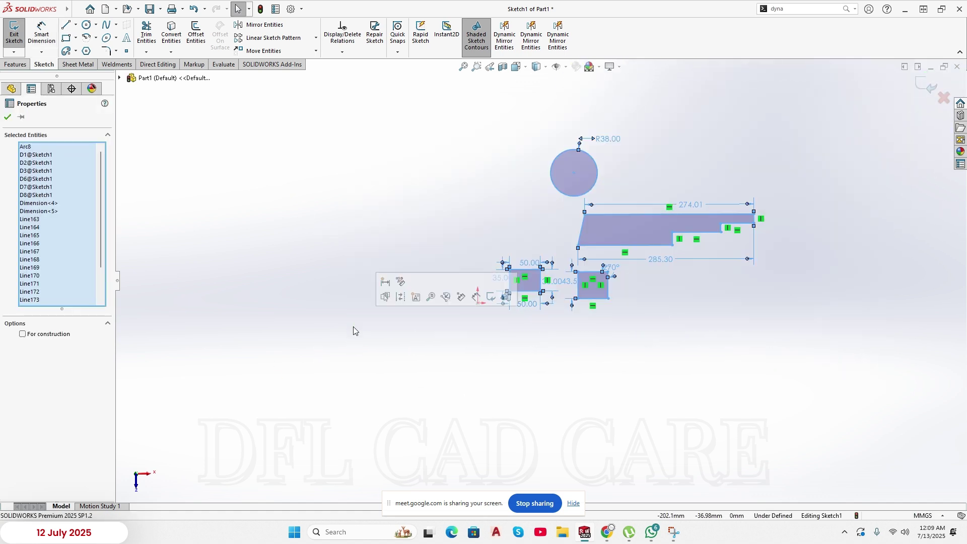
pyautogui.press('Delete')
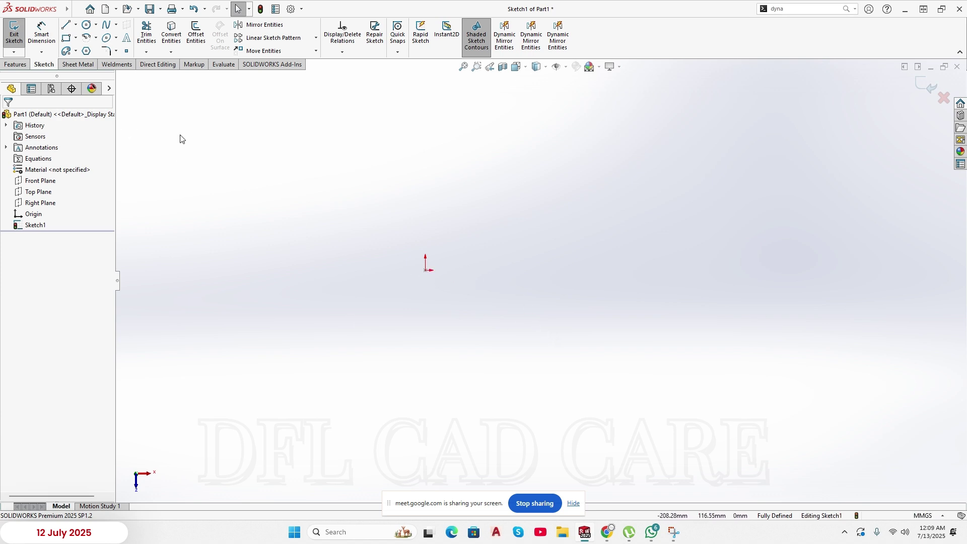
# - Sketch a corner rectangle about 72 by 57 mm above and to the right of the origin
pyautogui.click(66, 37)
pyautogui.click(476, 187)
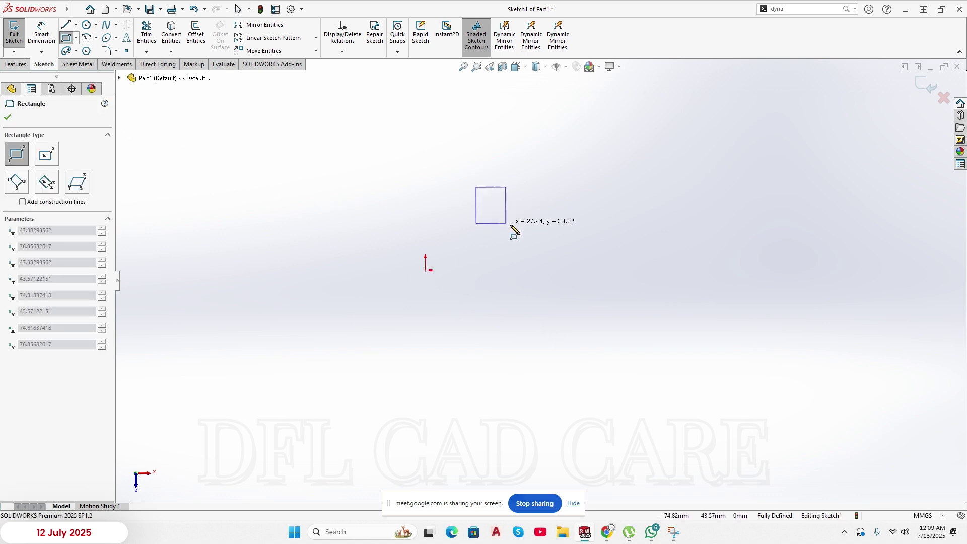
pyautogui.click(555, 249)
# - Dimension the rectangle's top edge as 50 mm and its right edge as 30 mm with Smart Dimension
pyautogui.moveTo(564, 249); pyautogui.dragTo(537, 177, button='right')
pyautogui.click(526, 188)
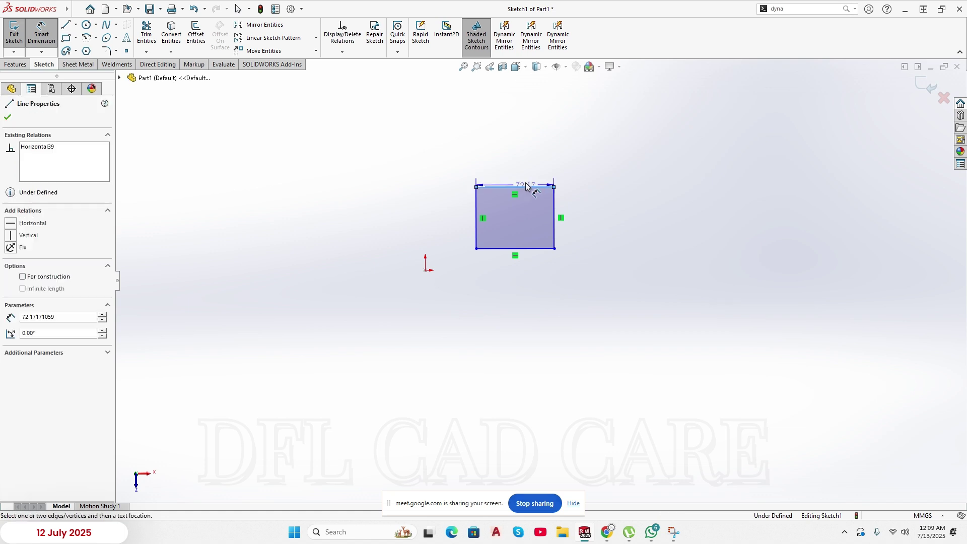
pyautogui.click(519, 174)
pyautogui.write('50')
pyautogui.press('Return')
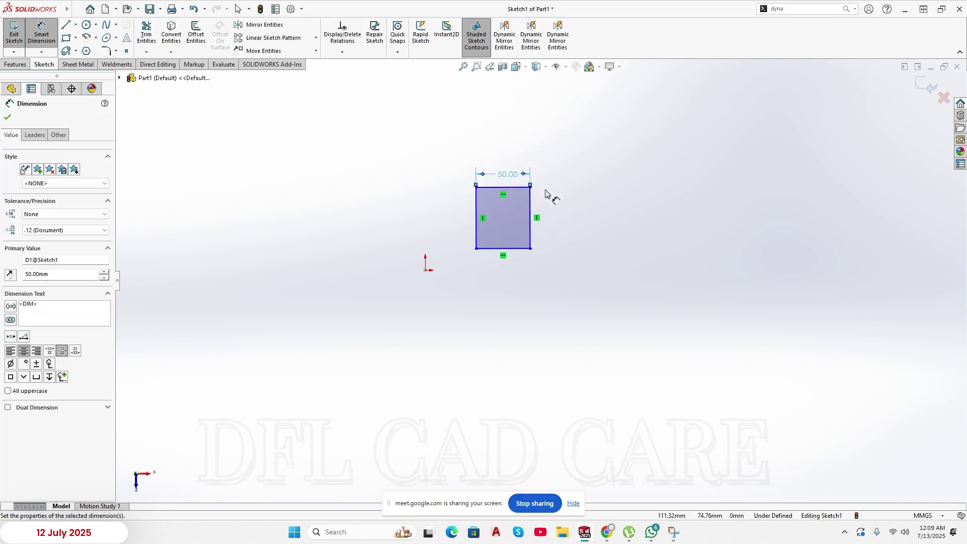
pyautogui.click(531, 212)
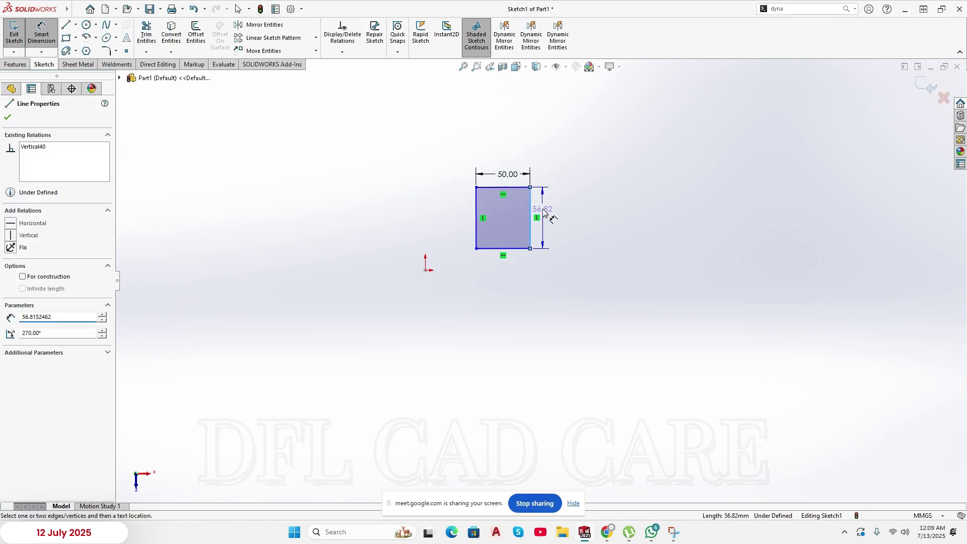
pyautogui.click(544, 212)
pyautogui.write('30')
pyautogui.press('Return')
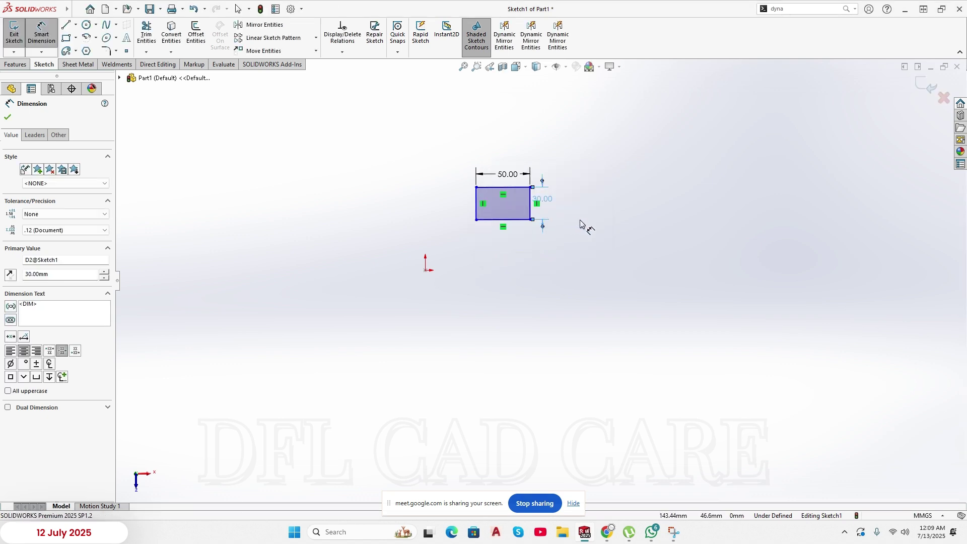
pyautogui.press('Escape')
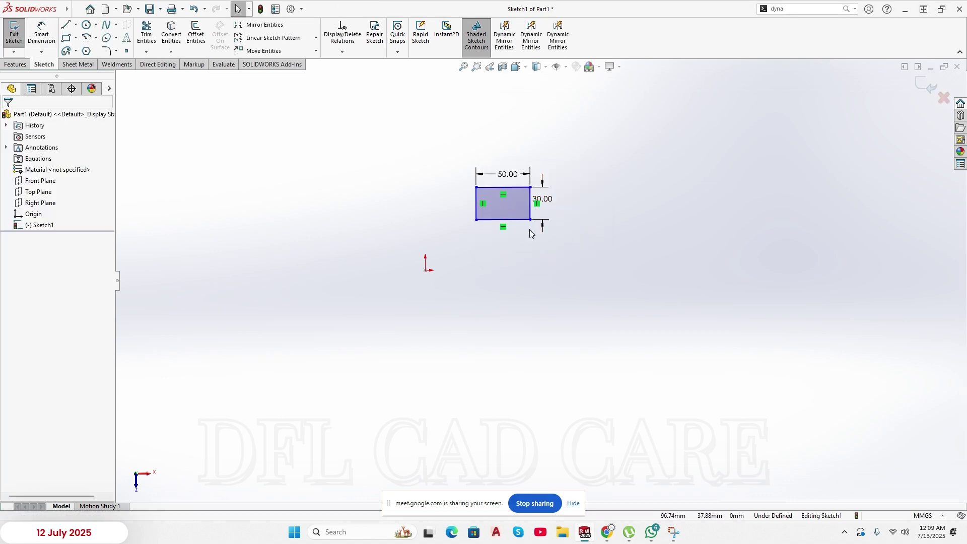
# - Move the whole rectangle farther from the origin and back near it to test its free position
pyautogui.moveTo(501, 209)
pyautogui.mouseDown()
pyautogui.moveTo(513, 216)
pyautogui.moveTo(508, 265)
pyautogui.moveTo(365, 151)
pyautogui.moveTo(194, 201)
pyautogui.moveTo(224, 287)
pyautogui.moveTo(410, 355)
pyautogui.moveTo(320, 321)
pyautogui.moveTo(360, 216)
pyautogui.moveTo(562, 207)
pyautogui.moveTo(597, 196)
pyautogui.moveTo(564, 209)
pyautogui.moveTo(256, 149)
pyautogui.moveTo(632, 193)
pyautogui.mouseUp()
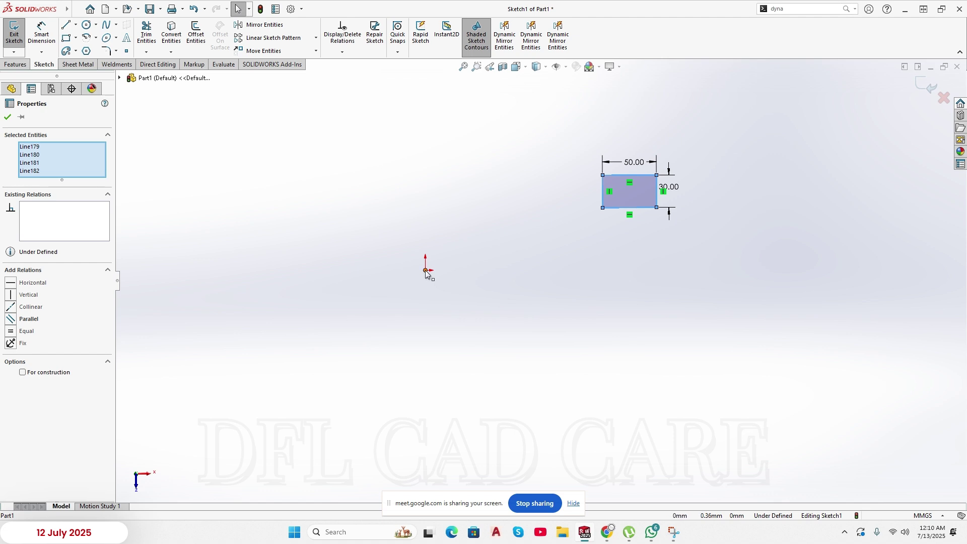
pyautogui.moveTo(625, 201); pyautogui.dragTo(514, 223)
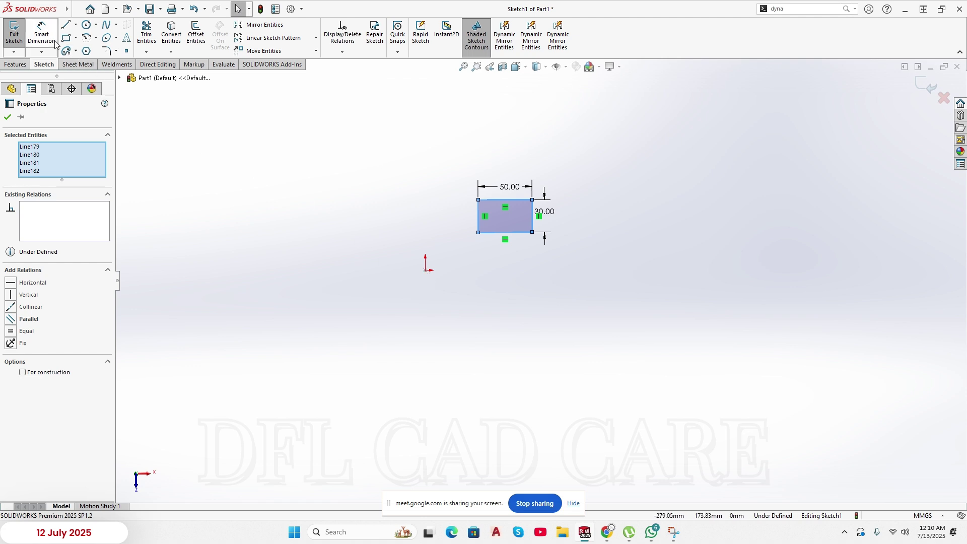
pyautogui.click(337, 246)
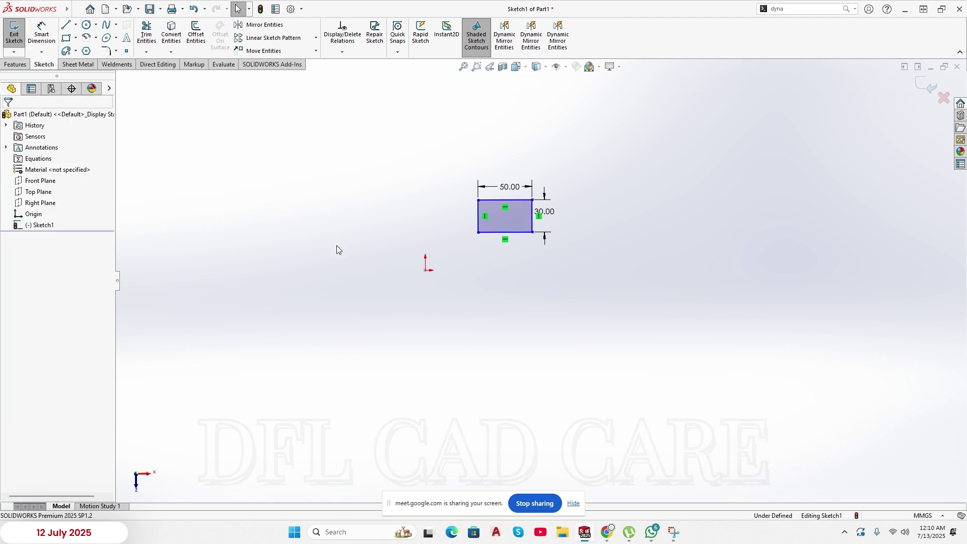
# - Dimension the horizontal distance from the origin to the rectangle's left edge as 20 mm, placed below the origin
pyautogui.click(43, 39)
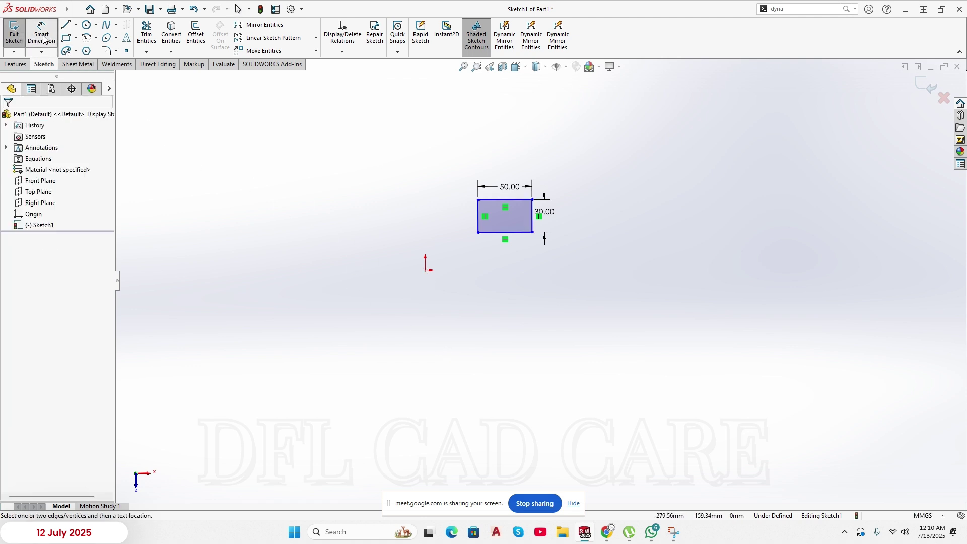
pyautogui.click(426, 271)
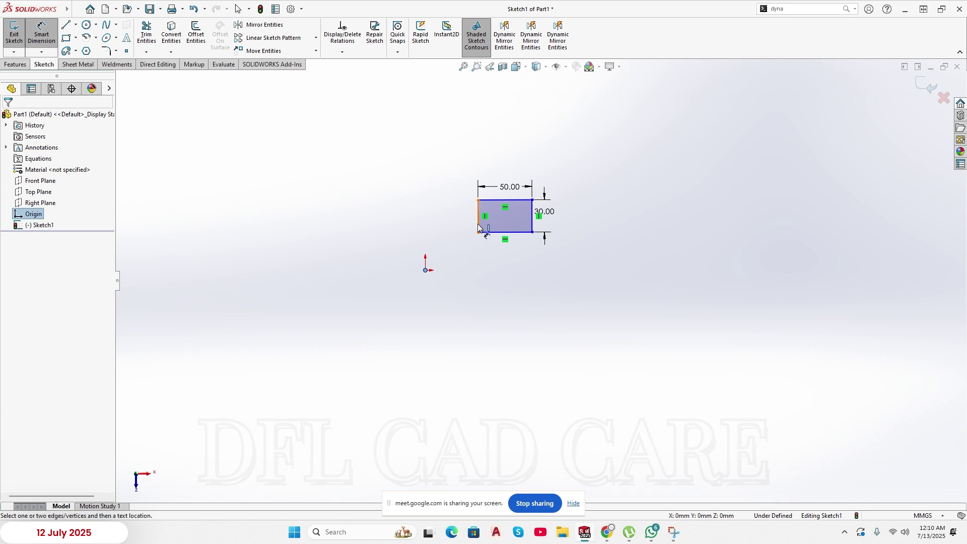
pyautogui.click(479, 226)
pyautogui.click(462, 292)
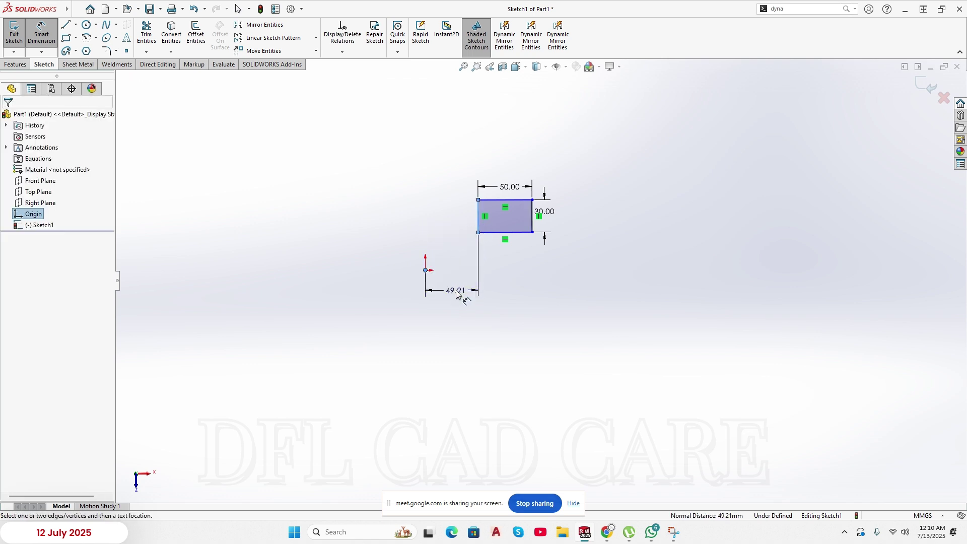
pyautogui.write('20')
pyautogui.press('Return')
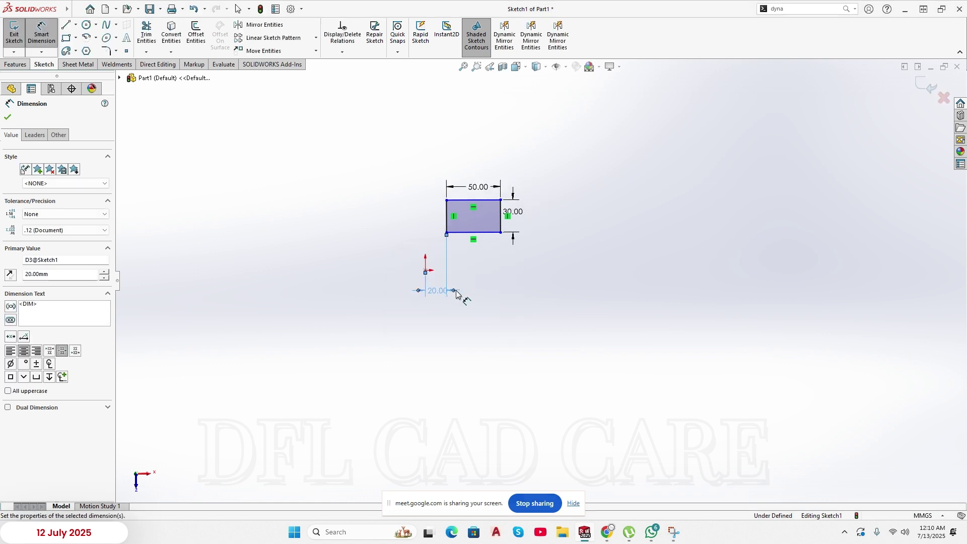
# - Dimension the vertical distance from the origin to the rectangle's bottom edge as 50 mm, placed left of the origin
pyautogui.click(427, 271)
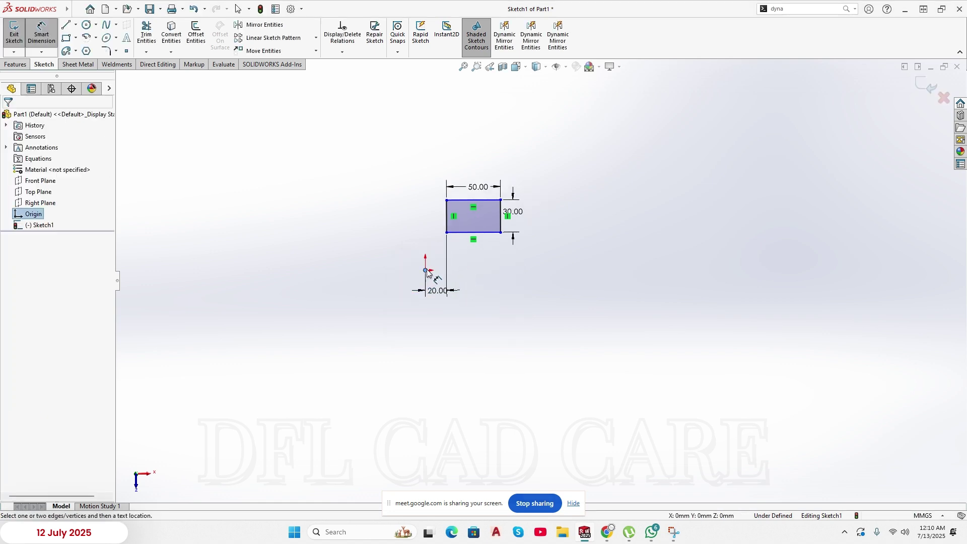
pyautogui.click(463, 233)
pyautogui.click(407, 245)
pyautogui.write('50')
pyautogui.press('Return')
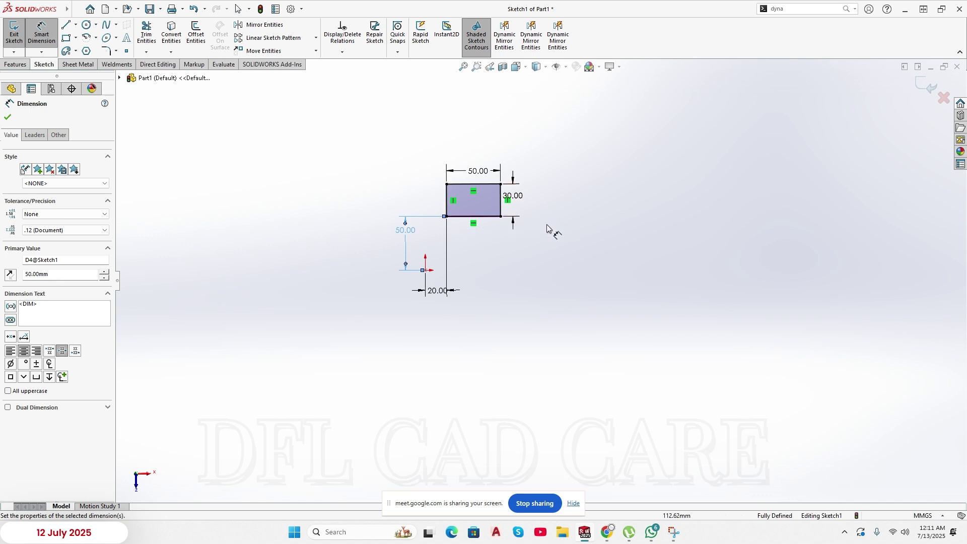
pyautogui.click(576, 250)
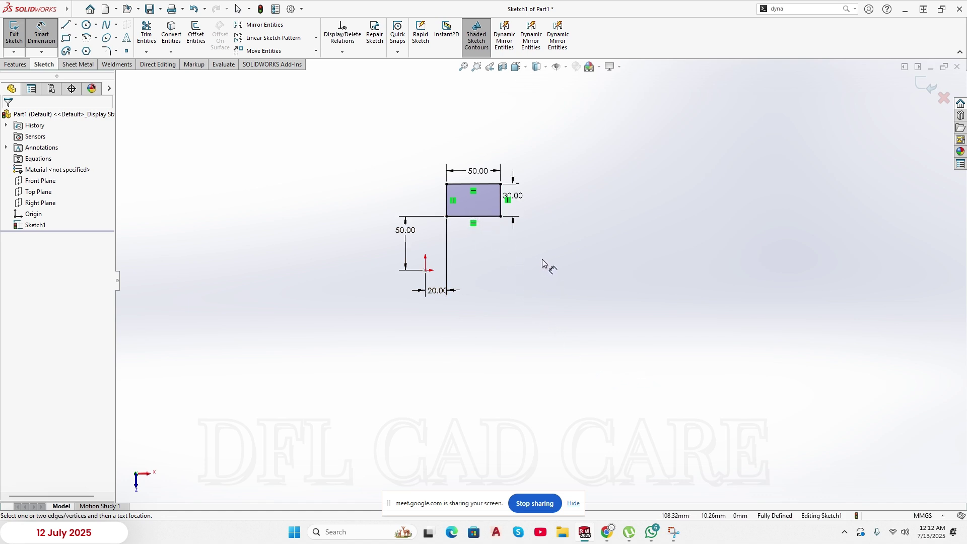
pyautogui.press('Escape')
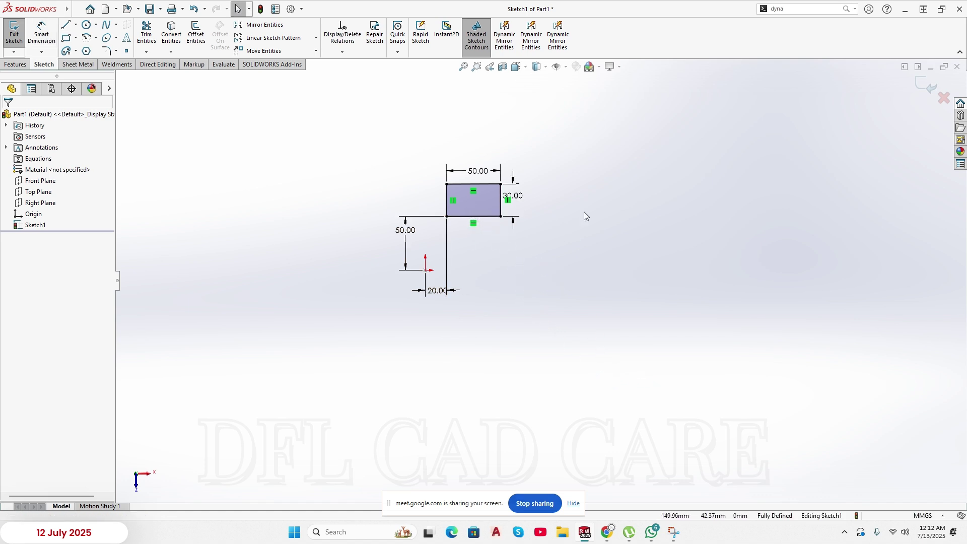
# - Delete the rectangle's 50 mm width dimension and stretch its upper-right corner outward to about X 171.5 mm
pyautogui.click(502, 186)
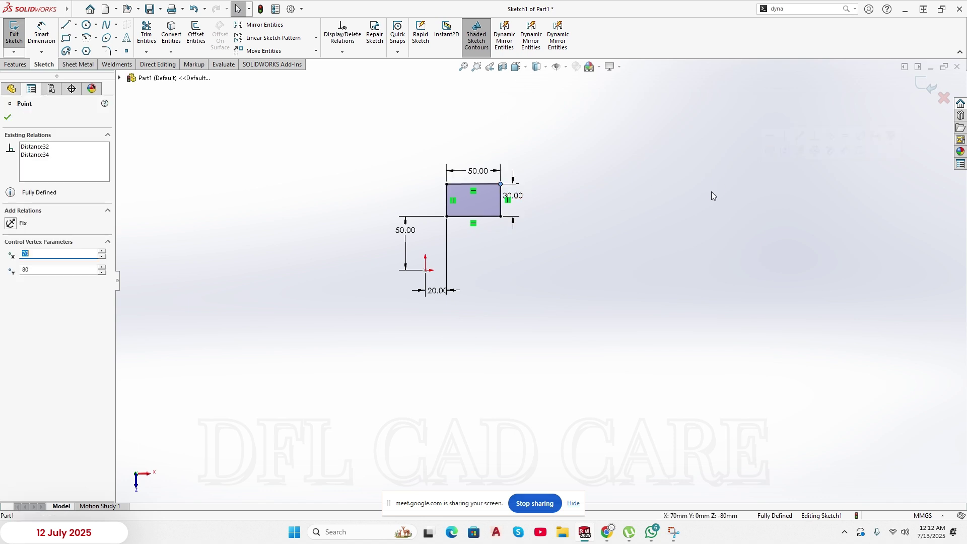
pyautogui.click(642, 229)
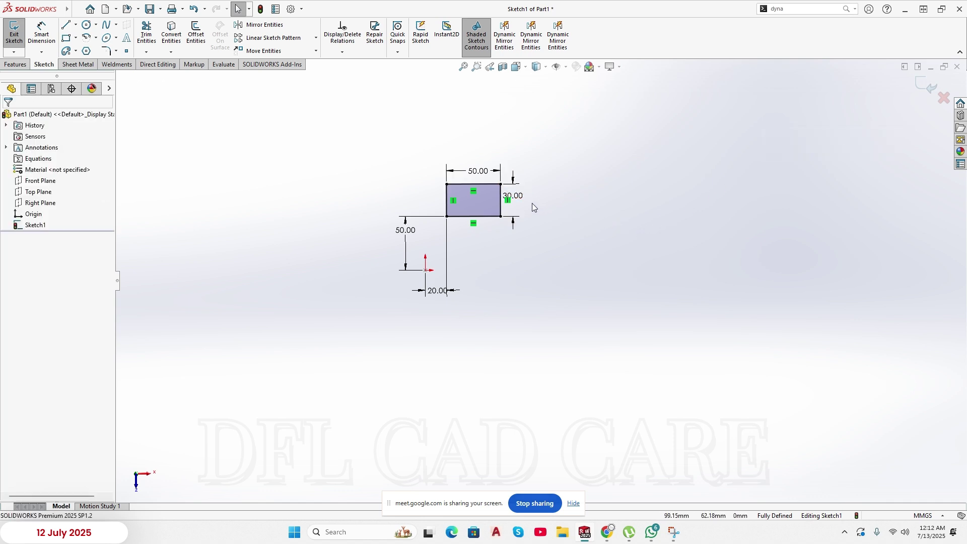
pyautogui.click(476, 176)
pyautogui.press('Delete')
pyautogui.moveTo(502, 185); pyautogui.dragTo(616, 200)
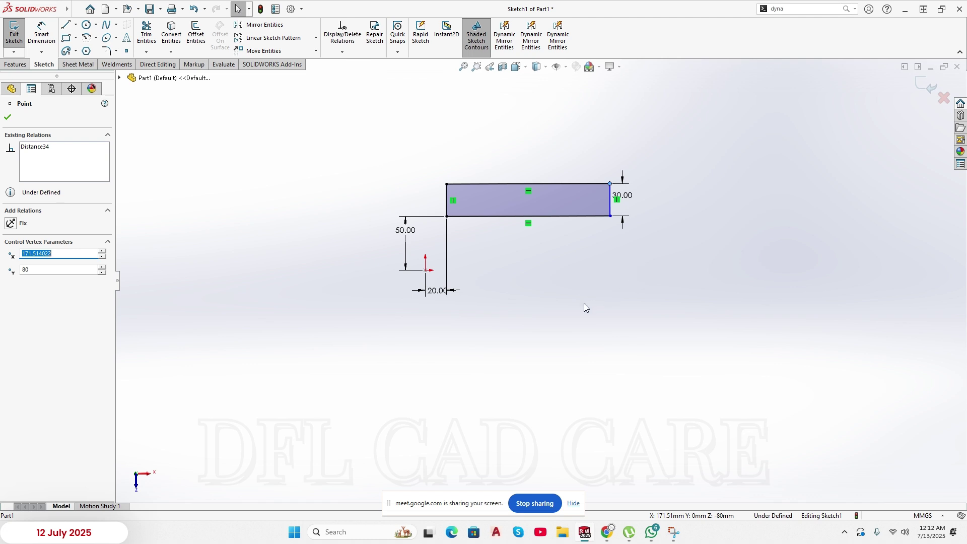
# - Dimension the stretched rectangle's top edge as 50 mm with Smart Dimension
pyautogui.moveTo(571, 332); pyautogui.dragTo(572, 272, button='right')
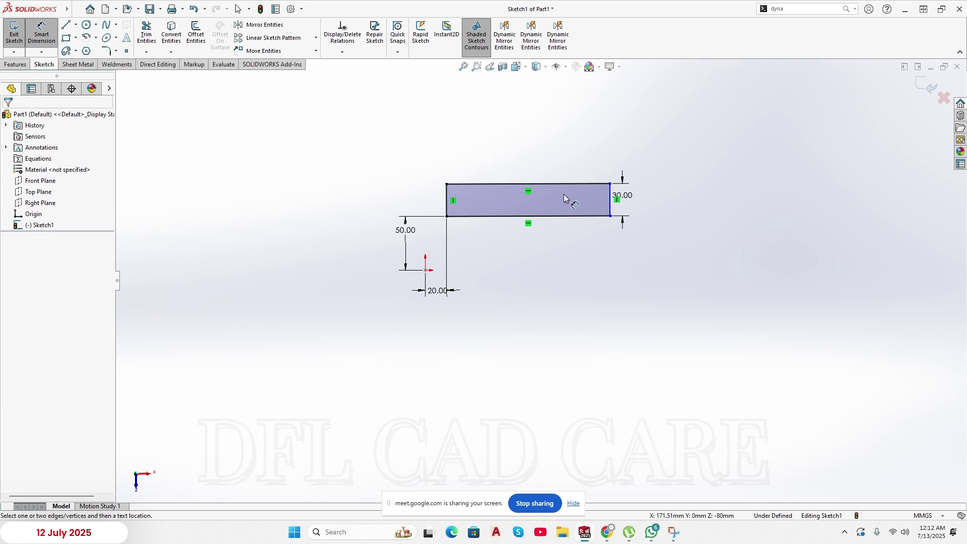
pyautogui.click(561, 185)
pyautogui.click(554, 173)
pyautogui.write('50')
pyautogui.press('Return')
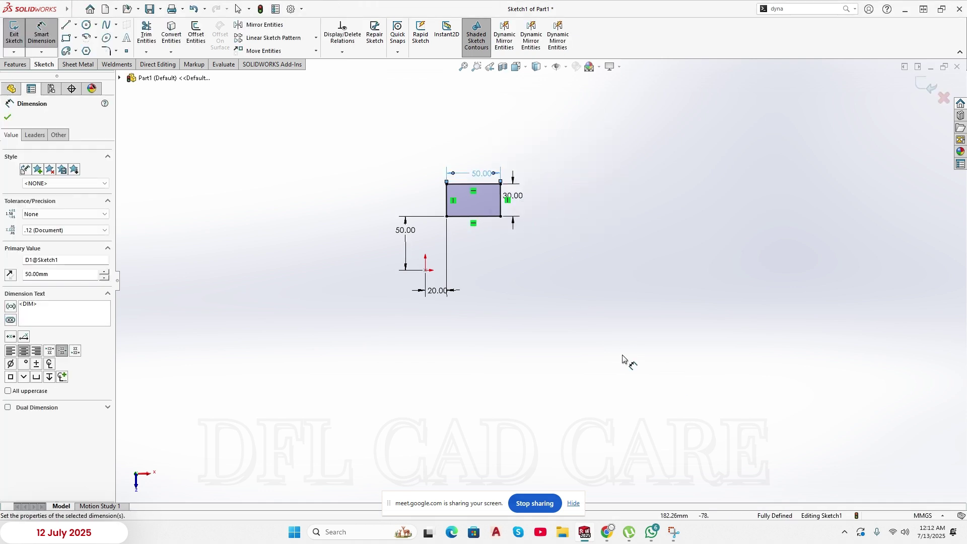
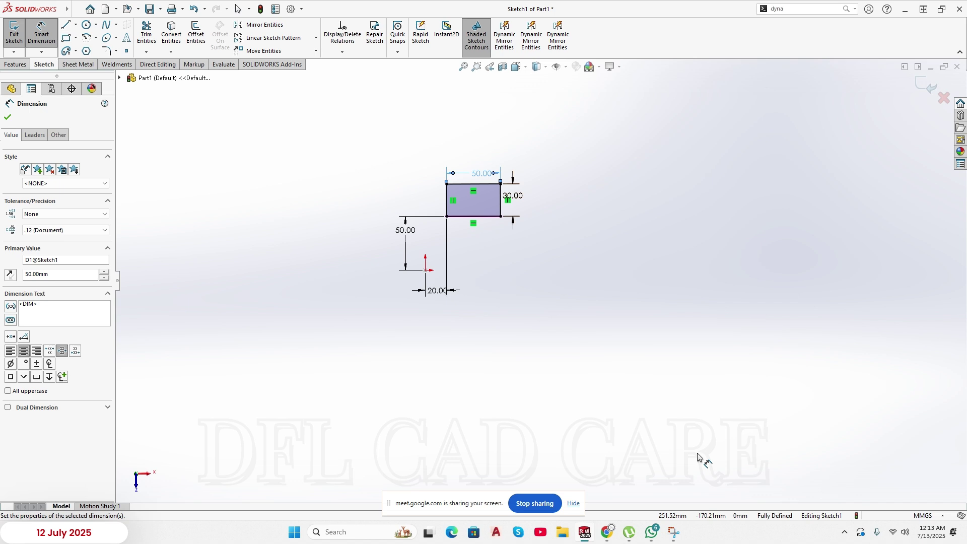
pyautogui.click(567, 339)
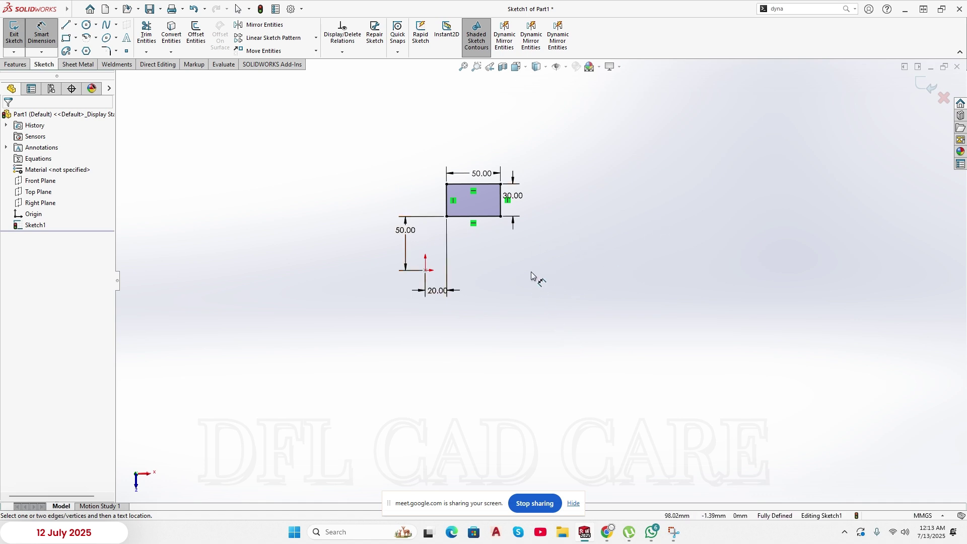
# - Delete the left edge's Vertical relation and move the upper-left corner sideways to about X 33.2 mm, slanting the edge
pyautogui.scroll(-4, 536, 231)
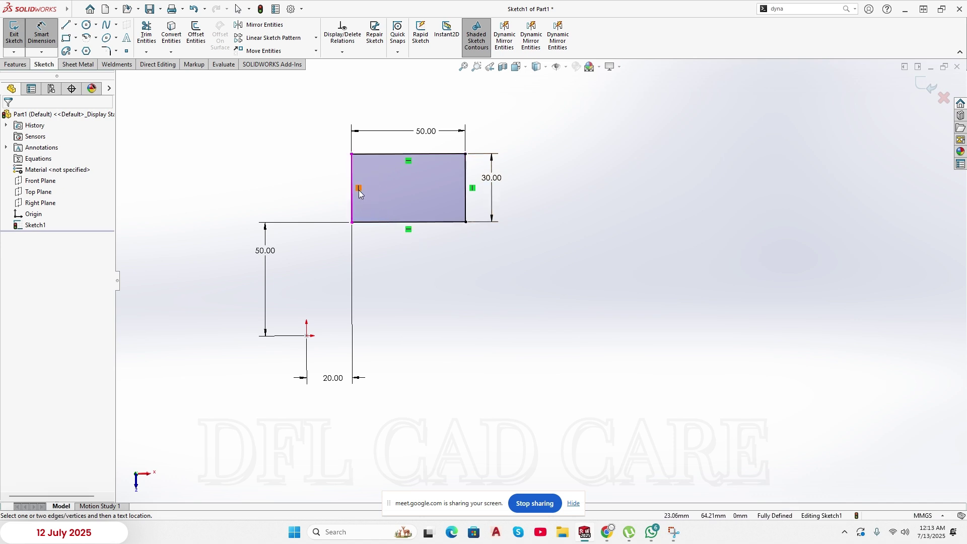
pyautogui.press('Escape')
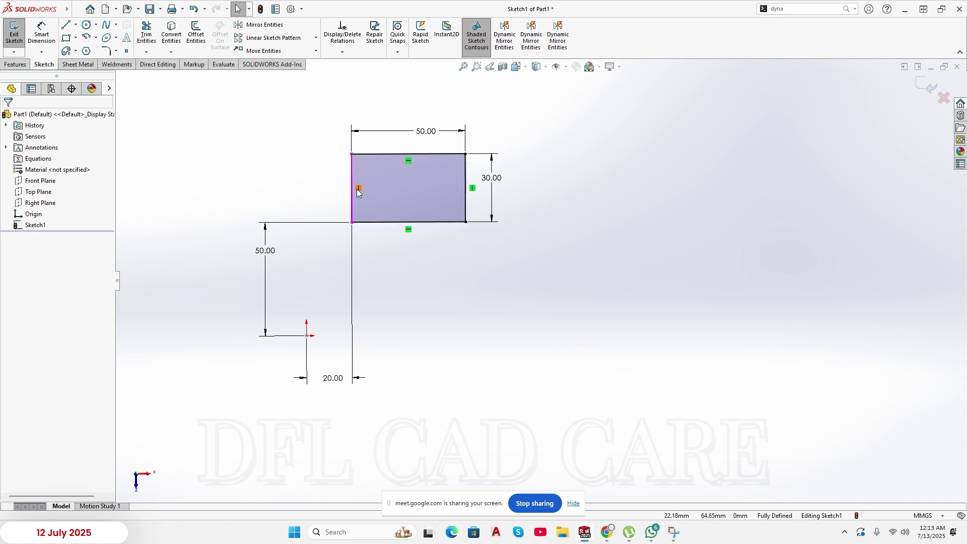
pyautogui.click(359, 189)
pyautogui.press('Delete')
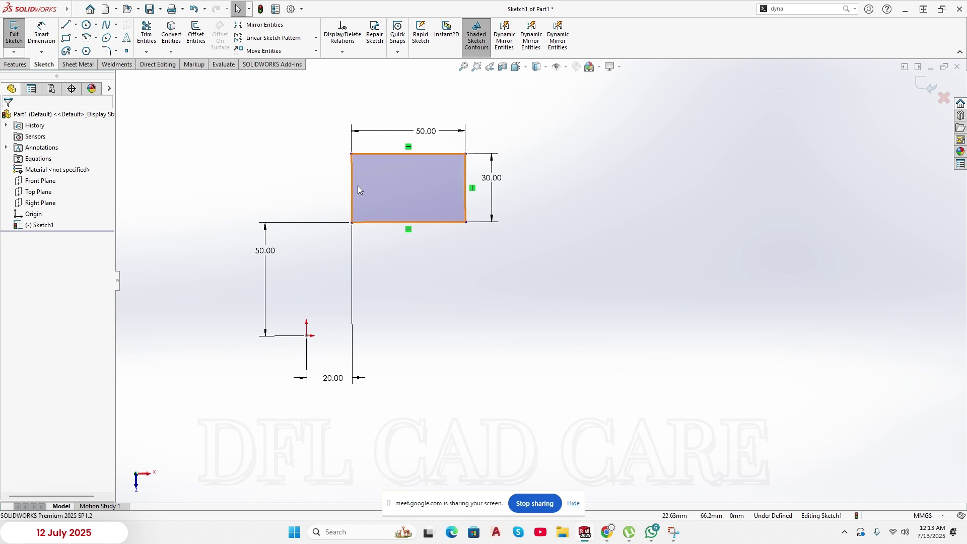
pyautogui.click(351, 154)
pyautogui.moveTo(351, 155); pyautogui.dragTo(382, 196)
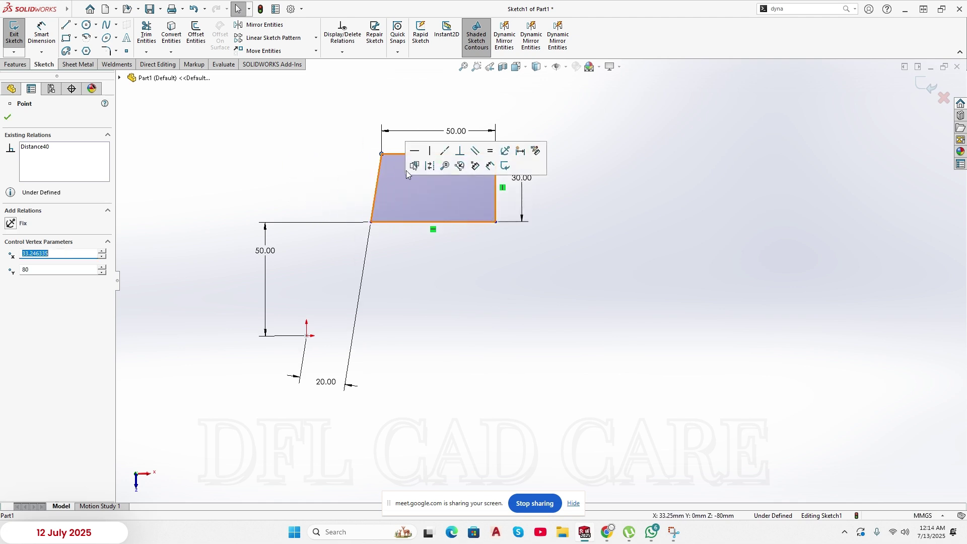
pyautogui.click(343, 106)
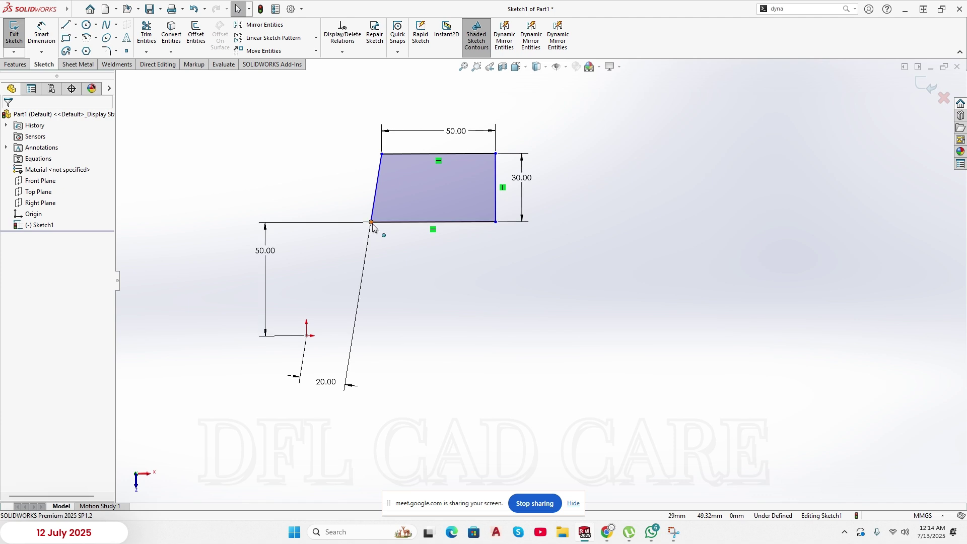
# - Move the lower-left corner out to about X 106.3 mm, and bring the upper-left corner back until the left edge is nearly vertical
pyautogui.moveTo(372, 223)
pyautogui.mouseDown()
pyautogui.moveTo(325, 226)
pyautogui.moveTo(409, 228)
pyautogui.moveTo(302, 244)
pyautogui.moveTo(300, 233)
pyautogui.moveTo(327, 227)
pyautogui.moveTo(634, 252)
pyautogui.mouseUp()
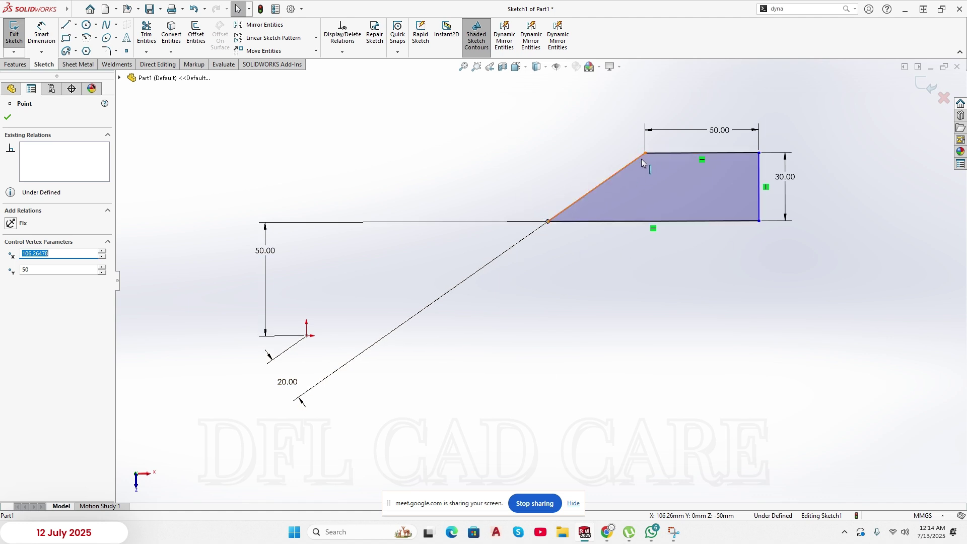
pyautogui.click(616, 175)
pyautogui.click(504, 189)
pyautogui.moveTo(646, 154)
pyautogui.mouseDown()
pyautogui.moveTo(378, 173)
pyautogui.moveTo(347, 194)
pyautogui.mouseUp()
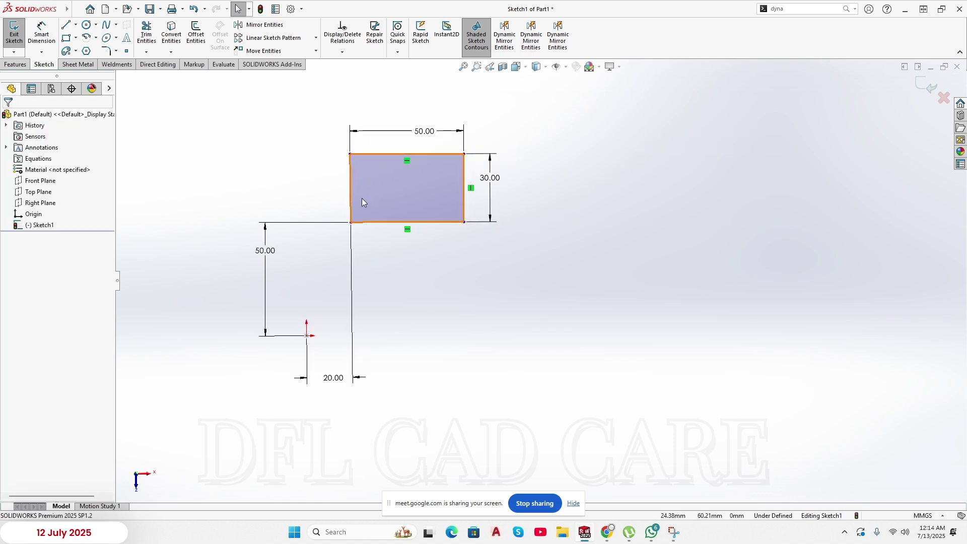
# - Set the length of the rectangle's left edge to 31 mm in its line properties
pyautogui.click(351, 179)
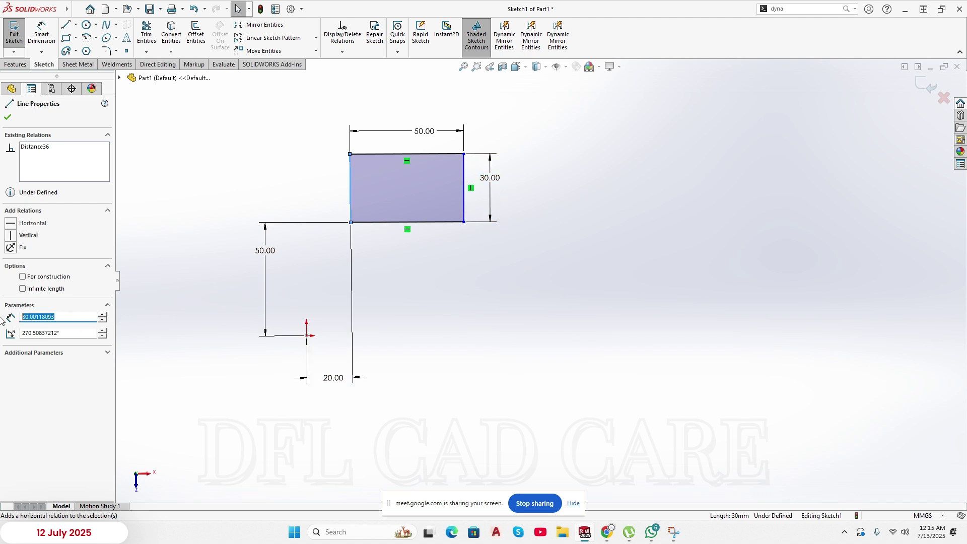
pyautogui.write('31')
pyautogui.press('Return')
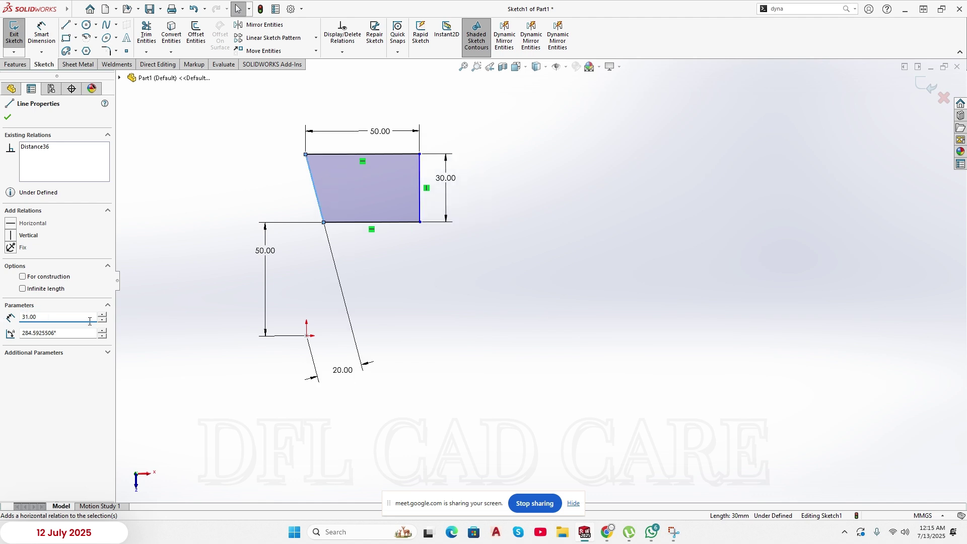
pyautogui.click(391, 308)
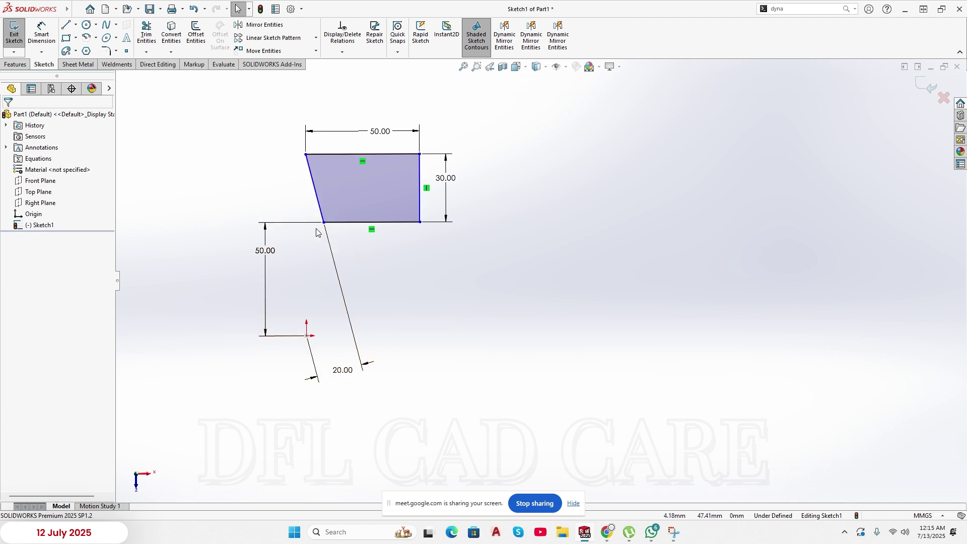
# - Add an aligned 31 mm dimension along the slanted left edge, and delete that dimension again
pyautogui.moveTo(292, 204); pyautogui.dragTo(267, 139, button='right')
pyautogui.click(309, 192)
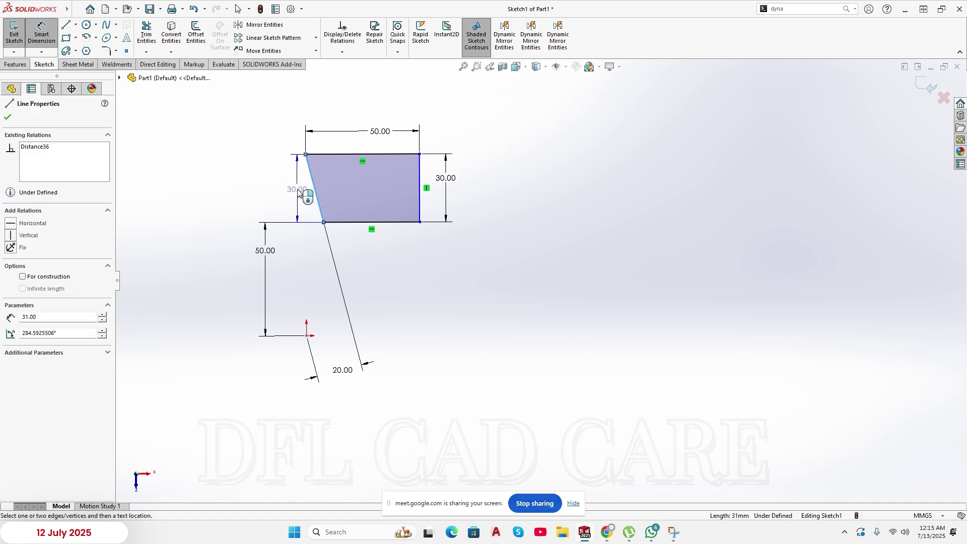
pyautogui.click(309, 202)
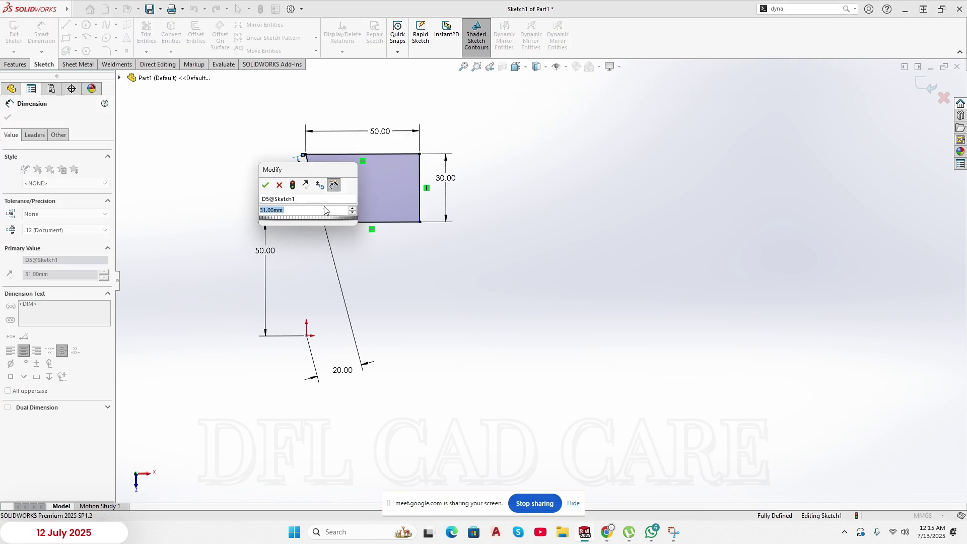
pyautogui.click(267, 187)
pyautogui.press('Escape')
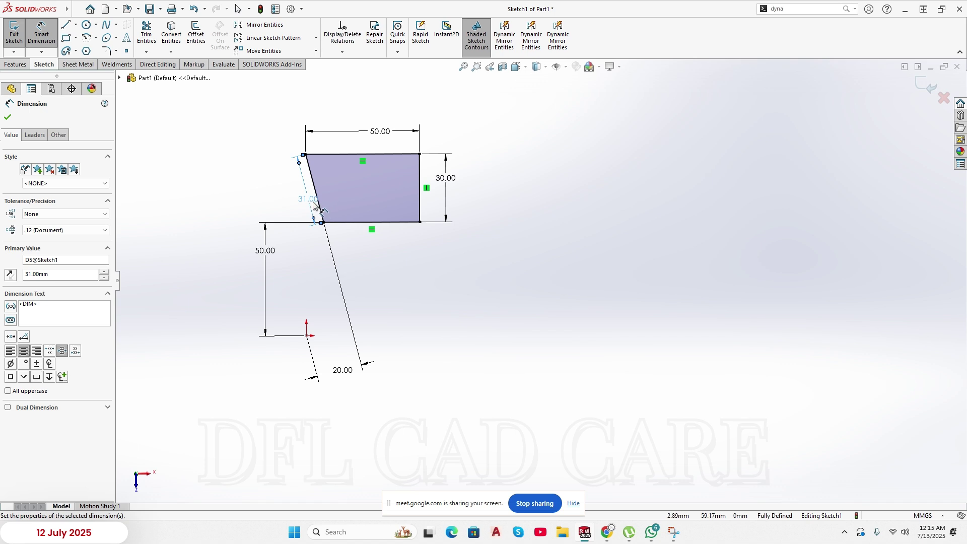
pyautogui.press('Escape')
pyautogui.click(311, 204)
pyautogui.press('Delete')
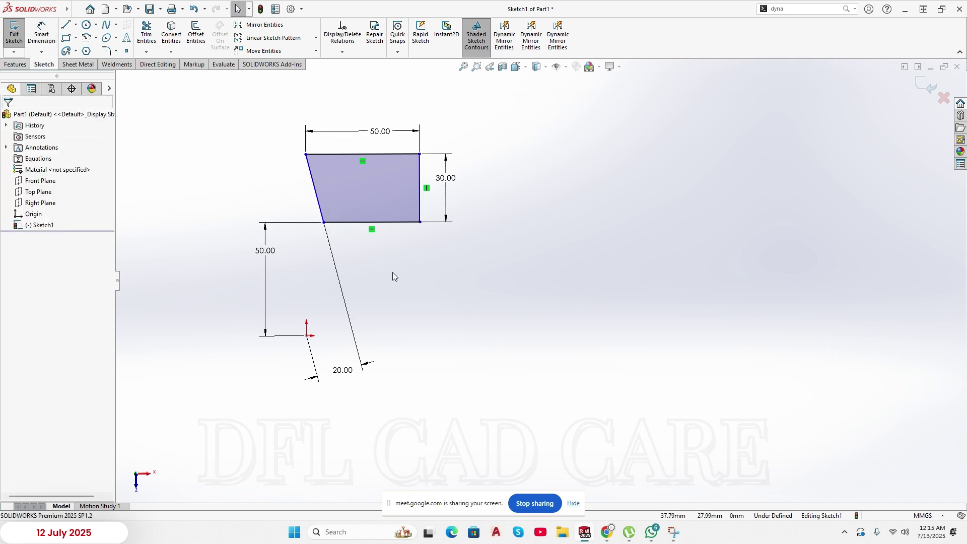
# - Apply a Vertical relation to the slanted left edge
pyautogui.click(323, 190)
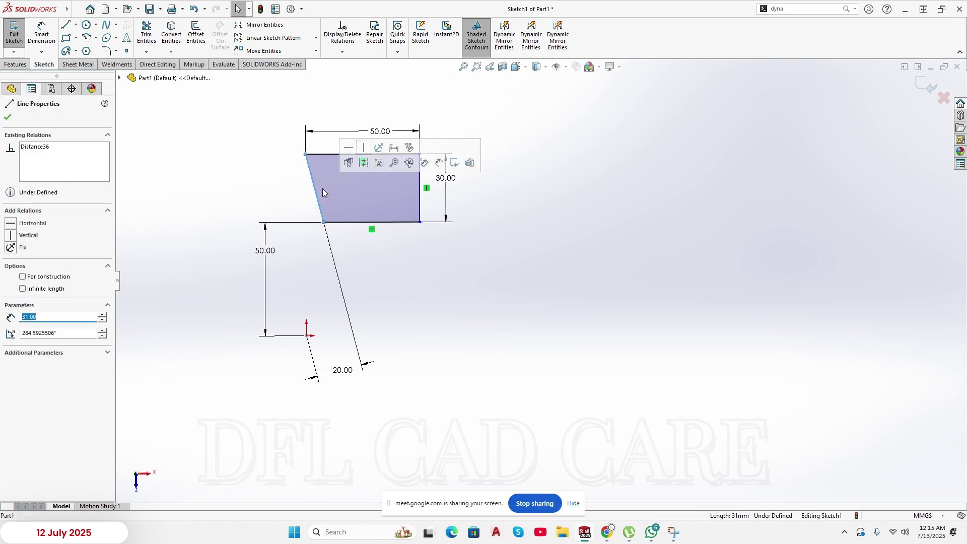
pyautogui.click(366, 151)
pyautogui.click(369, 258)
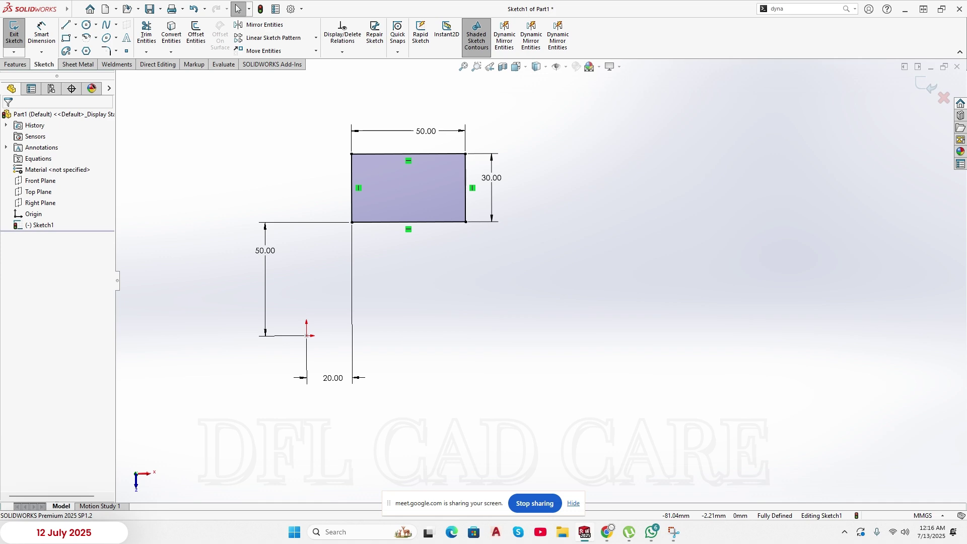
# - Switch to the Canva presentation, review the Class 3 slide on sketch relations, and return to the SOLIDWORKS sketch
pyautogui.hotkey('alt', 'Tab')
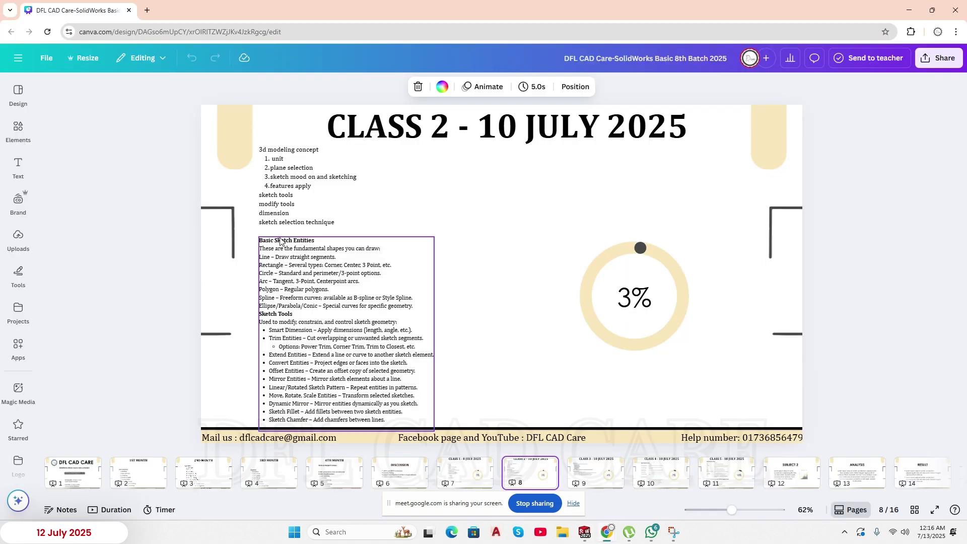
pyautogui.scroll(-1, 538, 306)
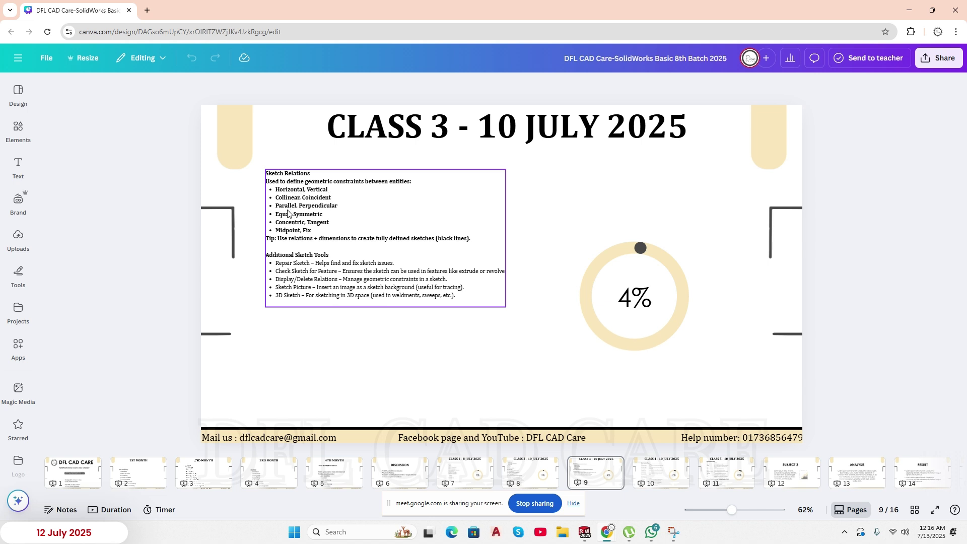
pyautogui.moveTo(667, 12); pyautogui.dragTo(0, 171)
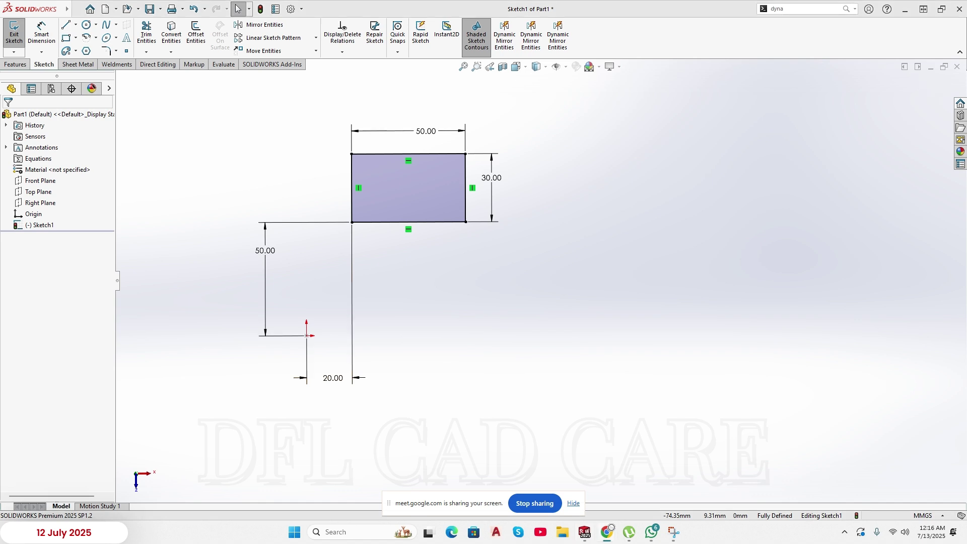
# - Sketch a long, slightly tilted line in the empty area below and to the right of the rectangle
pyautogui.click(71, 26)
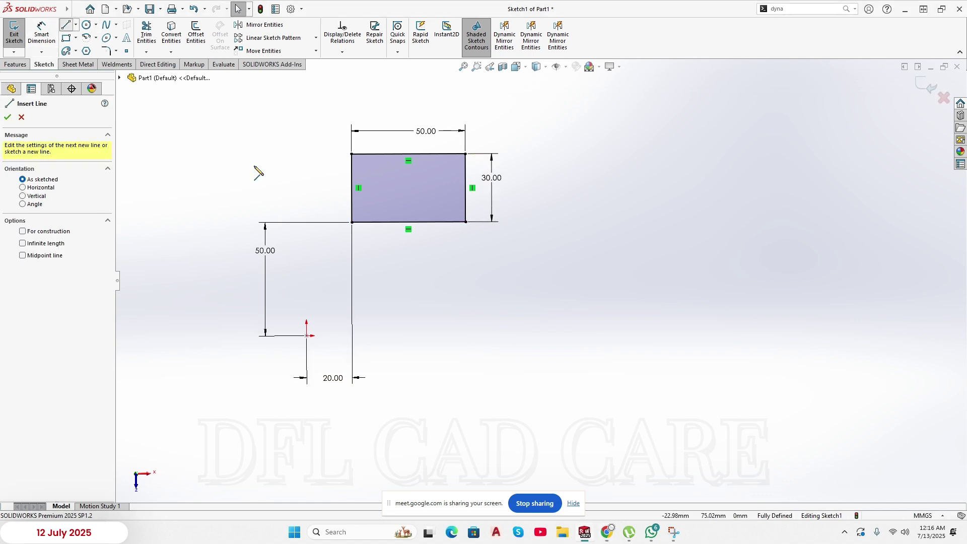
pyautogui.click(504, 313)
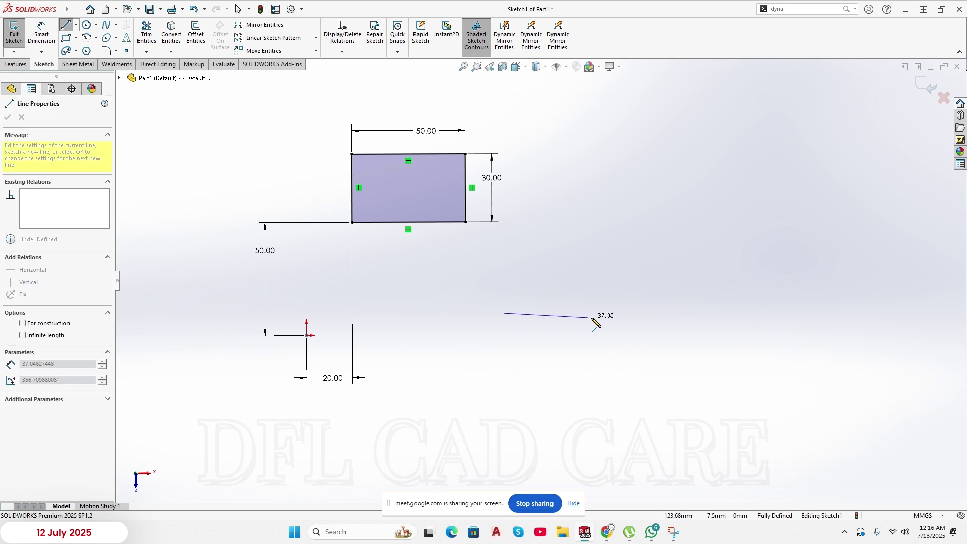
pyautogui.click(747, 317)
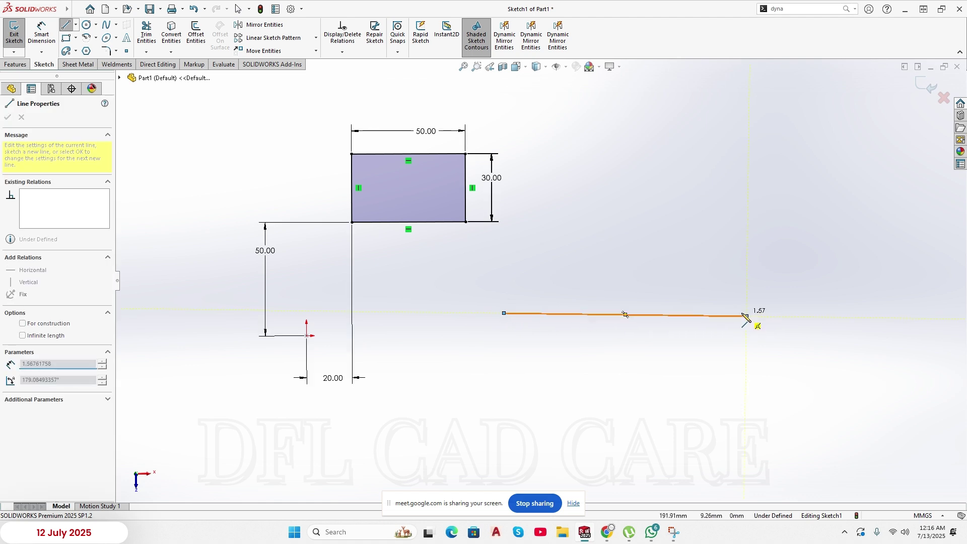
pyautogui.rightClick(773, 297)
pyautogui.click(784, 307)
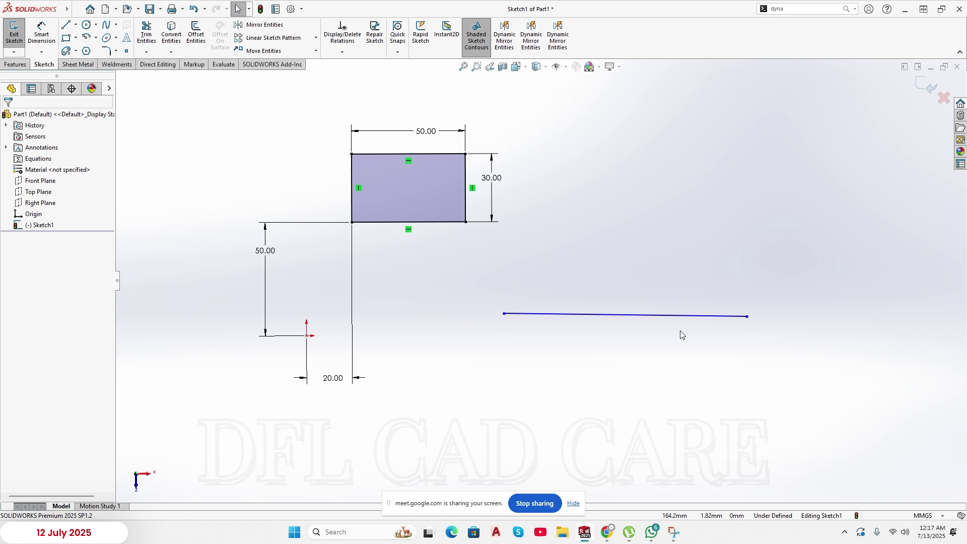
# - Apply a Horizontal relation to the new line
pyautogui.click(599, 315)
pyautogui.click(627, 269)
pyautogui.click(544, 296)
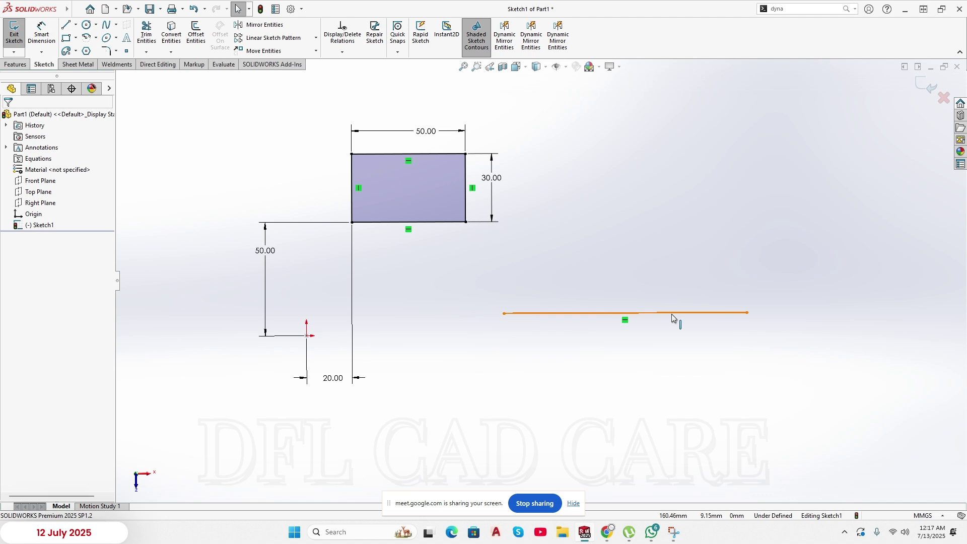
# - Sketch a nearly upright line about 58.6 mm long above the horizontal line and apply a Vertical relation to it
pyautogui.click(65, 25)
pyautogui.click(583, 274)
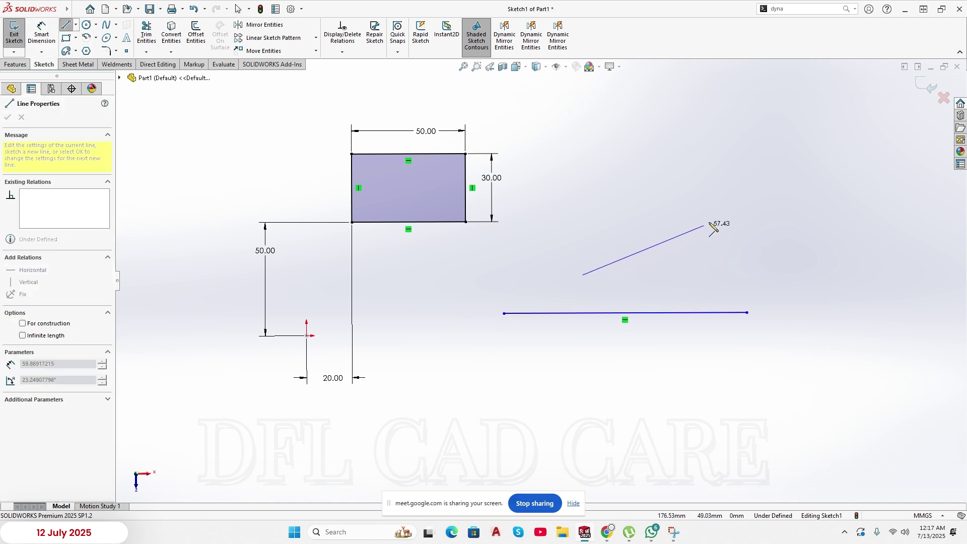
pyautogui.click(588, 142)
pyautogui.rightClick(623, 156)
pyautogui.click(625, 159)
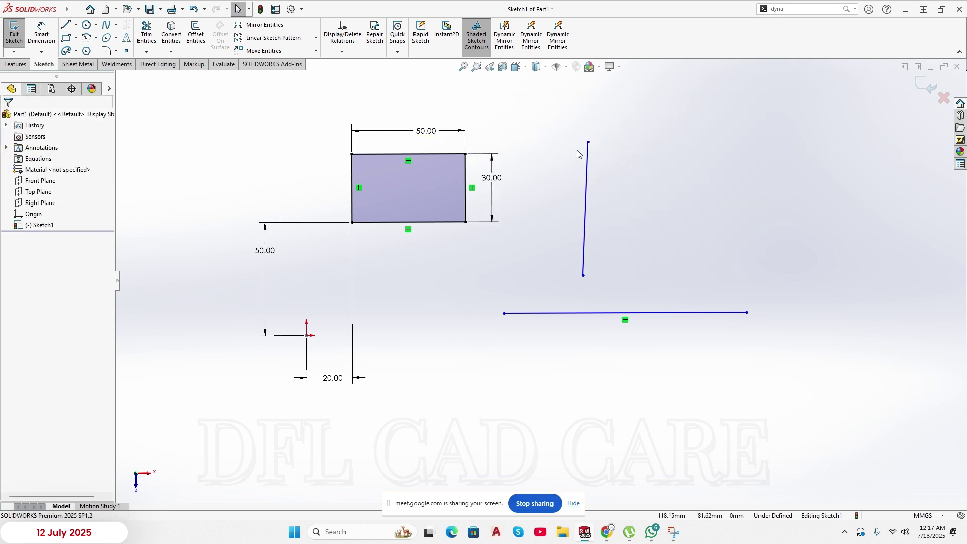
pyautogui.click(588, 181)
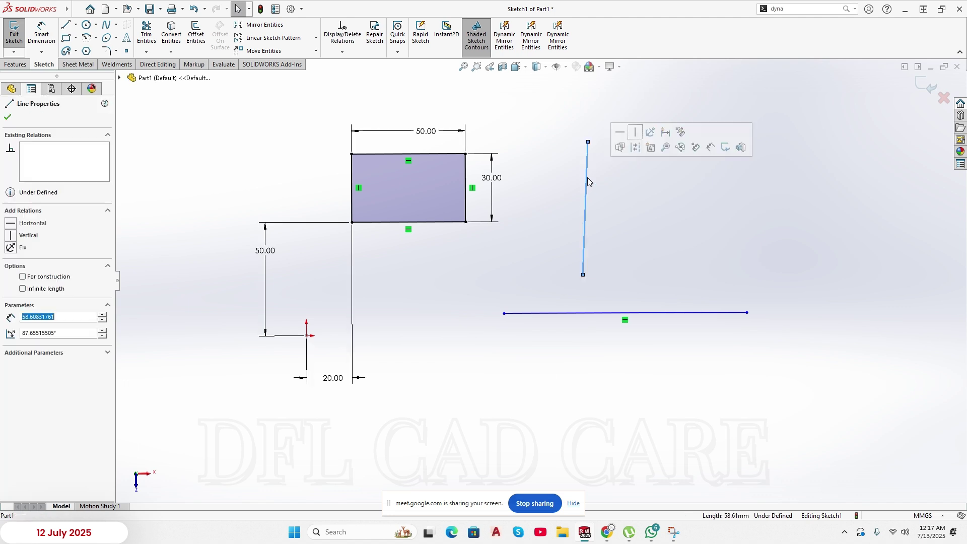
pyautogui.click(636, 133)
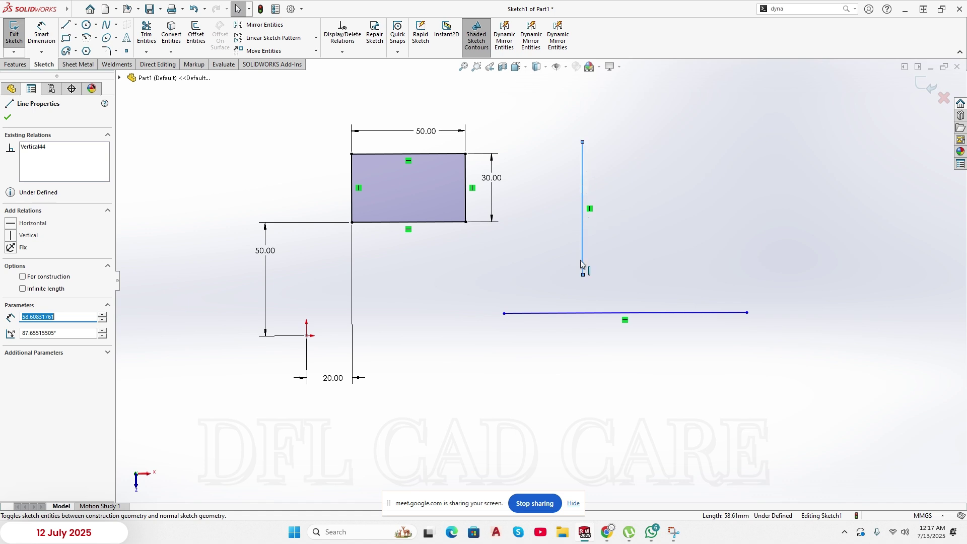
# - Remove the Vertical relation from the upright line and add a 90° angle dimension between it and the horizontal line
pyautogui.click(591, 210)
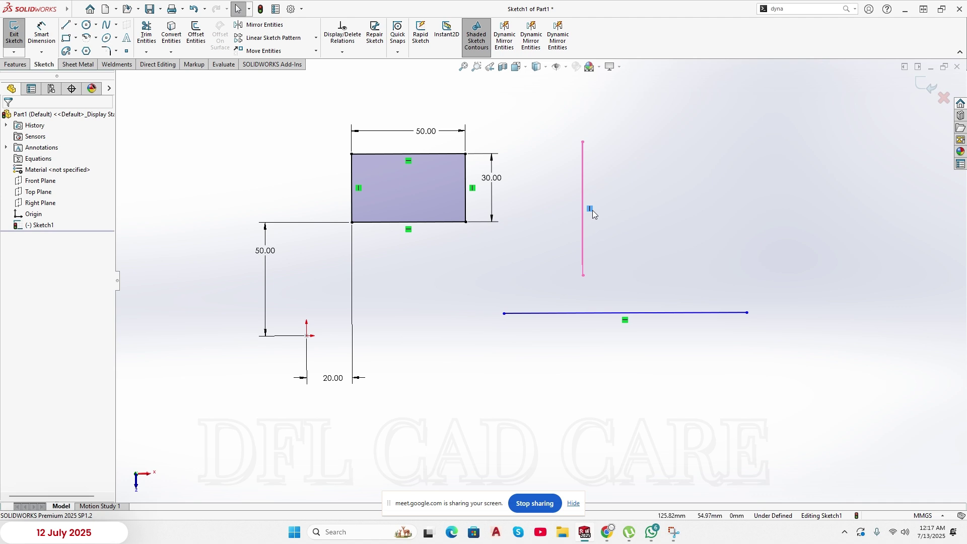
pyautogui.press('Delete')
pyautogui.press('d')
pyautogui.click(673, 313)
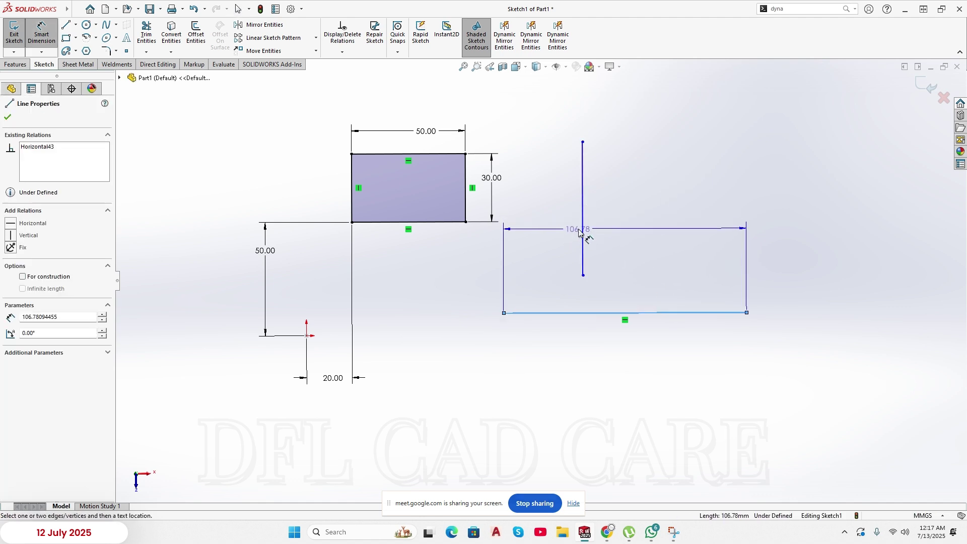
pyautogui.click(582, 228)
pyautogui.click(627, 220)
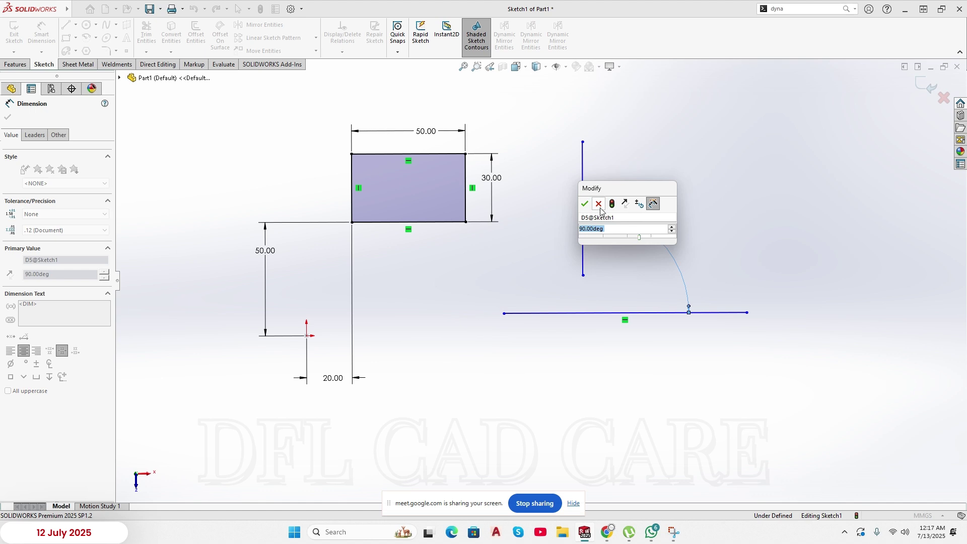
pyautogui.click(585, 204)
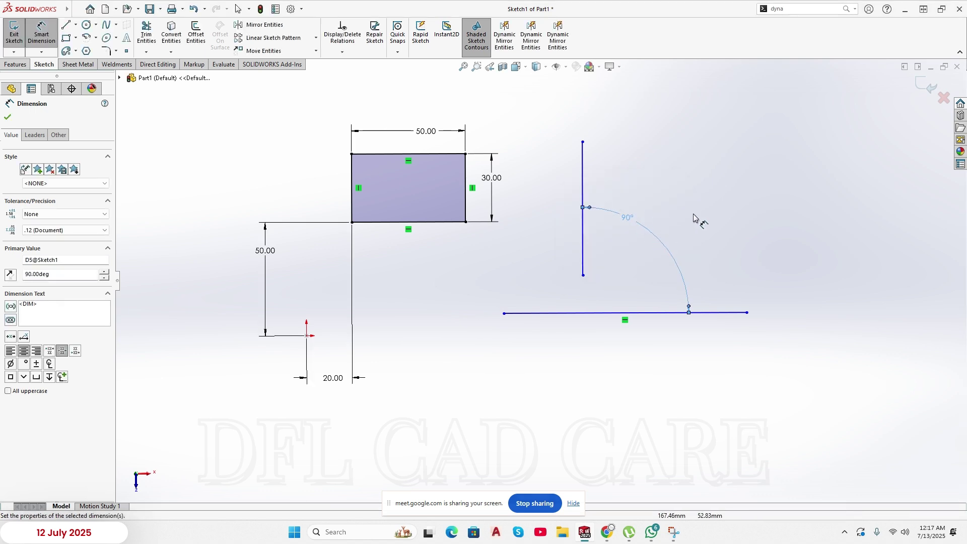
pyautogui.press('Escape')
# - Delete the 90° angle dimension and reapply the Vertical relation to the upright line
pyautogui.moveTo(722, 197); pyautogui.dragTo(642, 268)
pyautogui.press('Delete')
pyautogui.click(583, 208)
pyautogui.click(625, 173)
pyautogui.click(637, 237)
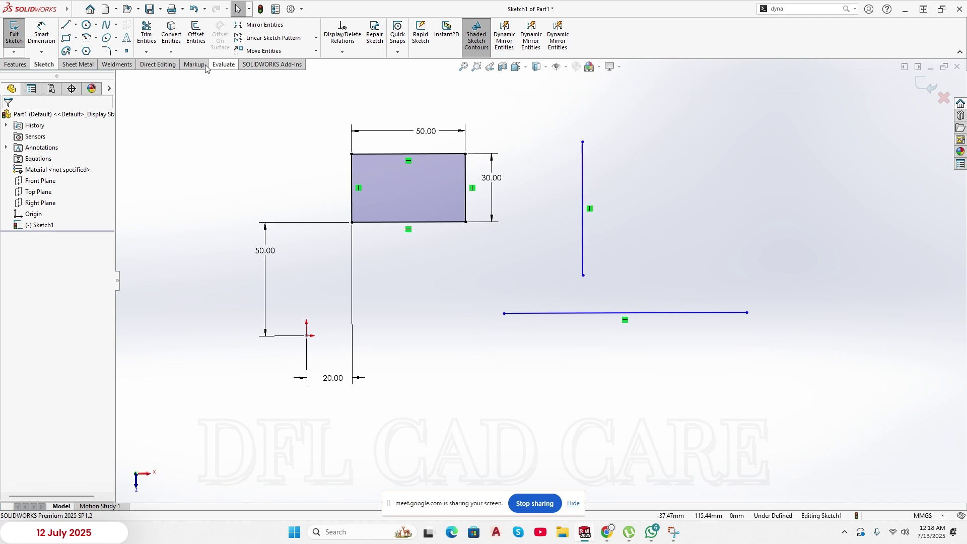
# - Sketch a longer horizontal line to the right of the existing horizontal line and slightly above its level
pyautogui.click(63, 30)
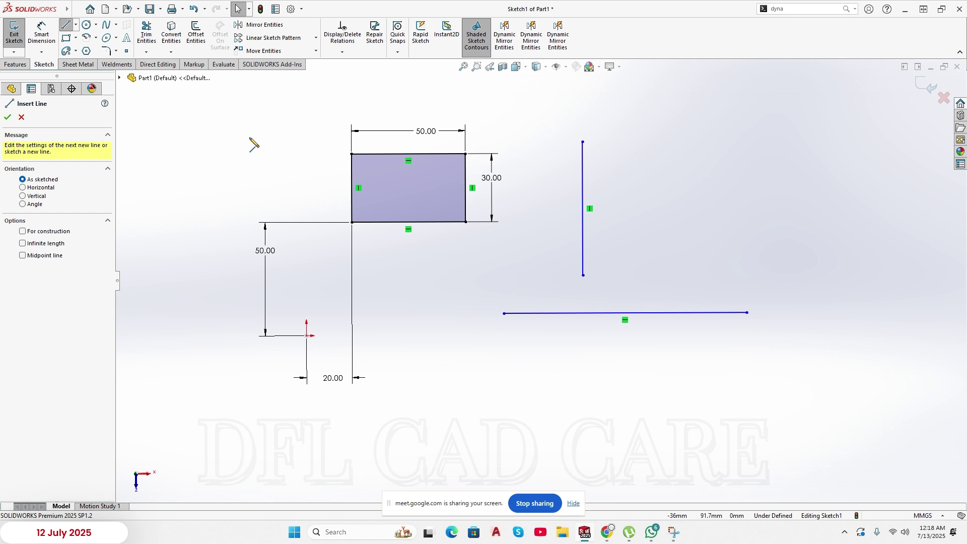
pyautogui.press('z')
pyautogui.press('z')
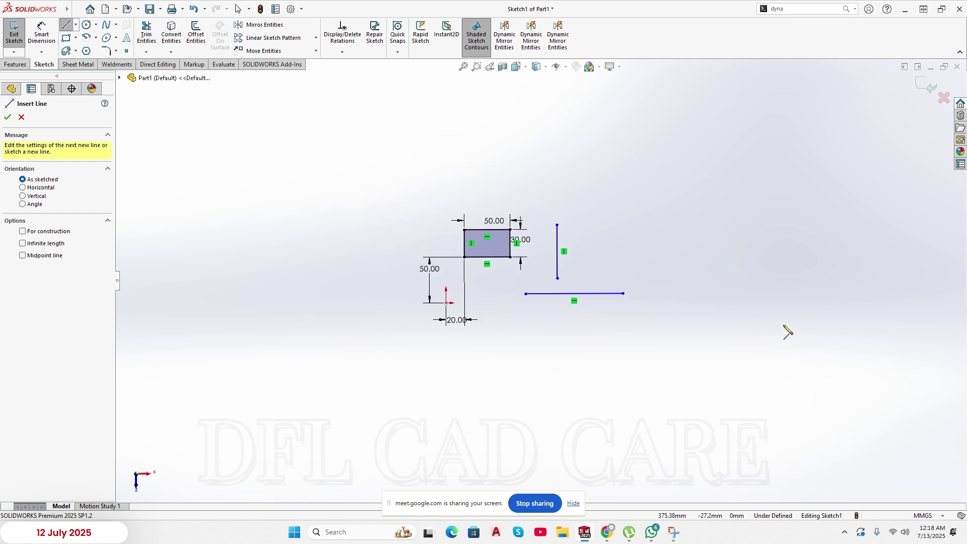
pyautogui.click(634, 283)
pyautogui.click(802, 283)
pyautogui.rightClick(815, 254)
pyautogui.click(829, 262)
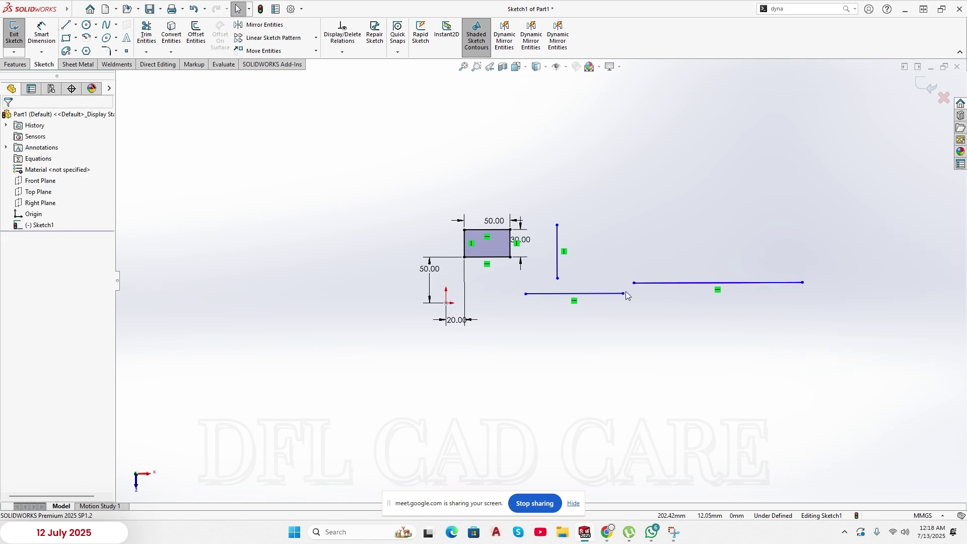
pyautogui.scroll(-3, 642, 291)
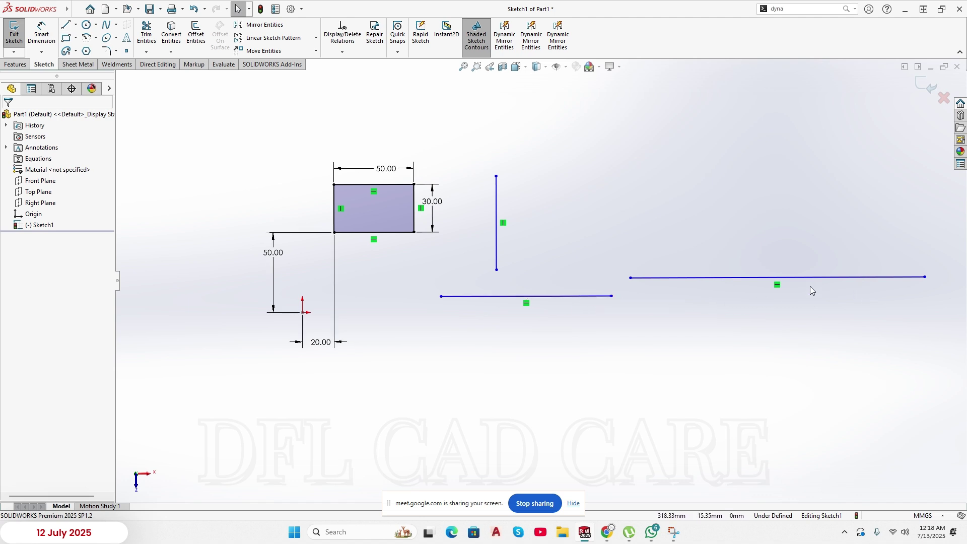
pyautogui.click(579, 297)
pyautogui.keyDown('ctrl'); pyautogui.click(653, 279); pyautogui.keyUp('ctrl')
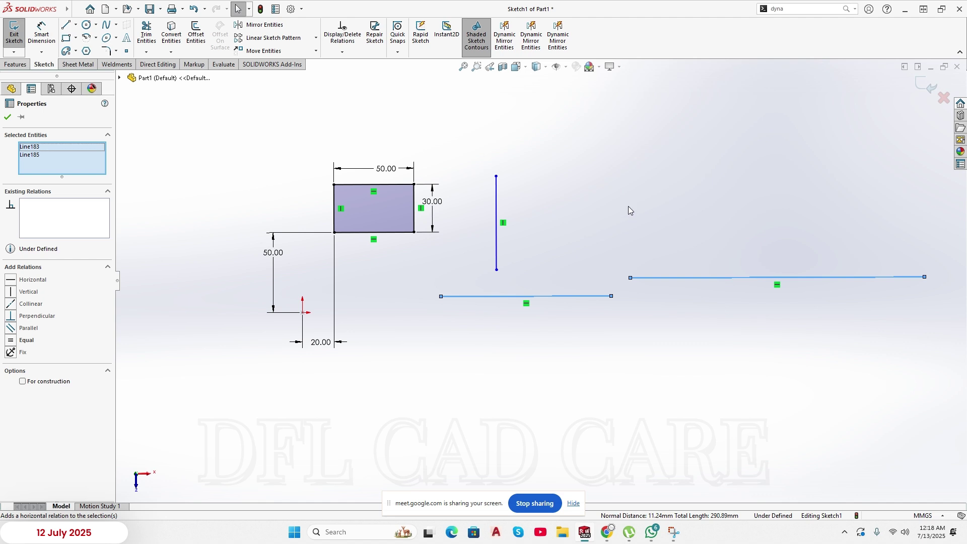
pyautogui.click(625, 234)
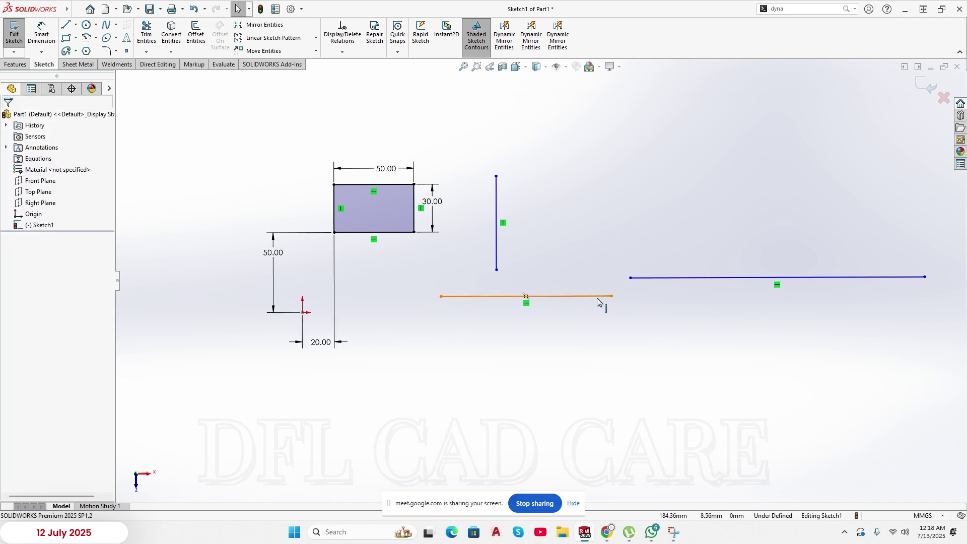
pyautogui.click(600, 302)
pyautogui.keyDown('ctrl'); pyautogui.click(664, 280); pyautogui.keyUp('ctrl')
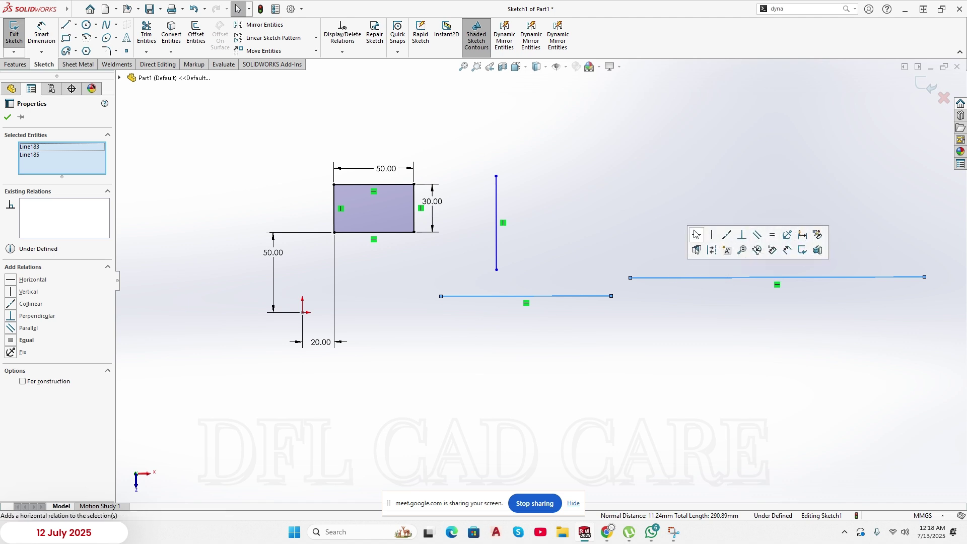
pyautogui.click(741, 210)
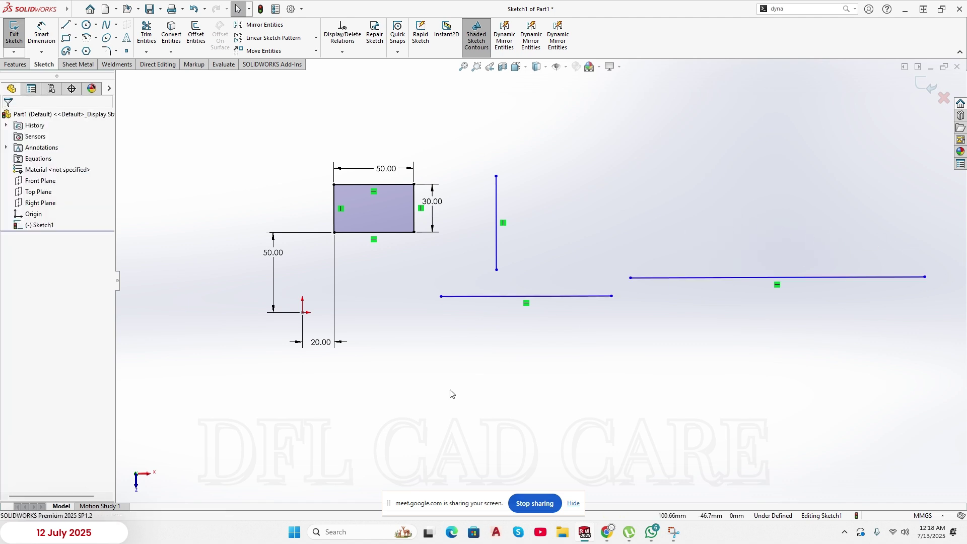
# - Apply a Collinear relation between the two separate horizontal lines
pyautogui.click(595, 296)
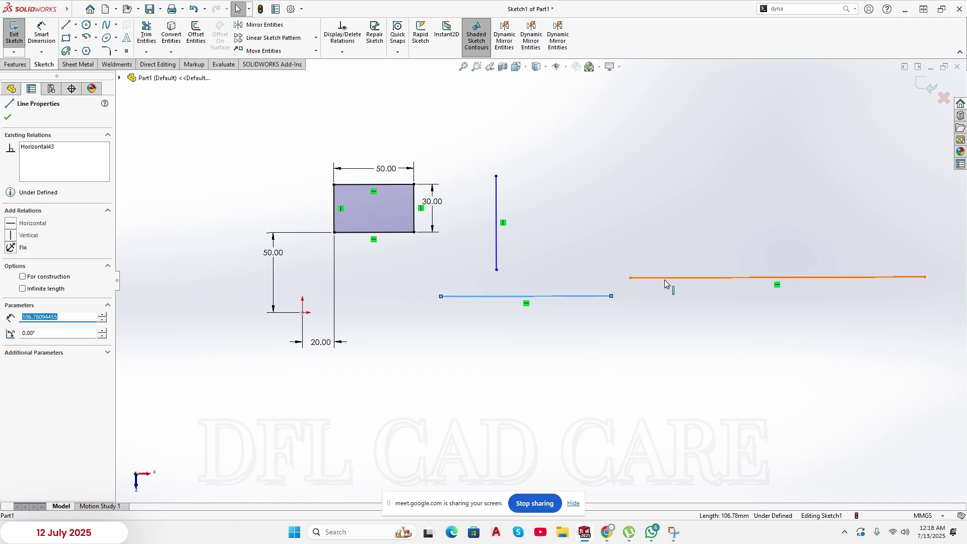
pyautogui.keyDown('ctrl'); pyautogui.click(664, 278); pyautogui.keyUp('ctrl')
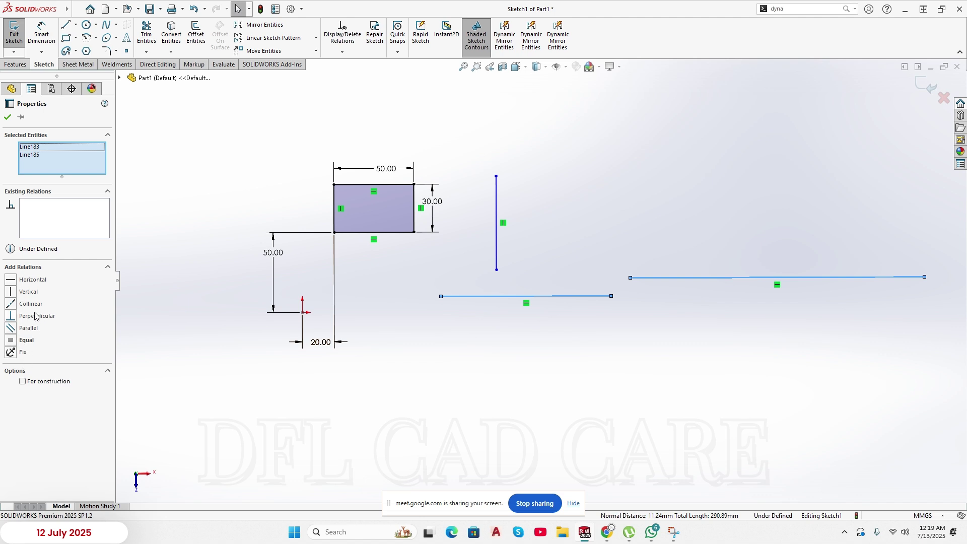
pyautogui.click(11, 306)
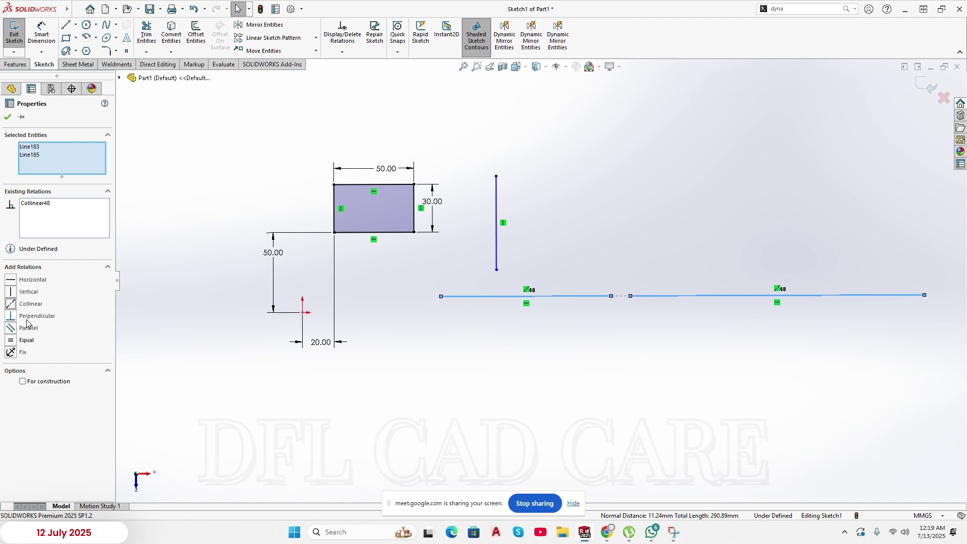
pyautogui.click(450, 366)
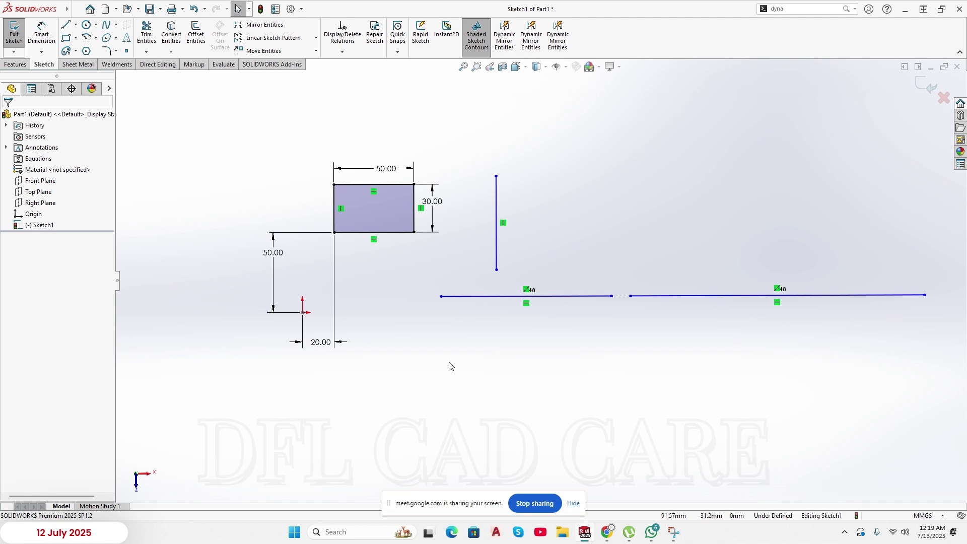
# - Undo the Collinear relation between the two horizontal lines and clear the selection
pyautogui.press('z')
pyautogui.scroll(-2, 661, 287)
pyautogui.scroll(3, 656, 305)
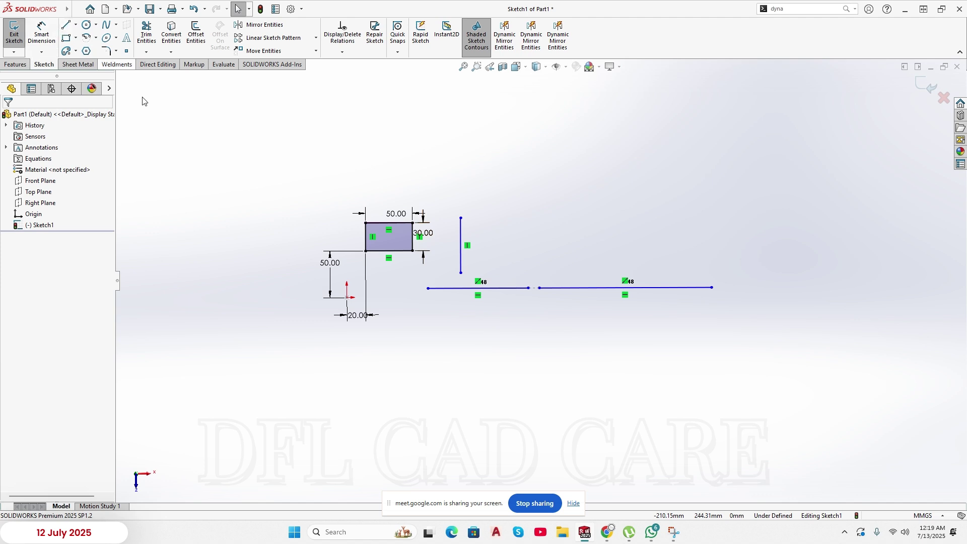
pyautogui.hotkey('ctrl', 'z')
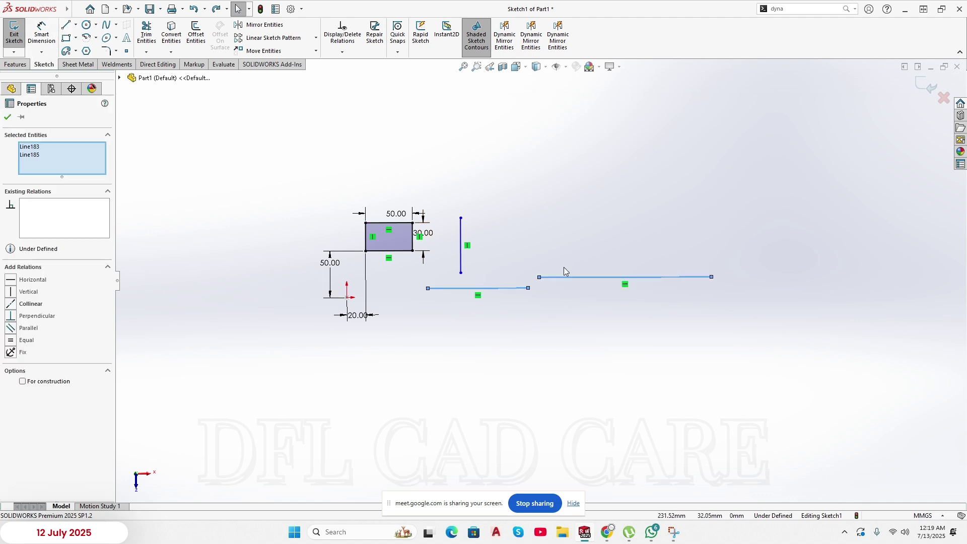
pyautogui.click(569, 316)
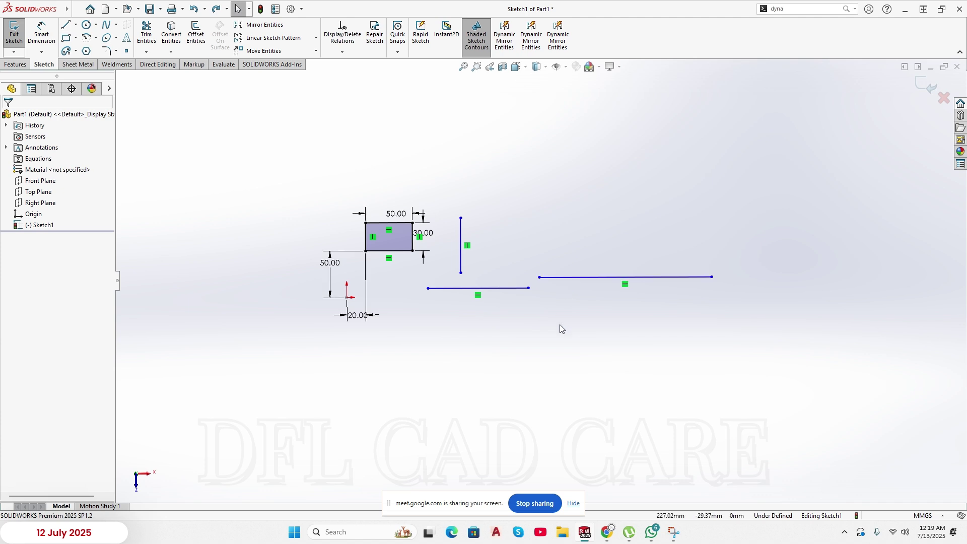
# - Examine the relations offered for the two horizontal lines, and those offered for the upright line with the shorter horizontal line
pyautogui.click(520, 288)
pyautogui.keyDown('ctrl'); pyautogui.click(563, 277); pyautogui.keyUp('ctrl')
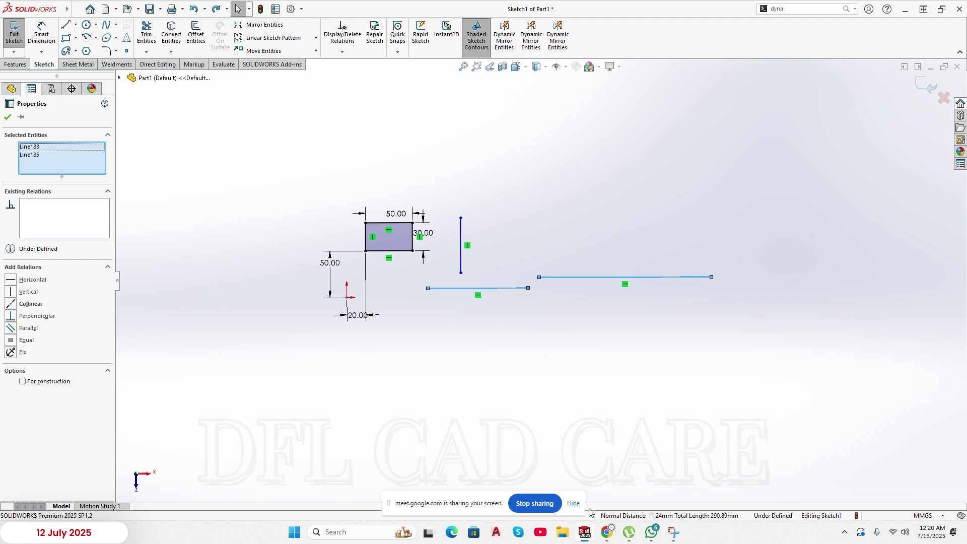
pyautogui.moveTo(609, 535)
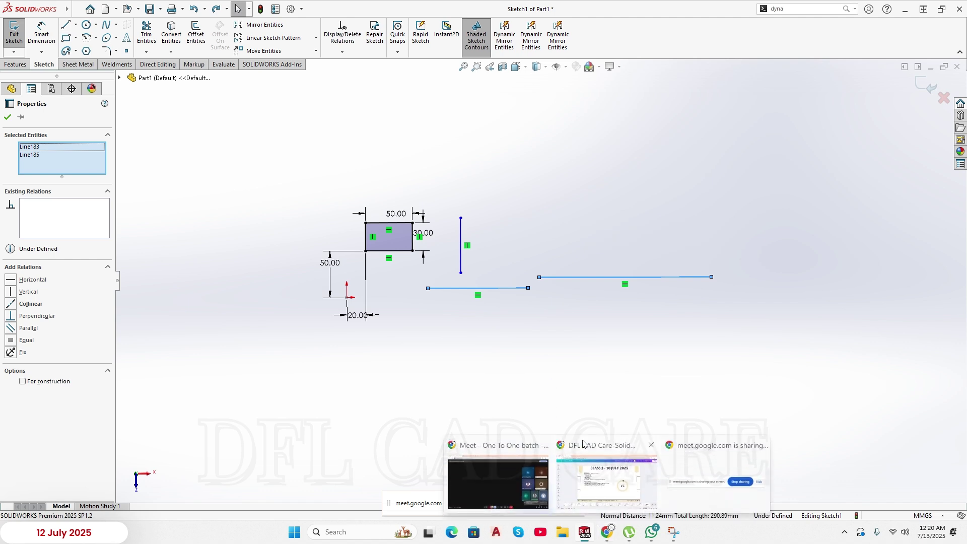
pyautogui.click(573, 373)
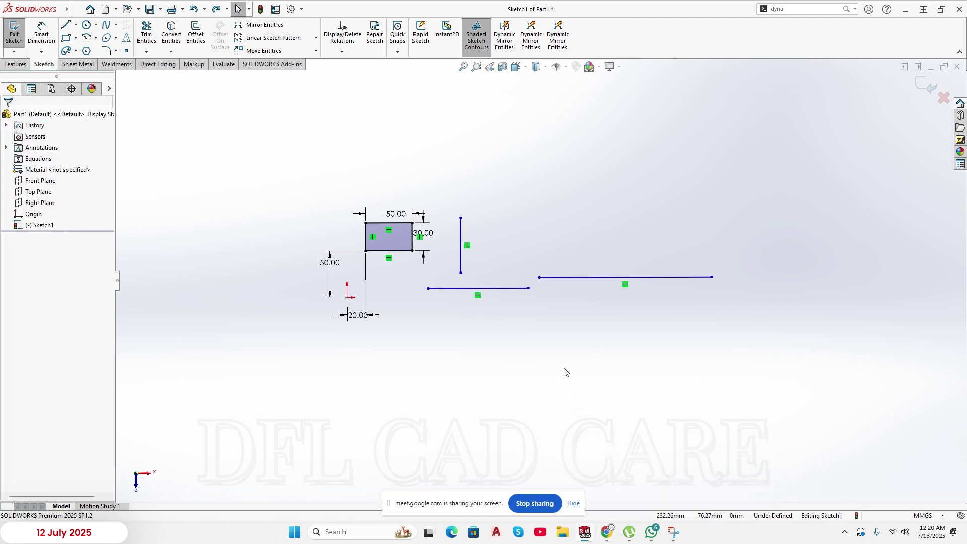
pyautogui.click(460, 244)
pyautogui.keyDown('ctrl'); pyautogui.click(477, 289); pyautogui.keyUp('ctrl')
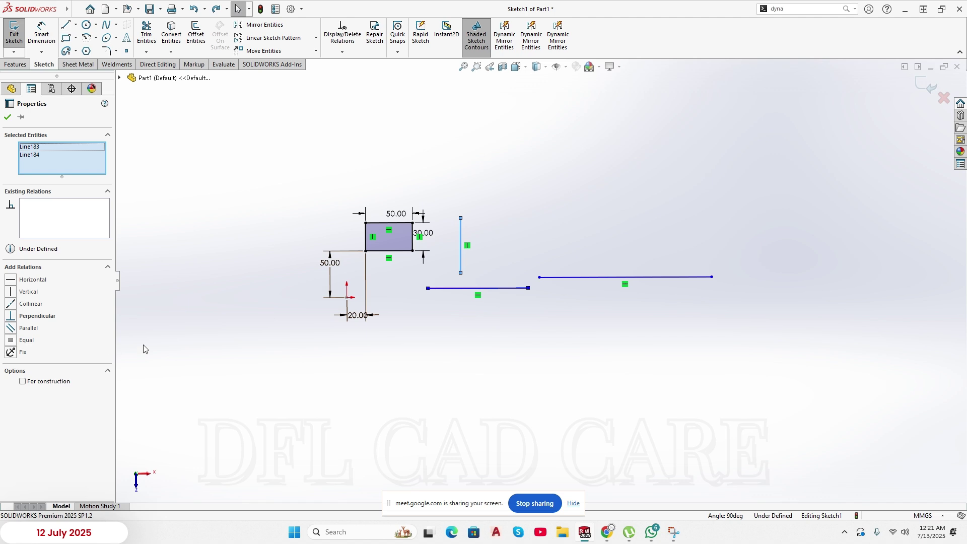
pyautogui.scroll(3, 673, 252)
pyautogui.scroll(-3, 672, 236)
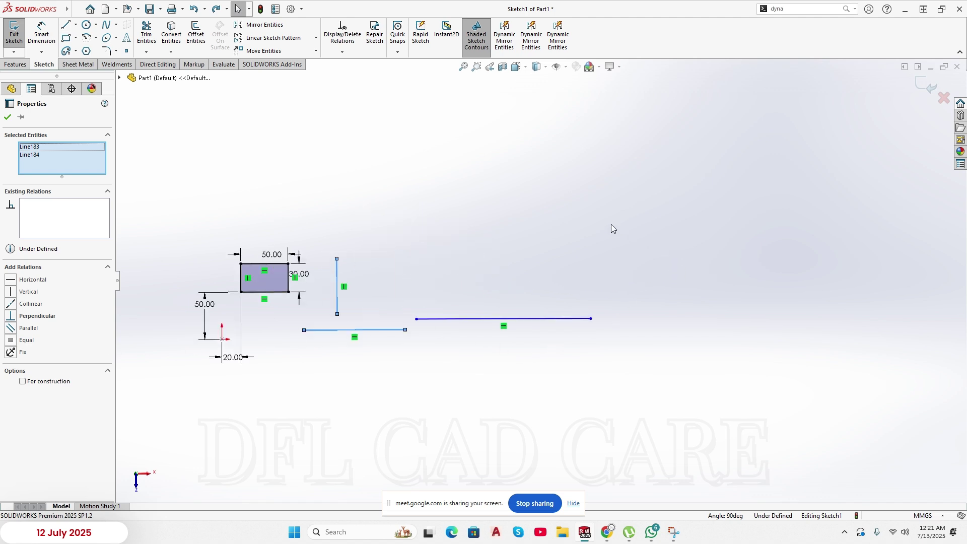
pyautogui.click(616, 226)
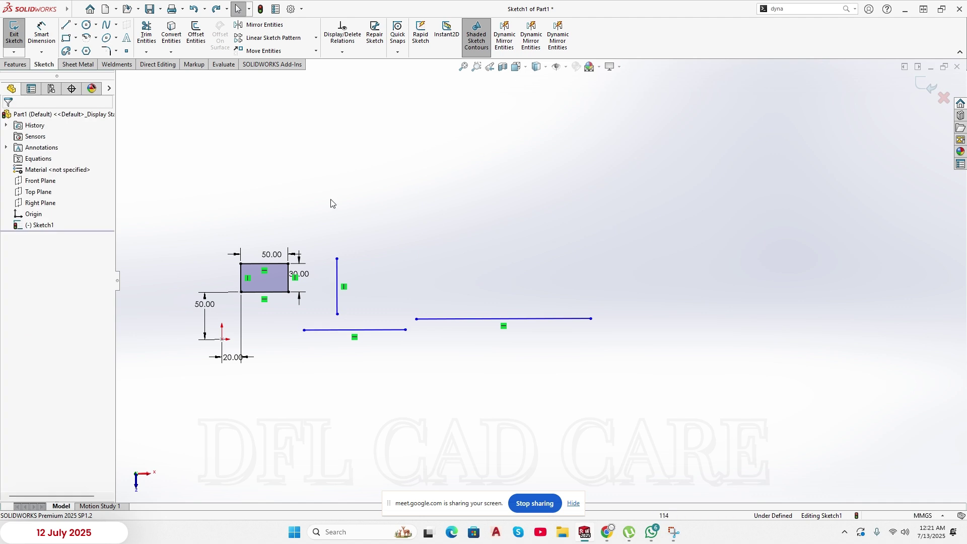
# - Sketch a vertical line about 70 mm long in the empty area above the longer horizontal line
pyautogui.click(62, 29)
pyautogui.click(561, 136)
pyautogui.click(561, 201)
pyautogui.rightClick(611, 171)
pyautogui.click(625, 182)
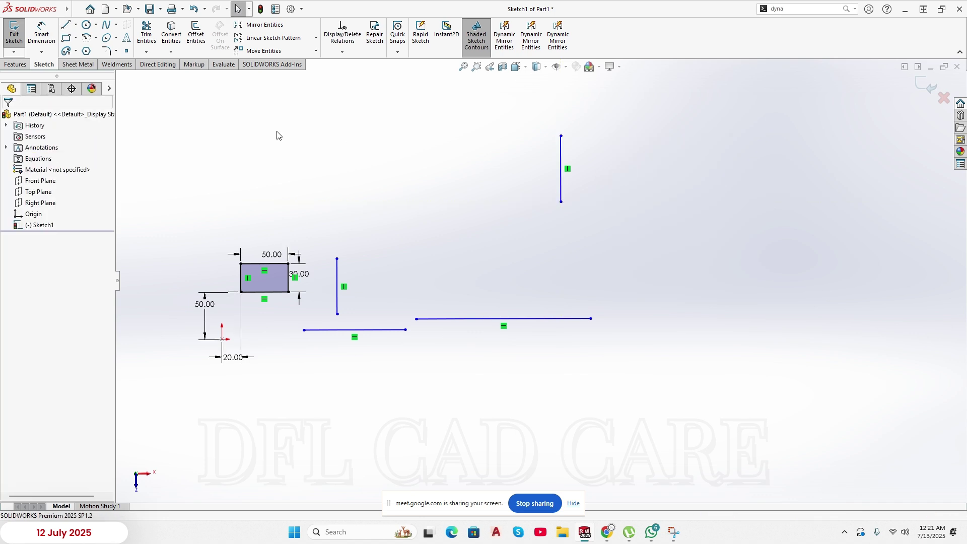
# - Sketch a circle of about 21.8 mm radius left of the new vertical line and one of about 58.8 mm radius right of it
pyautogui.click(87, 24)
pyautogui.click(502, 165)
pyautogui.click(491, 184)
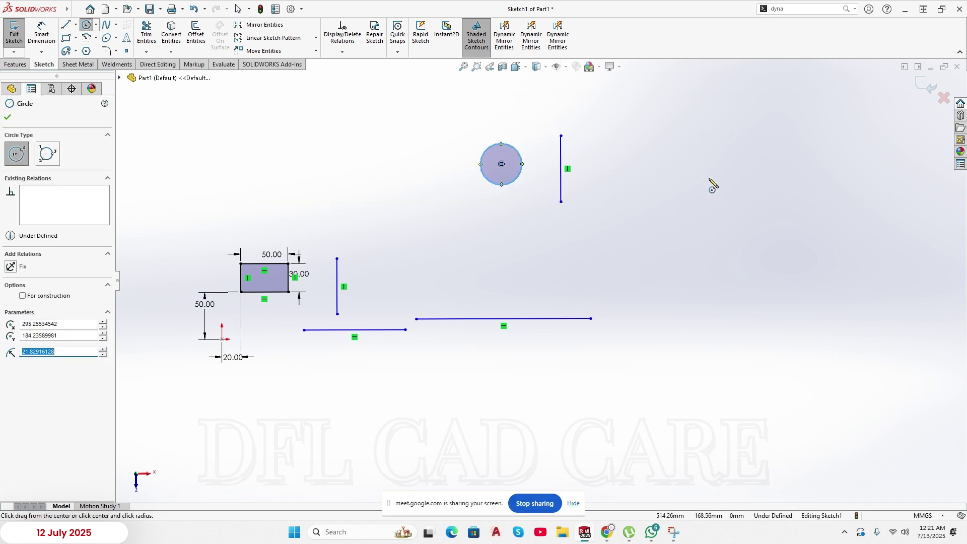
pyautogui.click(680, 148)
pyautogui.click(635, 182)
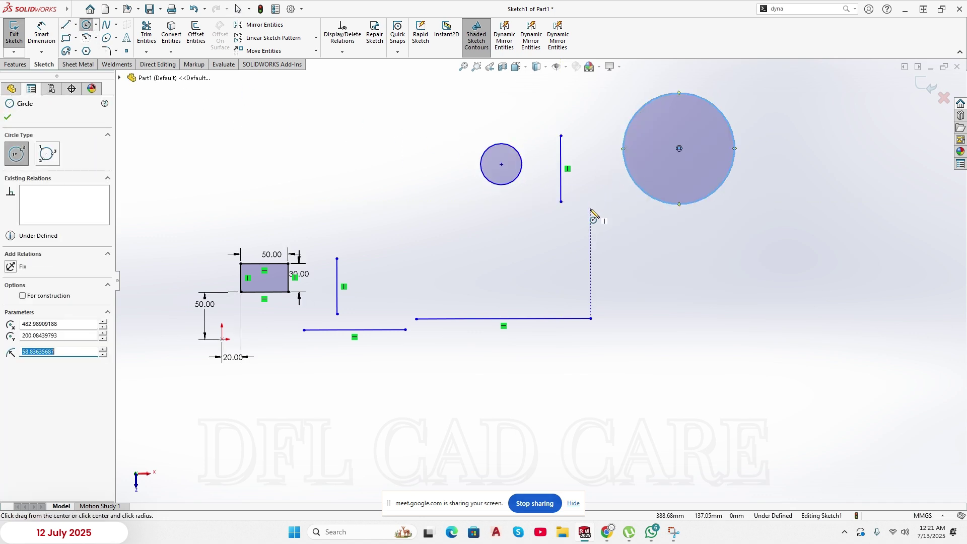
pyautogui.press('Escape')
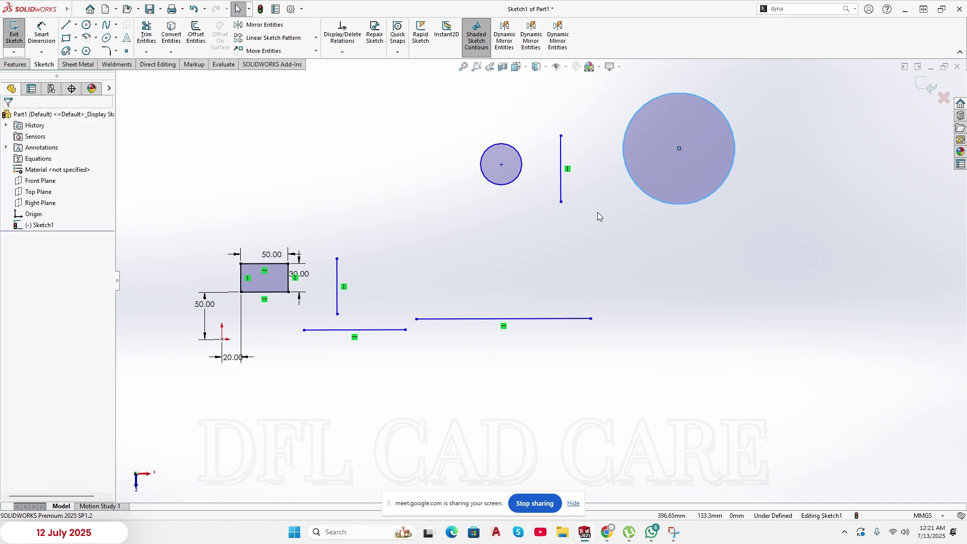
pyautogui.click(658, 198)
pyautogui.keyDown('ctrl'); pyautogui.click(561, 186); pyautogui.keyUp('ctrl')
pyautogui.keyDown('ctrl'); pyautogui.click(519, 183); pyautogui.keyUp('ctrl')
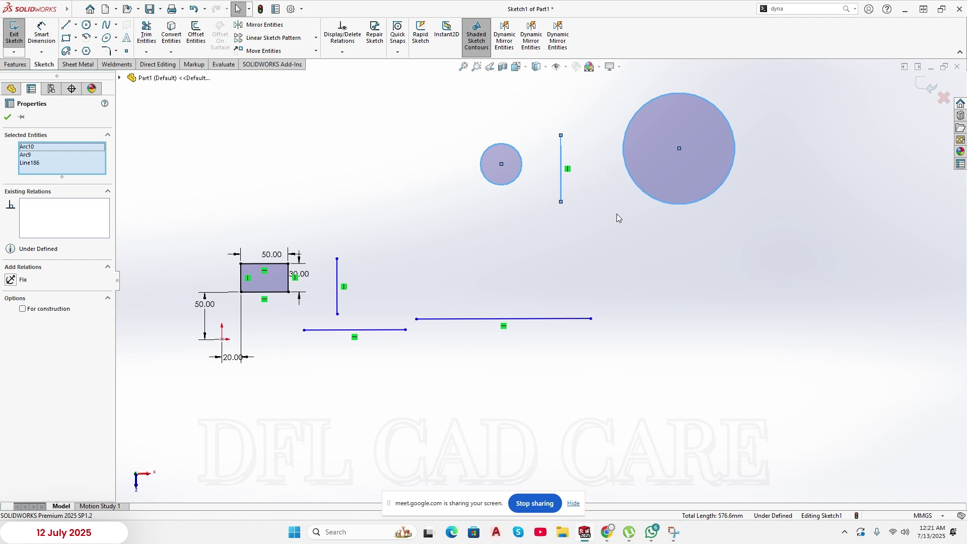
pyautogui.click(642, 232)
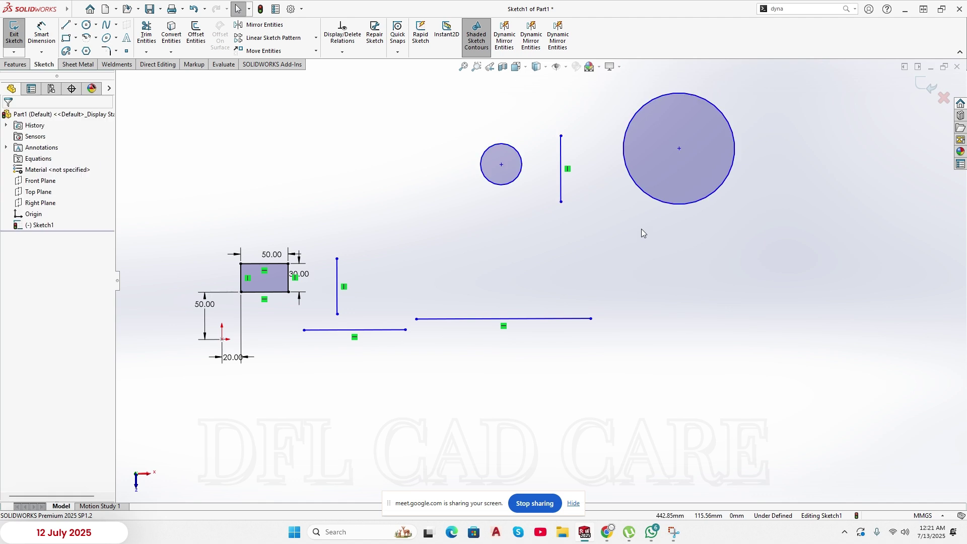
# - Convert the vertical line between the circles to construction geometry and make the two circles Symmetric about it
pyautogui.click(562, 175)
pyautogui.click(610, 146)
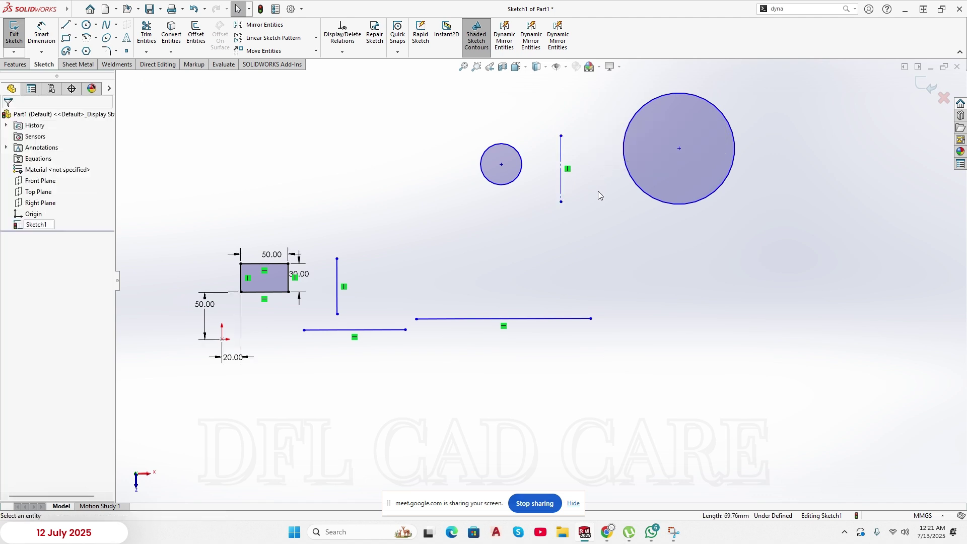
pyautogui.click(522, 177)
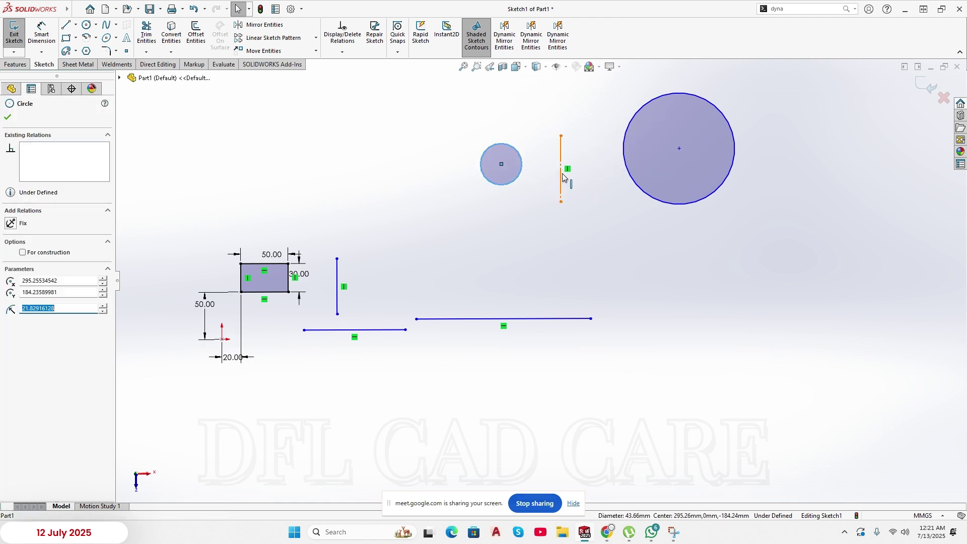
pyautogui.keyDown('ctrl'); pyautogui.click(563, 174); pyautogui.keyUp('ctrl')
pyautogui.keyDown('ctrl'); pyautogui.click(627, 172); pyautogui.keyUp('ctrl')
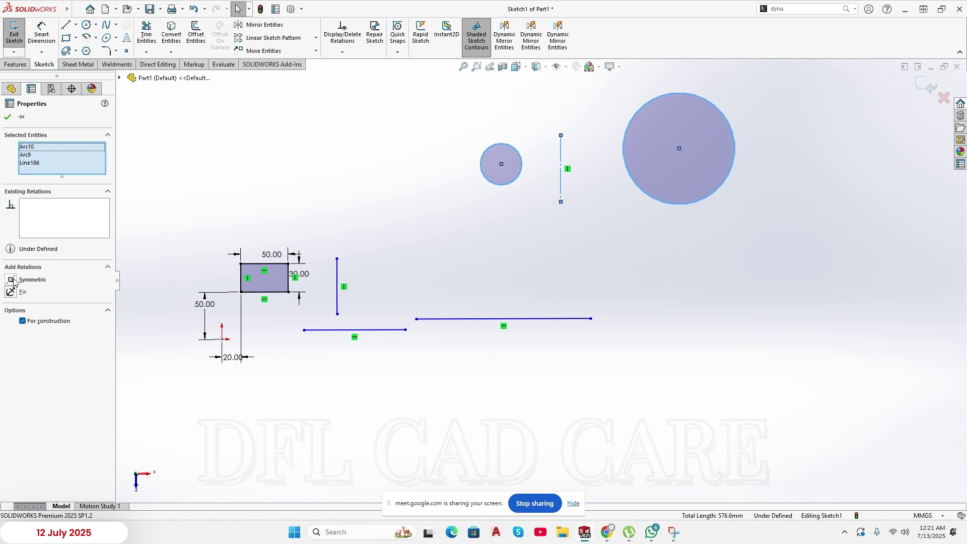
pyautogui.click(10, 281)
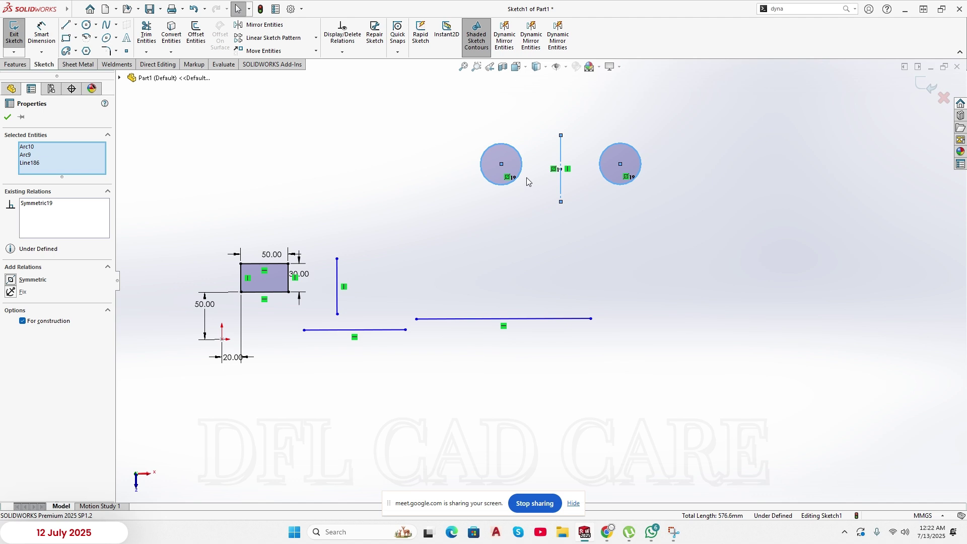
pyautogui.click(591, 233)
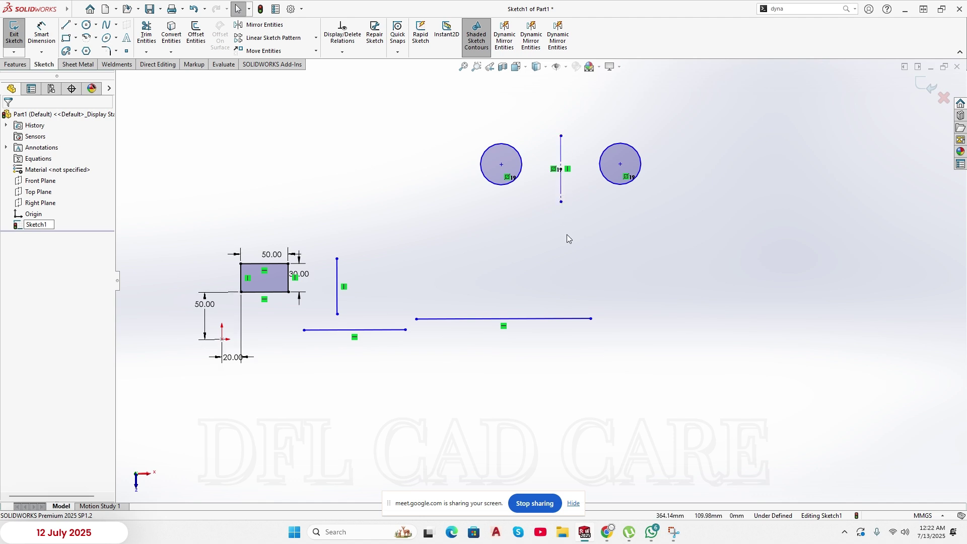
pyautogui.moveTo(421, 96); pyautogui.dragTo(442, 126)
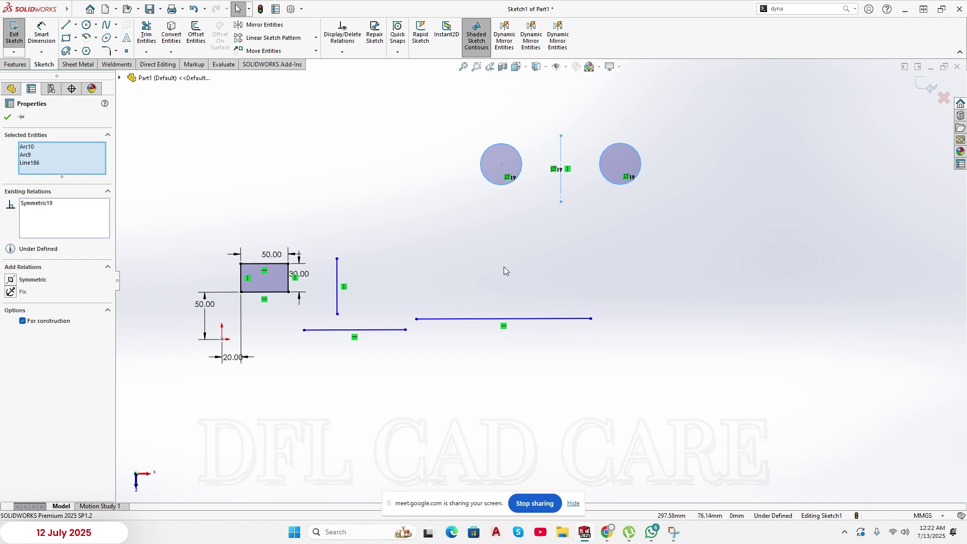
pyautogui.click(676, 228)
pyautogui.moveTo(700, 224); pyautogui.dragTo(666, 225)
pyautogui.click(613, 300)
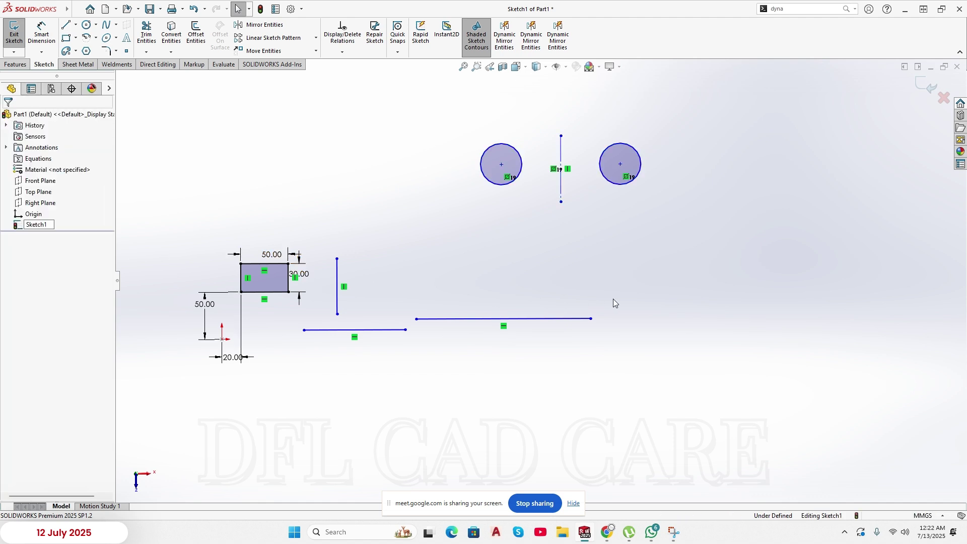
# - Move the longer horizontal line's left endpoint onto the neighbouring vertical line, Coincident with it slightly above its lower end
pyautogui.click(415, 321)
pyautogui.moveTo(416, 319); pyautogui.dragTo(337, 261)
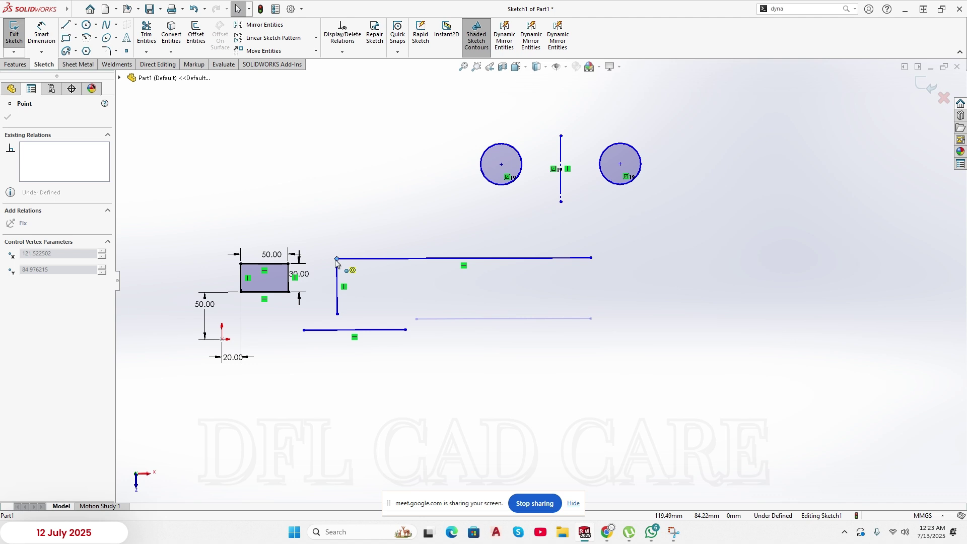
pyautogui.moveTo(337, 261); pyautogui.dragTo(337, 301)
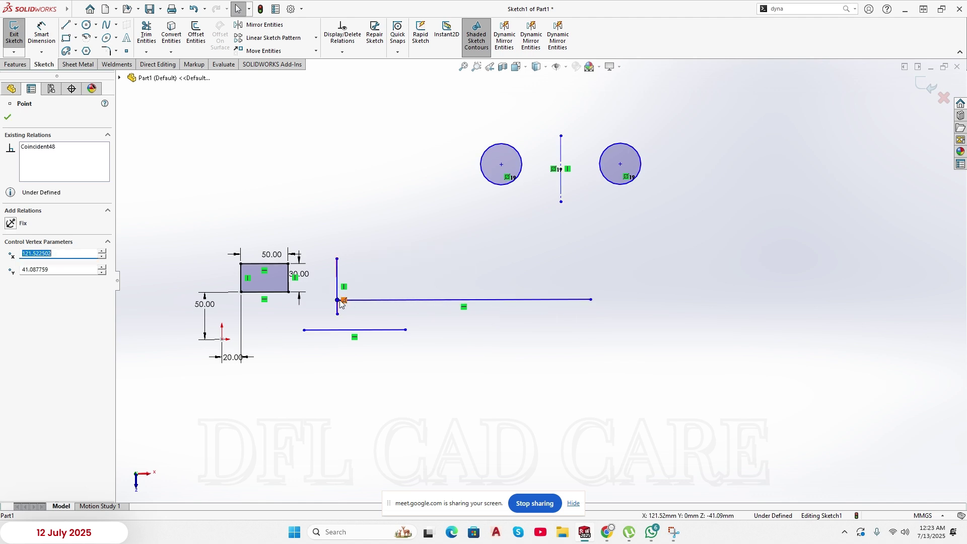
pyautogui.press('Escape')
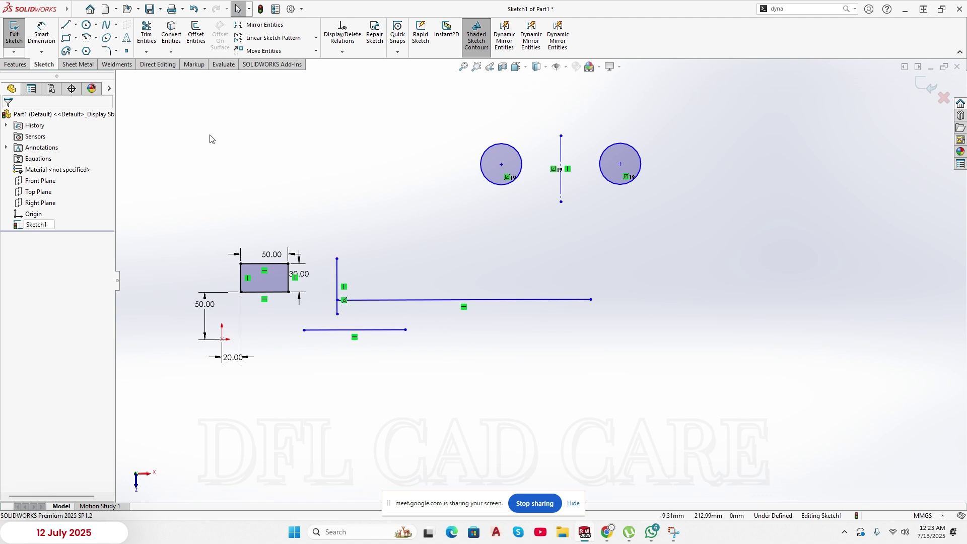
# - Sketch a vertical line downward from a point on the longer horizontal line, near its right end
pyautogui.press('l')
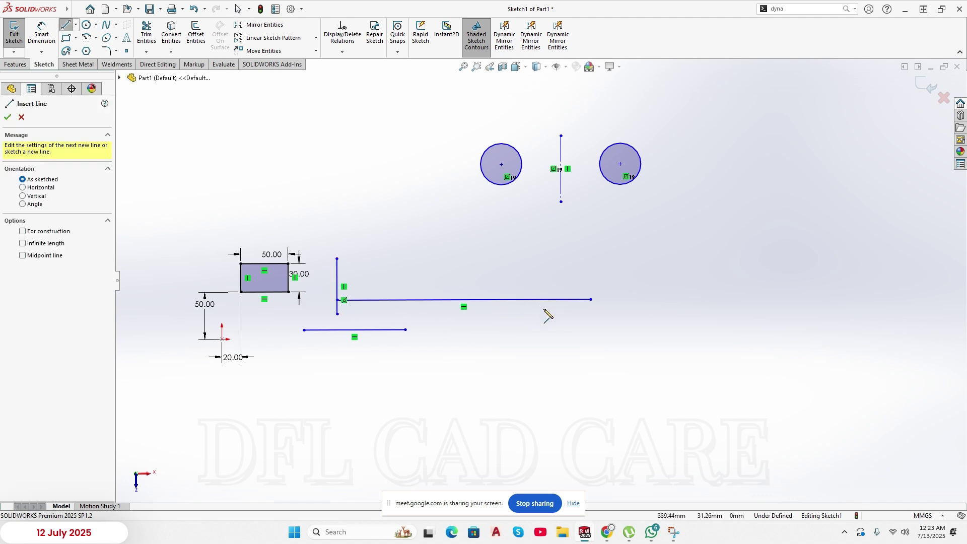
pyautogui.click(546, 301)
pyautogui.click(547, 387)
pyautogui.rightClick(592, 326)
pyautogui.click(617, 369)
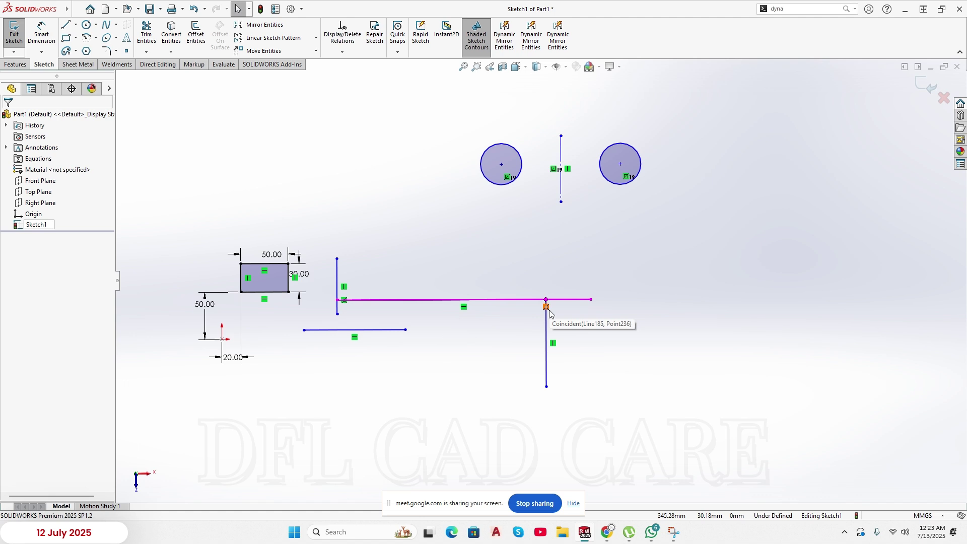
# - Make the shorter horizontal line's right endpoint Coincident with the new vertical line, and undo that relation
pyautogui.click(406, 331)
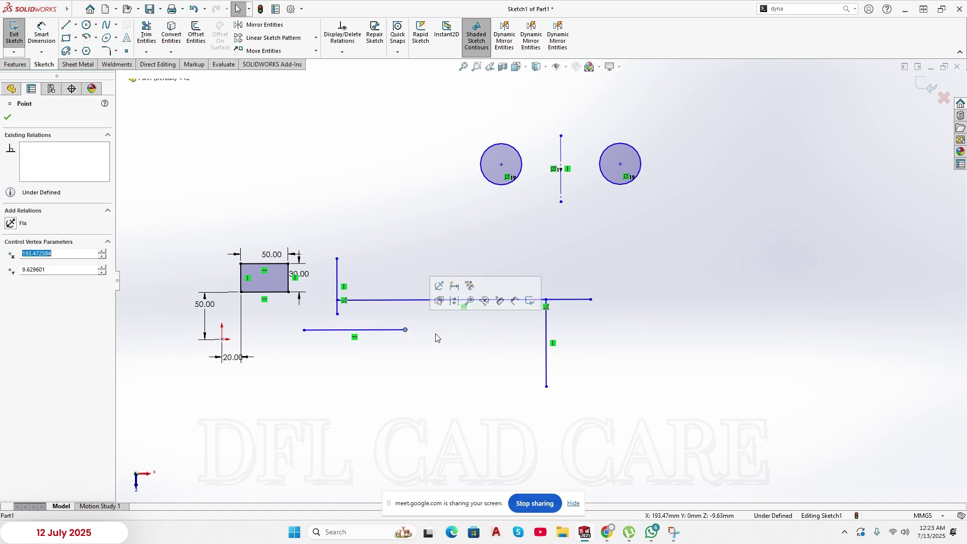
pyautogui.keyDown('ctrl'); pyautogui.click(548, 329); pyautogui.keyUp('ctrl')
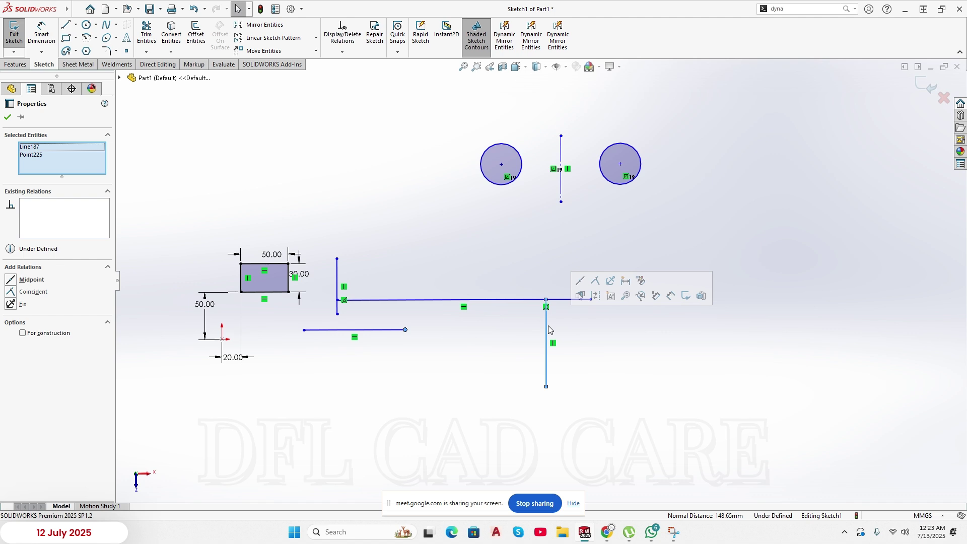
pyautogui.click(595, 282)
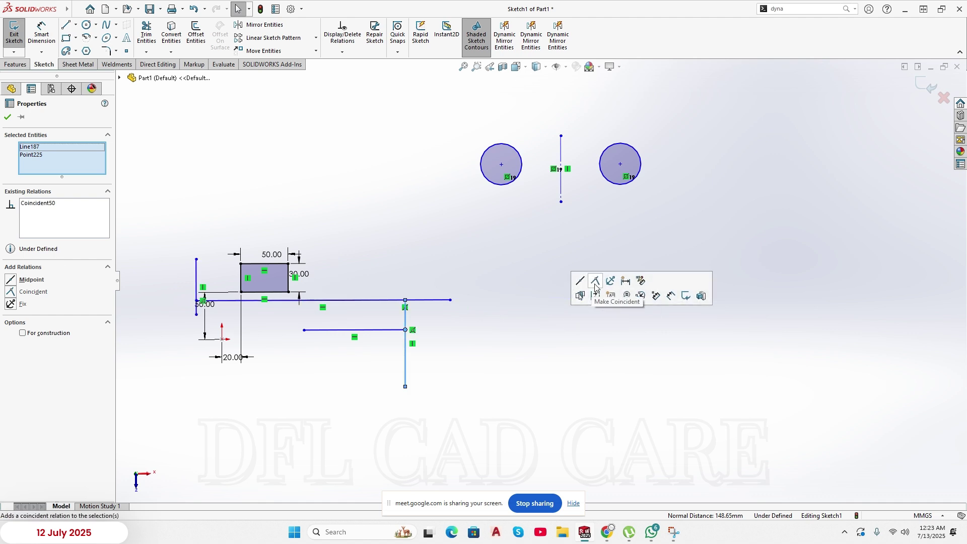
pyautogui.click(479, 338)
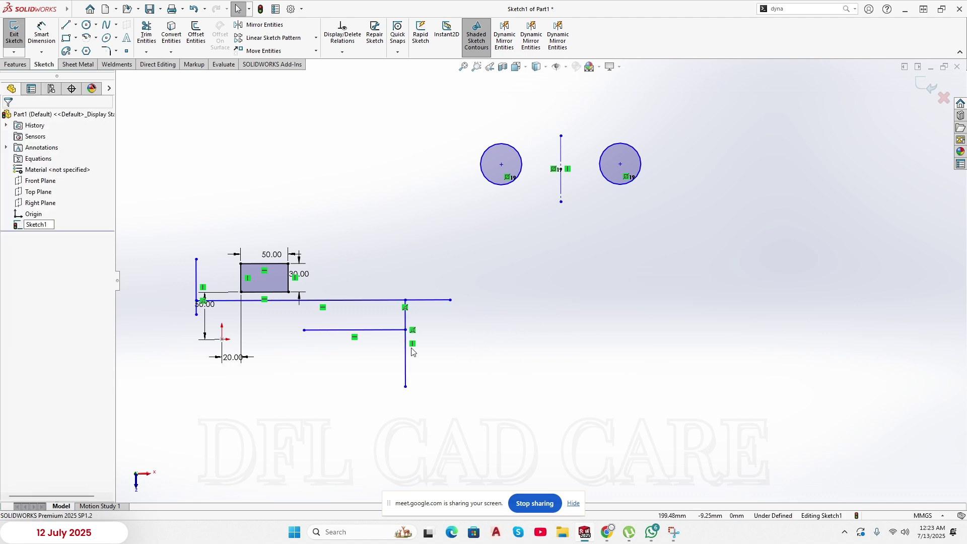
pyautogui.moveTo(412, 353); pyautogui.dragTo(551, 352)
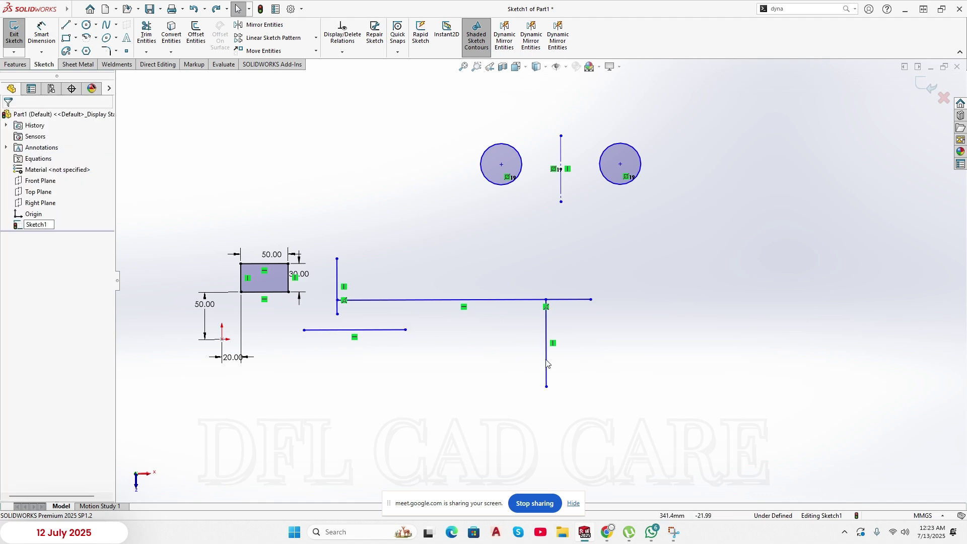
# - Add a Midpoint relation between the shorter horizontal line's right endpoint and the vertical line hanging from the longer horizontal line
pyautogui.click(406, 331)
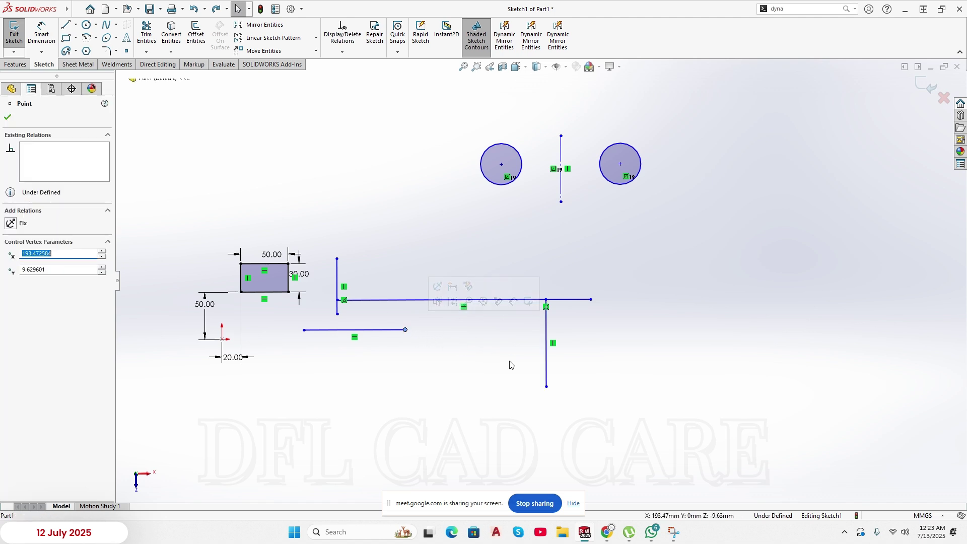
pyautogui.click(548, 366)
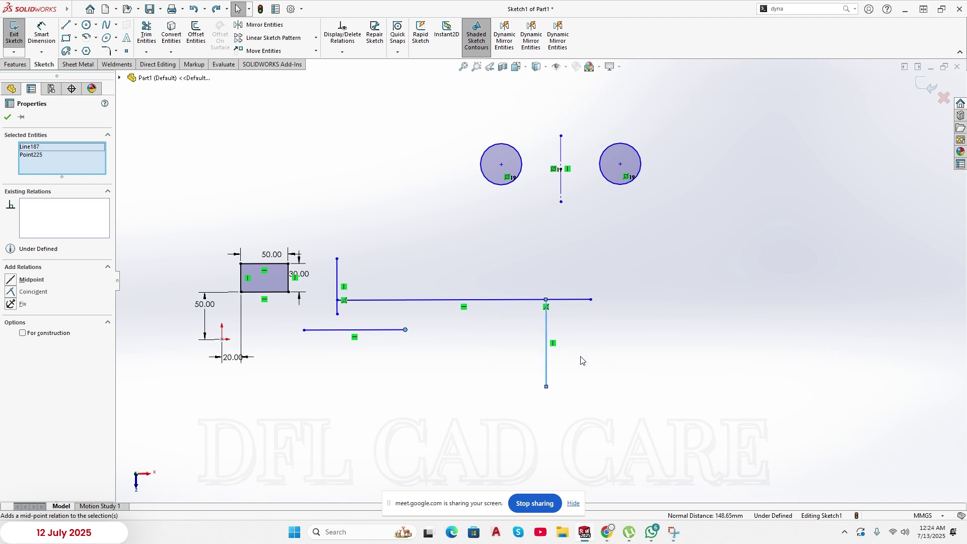
pyautogui.click(436, 343)
pyautogui.click(406, 330)
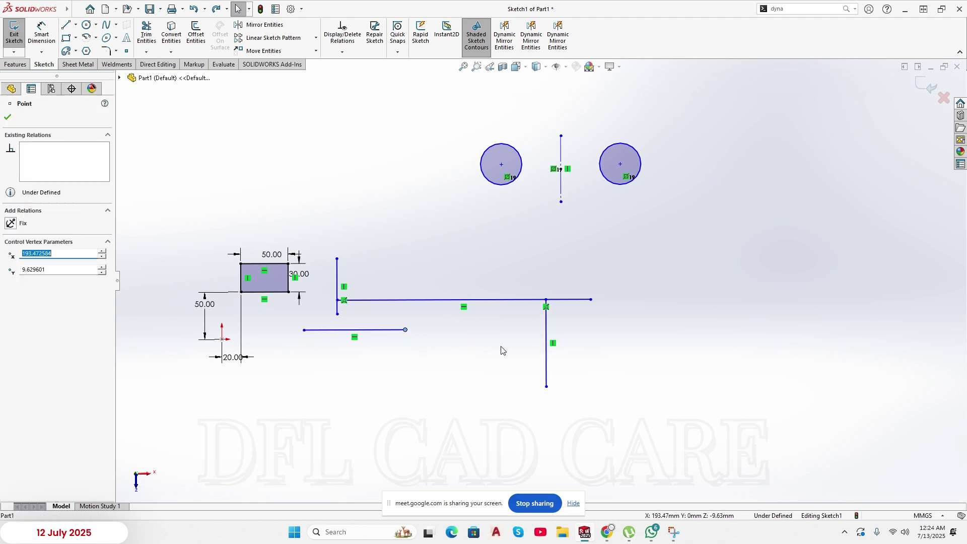
pyautogui.keyDown('ctrl'); pyautogui.click(547, 356); pyautogui.keyUp('ctrl')
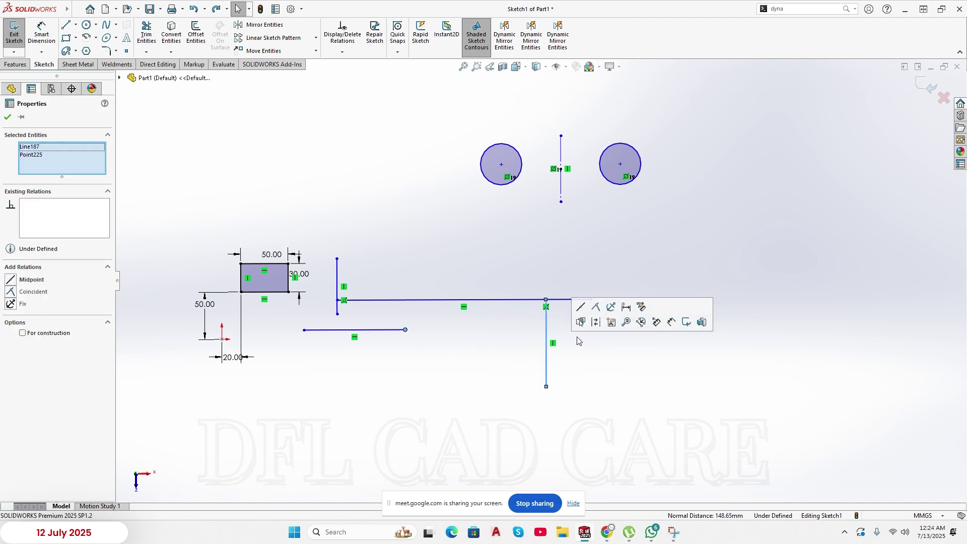
pyautogui.click(581, 306)
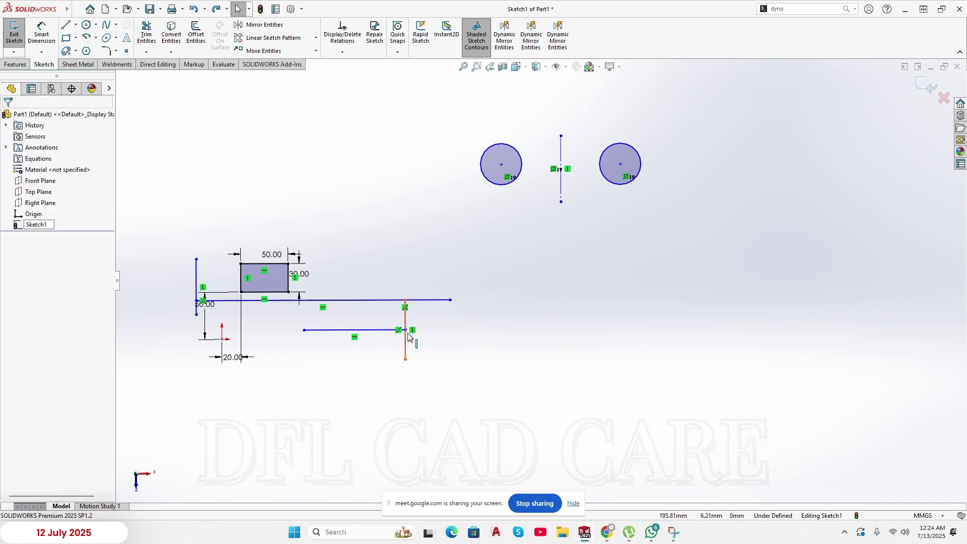
pyautogui.moveTo(369, 316); pyautogui.dragTo(473, 347)
pyautogui.moveTo(301, 318); pyautogui.dragTo(494, 340)
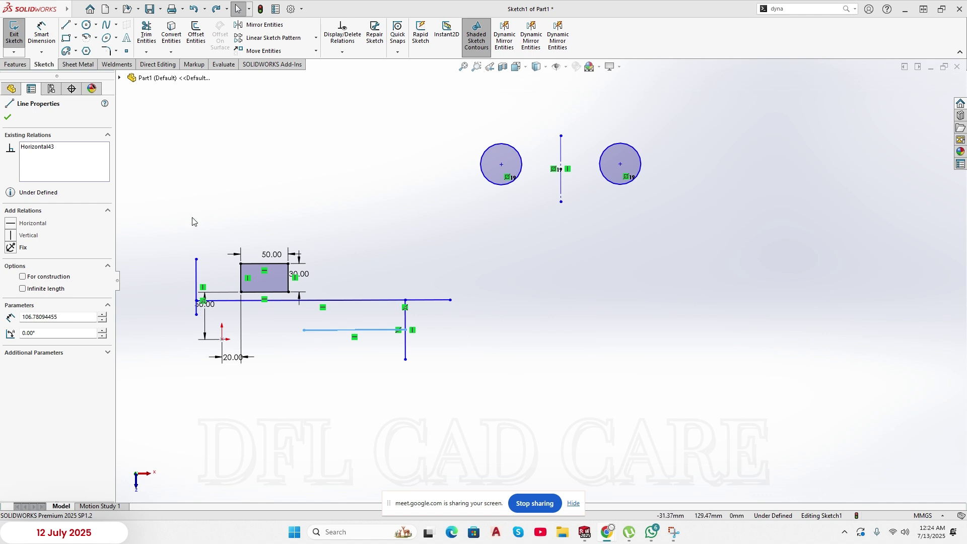
pyautogui.click(542, 289)
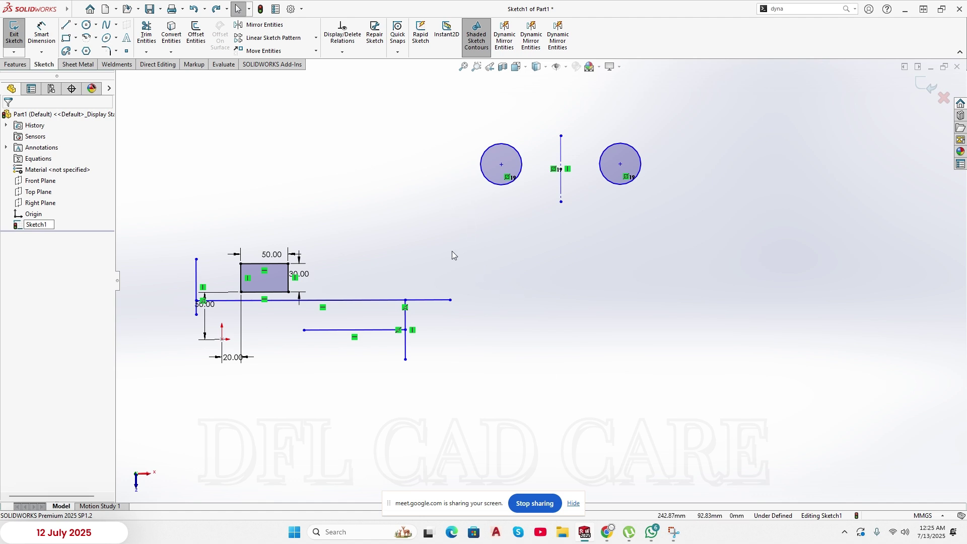
# - Sketch a separate horizontal line in the empty area below the circles, aligned with the rectangle's lower edge
pyautogui.click(65, 24)
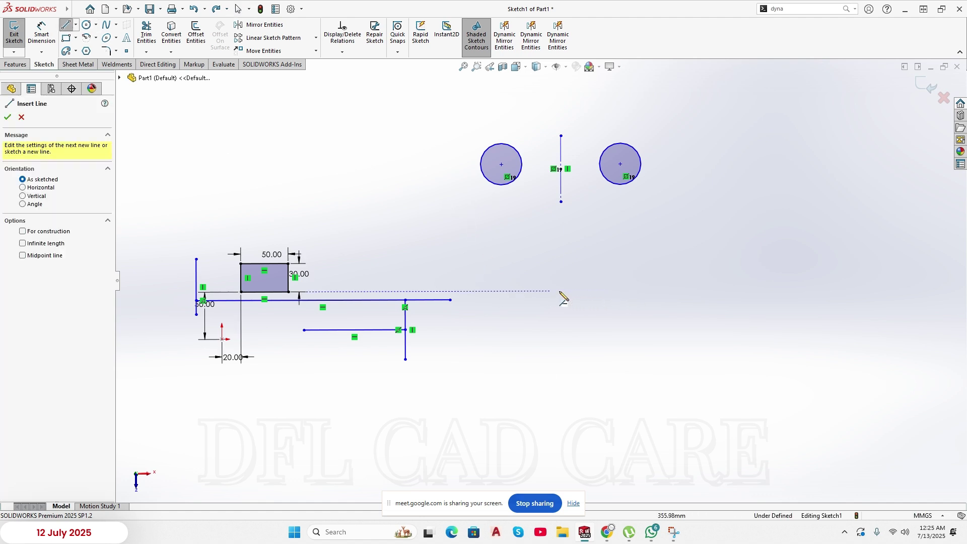
pyautogui.click(550, 291)
pyautogui.click(667, 291)
pyautogui.press('Escape')
# - Sketch a vertical line about 96 mm long to the right of the new horizontal line
pyautogui.click(66, 25)
pyautogui.click(723, 208)
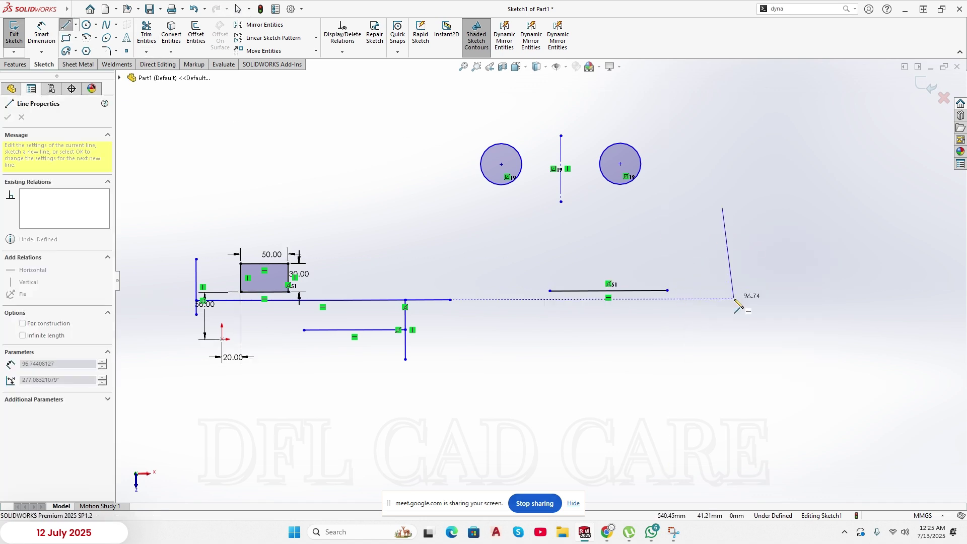
pyautogui.click(728, 299)
pyautogui.rightClick(769, 240)
pyautogui.click(785, 288)
pyautogui.click(727, 289)
pyautogui.click(774, 244)
pyautogui.click(705, 304)
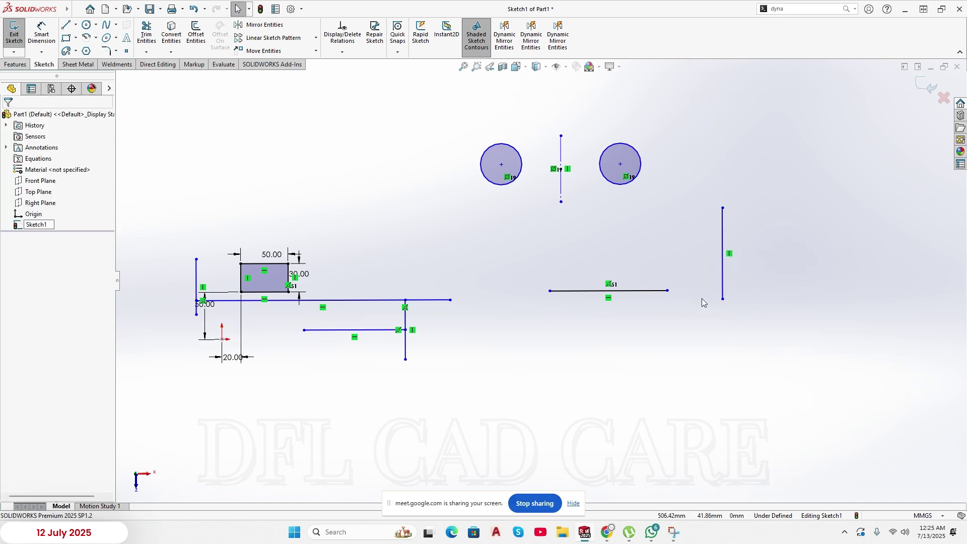
# - Add a Midpoint relation between the new horizontal line's right endpoint and the vertical line beside it
pyautogui.click(668, 290)
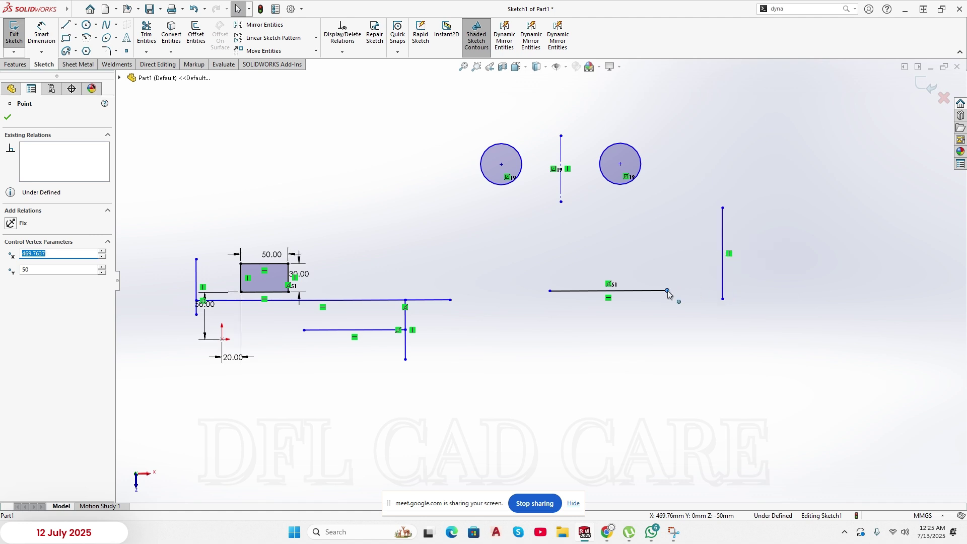
pyautogui.keyDown('ctrl'); pyautogui.click(722, 283); pyautogui.keyUp('ctrl')
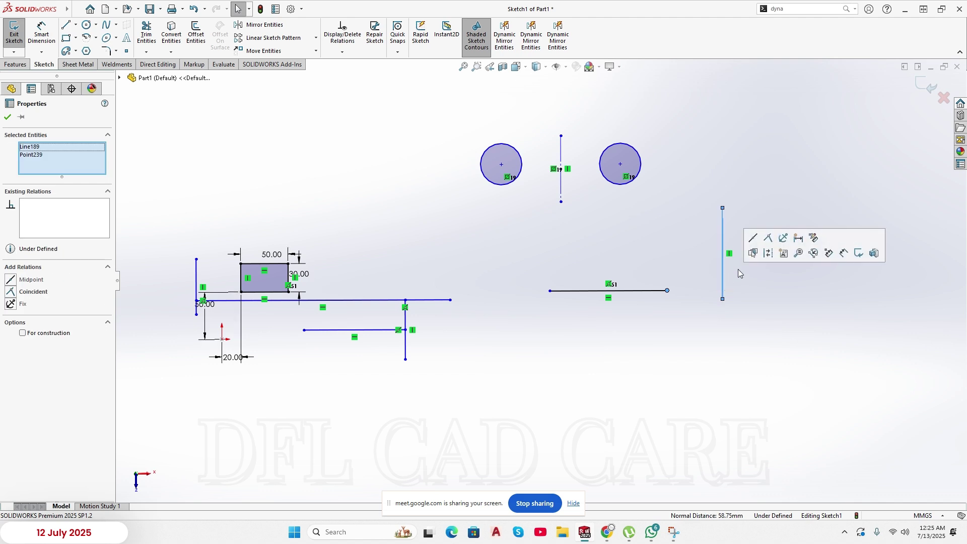
pyautogui.click(753, 240)
pyautogui.click(706, 292)
# - Lengthen that vertical line by moving its upper endpoint up to about X 466.8, Y 98.5
pyautogui.scroll(-4, 670, 301)
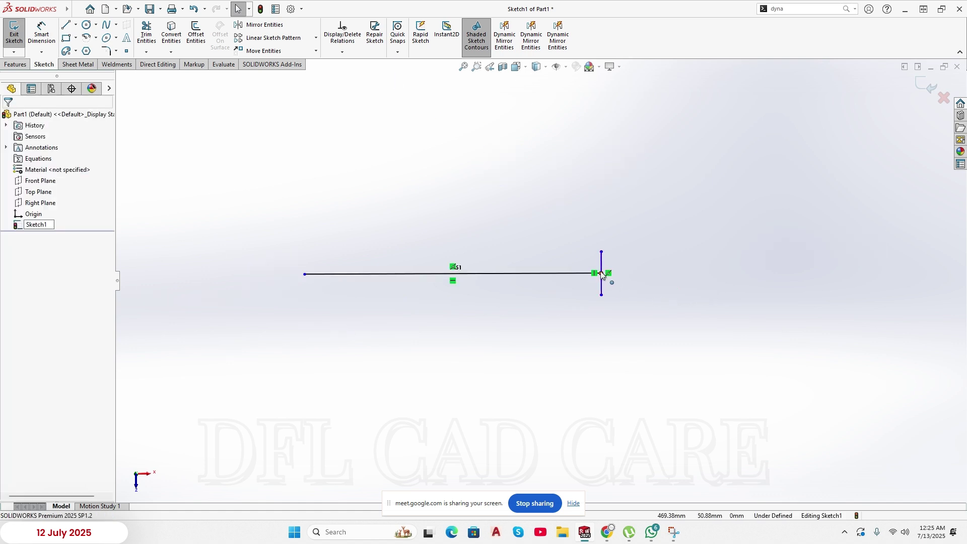
pyautogui.moveTo(602, 251); pyautogui.dragTo(595, 158)
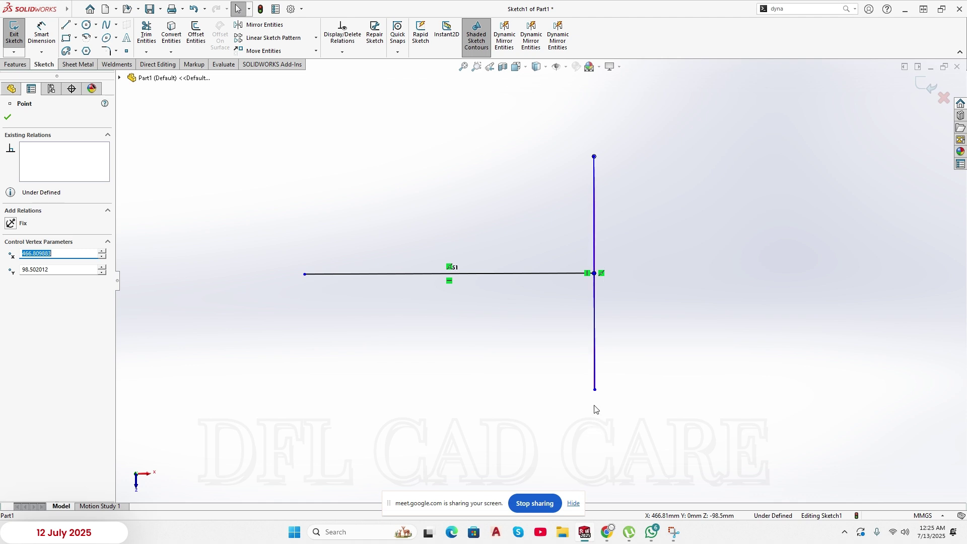
pyautogui.scroll(8, 594, 394)
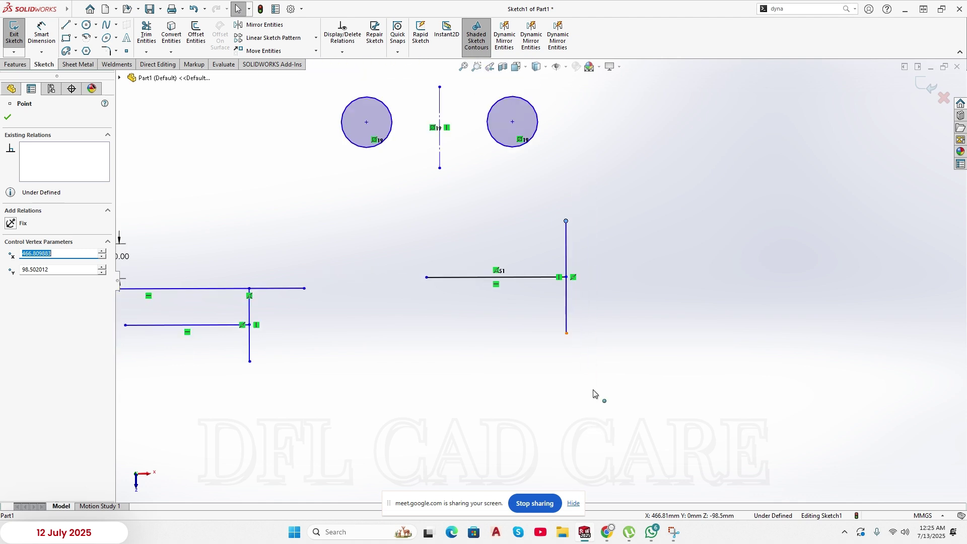
pyautogui.click(668, 331)
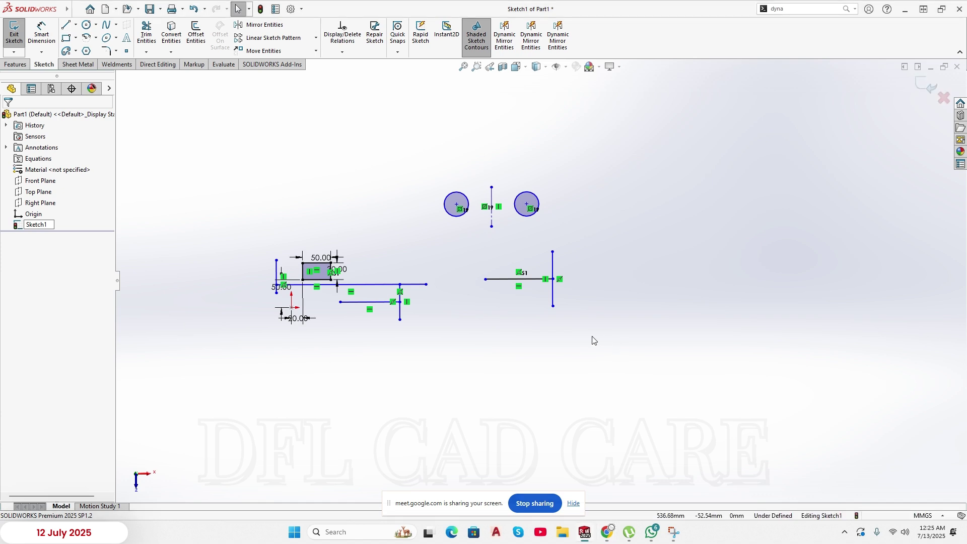
# - Sketch a slanted line about 115 mm long at 315°, beyond the right circle's upper-right side
pyautogui.scroll(3, 604, 312)
pyautogui.scroll(-8, 531, 236)
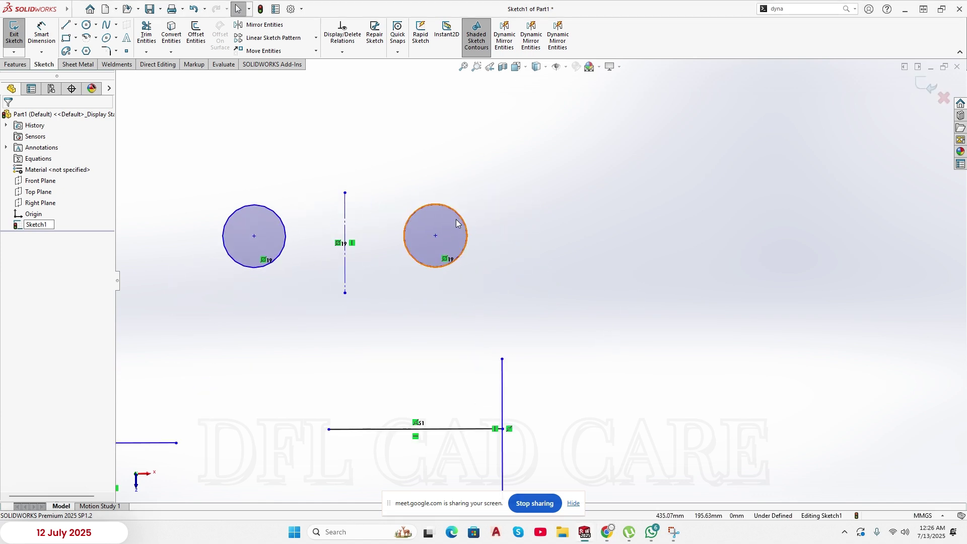
pyautogui.click(65, 25)
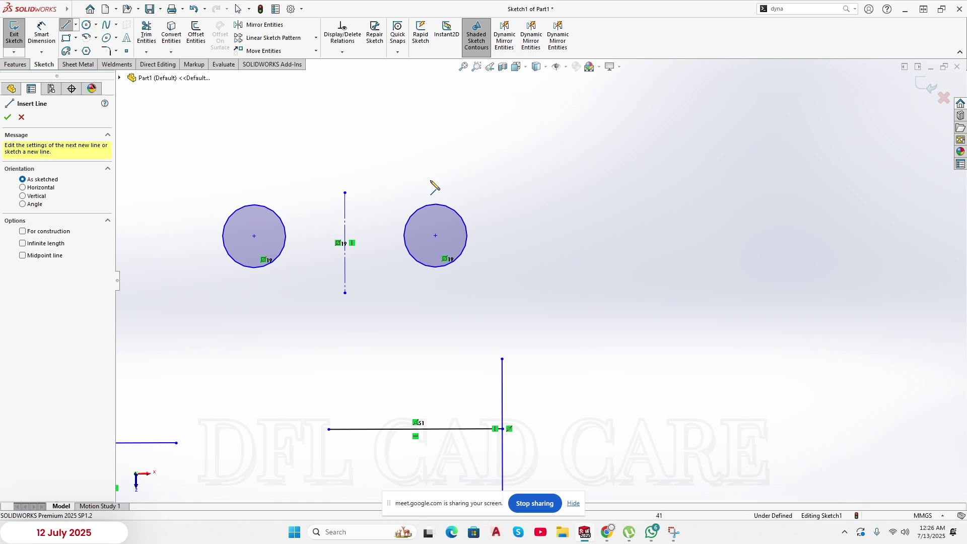
pyautogui.moveTo(441, 122)
pyautogui.mouseDown()
pyautogui.moveTo(572, 249)
pyautogui.moveTo(558, 239)
pyautogui.mouseUp()
pyautogui.press('Escape')
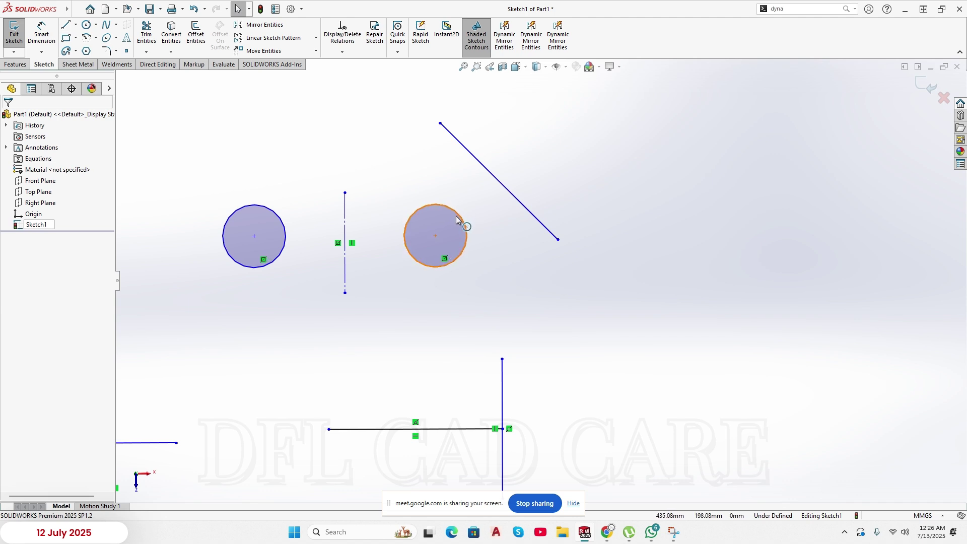
# - Add a Tangent relation between the right circle and the slanted line
pyautogui.click(457, 214)
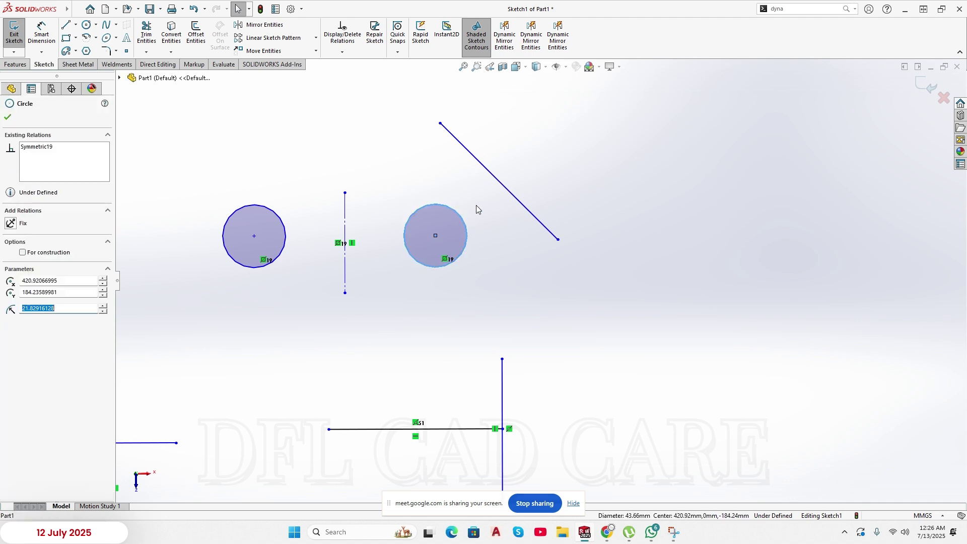
pyautogui.keyDown('ctrl'); pyautogui.click(505, 189); pyautogui.keyUp('ctrl')
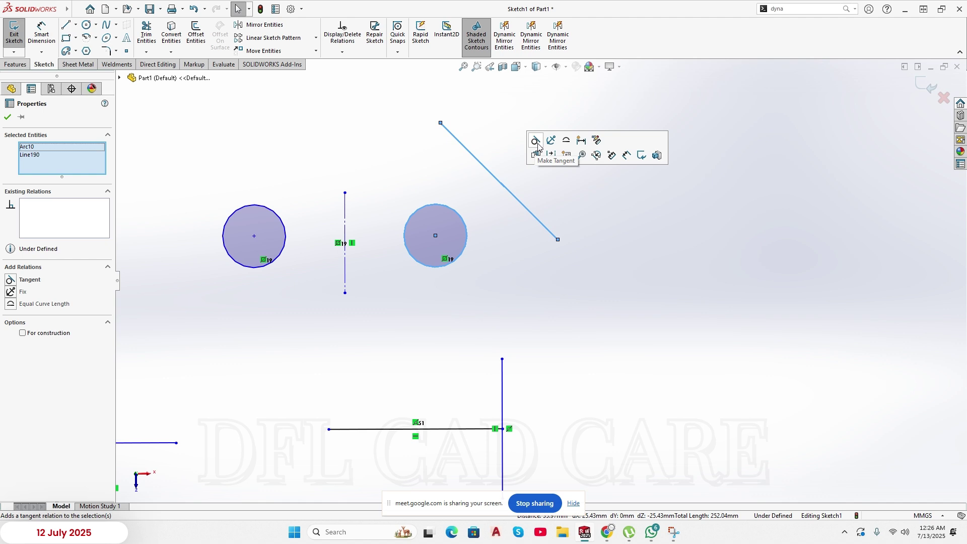
pyautogui.click(536, 141)
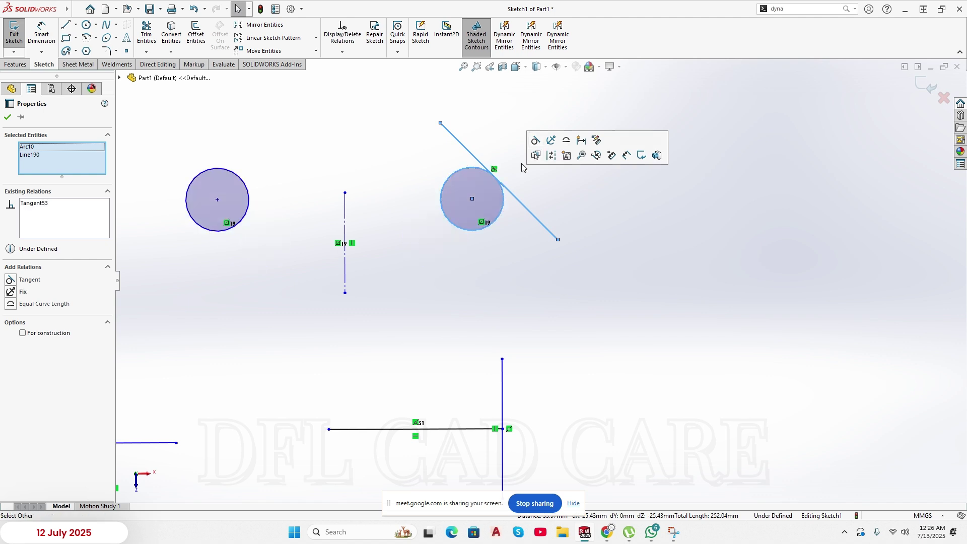
pyautogui.click(534, 237)
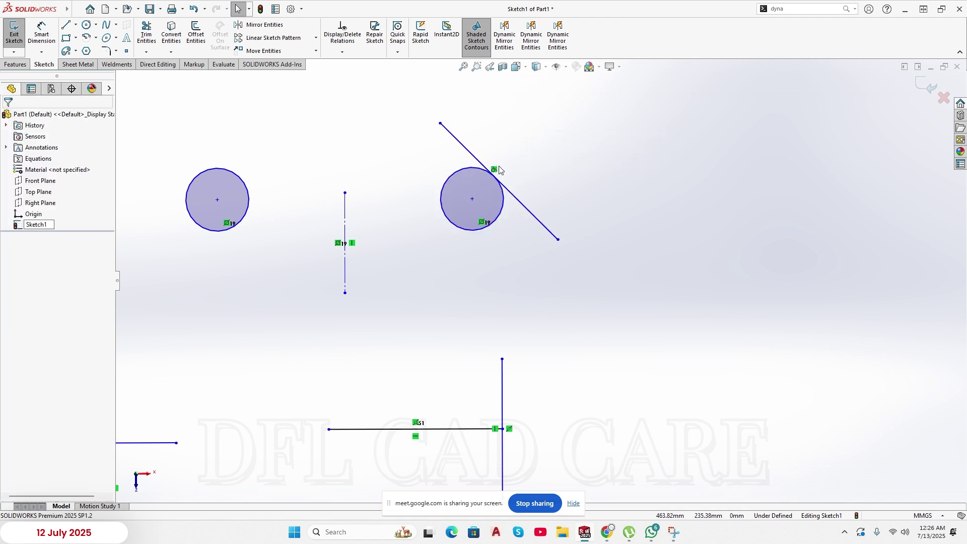
# - Sketch a radial line about 21.8 mm long between the right circle's tangent point and its center
pyautogui.scroll(-2, 507, 196)
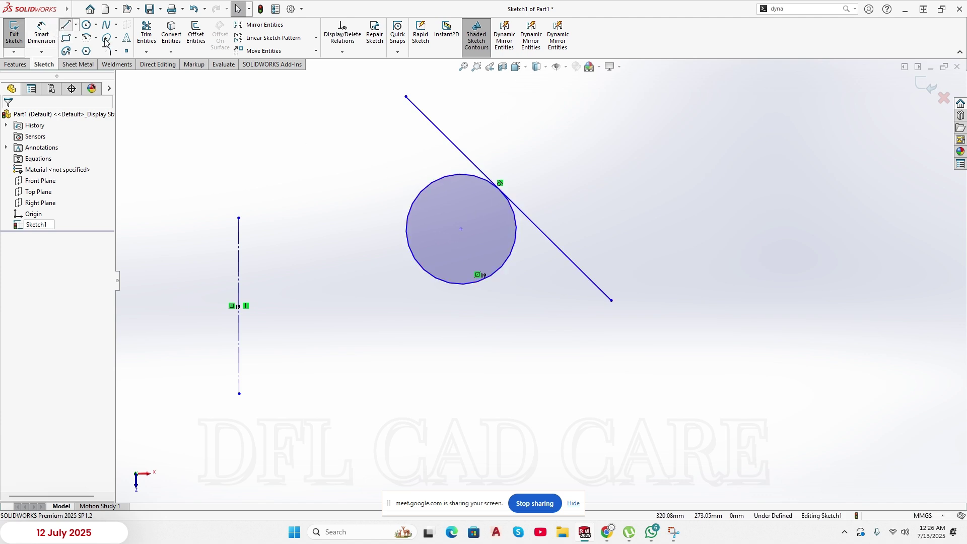
pyautogui.click(66, 25)
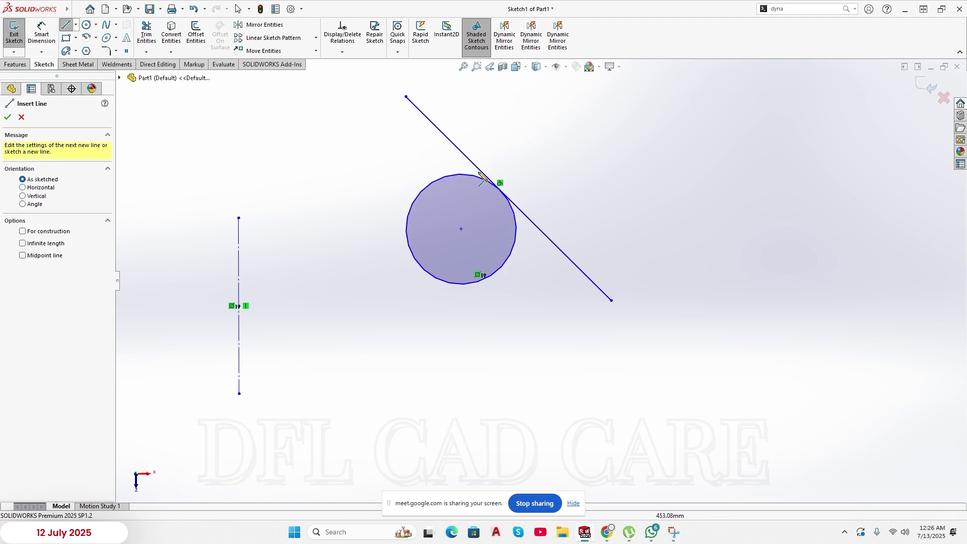
pyautogui.click(504, 192)
pyautogui.rightClick(499, 229)
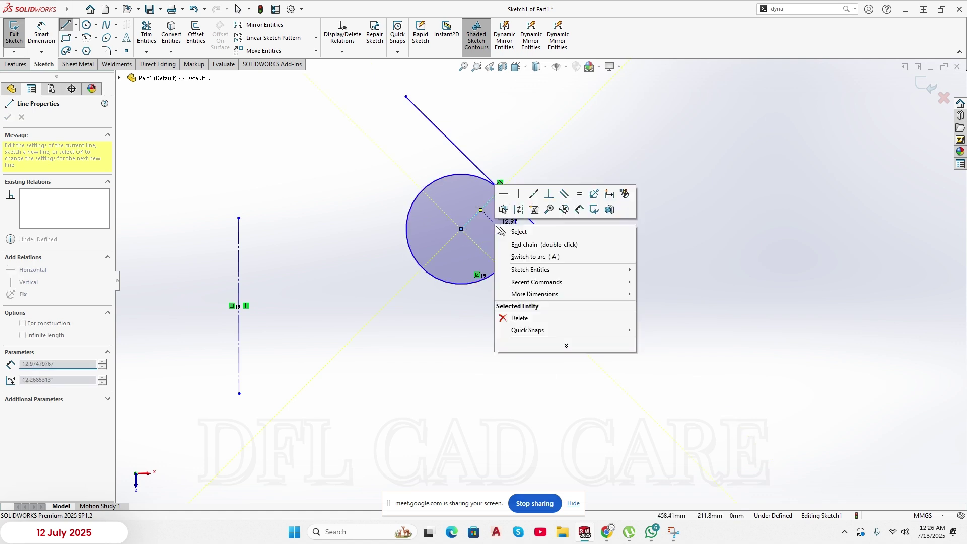
pyautogui.click(519, 231)
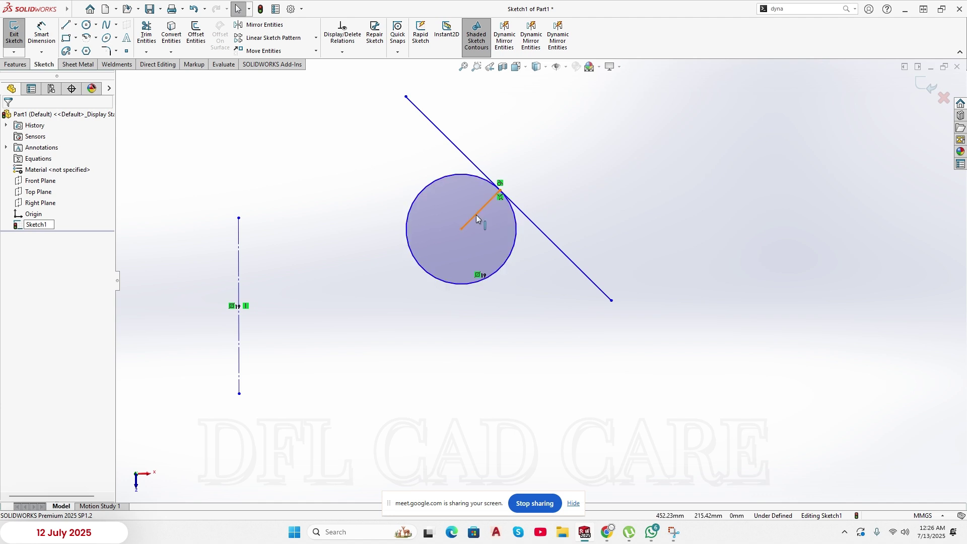
# - Dimension the angle between the radial line and the tangent line, adding it as a driven dimension
pyautogui.moveTo(543, 302); pyautogui.dragTo(562, 238, button='right')
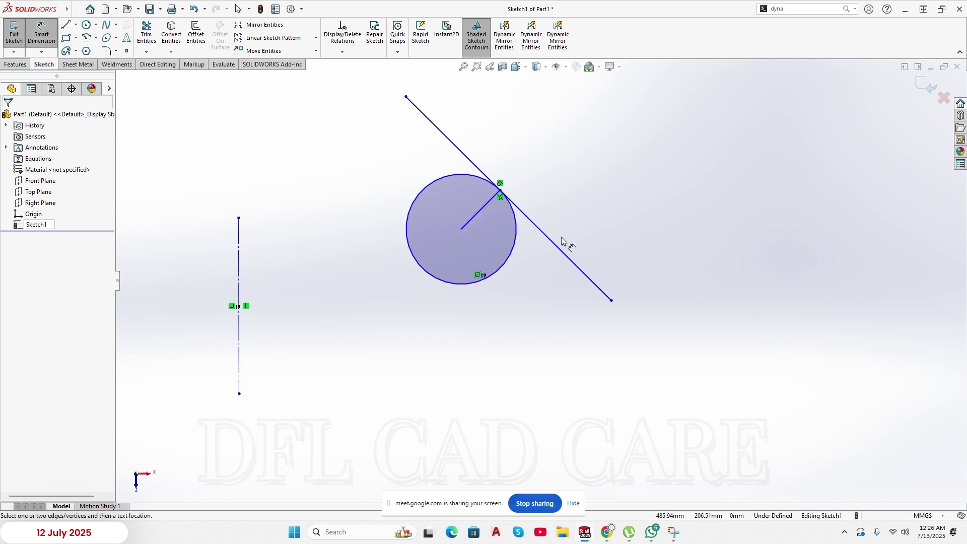
pyautogui.click(559, 249)
pyautogui.click(485, 206)
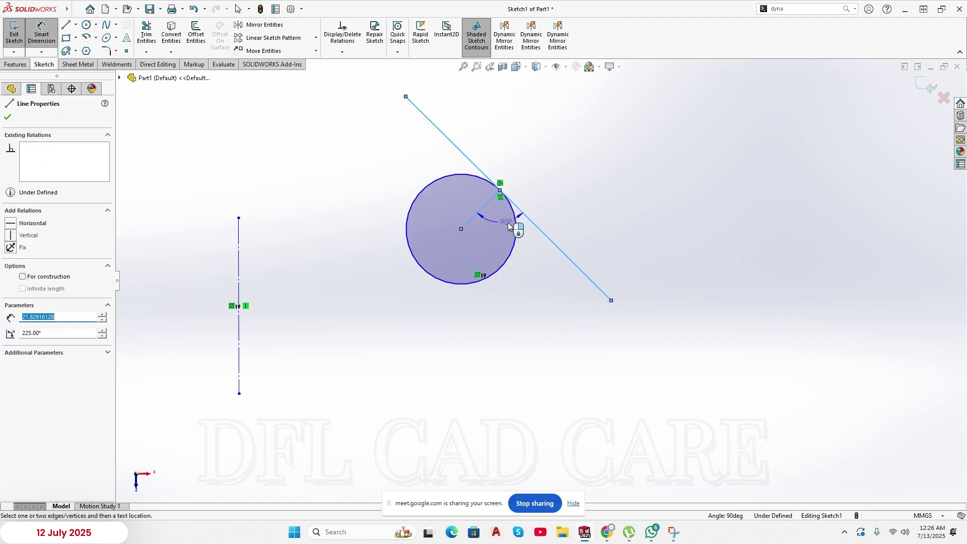
pyautogui.click(500, 227)
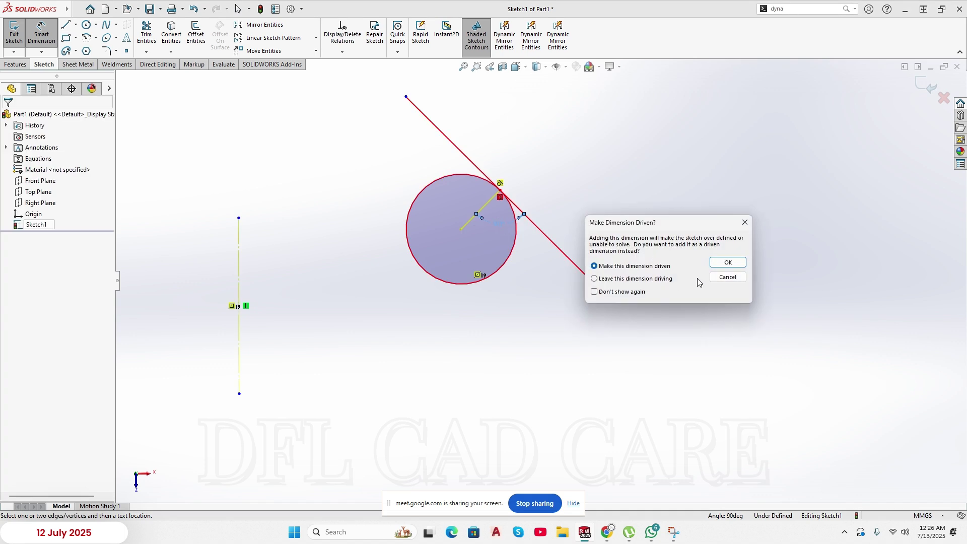
pyautogui.click(730, 263)
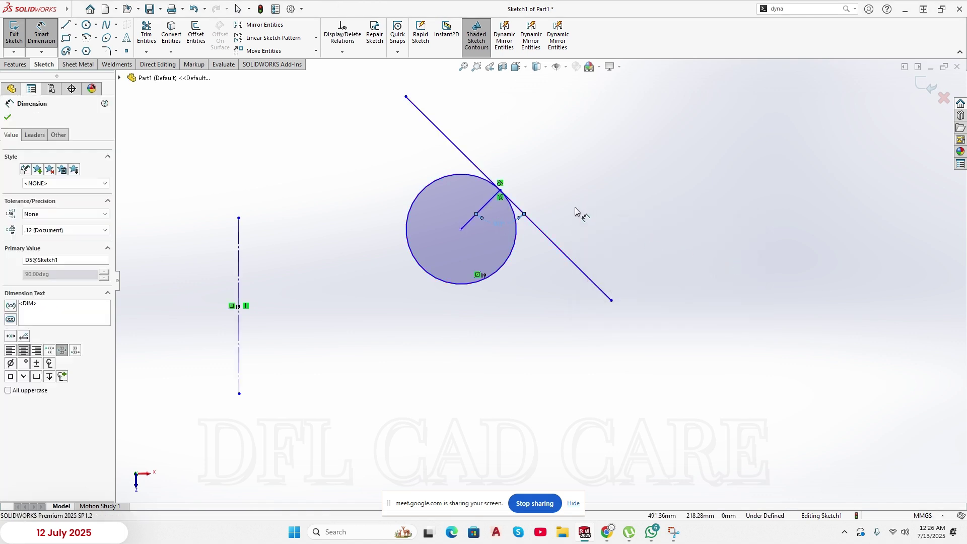
pyautogui.press('Escape')
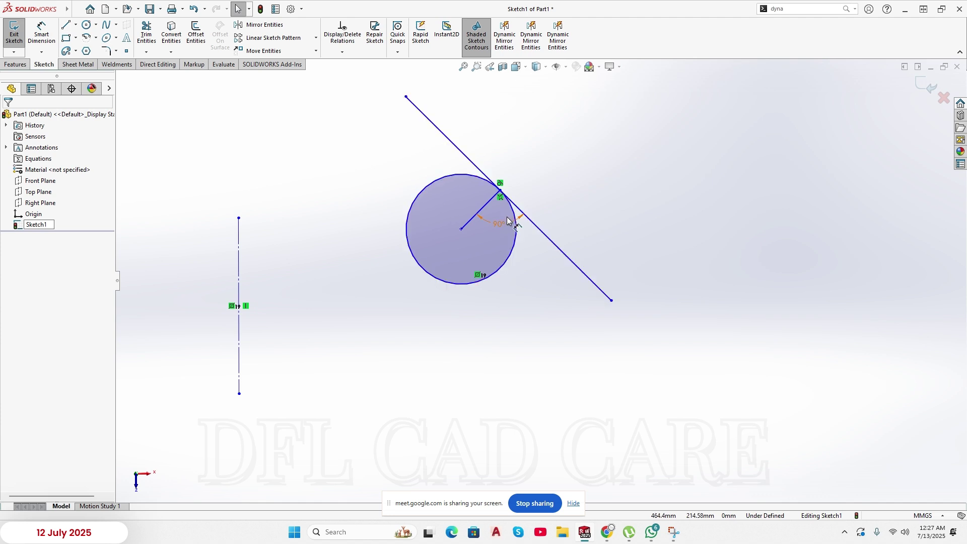
pyautogui.scroll(-2, 508, 219)
pyautogui.scroll(1, 508, 222)
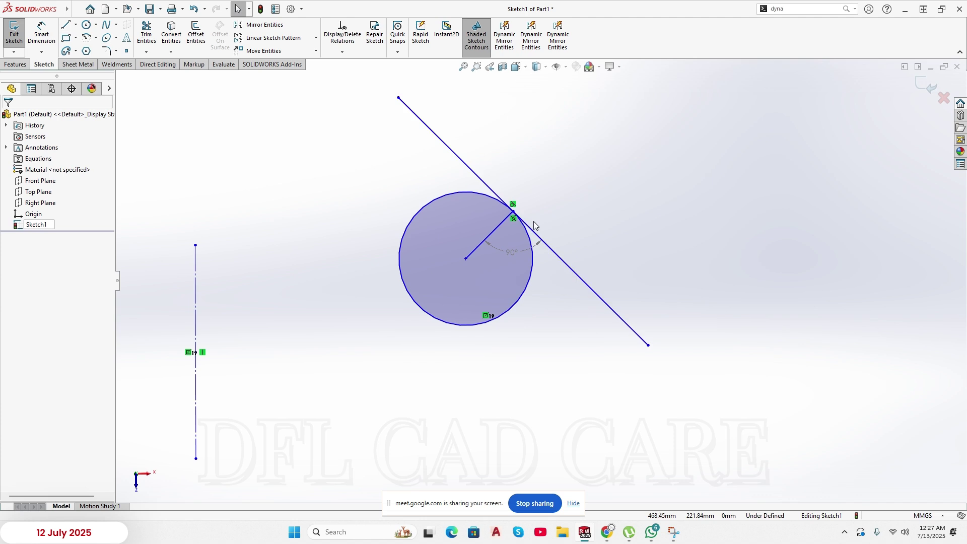
pyautogui.moveTo(618, 198)
pyautogui.mouseDown()
pyautogui.moveTo(514, 220)
pyautogui.moveTo(451, 271)
pyautogui.mouseUp()
pyautogui.click(686, 319)
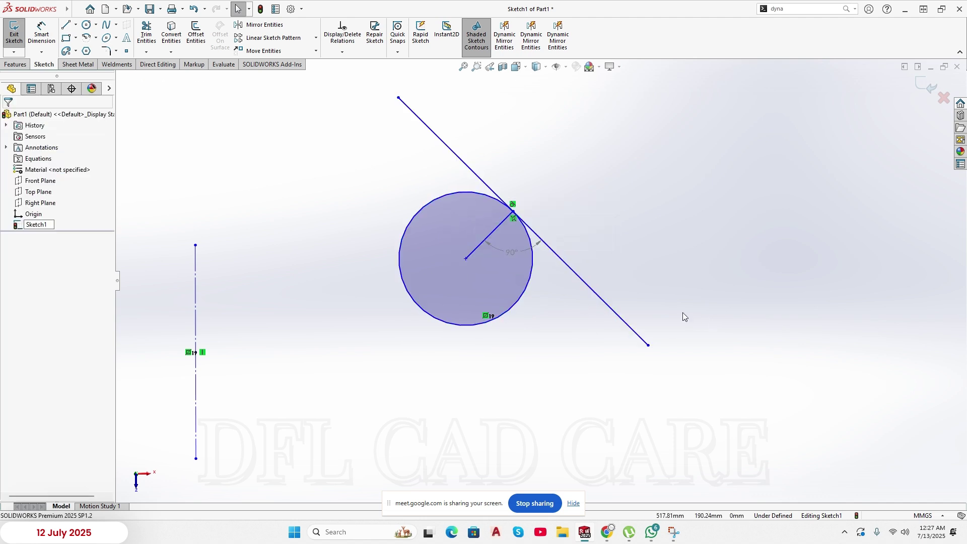
pyautogui.moveTo(407, 151); pyautogui.dragTo(625, 285)
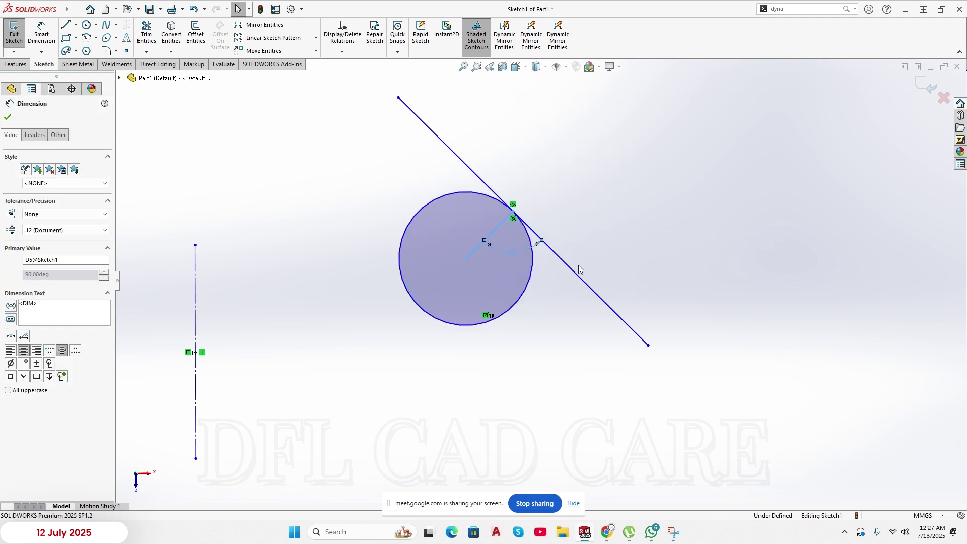
pyautogui.click(610, 218)
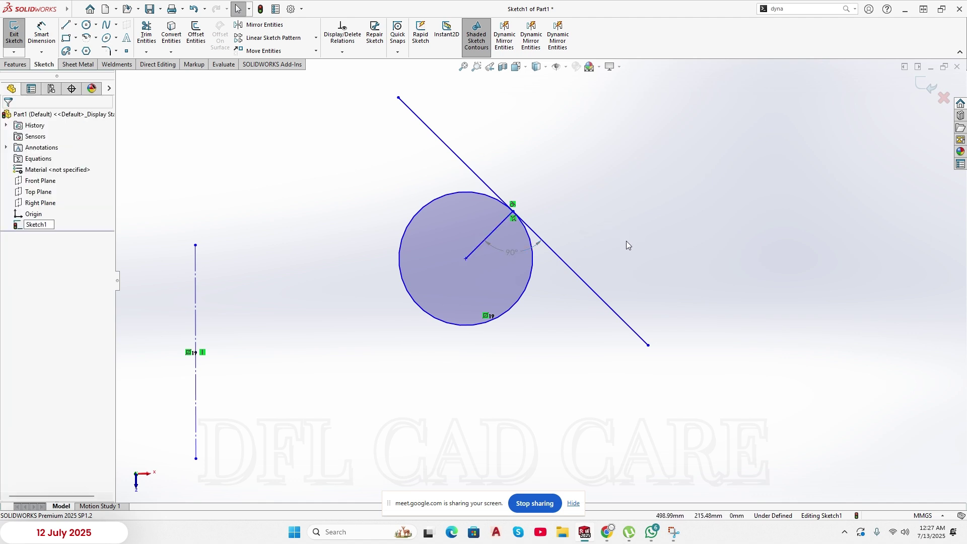
pyautogui.moveTo(634, 220); pyautogui.dragTo(608, 248)
# - Delete the radial line inside the right circle together with its angle dimension
pyautogui.click(498, 225)
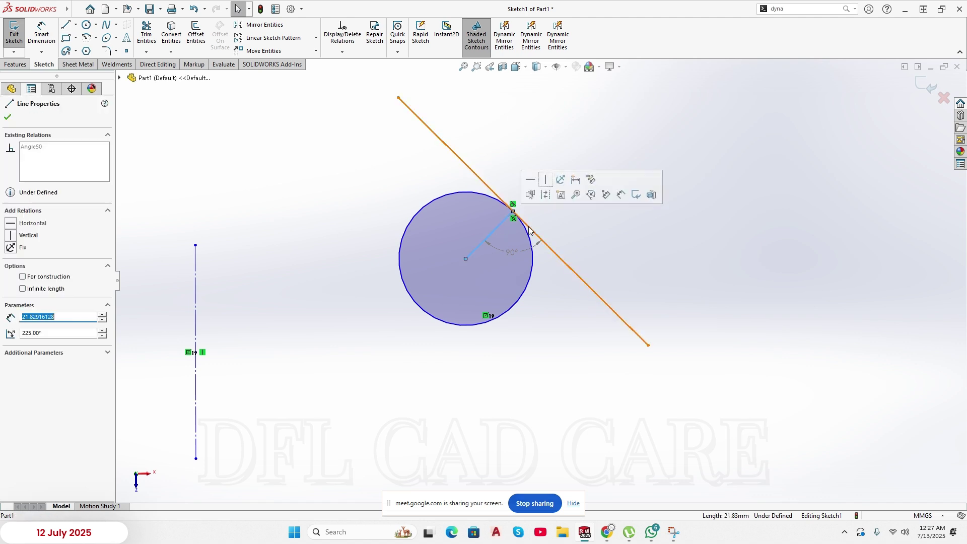
pyautogui.press('Delete')
pyautogui.click(651, 267)
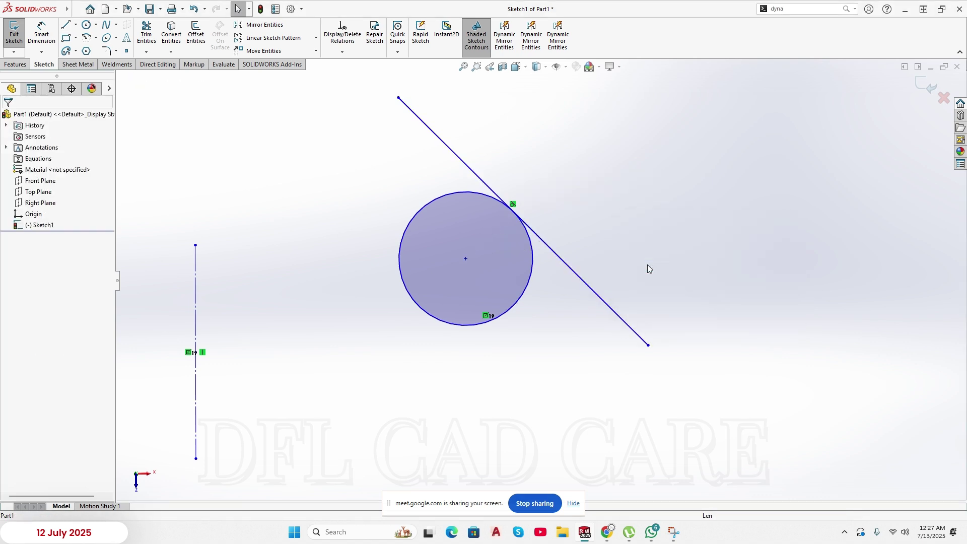
pyautogui.click(563, 261)
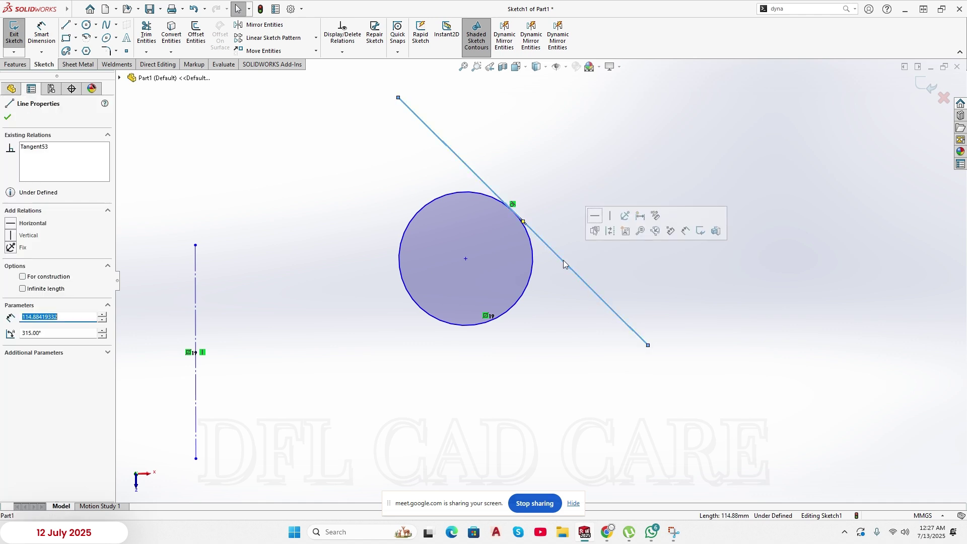
pyautogui.click(559, 217)
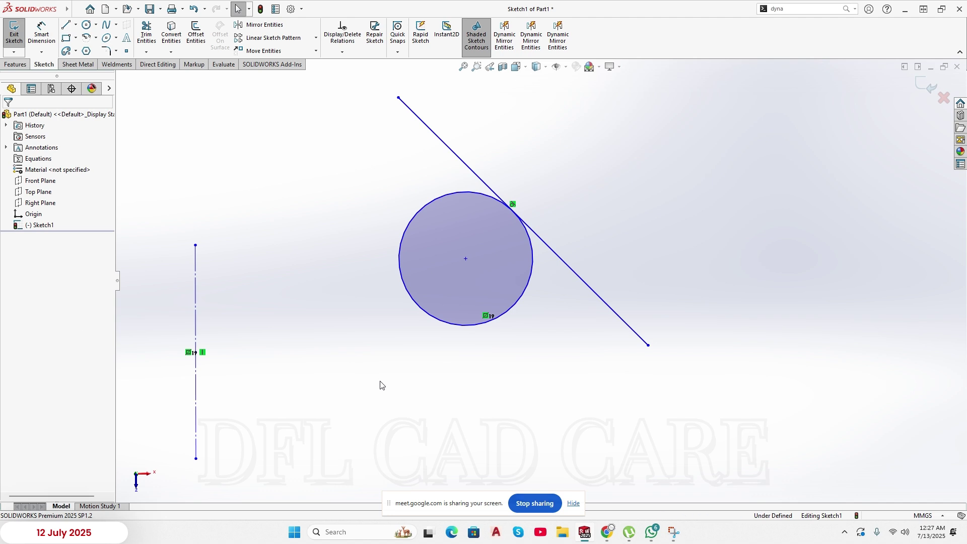
# - Add a Fix relation to the left circle
pyautogui.scroll(4, 532, 360)
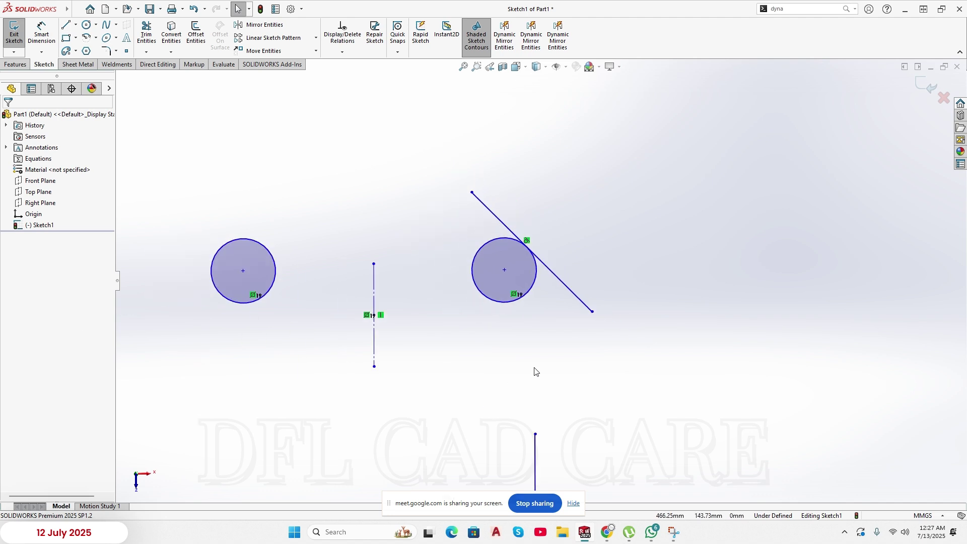
pyautogui.click(271, 254)
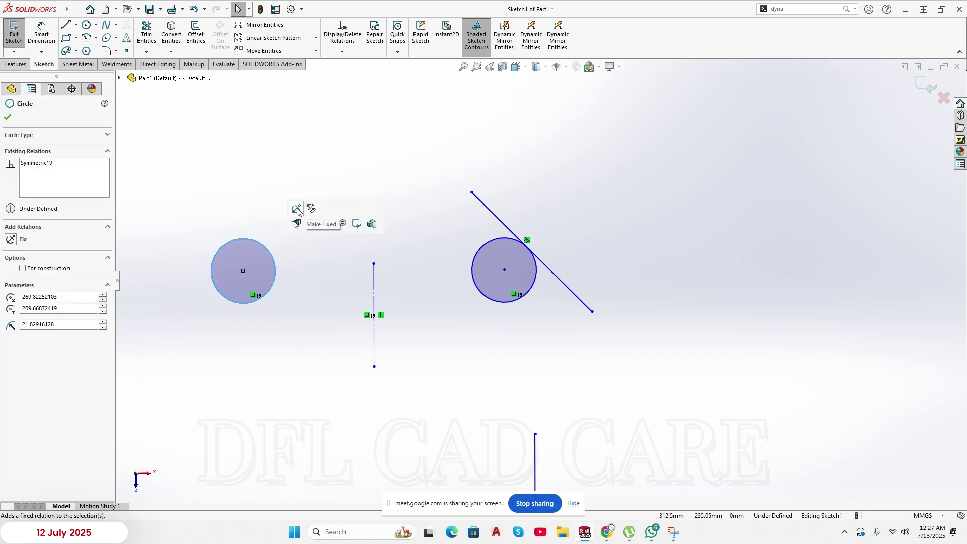
pyautogui.click(313, 285)
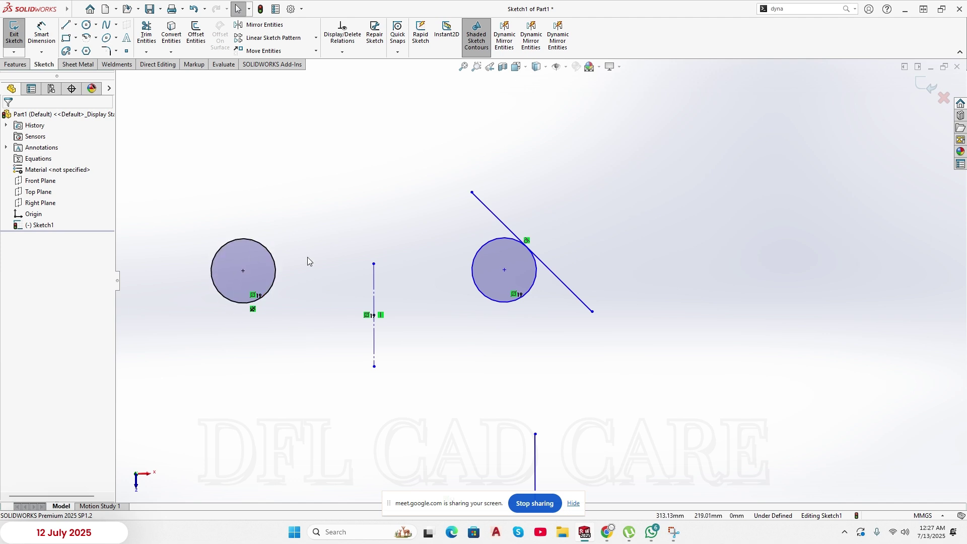
# - Delete the Fix relation from the left circle
pyautogui.scroll(2, 326, 352)
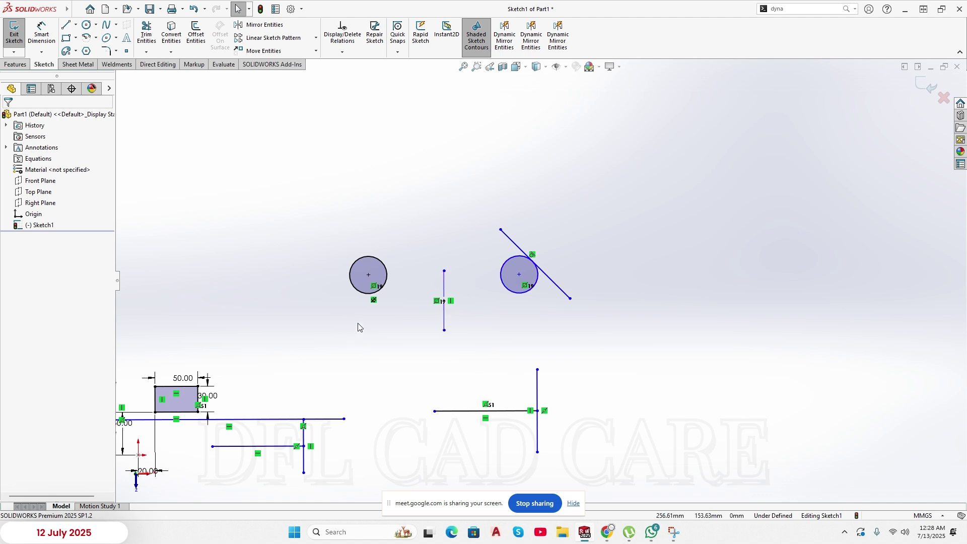
pyautogui.scroll(-3, 388, 280)
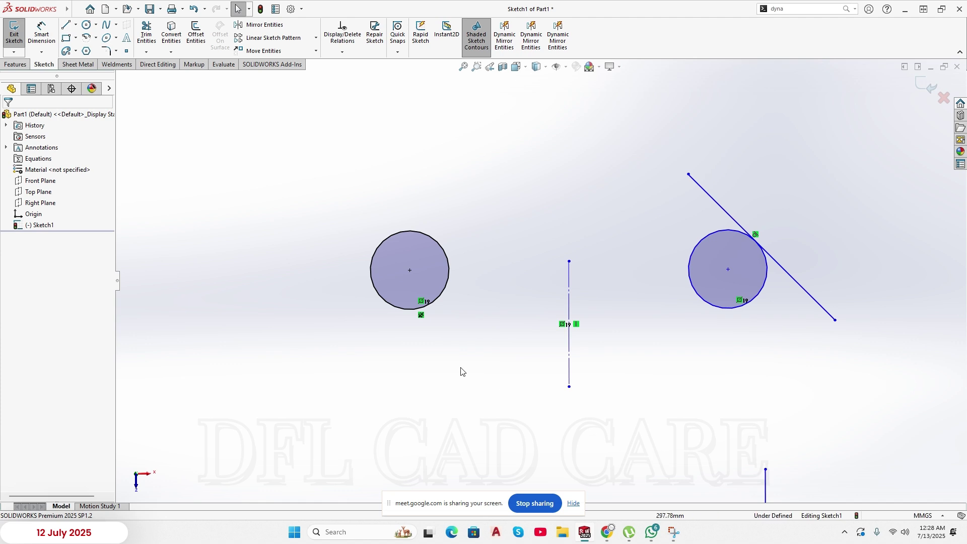
pyautogui.press('z')
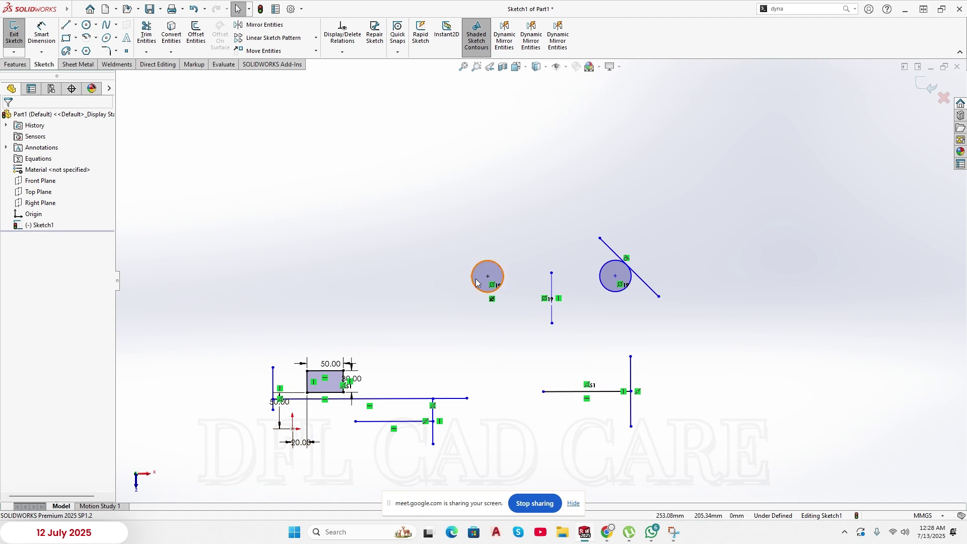
pyautogui.scroll(-3, 499, 290)
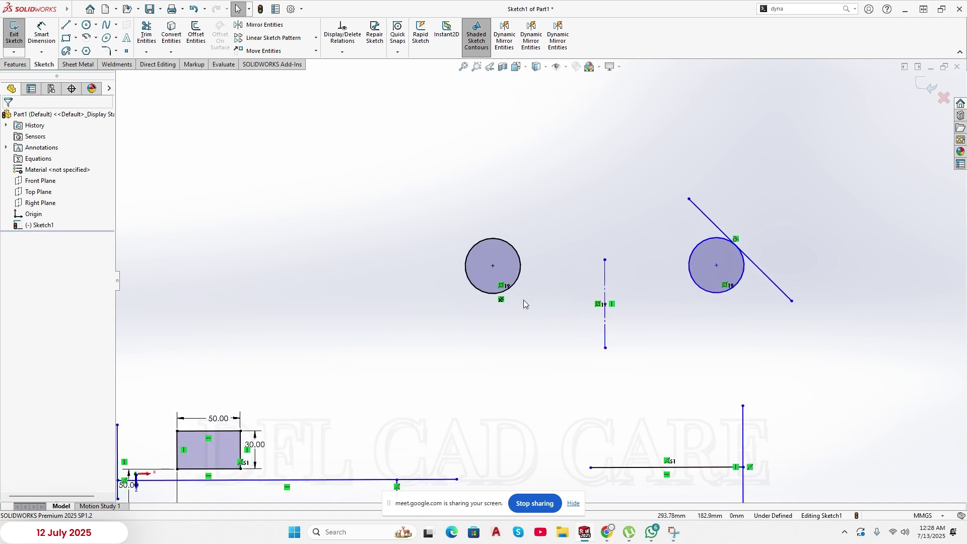
pyautogui.click(501, 301)
pyautogui.press('Delete')
# - Sketch a separate horizontal line in the empty area above the dimensioned rectangle
pyautogui.scroll(4, 382, 346)
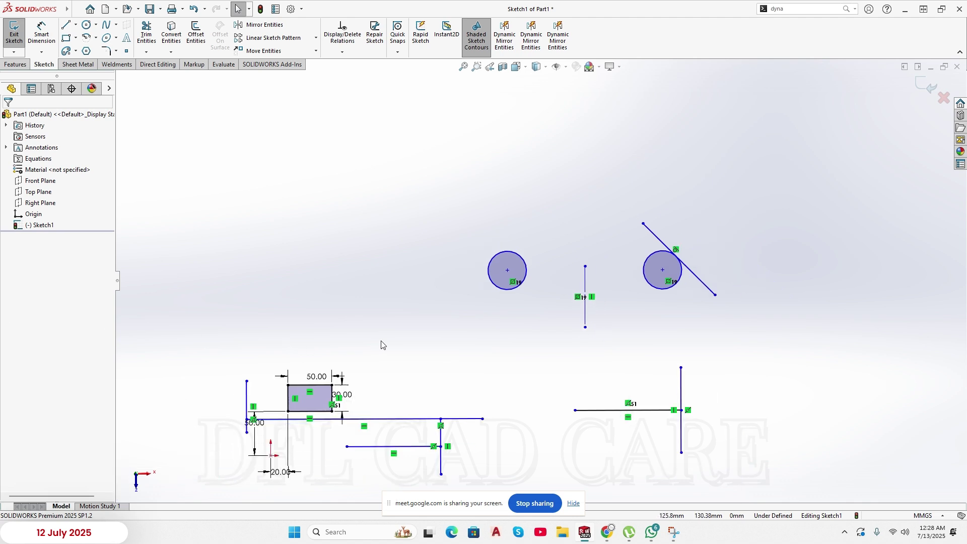
pyautogui.click(65, 27)
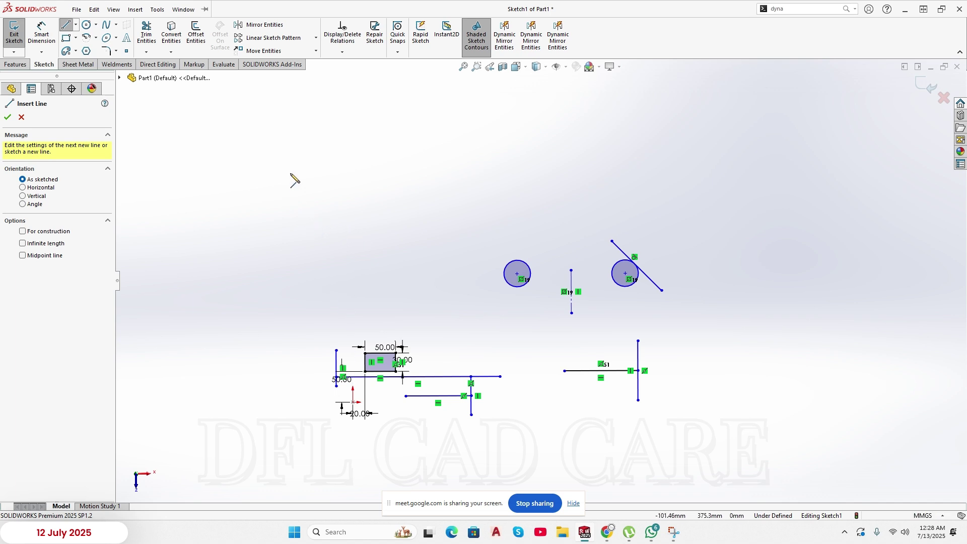
pyautogui.click(272, 196)
pyautogui.click(387, 196)
pyautogui.rightClick(398, 205)
pyautogui.click(403, 207)
# - Sketch a second, longer horizontal line above the two circles, slightly higher than the first one
pyautogui.press('l')
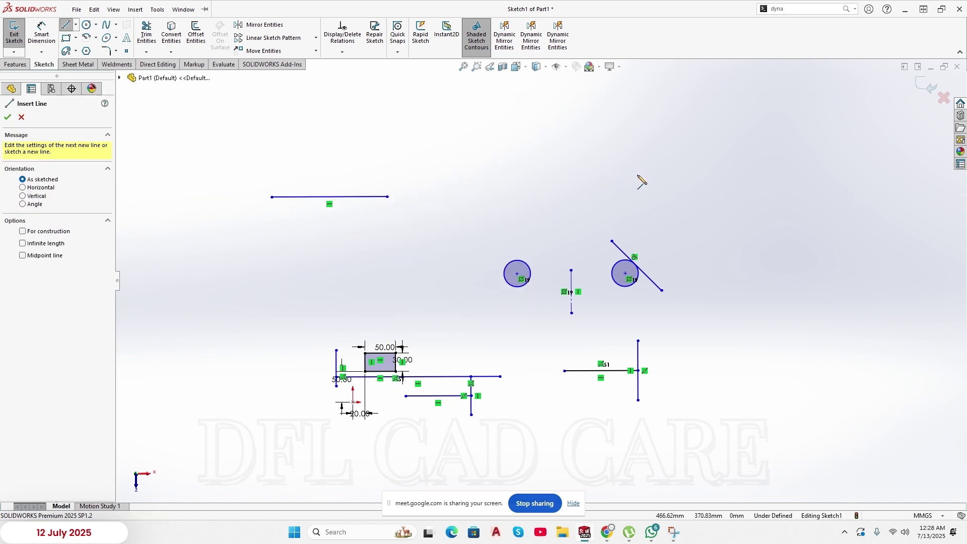
pyautogui.click(643, 174)
pyautogui.click(499, 175)
pyautogui.rightClick(501, 177)
pyautogui.click(518, 182)
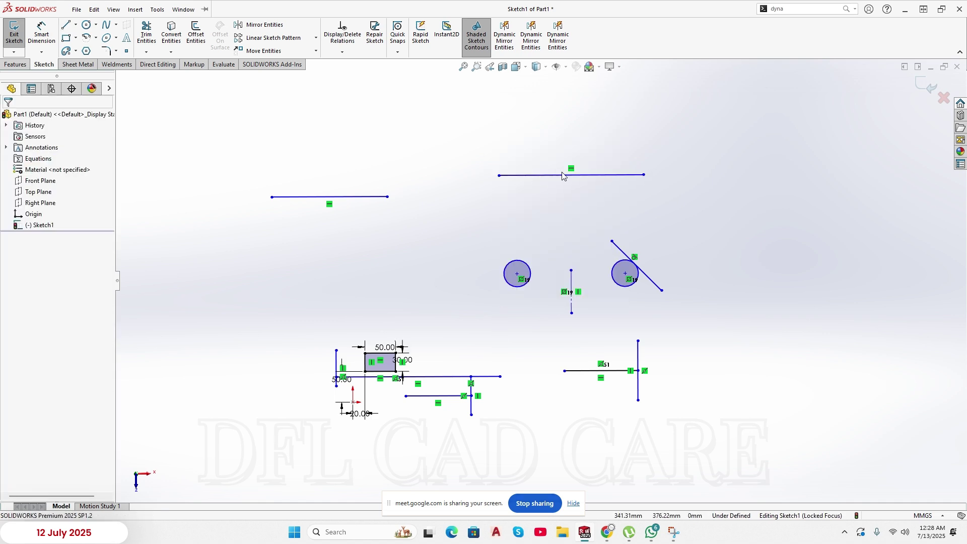
# - Lengthen the horizontal line above the two circles by moving its left endpoint slightly outward
pyautogui.moveTo(499, 175); pyautogui.dragTo(484, 176)
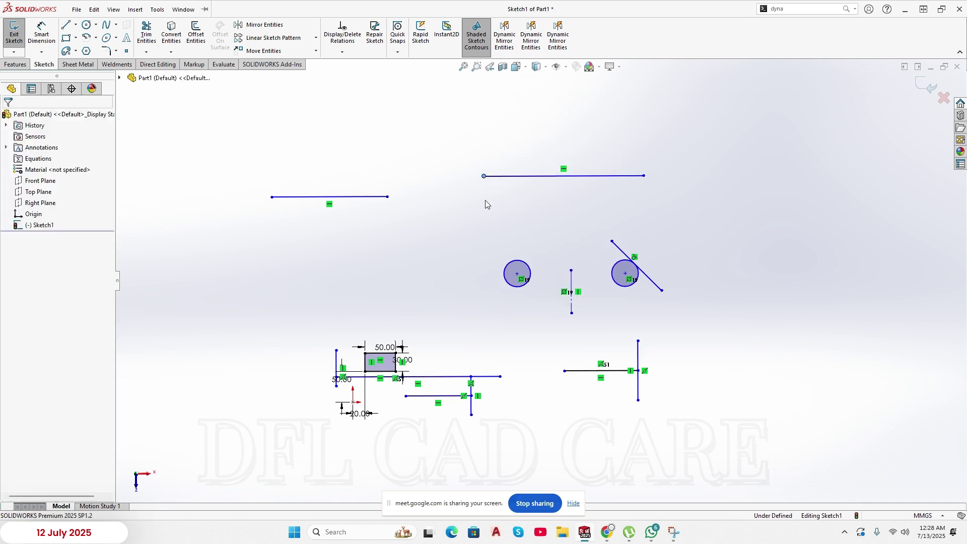
# - Try an Equal relation between the two separate upper horizontal lines, and undo it
pyautogui.click(373, 197)
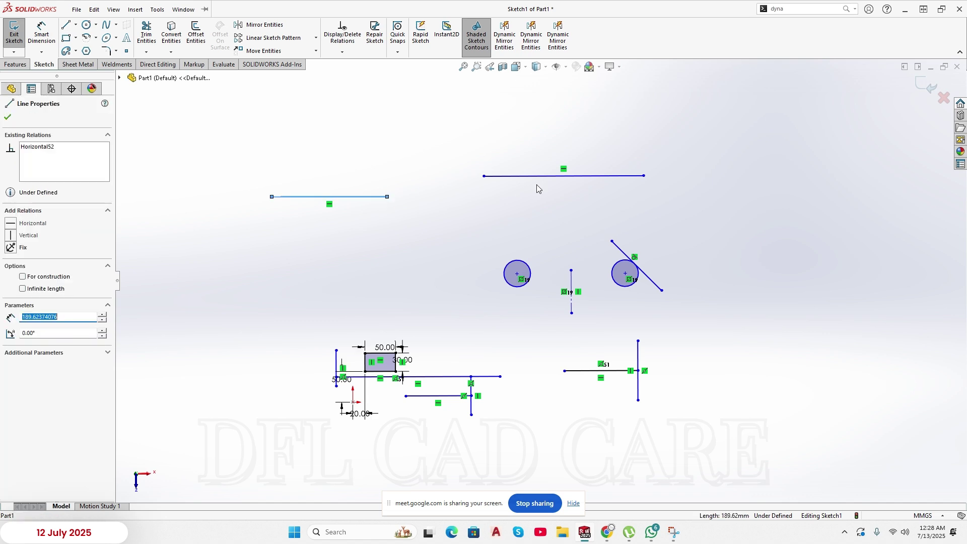
pyautogui.keyDown('ctrl'); pyautogui.click(543, 175); pyautogui.keyUp('ctrl')
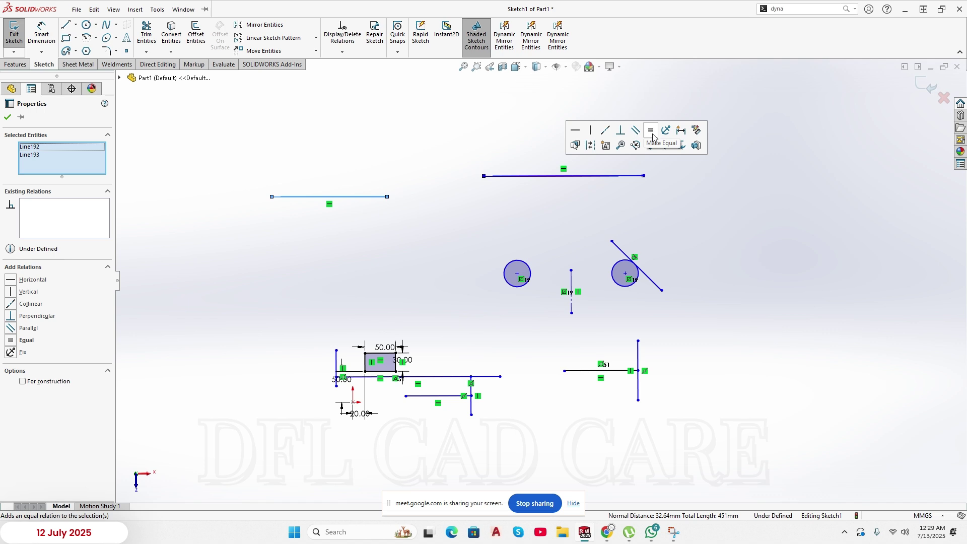
pyautogui.click(651, 133)
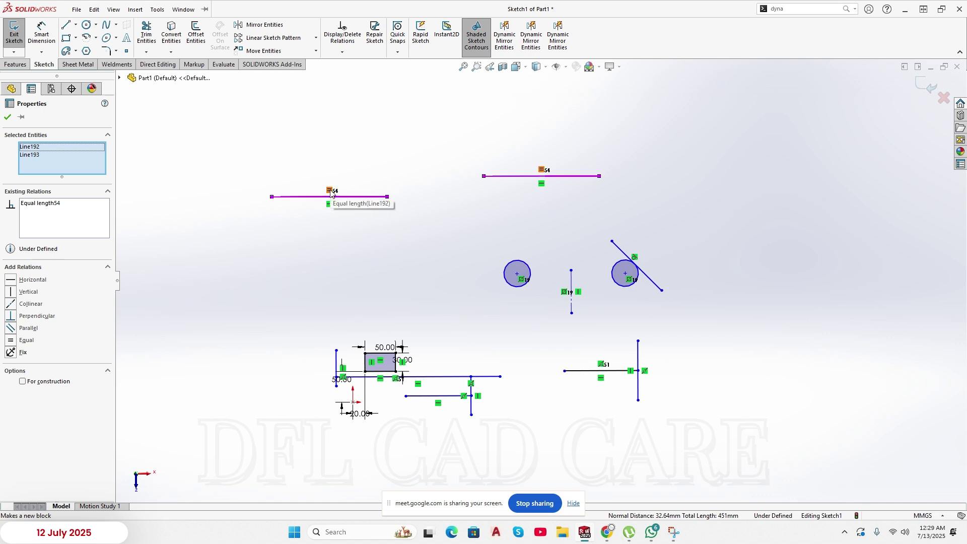
pyautogui.click(415, 197)
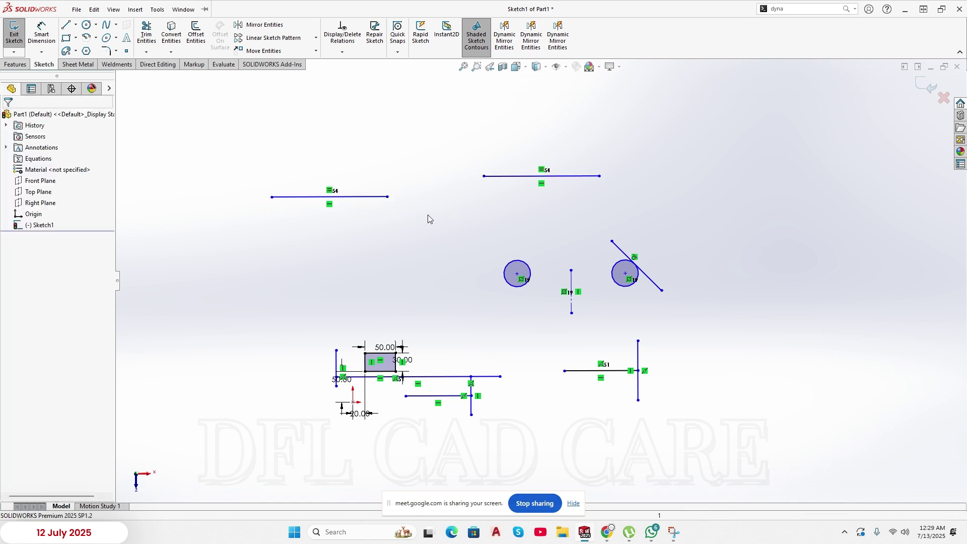
pyautogui.hotkey('ctrl', 'z')
pyautogui.click(461, 216)
# - Add a Parallel relation between the two separate upper horizontal lines
pyautogui.click(526, 177)
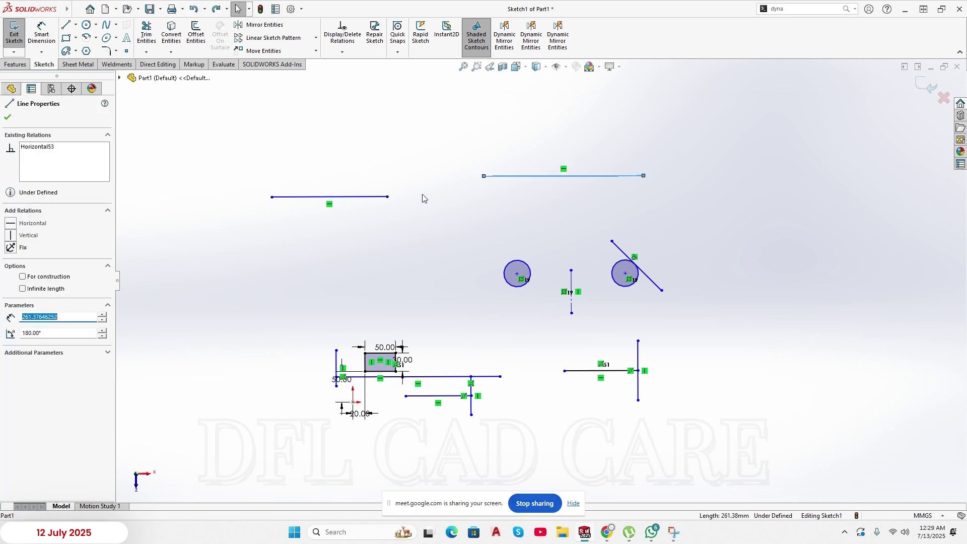
pyautogui.keyDown('ctrl'); pyautogui.click(377, 197); pyautogui.keyUp('ctrl')
pyautogui.click(462, 153)
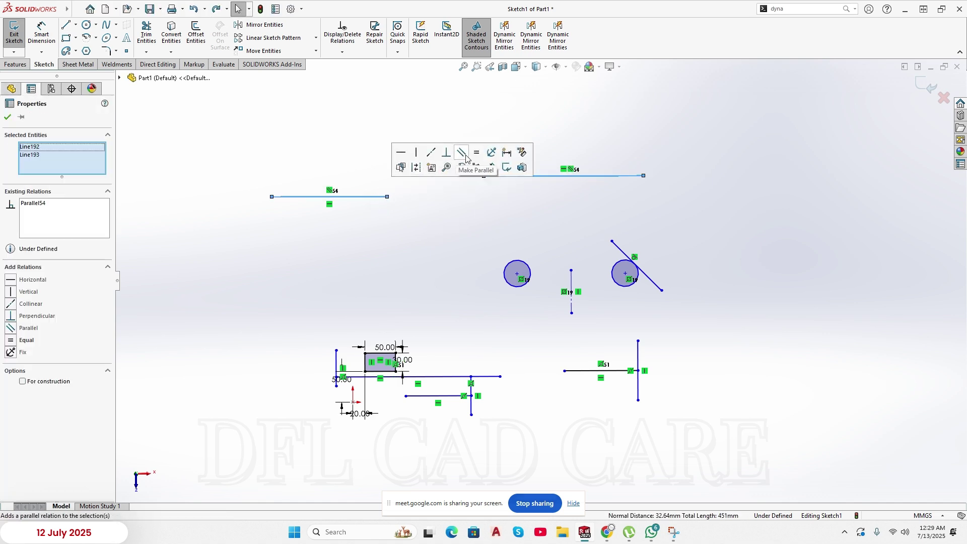
pyautogui.click(425, 230)
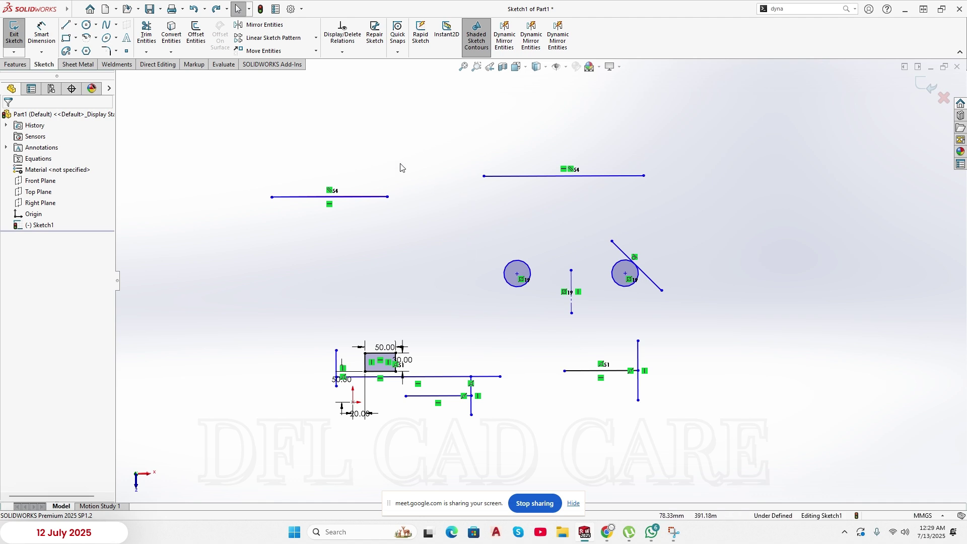
# - Sketch a slanted line about 97 mm long just above the upper left horizontal line
pyautogui.click(75, 25)
pyautogui.click(82, 38)
pyautogui.click(368, 129)
pyautogui.click(348, 185)
pyautogui.rightClick(388, 155)
pyautogui.click(412, 165)
# - Add a Perpendicular relation between the slanted line and the horizontal line beneath it
pyautogui.click(356, 163)
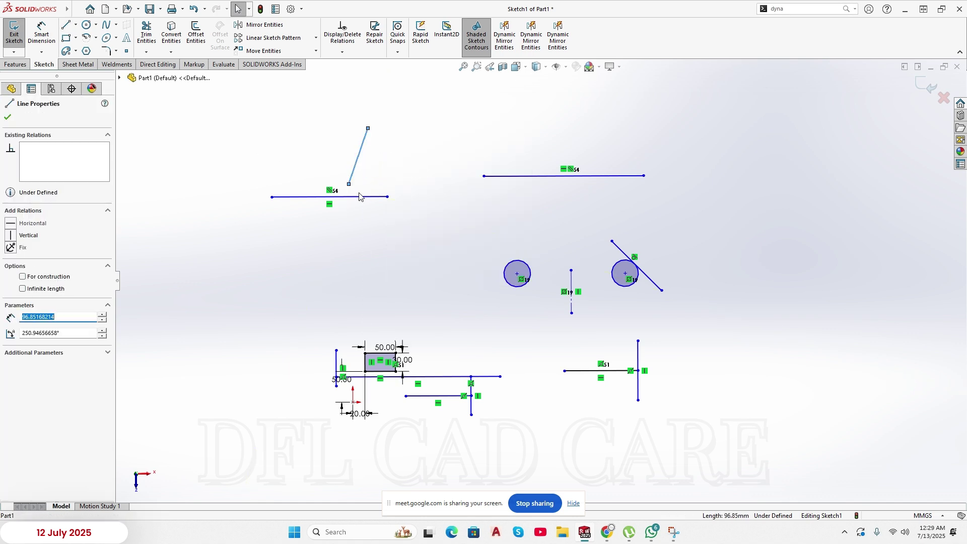
pyautogui.keyDown('ctrl'); pyautogui.click(360, 196); pyautogui.keyUp('ctrl')
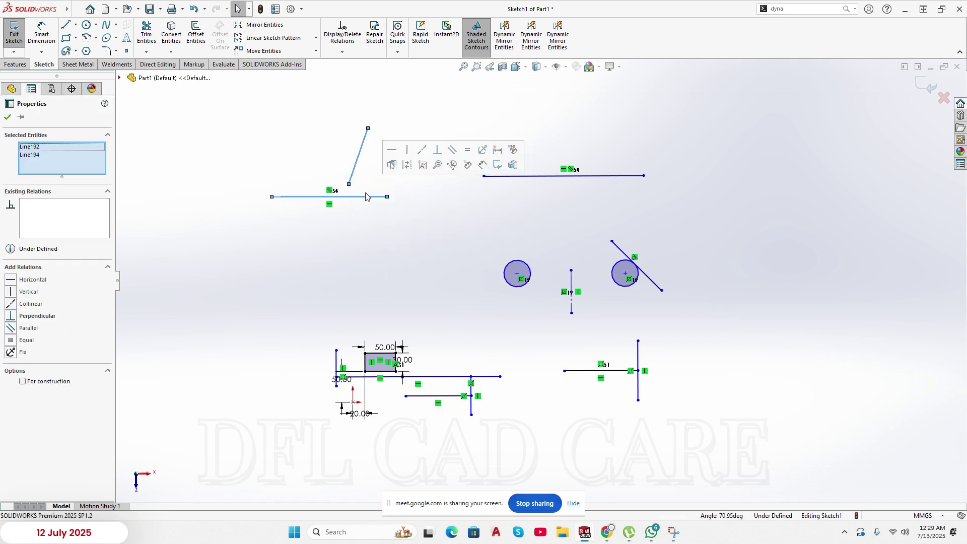
pyautogui.click(438, 152)
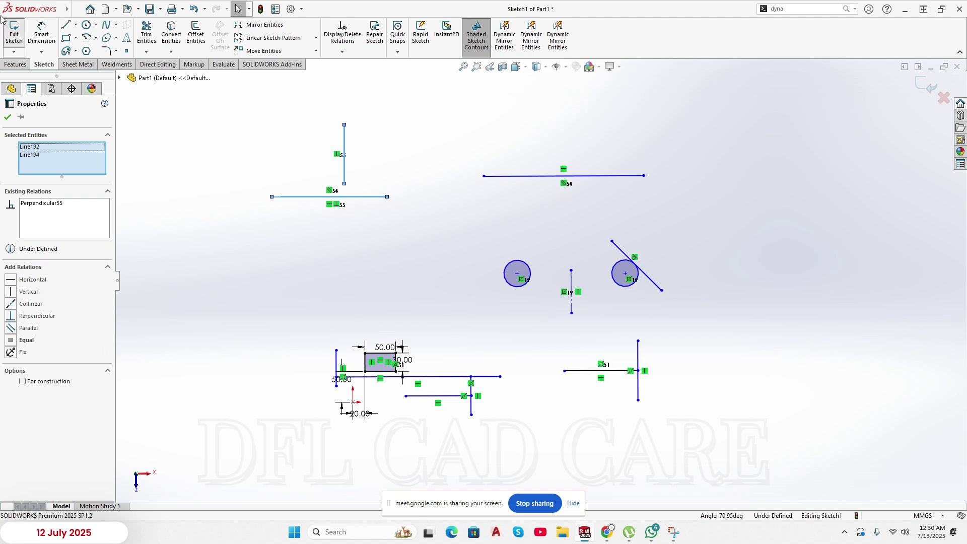
# - Sketch a long line sloping down to the right in the empty area at the far right of the sketch
pyautogui.click(66, 24)
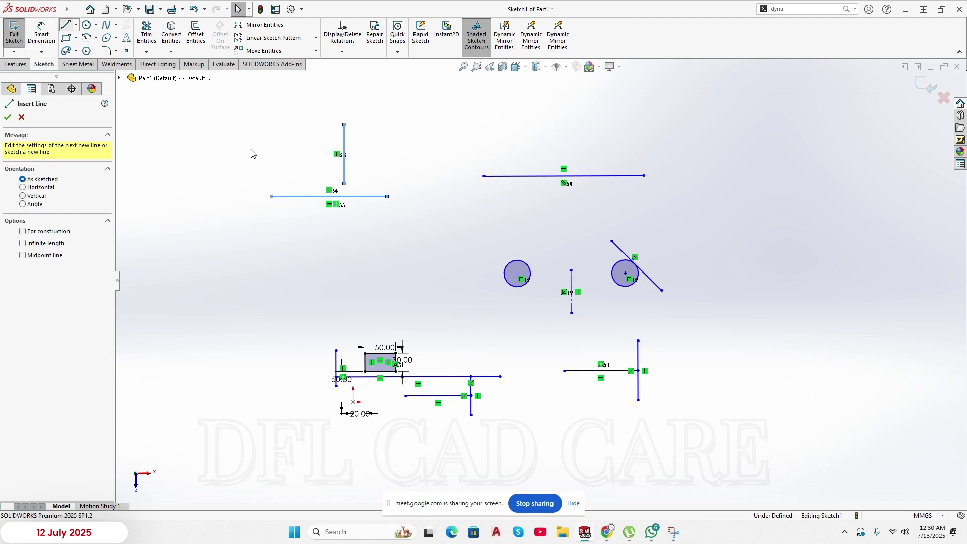
pyautogui.click(777, 124)
pyautogui.click(859, 256)
pyautogui.rightClick(879, 250)
pyautogui.click(890, 258)
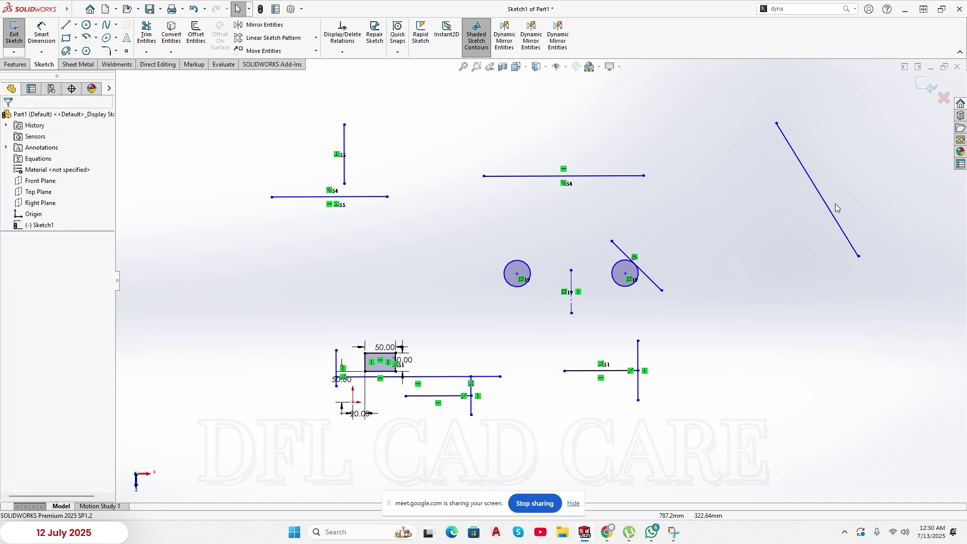
# - Sketch a short slanted line about 113 mm long, ending just left of the long sloping line
pyautogui.click(66, 25)
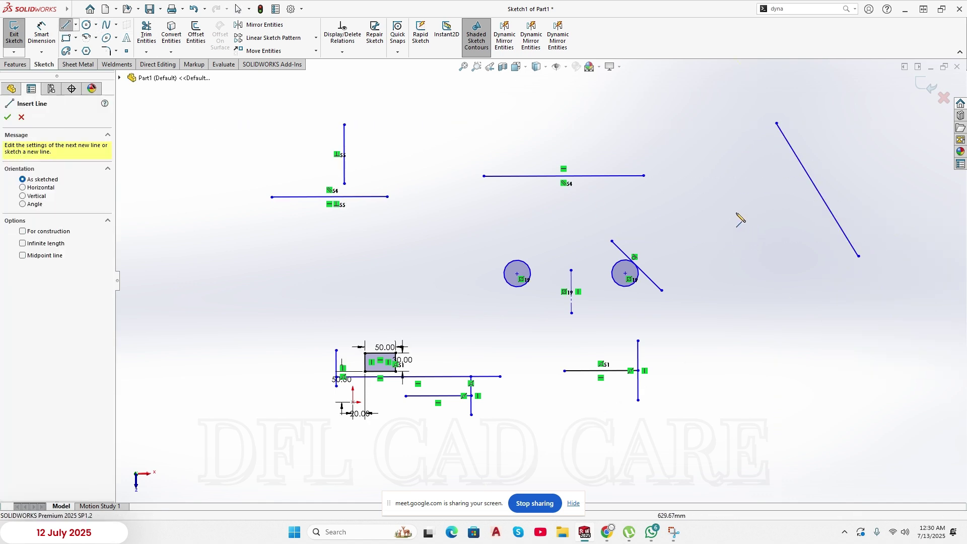
pyautogui.click(724, 205)
pyautogui.click(786, 175)
pyautogui.rightClick(786, 174)
pyautogui.click(798, 182)
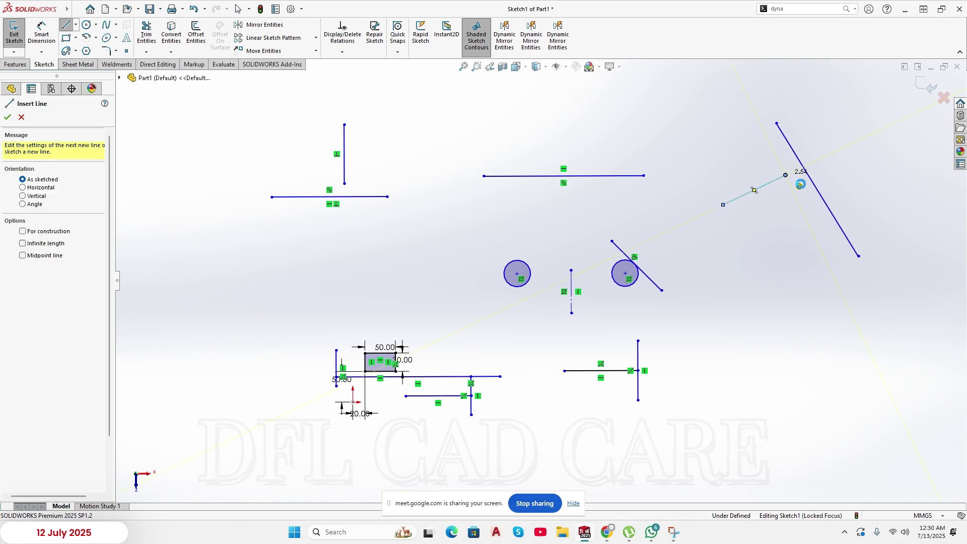
# - Add a Perpendicular relation between the short slanted line and the long sloping line
pyautogui.click(770, 189)
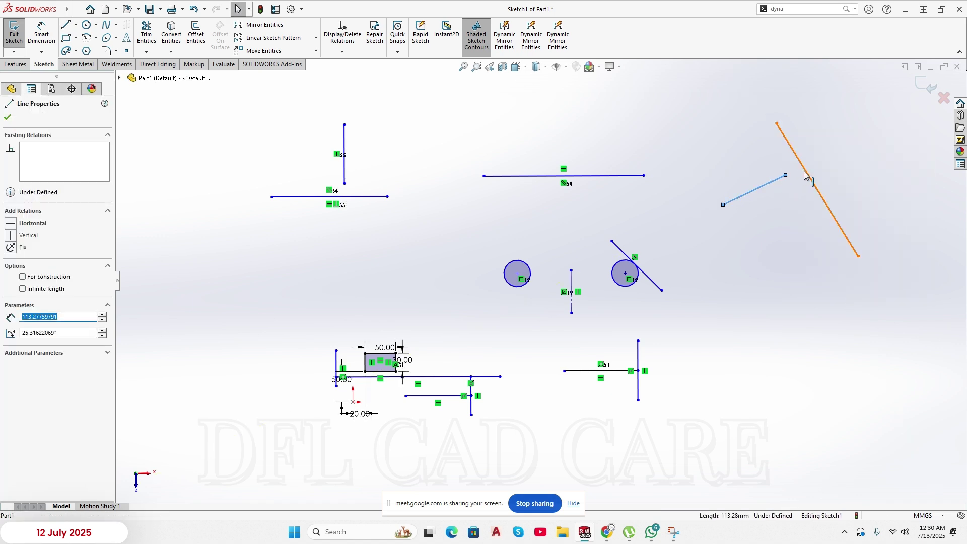
pyautogui.keyDown('ctrl'); pyautogui.click(809, 177); pyautogui.keyUp('ctrl')
pyautogui.click(885, 129)
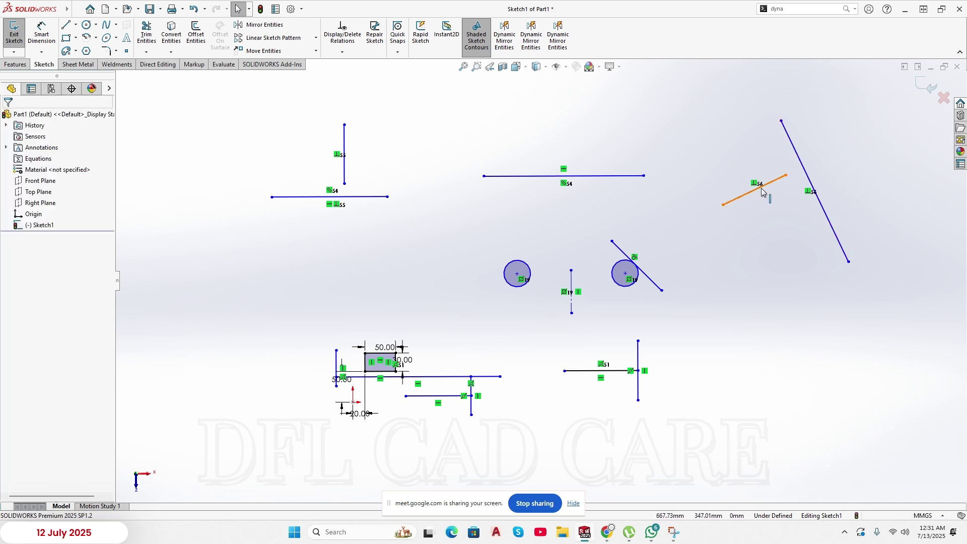
# - Attach the short line's right endpoint to the long sloping line with a Coincident relation and slide it down along that line
pyautogui.moveTo(787, 175); pyautogui.dragTo(804, 168)
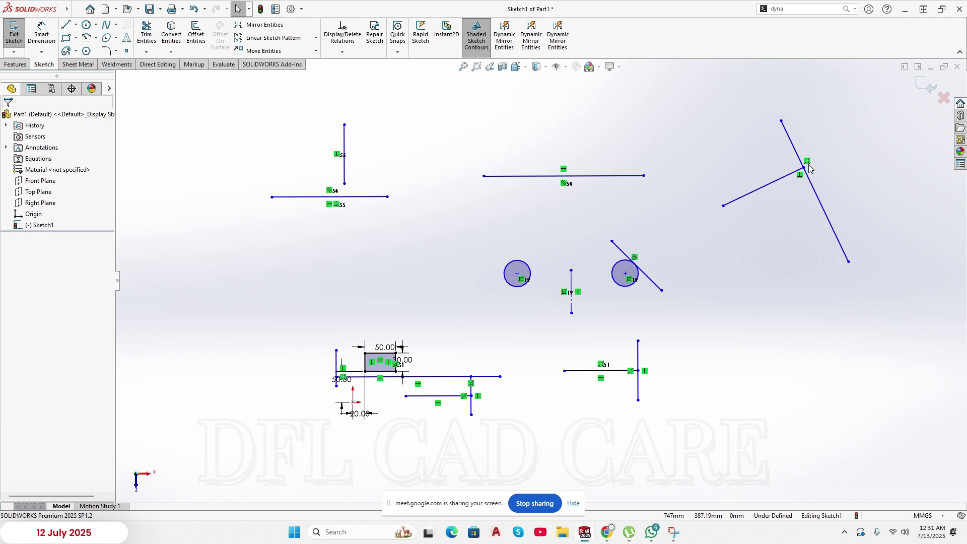
pyautogui.moveTo(806, 167)
pyautogui.mouseDown()
pyautogui.moveTo(813, 200)
pyautogui.moveTo(806, 183)
pyautogui.mouseUp()
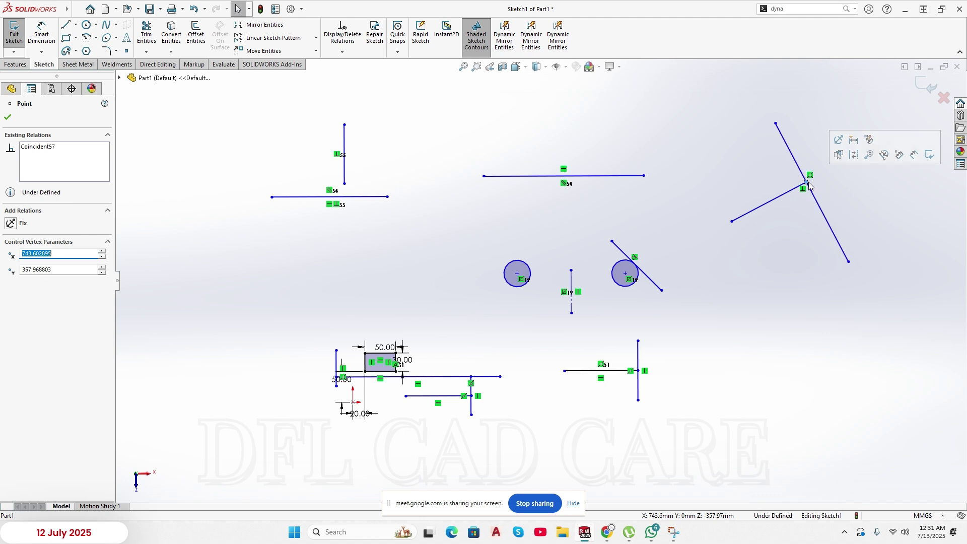
pyautogui.moveTo(807, 183); pyautogui.dragTo(821, 209)
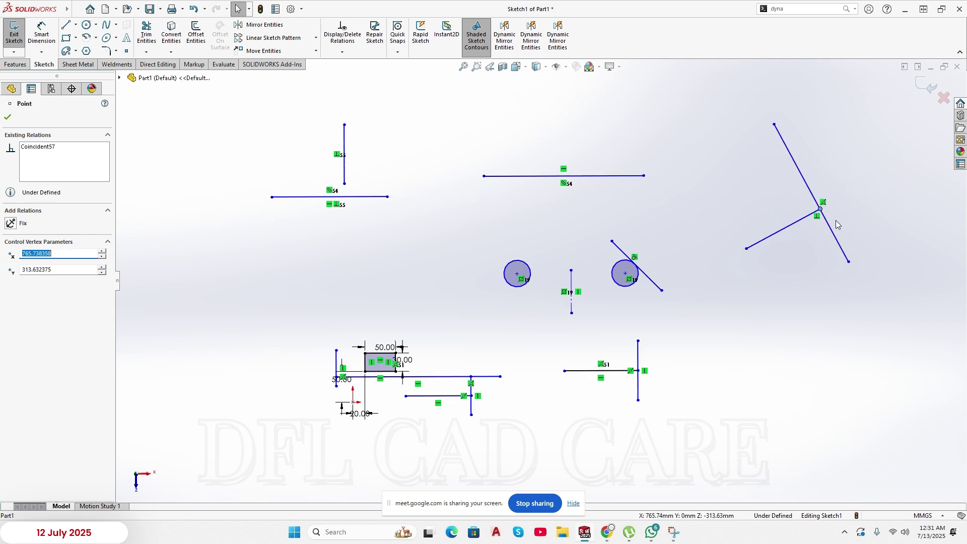
# - Add a Midpoint relation between the short line's attached endpoint and the long sloping line
pyautogui.keyDown('ctrl'); pyautogui.click(816, 200); pyautogui.keyUp('ctrl')
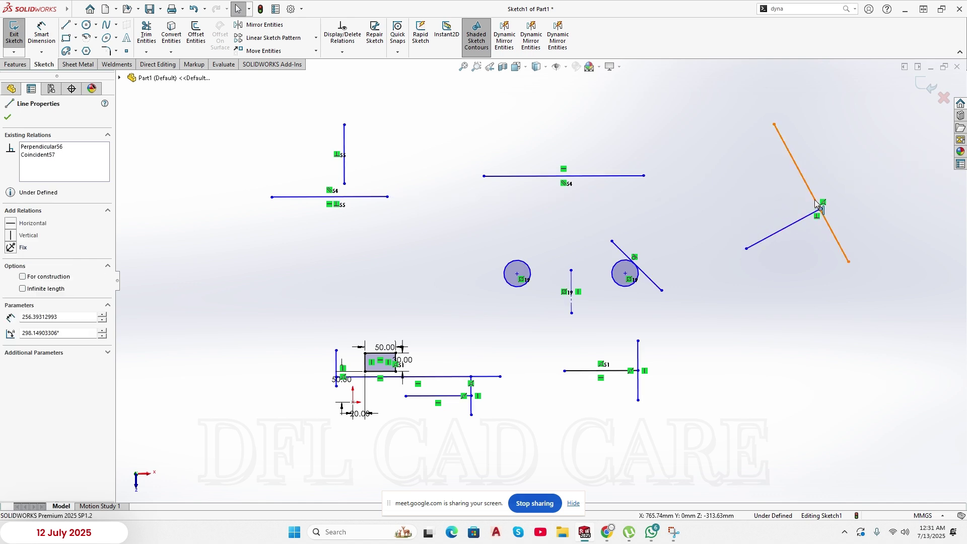
pyautogui.click(835, 155)
pyautogui.click(863, 211)
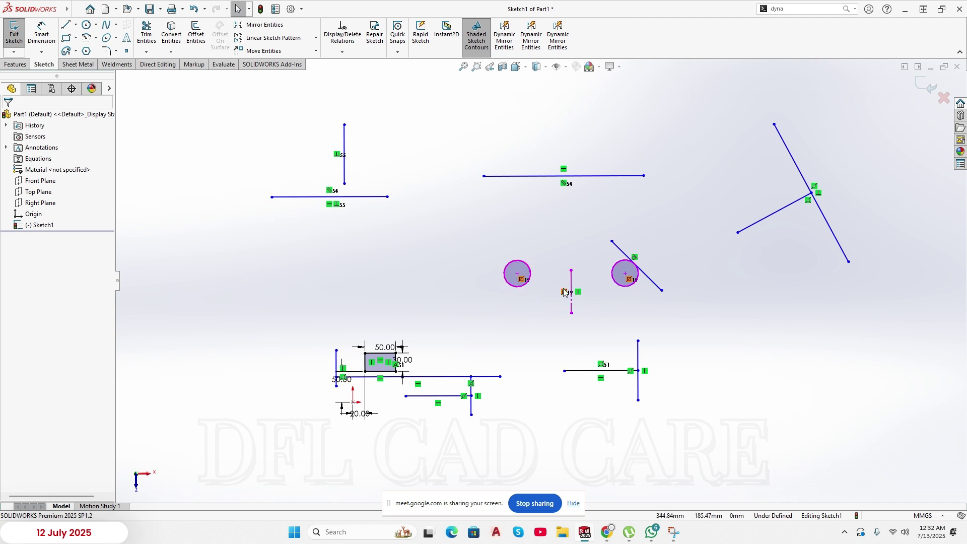
# - Sketch two overlapping circles with radii of about 108 mm and 88 mm and offset centers at the far left of the sketch
pyautogui.click(87, 25)
pyautogui.click(227, 275)
pyautogui.click(212, 340)
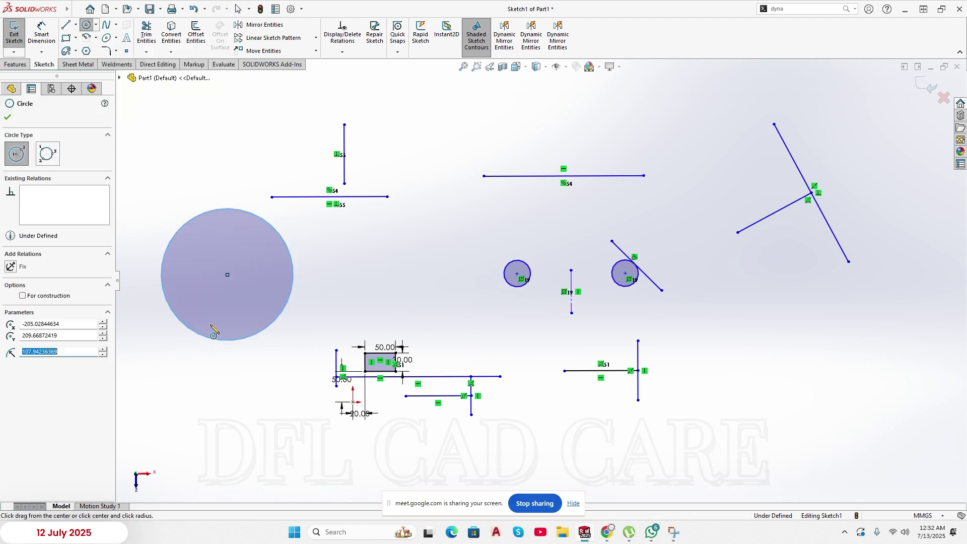
pyautogui.click(87, 25)
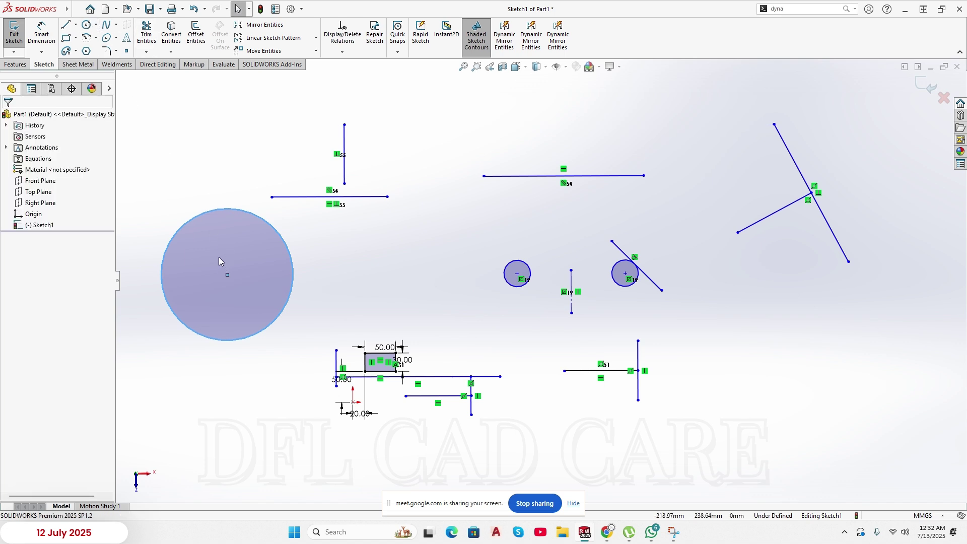
pyautogui.click(220, 252)
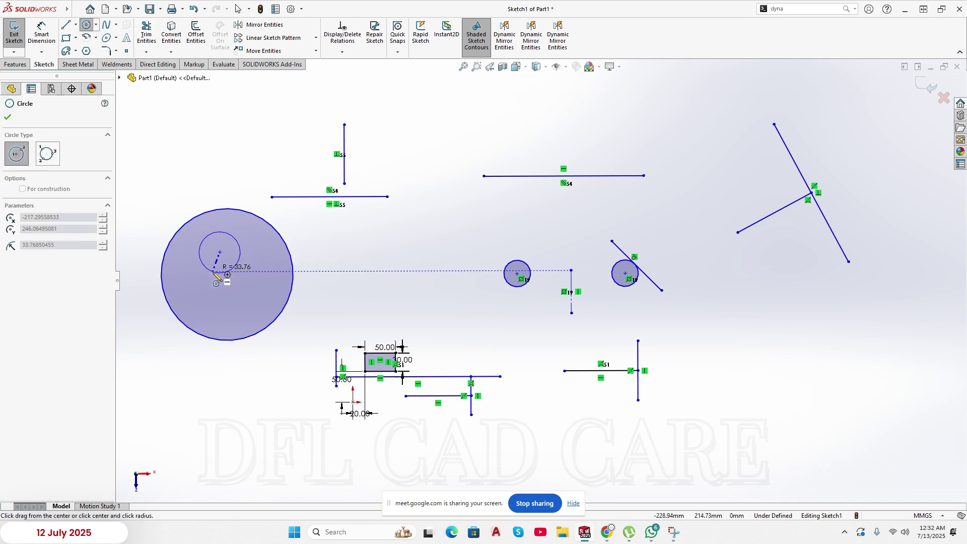
pyautogui.click(212, 307)
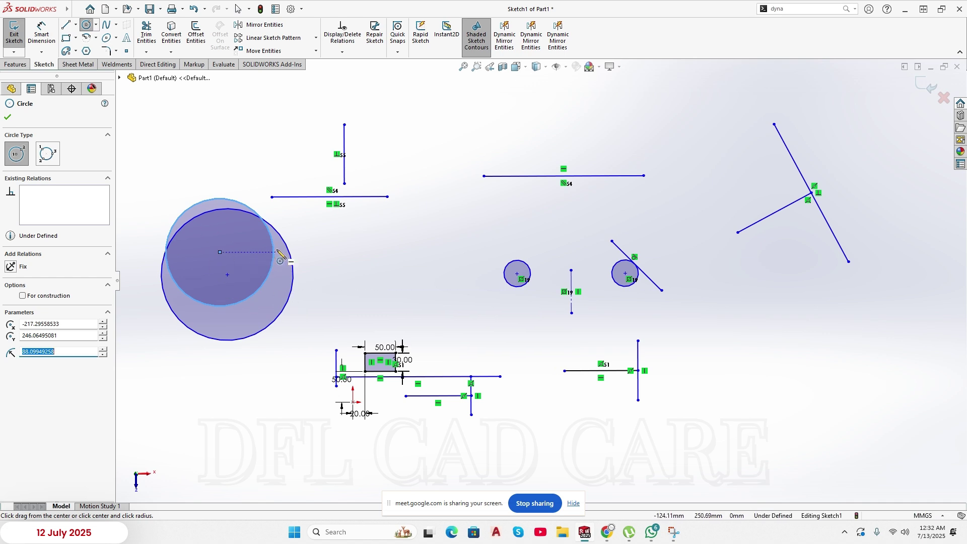
pyautogui.press('Escape')
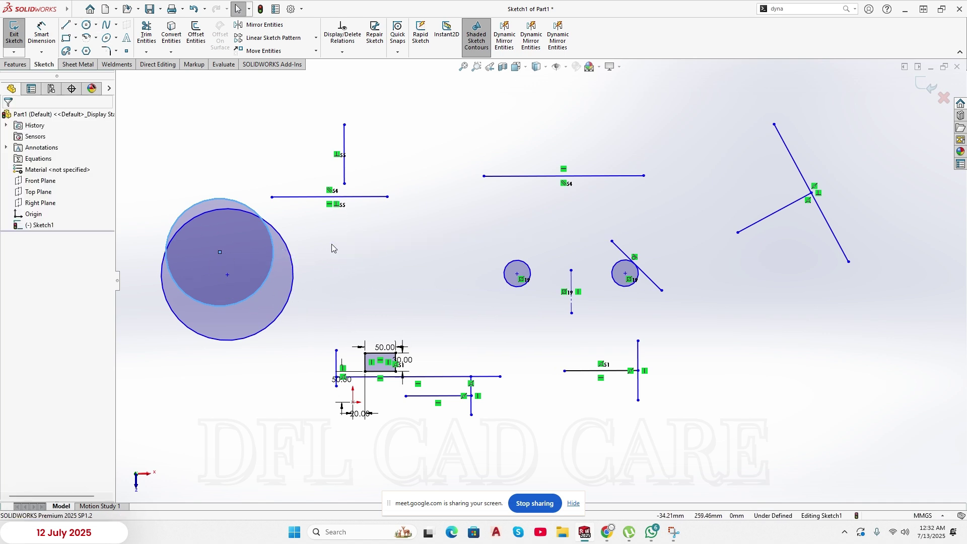
# - Make the two overlapping circles Concentric and shrink the inner one to a radius of about 41 mm
pyautogui.click(271, 267)
pyautogui.keyDown('ctrl'); pyautogui.click(292, 268); pyautogui.keyUp('ctrl')
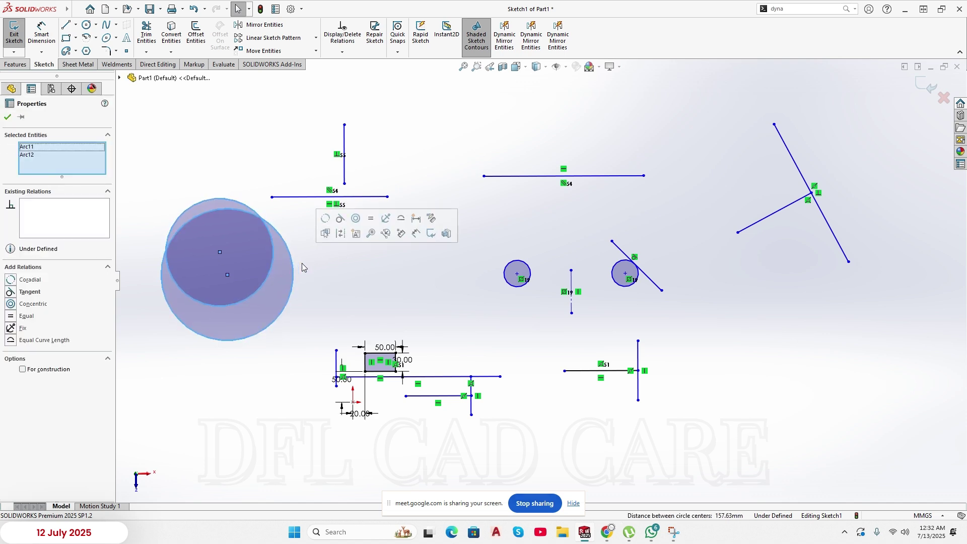
pyautogui.click(356, 219)
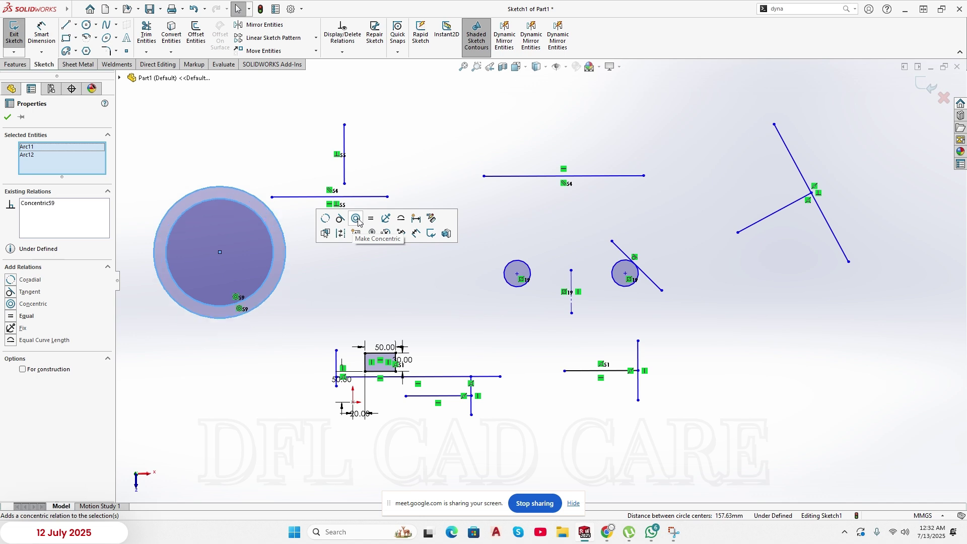
pyautogui.click(332, 284)
pyautogui.moveTo(275, 250); pyautogui.dragTo(243, 261)
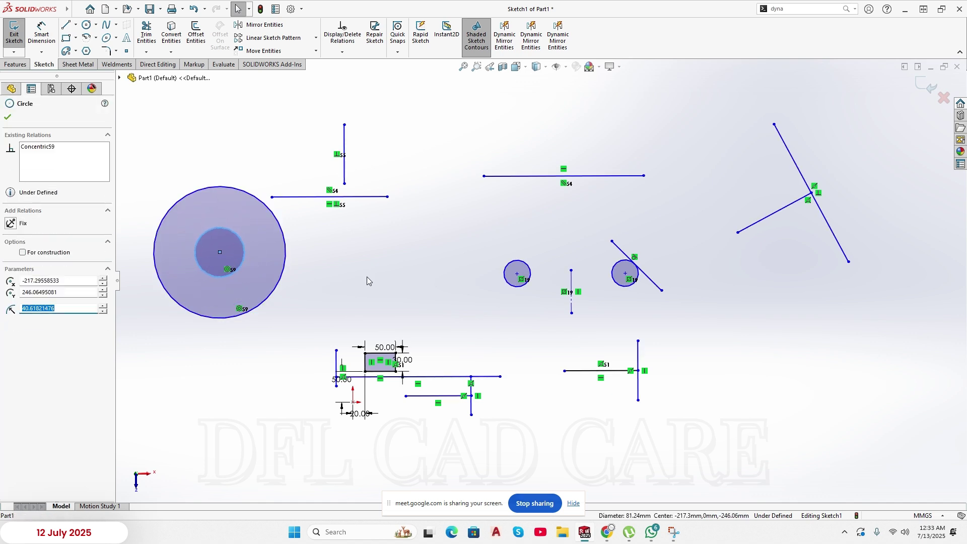
pyautogui.click(342, 270)
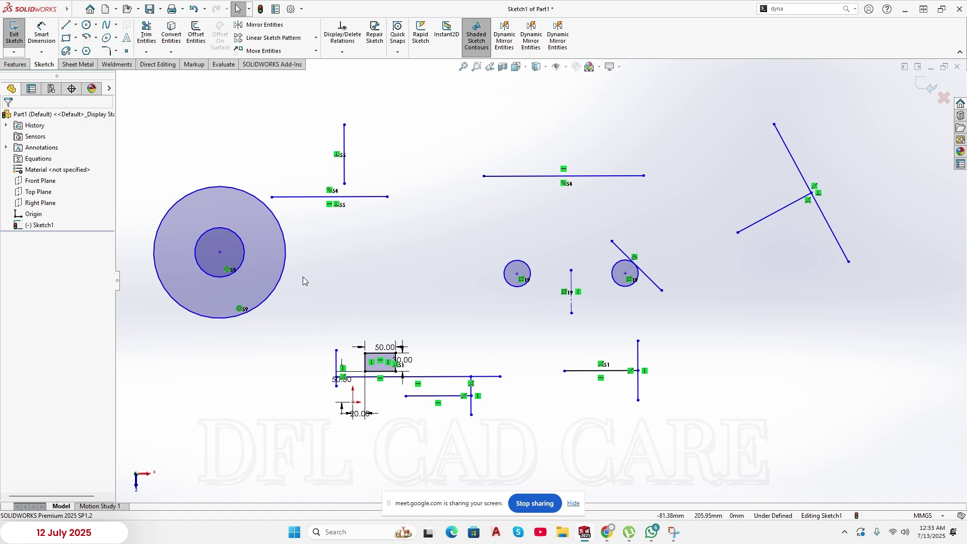
# - Sketch a closed four-sided line outline about 988 mm wide and 1117 mm high, well to the right of the existing geometry
pyautogui.scroll(10, 731, 279)
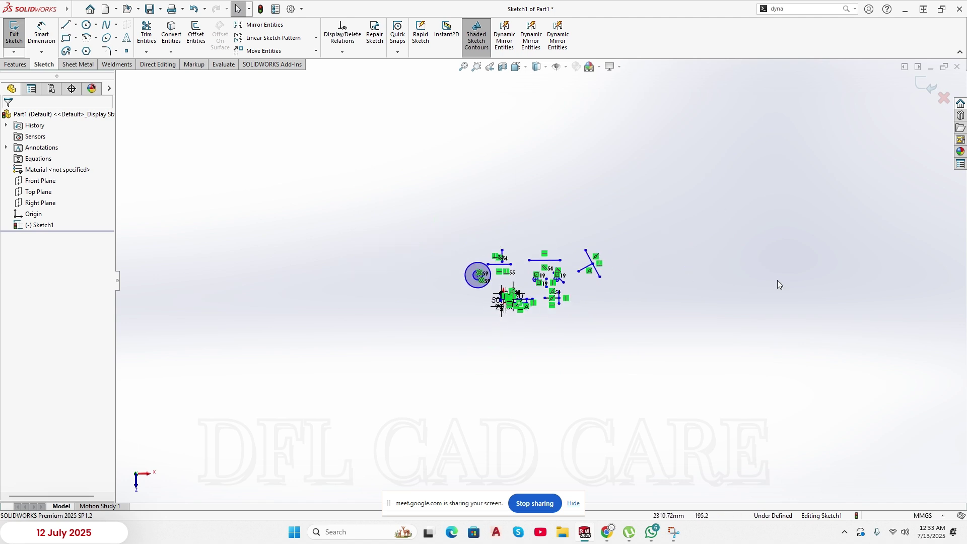
pyautogui.scroll(1, 709, 295)
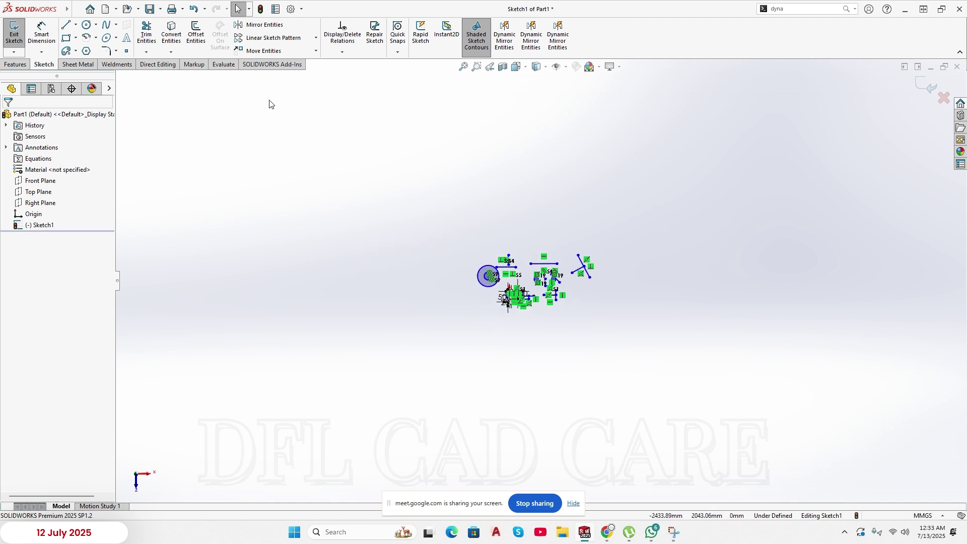
pyautogui.click(66, 25)
pyautogui.click(678, 189)
pyautogui.click(678, 299)
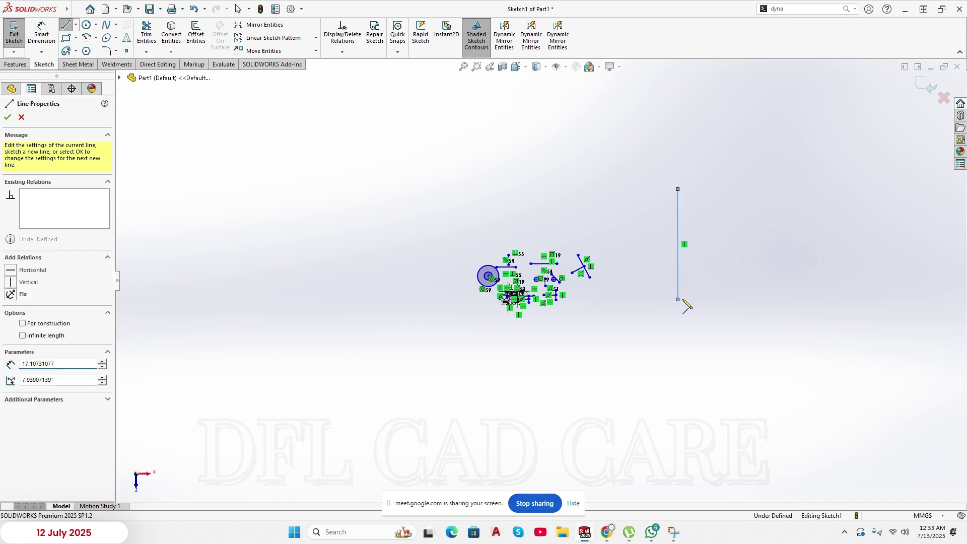
pyautogui.click(775, 299)
pyautogui.click(776, 186)
pyautogui.click(678, 189)
pyautogui.rightClick(686, 183)
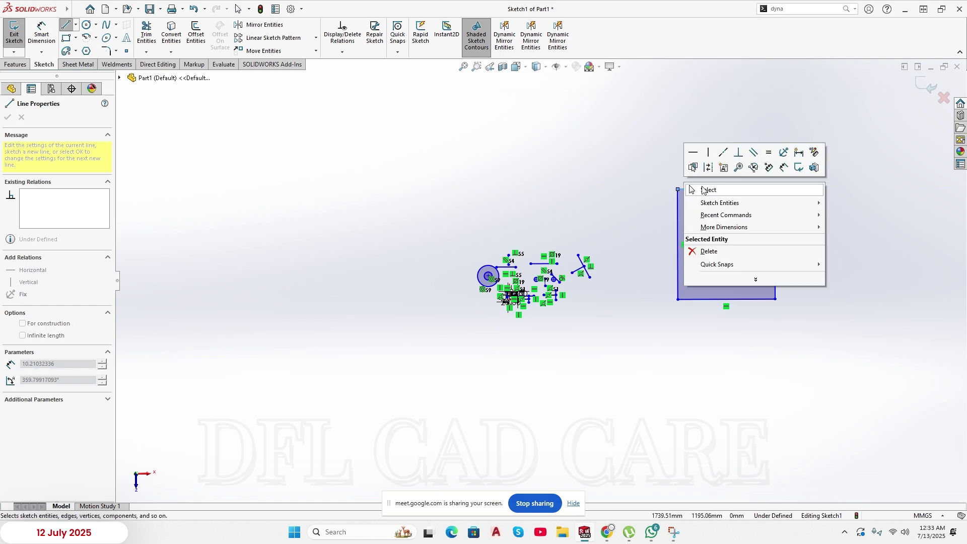
pyautogui.click(703, 191)
pyautogui.click(705, 193)
pyautogui.click(736, 148)
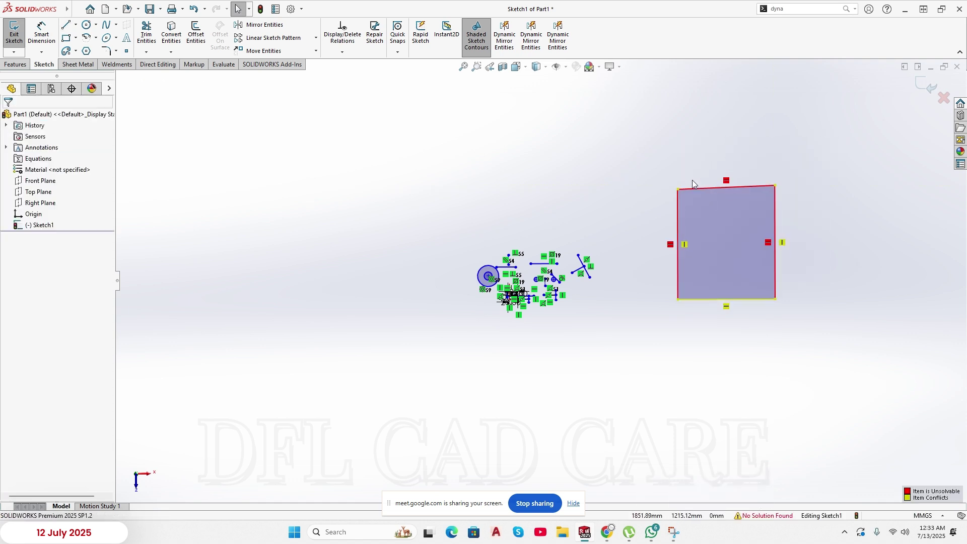
pyautogui.hotkey('ctrl', 'z')
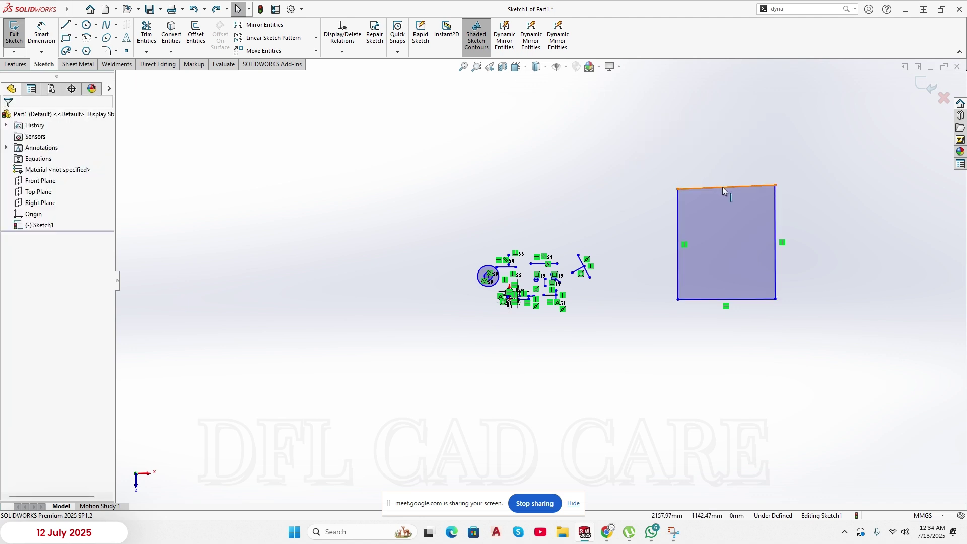
# - Add a Horizontal relation to the large outline's slightly sloping top edge
pyautogui.click(724, 190)
pyautogui.click(754, 142)
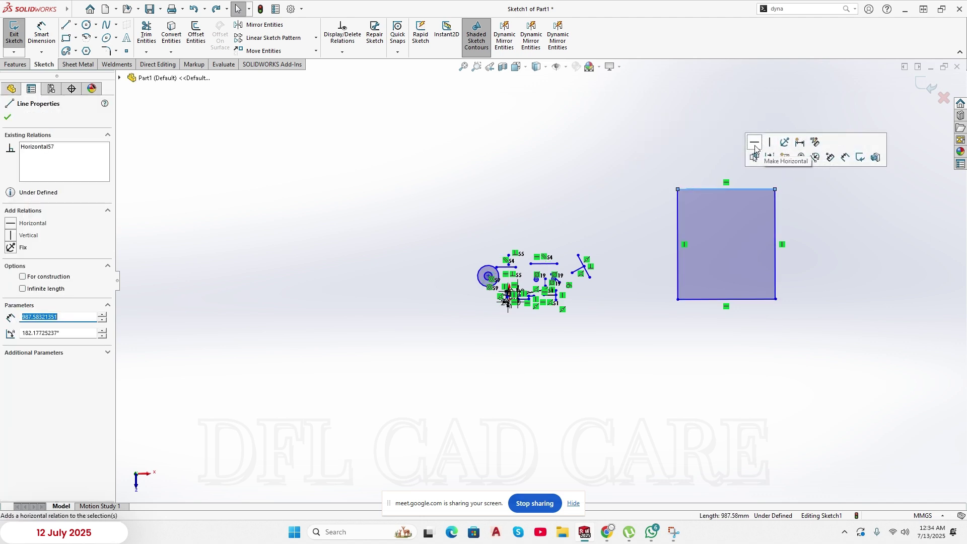
pyautogui.click(693, 144)
# - Dimension the large rectangle's right edge and set its height to 1000 mm
pyautogui.moveTo(789, 252); pyautogui.dragTo(870, 78, button='right')
pyautogui.click(776, 208)
pyautogui.click(803, 212)
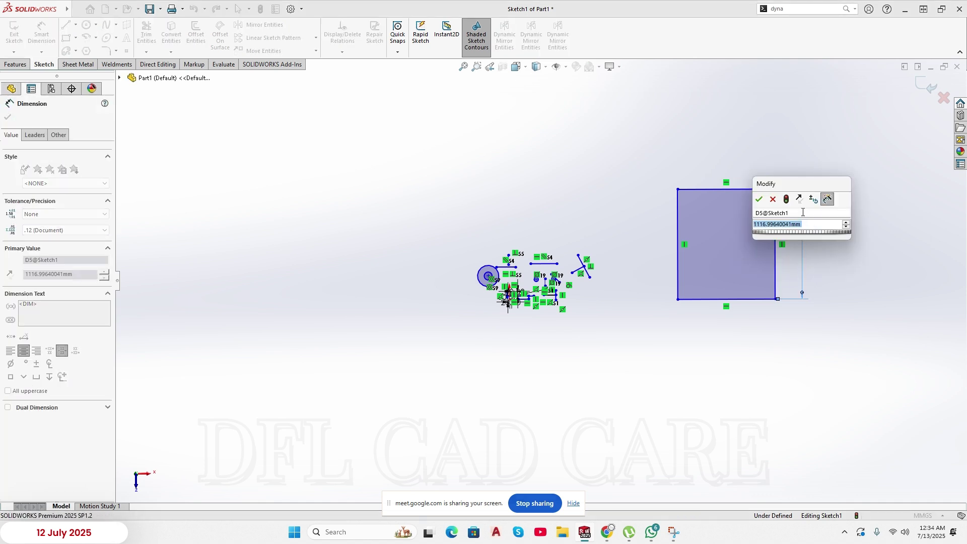
pyautogui.write('1000')
pyautogui.press('Return')
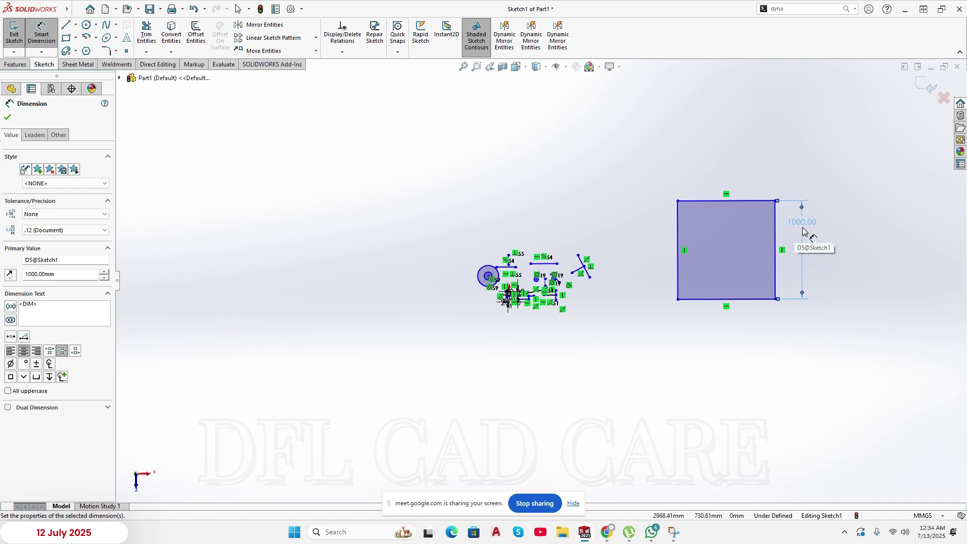
# - Dimension the large rectangle's top edge and set its width to 800 mm
pyautogui.click(743, 200)
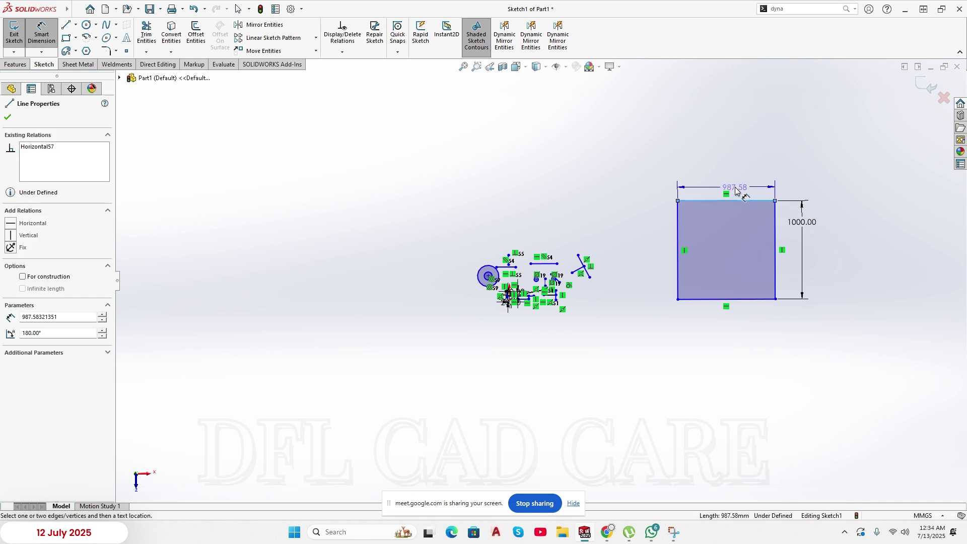
pyautogui.click(735, 184)
pyautogui.write('800')
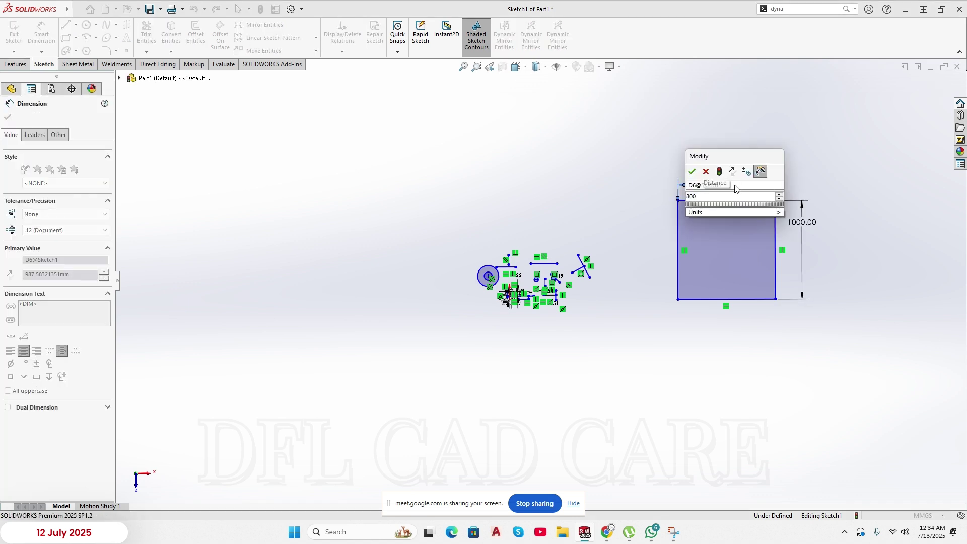
pyautogui.press('Return')
pyautogui.click(686, 221)
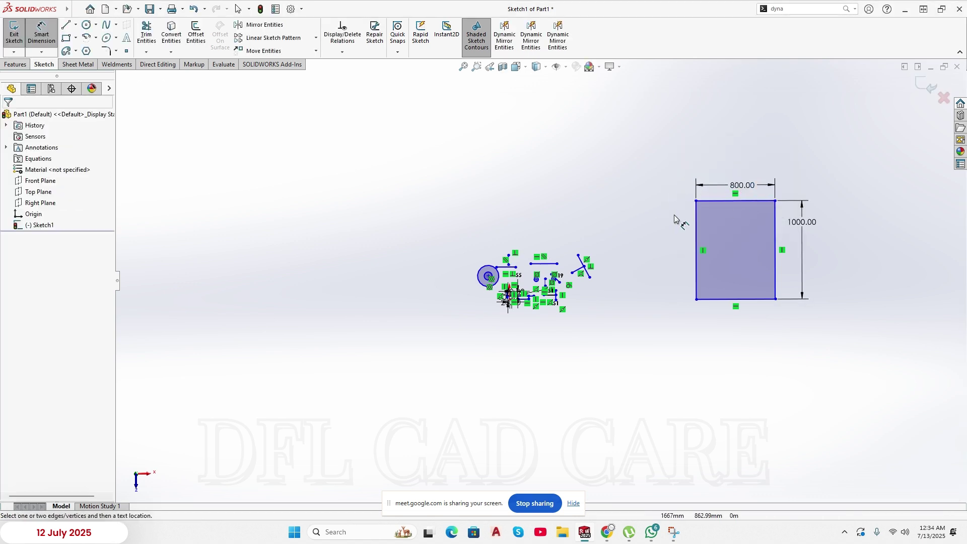
# - Sketch a 400 mm radius circle centered on the middle of the rectangle's top edge and reaching its upper right corner
pyautogui.click(86, 25)
pyautogui.click(736, 201)
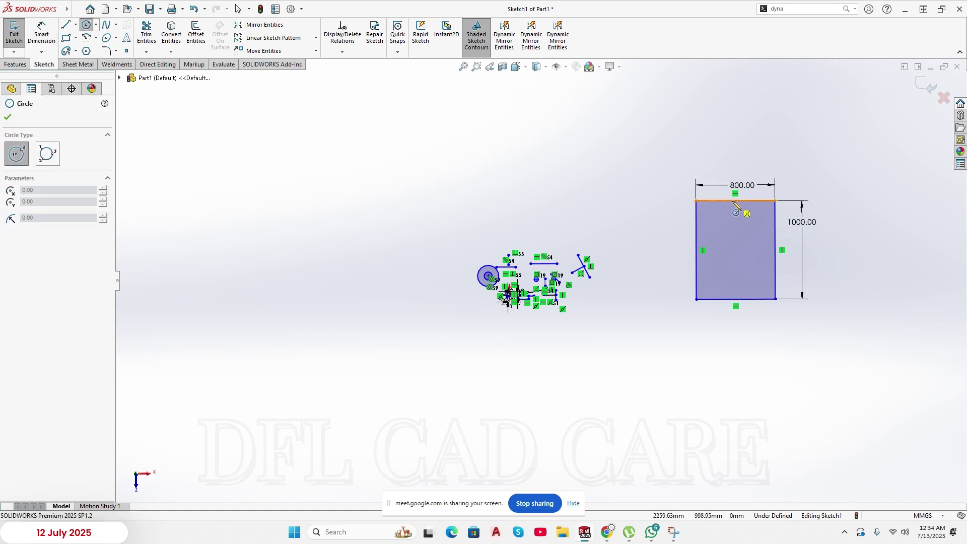
pyautogui.click(776, 201)
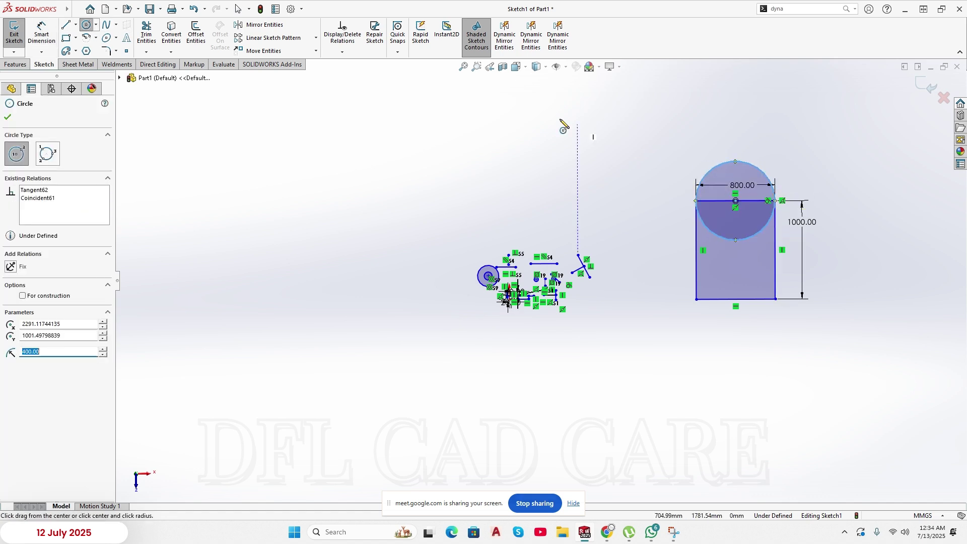
# - Power trim the circle's lower half and the rectangle's top edge to leave a single arch-topped profile
pyautogui.click(145, 28)
pyautogui.scroll(-4, 758, 246)
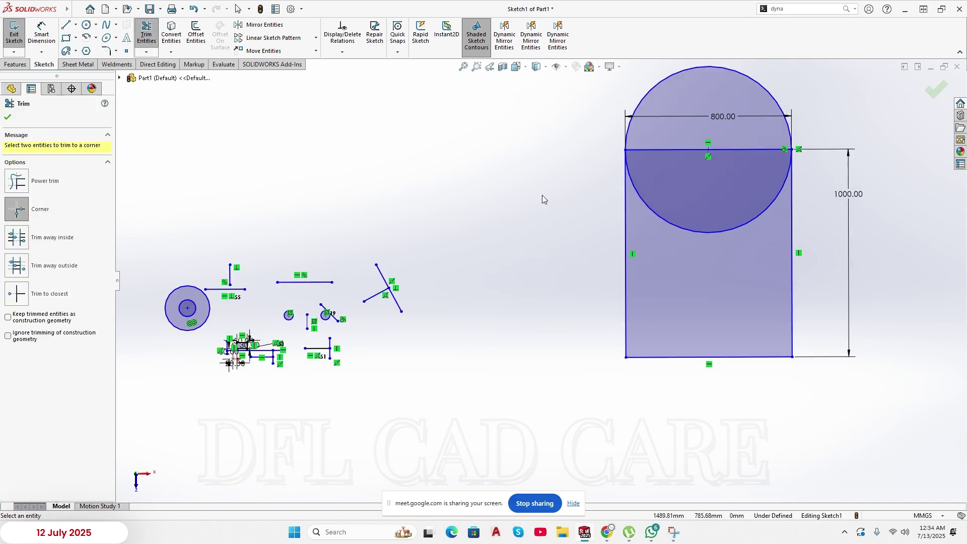
pyautogui.click(23, 184)
pyautogui.moveTo(671, 267); pyautogui.dragTo(674, 146)
pyautogui.scroll(3, 777, 283)
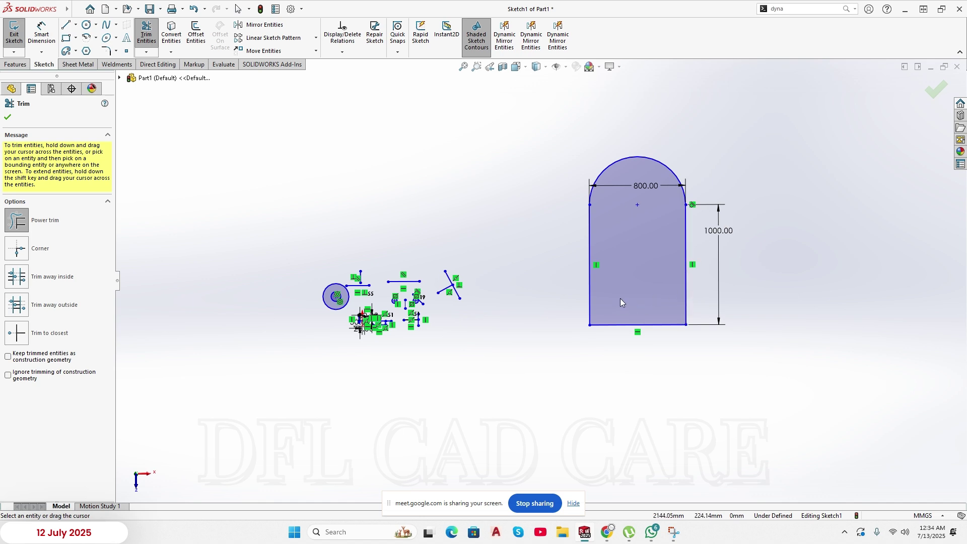
pyautogui.click(8, 117)
# - Move the 1000 mm height dimension's text down to about the middle of its dimension line
pyautogui.scroll(-4, 728, 191)
pyautogui.scroll(2, 540, 196)
pyautogui.scroll(3, 539, 236)
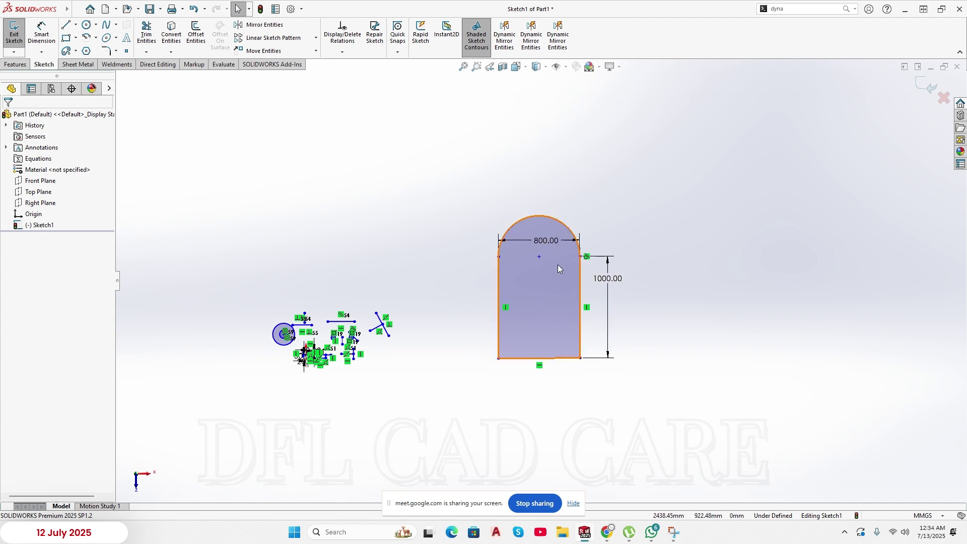
pyautogui.moveTo(613, 286); pyautogui.dragTo(612, 312)
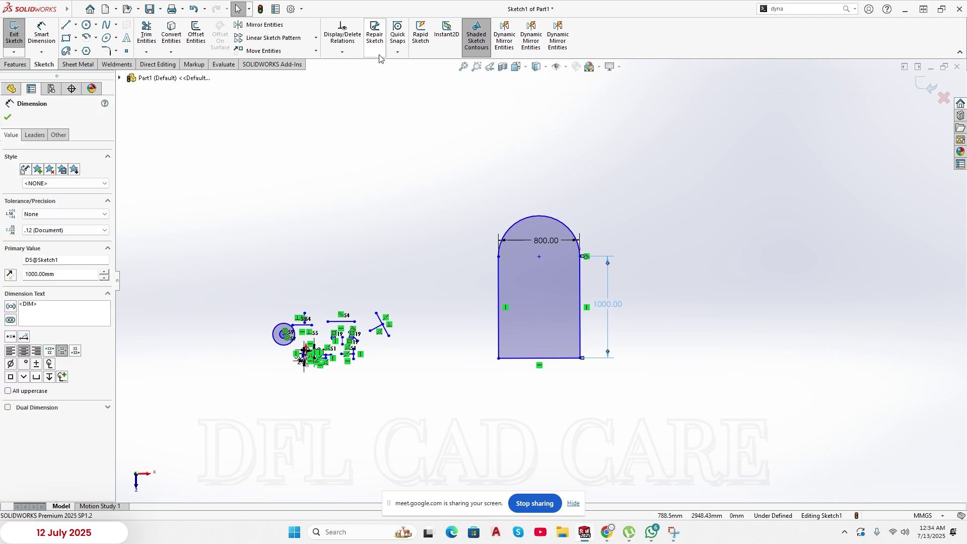
# - Select the arch-topped profile's arc and three lines in Add Relations, view the available relations, and close without adding one
pyautogui.click(342, 52)
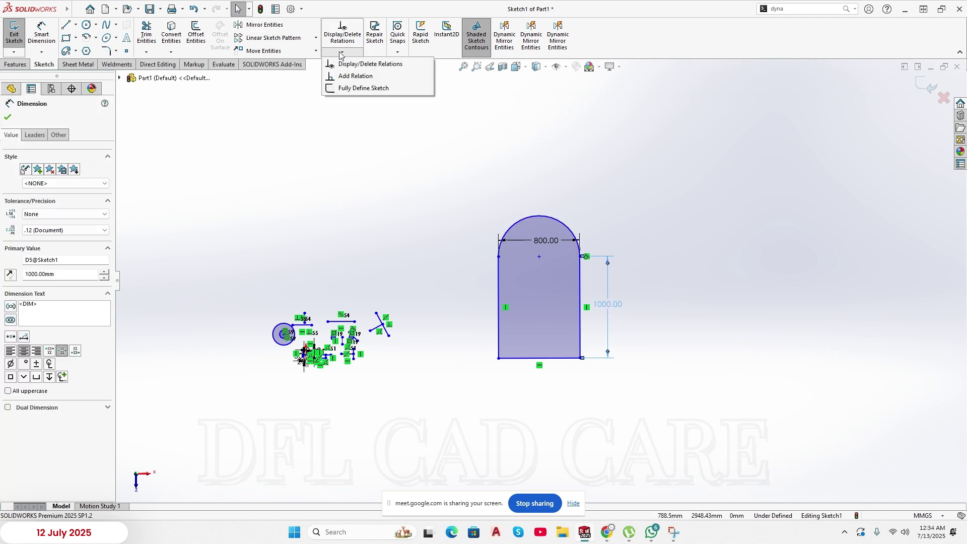
pyautogui.click(345, 78)
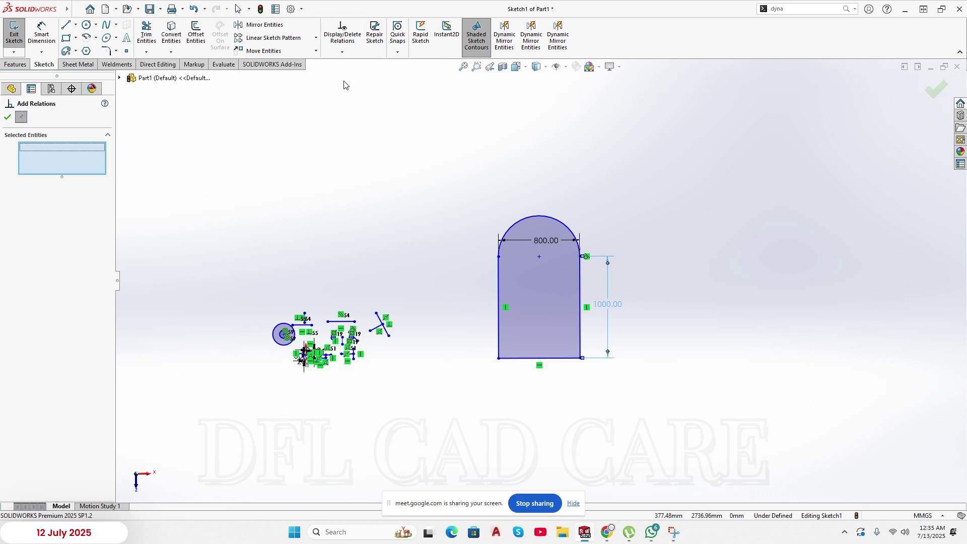
pyautogui.moveTo(401, 151); pyautogui.dragTo(659, 429)
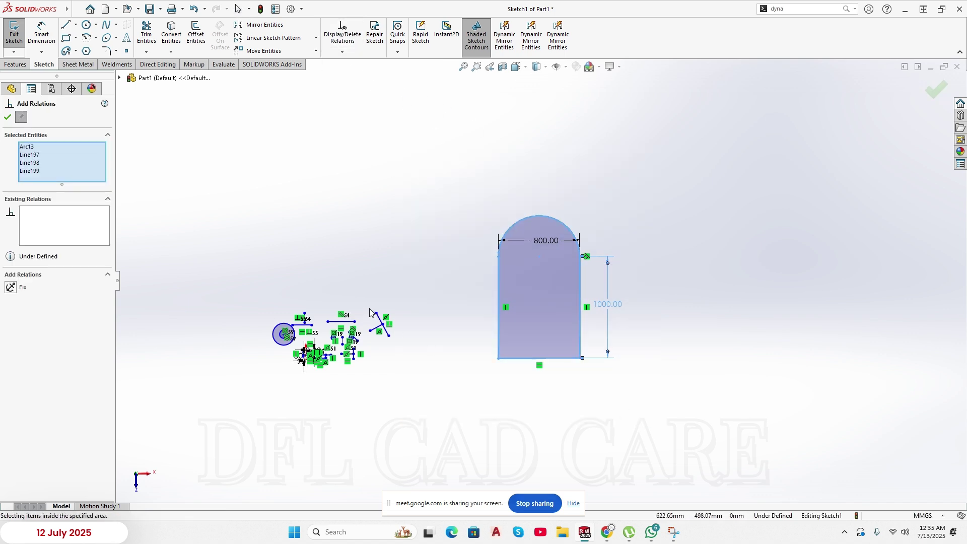
pyautogui.click(7, 117)
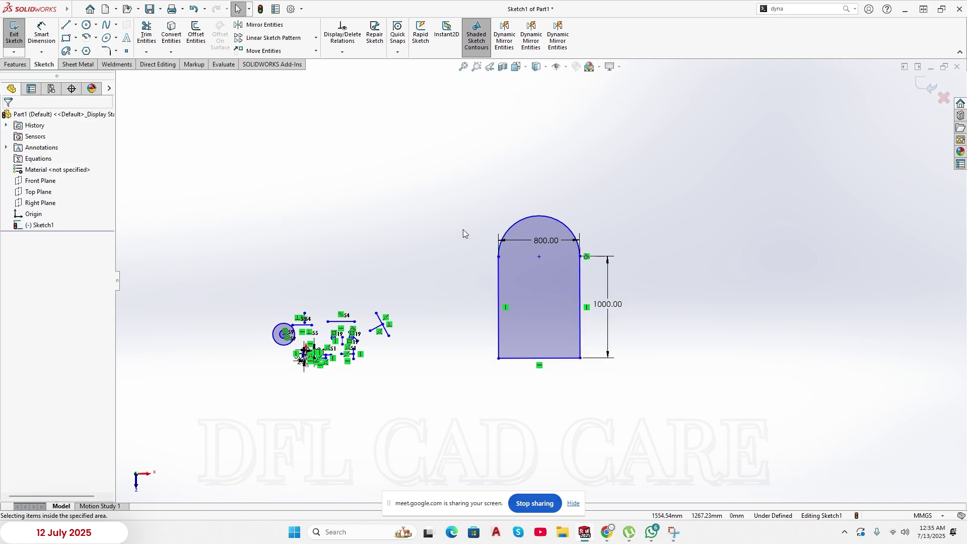